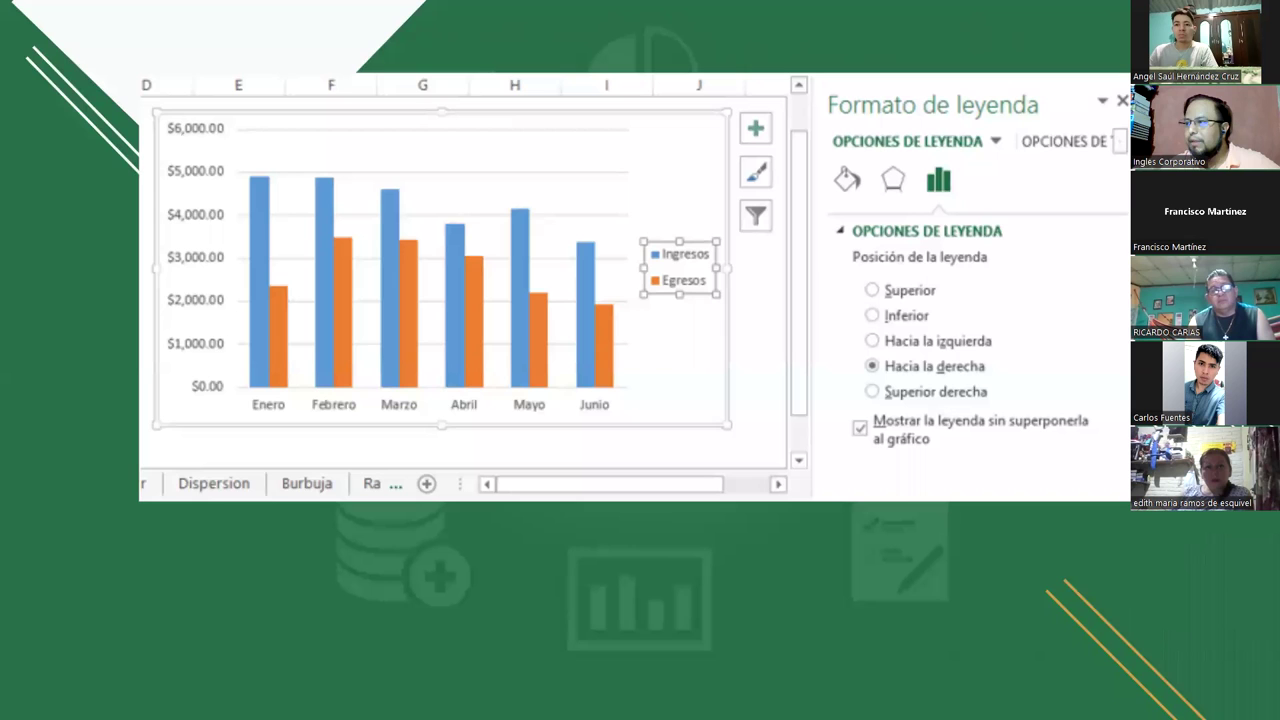
Step: Switch to Excel, open the recent workbook Sesion 13. Excel Basico and review its PRODUCTOS and VENTAS sheets
key("Right")
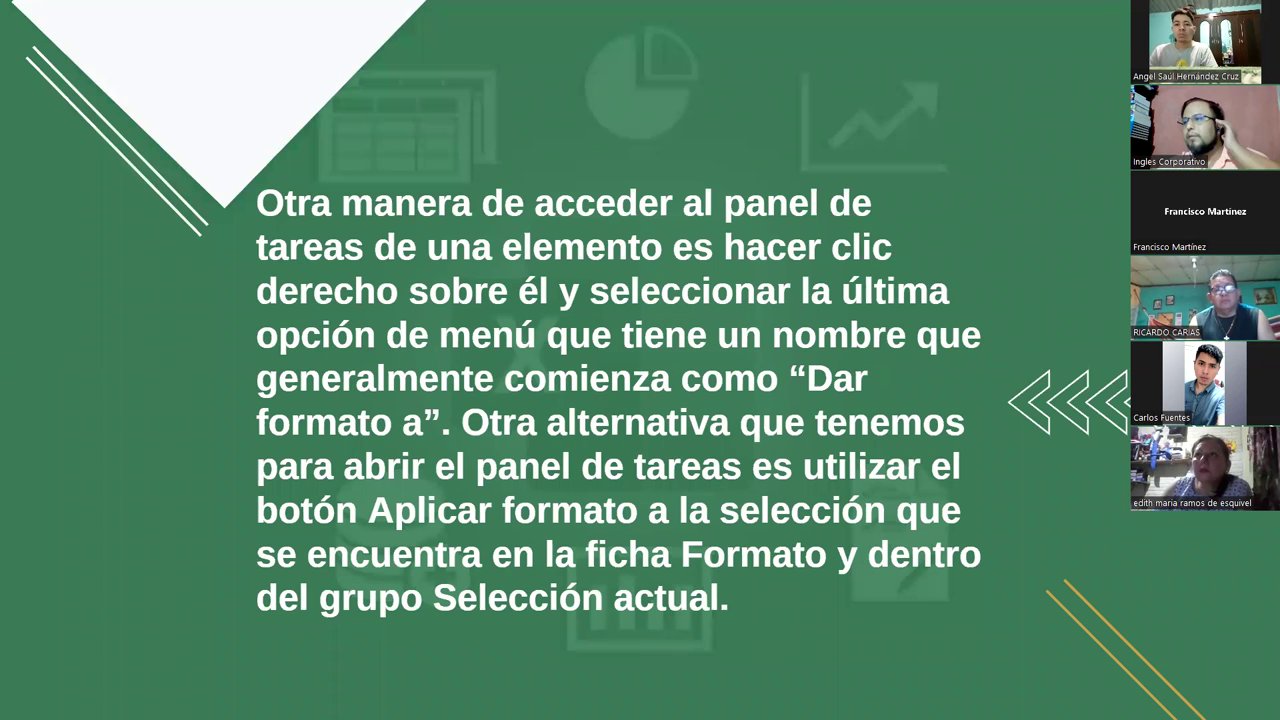
left_click(32, 699)
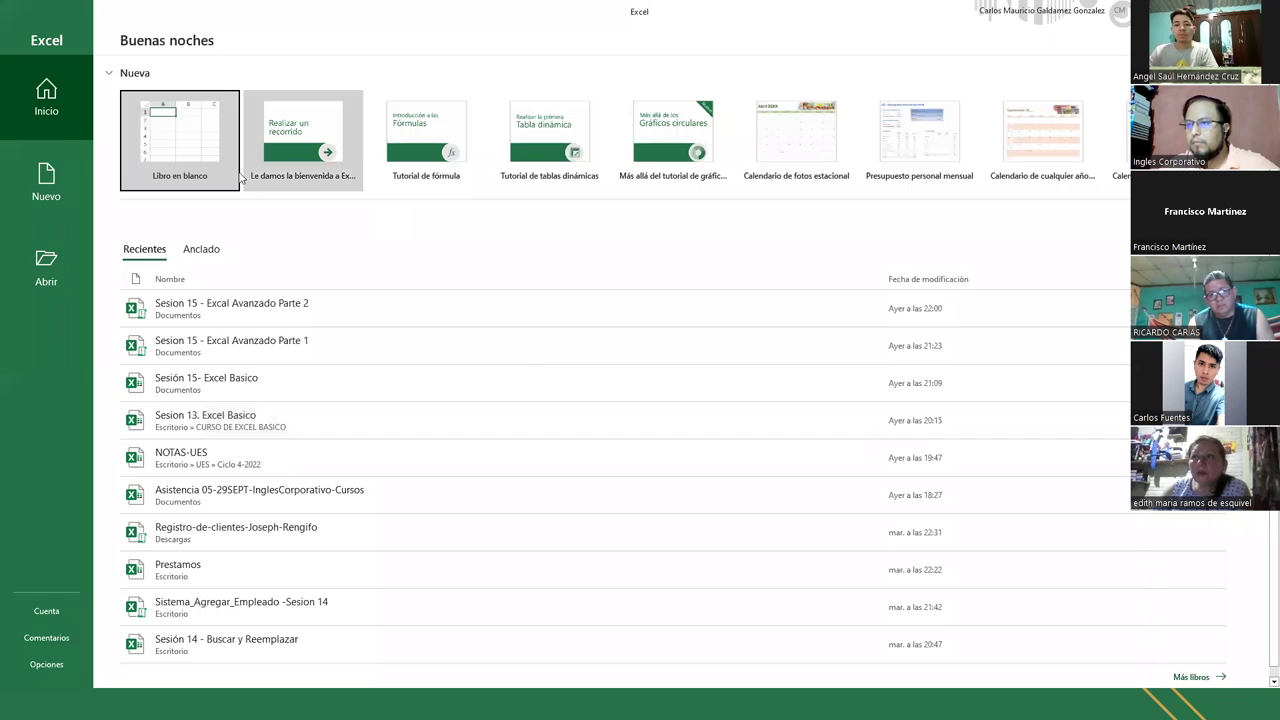
left_click(203, 430)
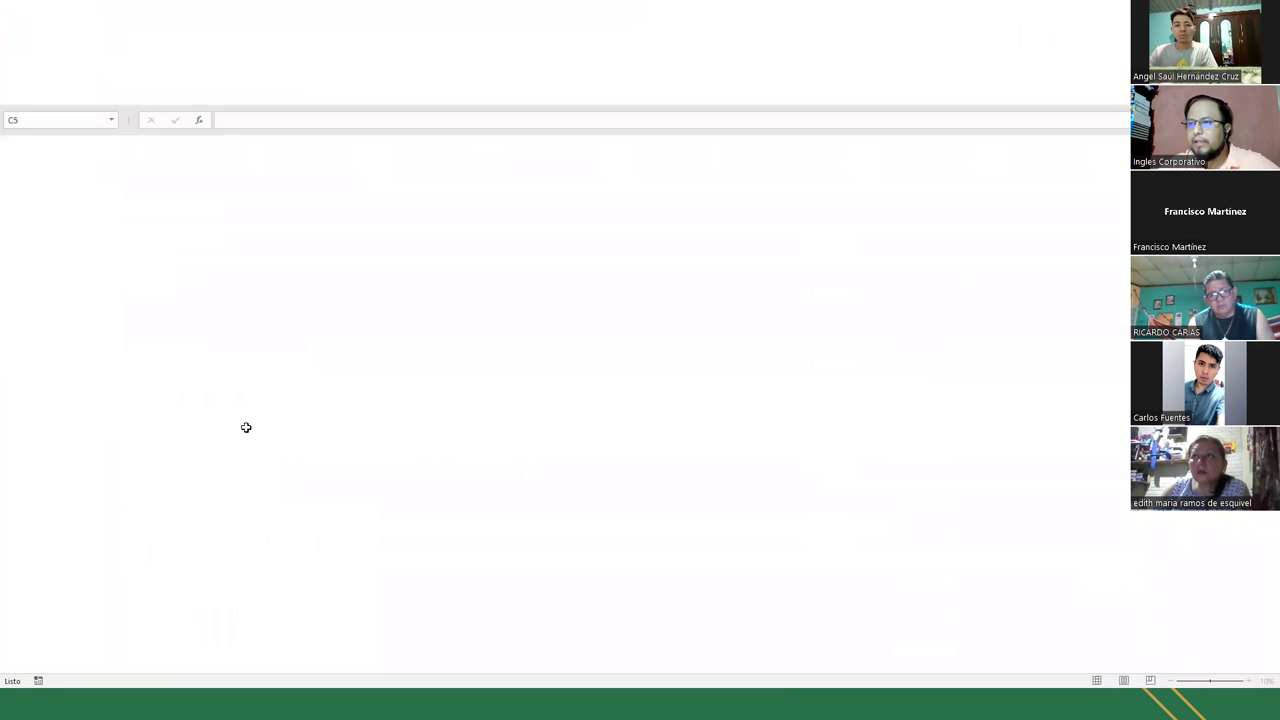
left_click(124, 665)
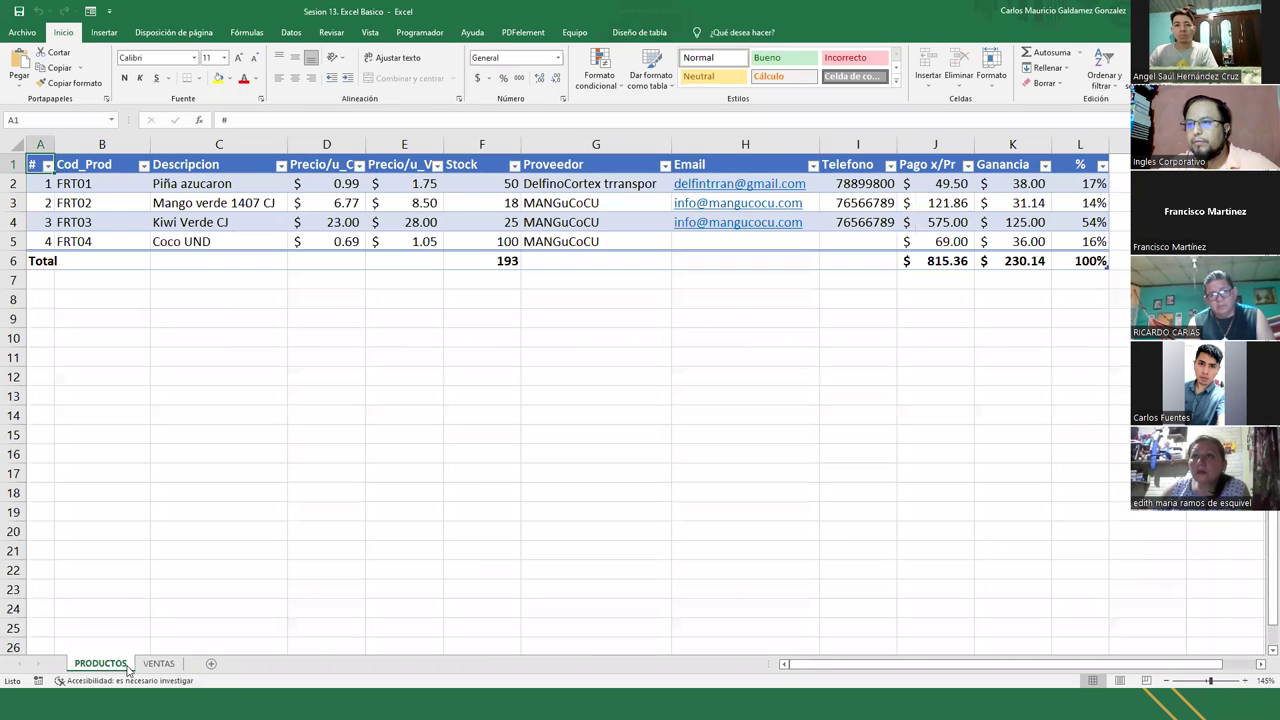
left_click(155, 666)
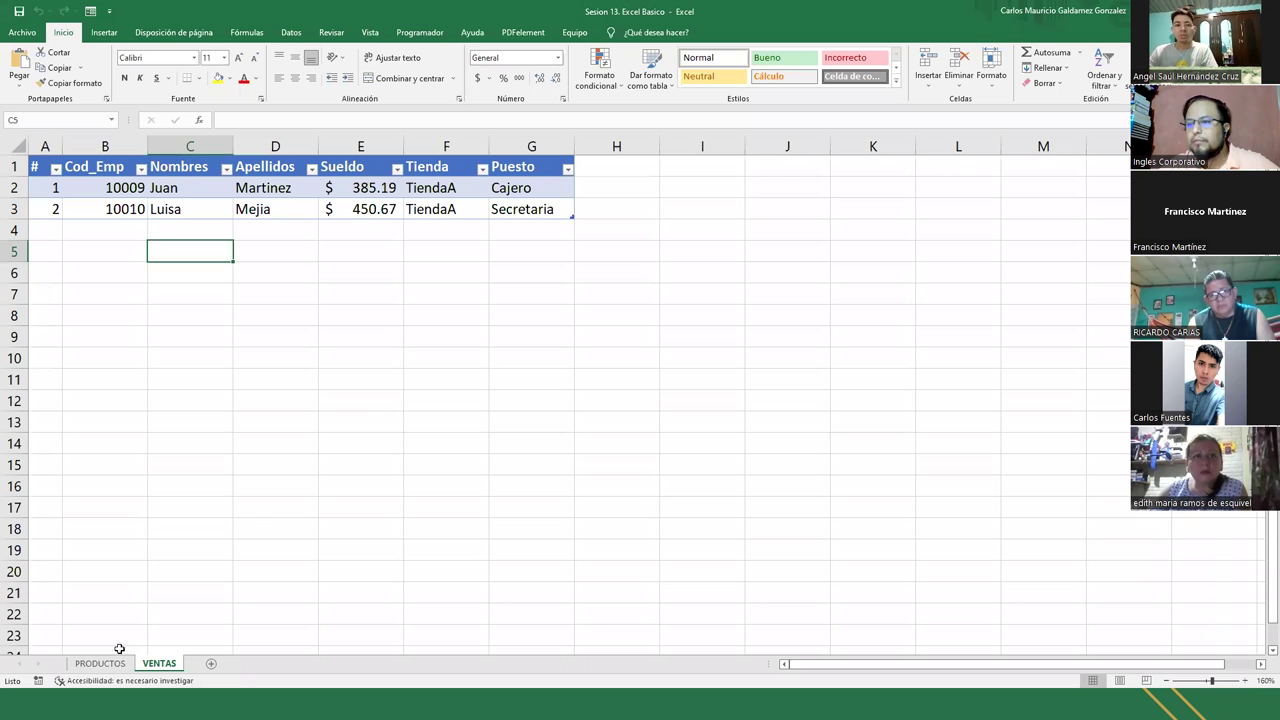
Step: Open the recent workbook Sesión 15- Excel Basico and go to the store table on Hoja1
left_click(22, 32)
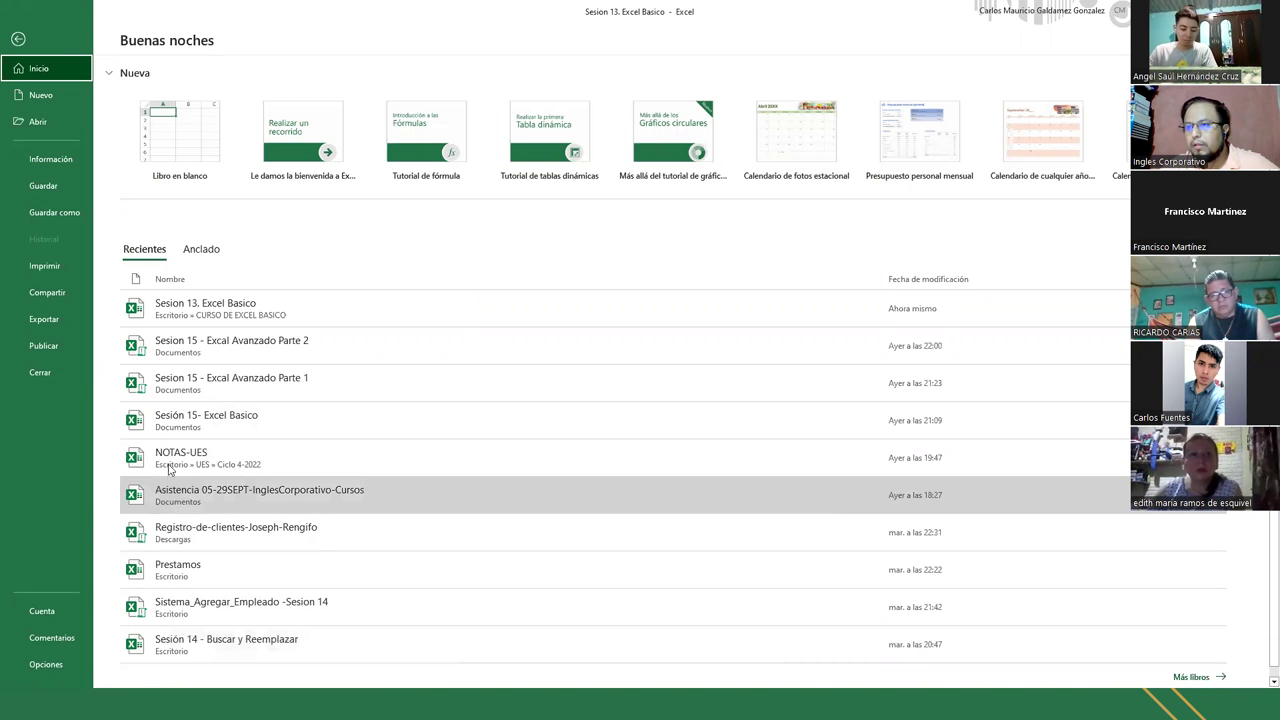
left_click(220, 425)
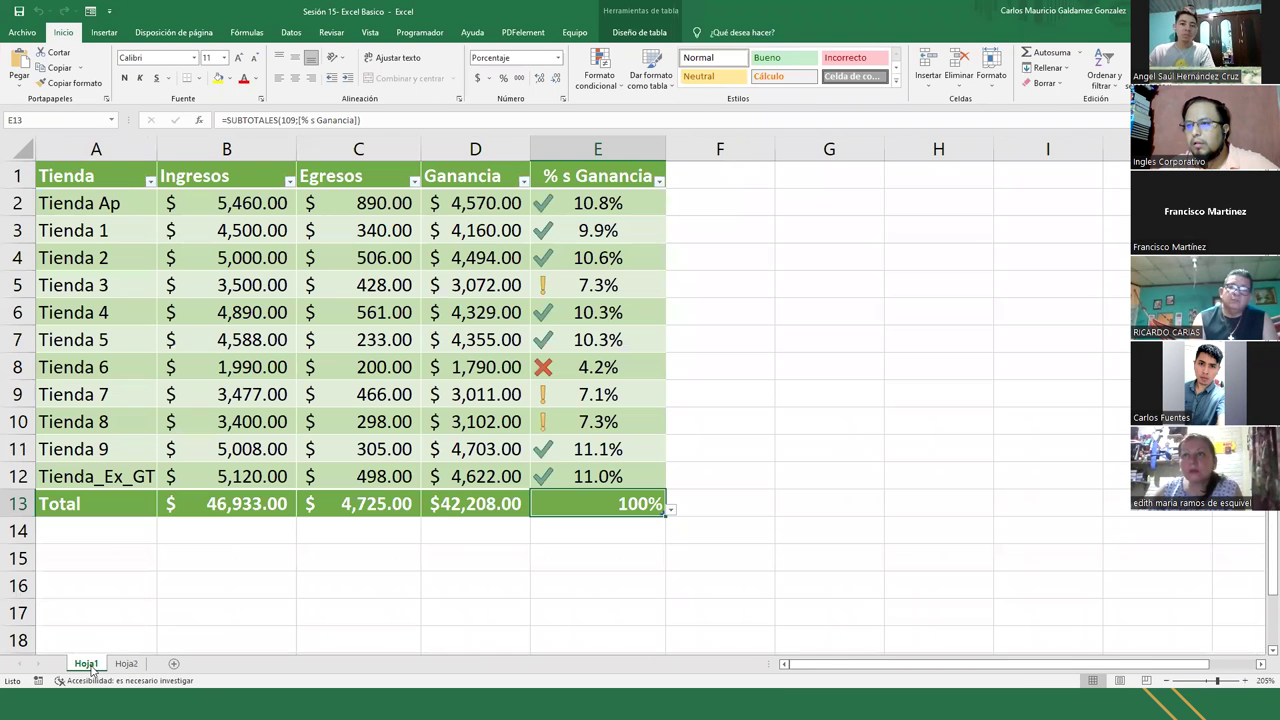
left_click(87, 665)
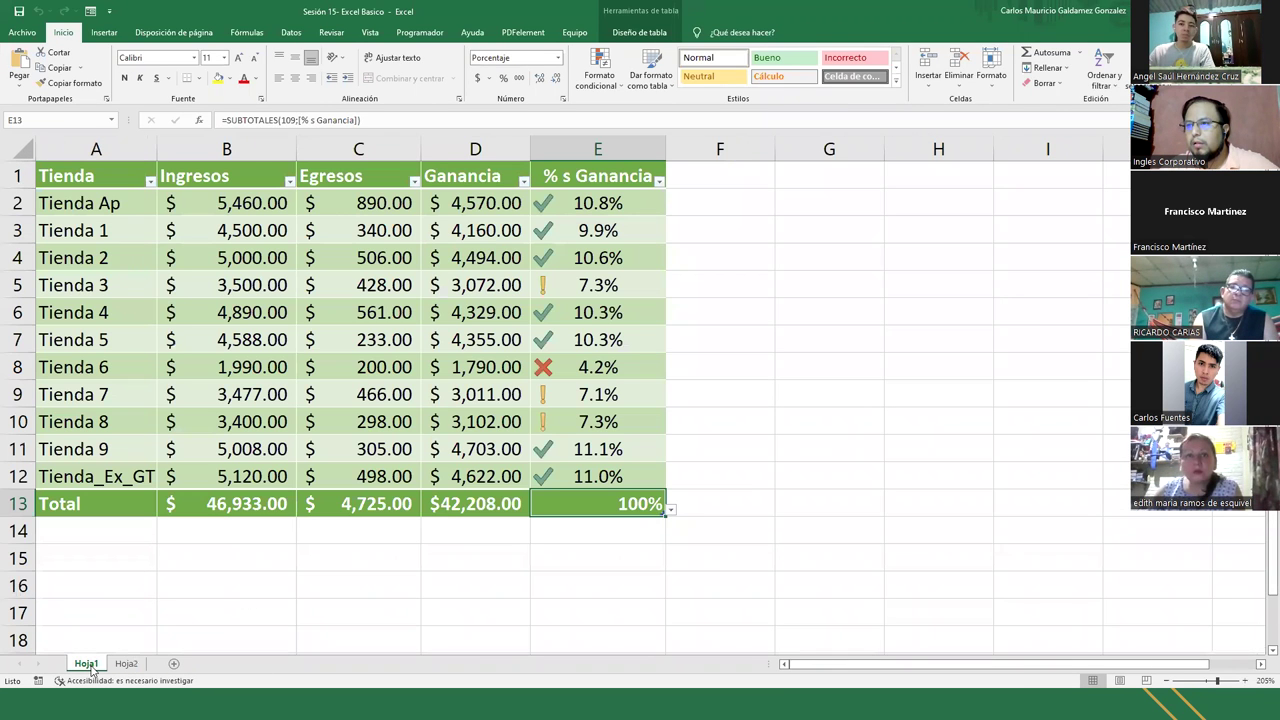
left_click(326, 606)
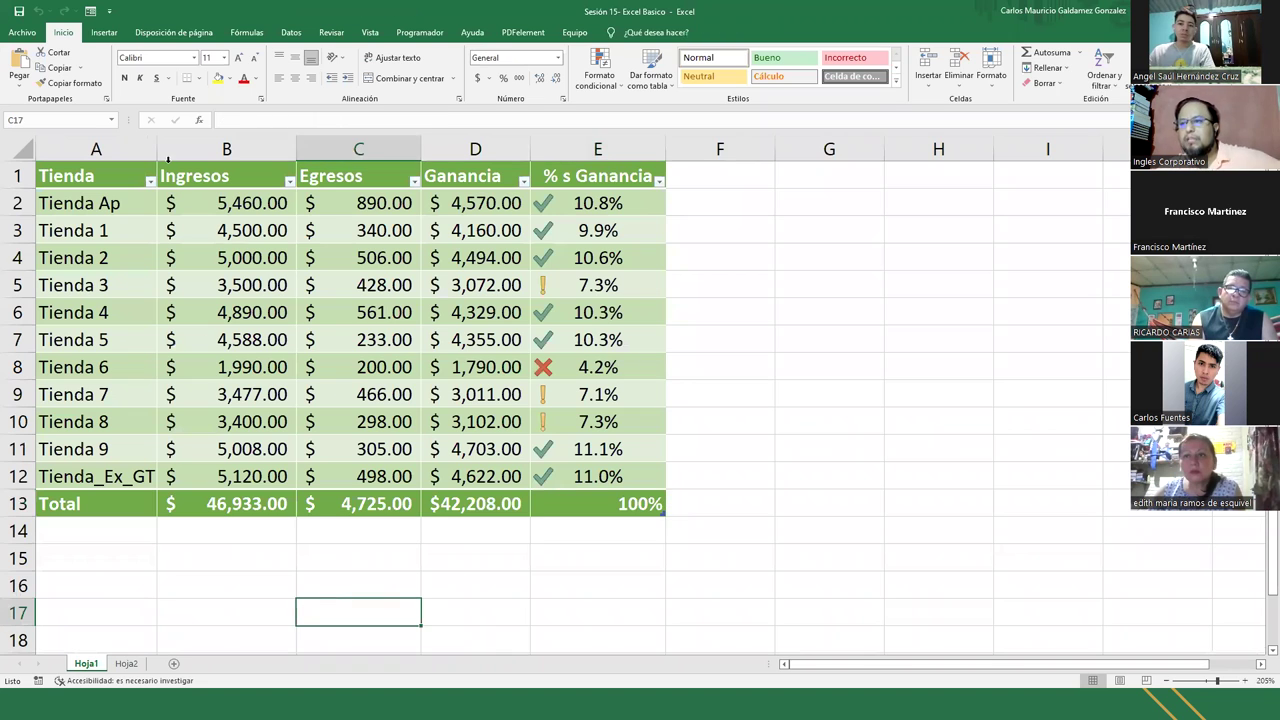
Step: Copy the Tienda, Ingresos and Egresos columns including the total row, range A1:C13
left_click_drag(105, 176, 340, 178)
left_click_drag(334, 254, 328, 504)
key("ctrl+c")
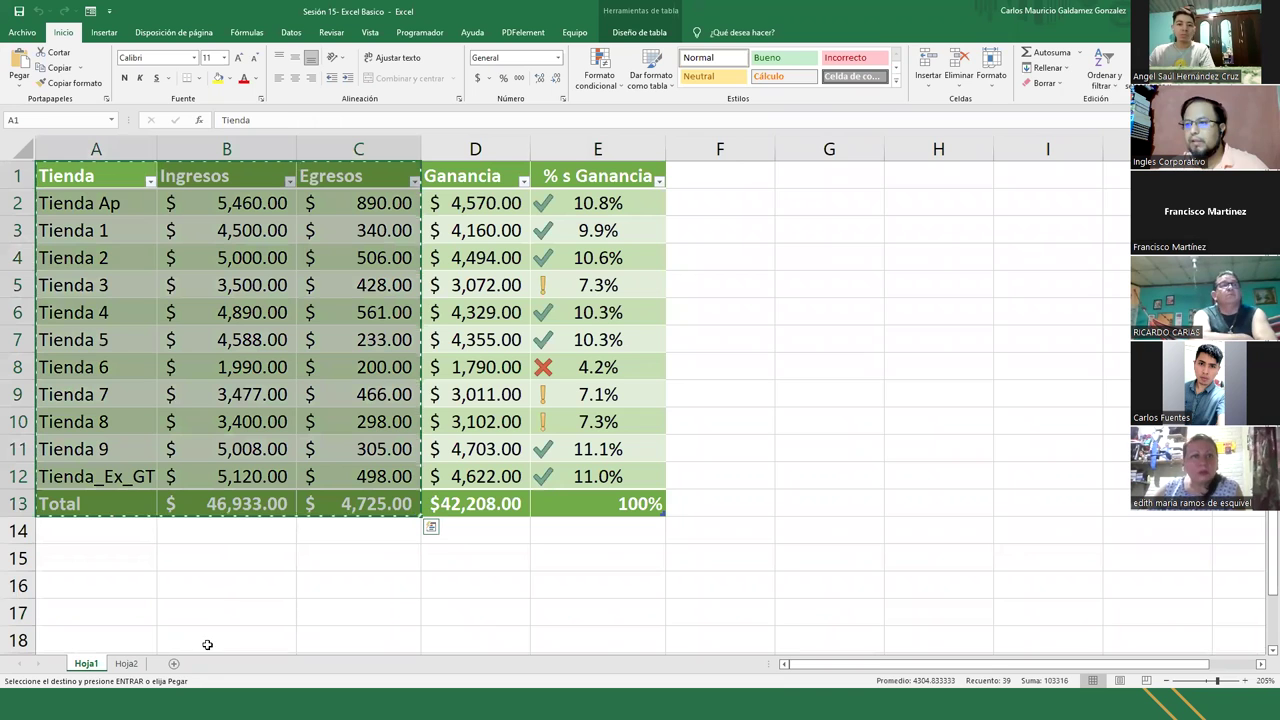
Step: Paste the copied table at A1 of a new blank workbook and autofit the width of column B
left_click(14, 35)
key("Escape")
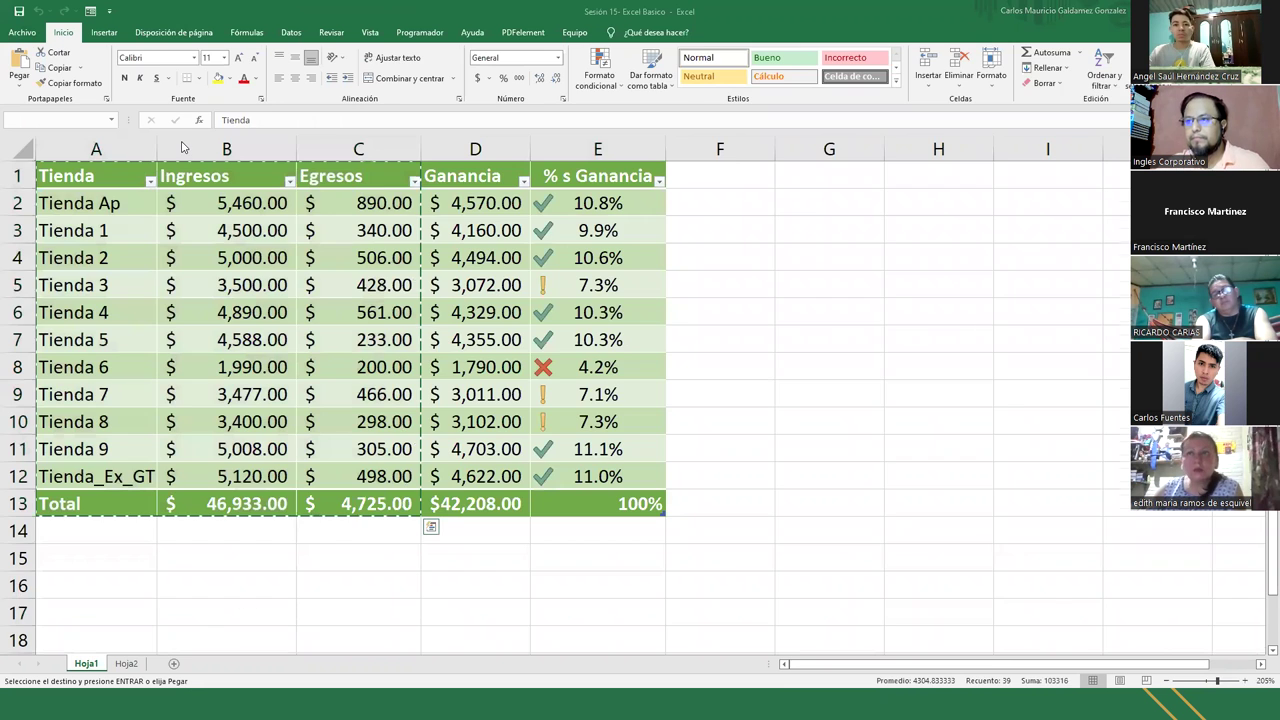
scroll(316, 439, "up", 4)
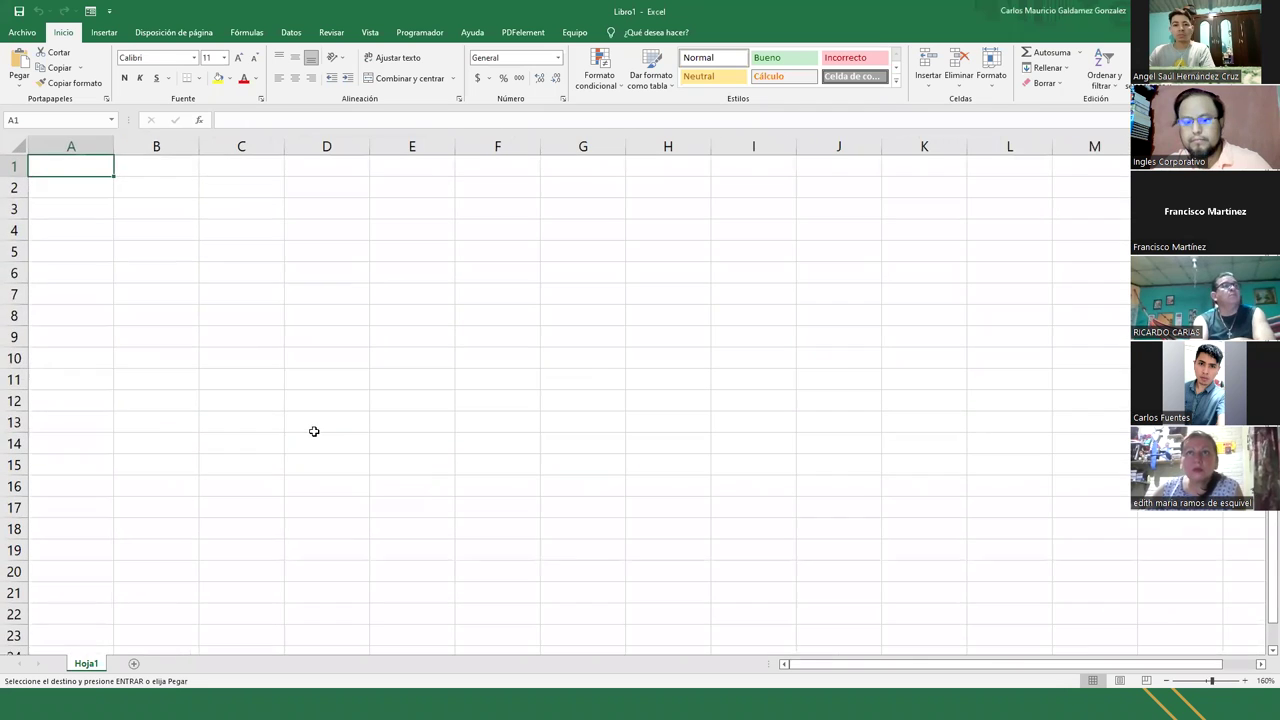
key("ctrl+v")
left_click(157, 276)
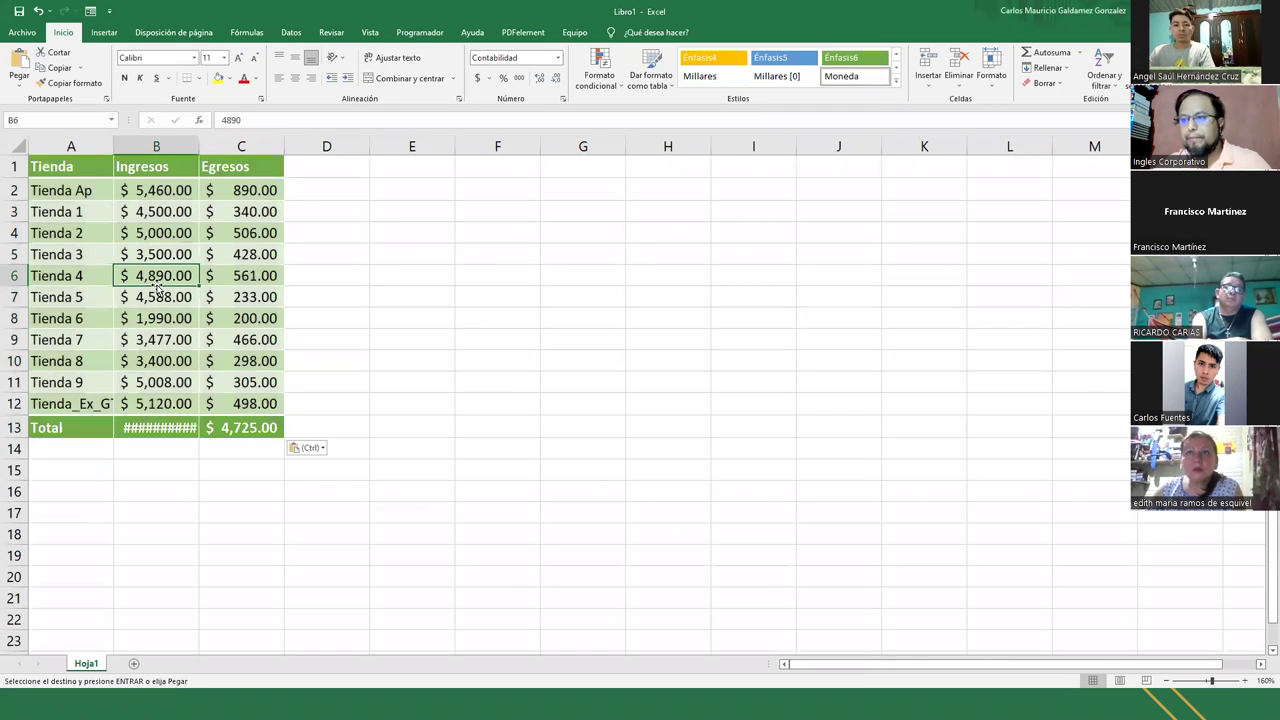
double_click(201, 146)
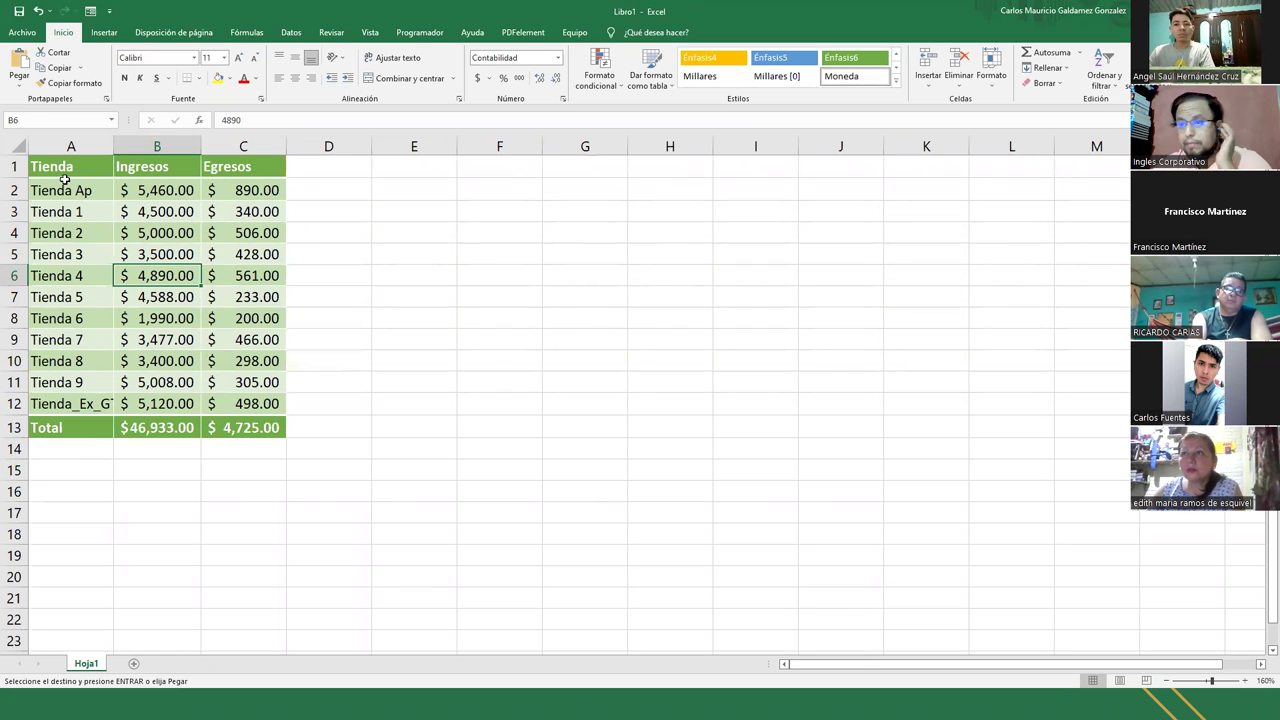
Step: Select the store data in A1:C12 without the total row and open the recommended charts
left_click_drag(62, 168, 155, 400)
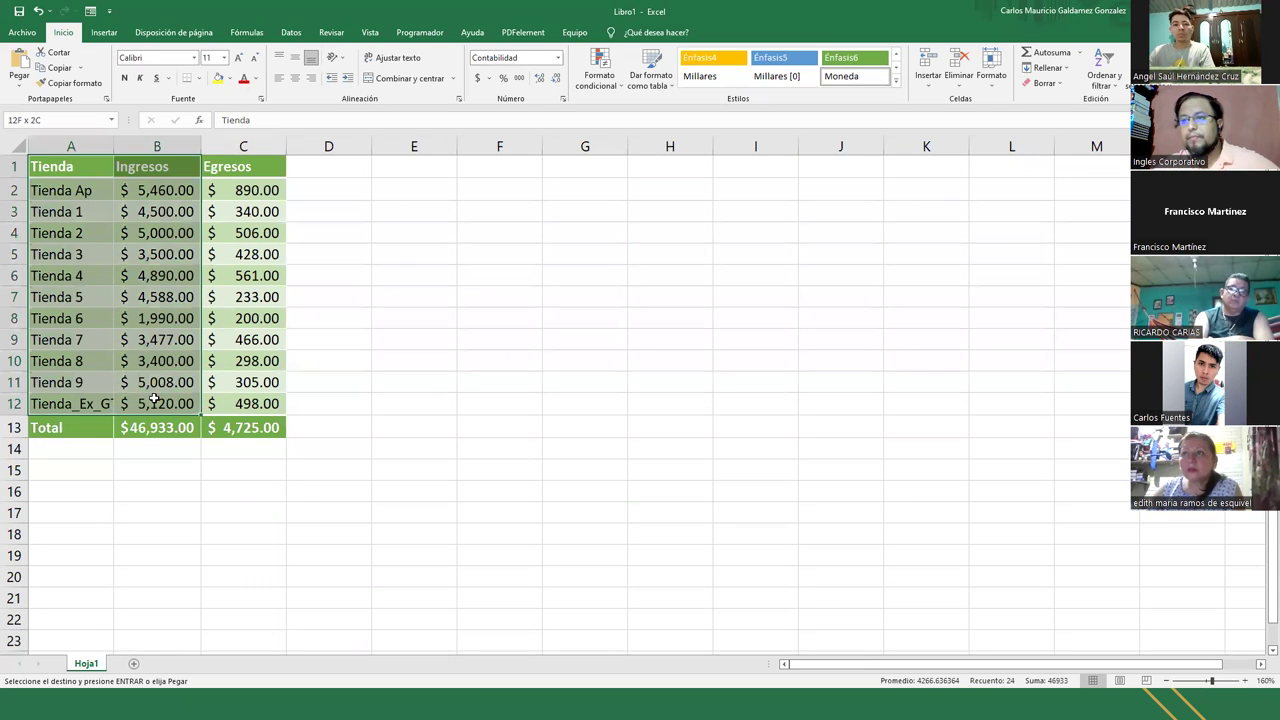
left_click_drag(246, 388, 251, 400)
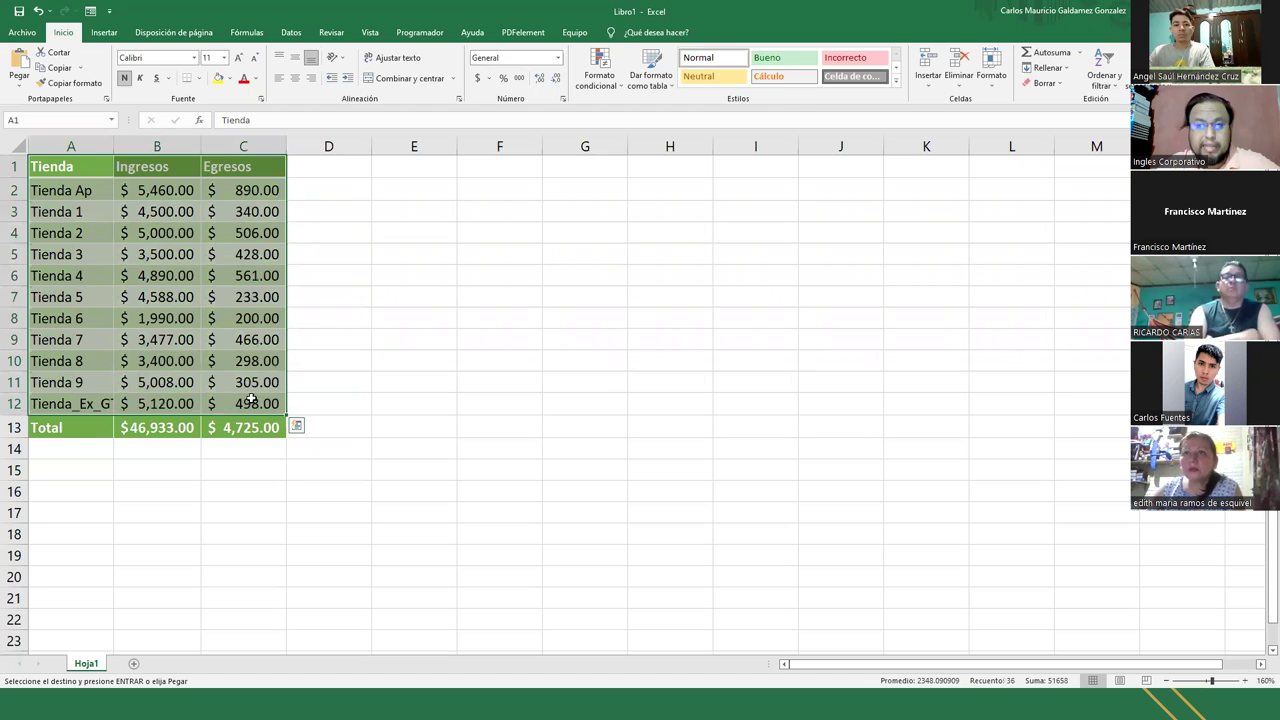
left_click(104, 32)
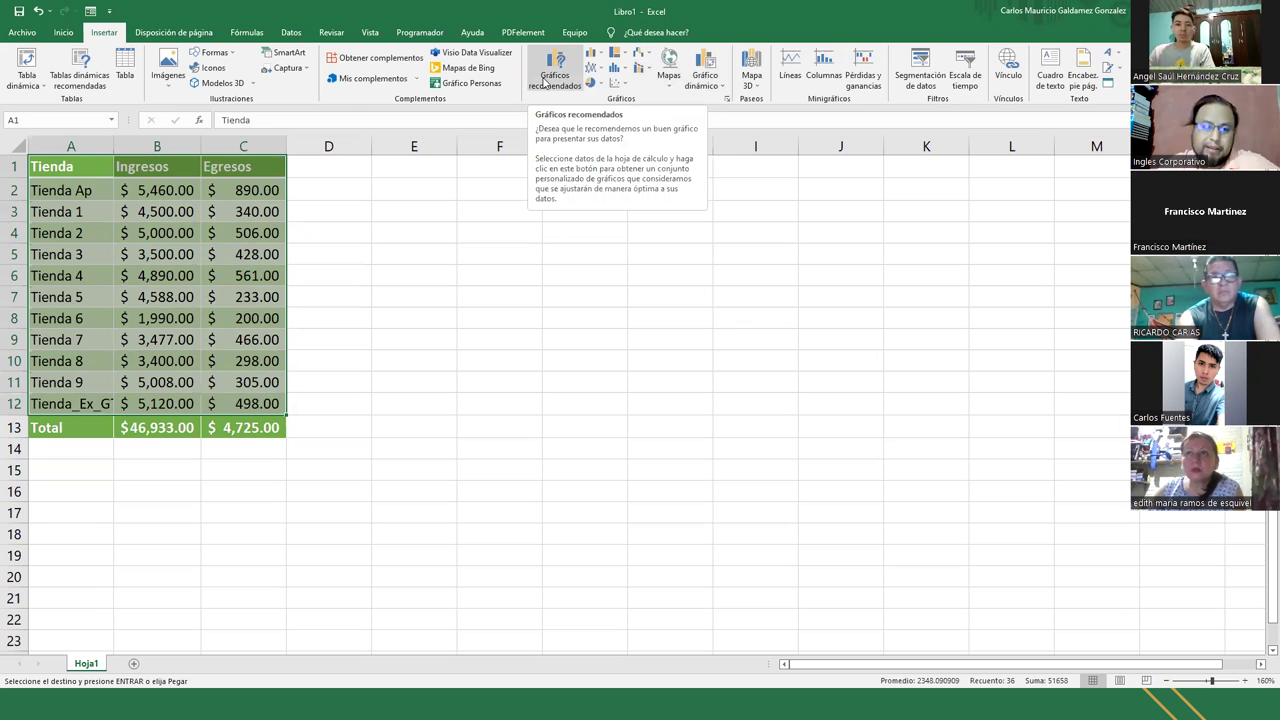
left_click(544, 80)
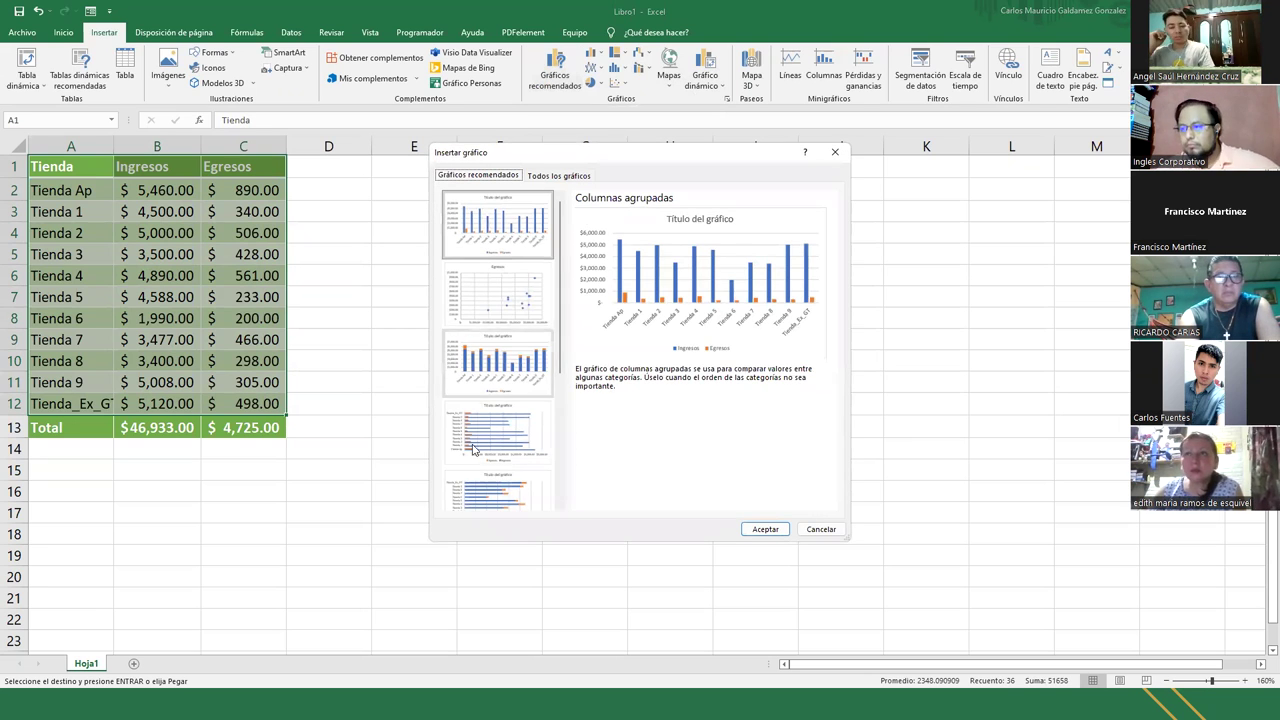
Step: Preview the suggested chart types, including clustered columns, Pareto and 100% stacked columns
left_click(471, 244)
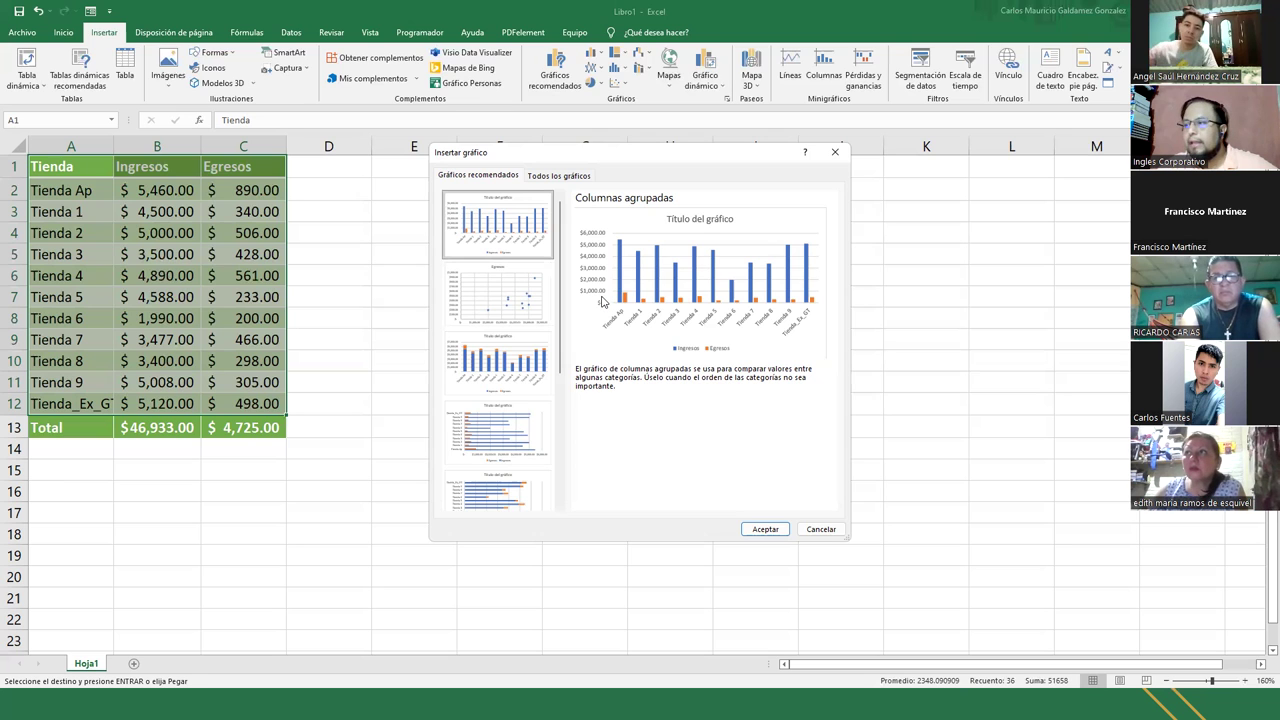
scroll(465, 360, "down", 3)
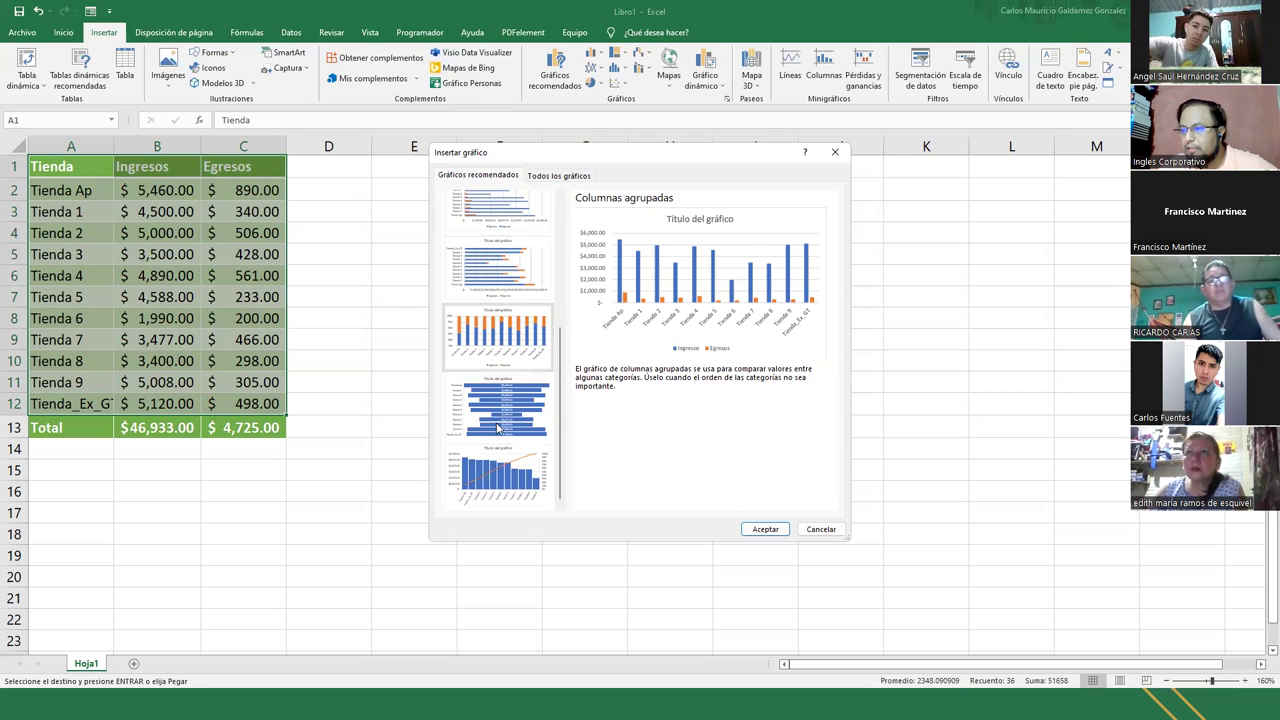
left_click(478, 472)
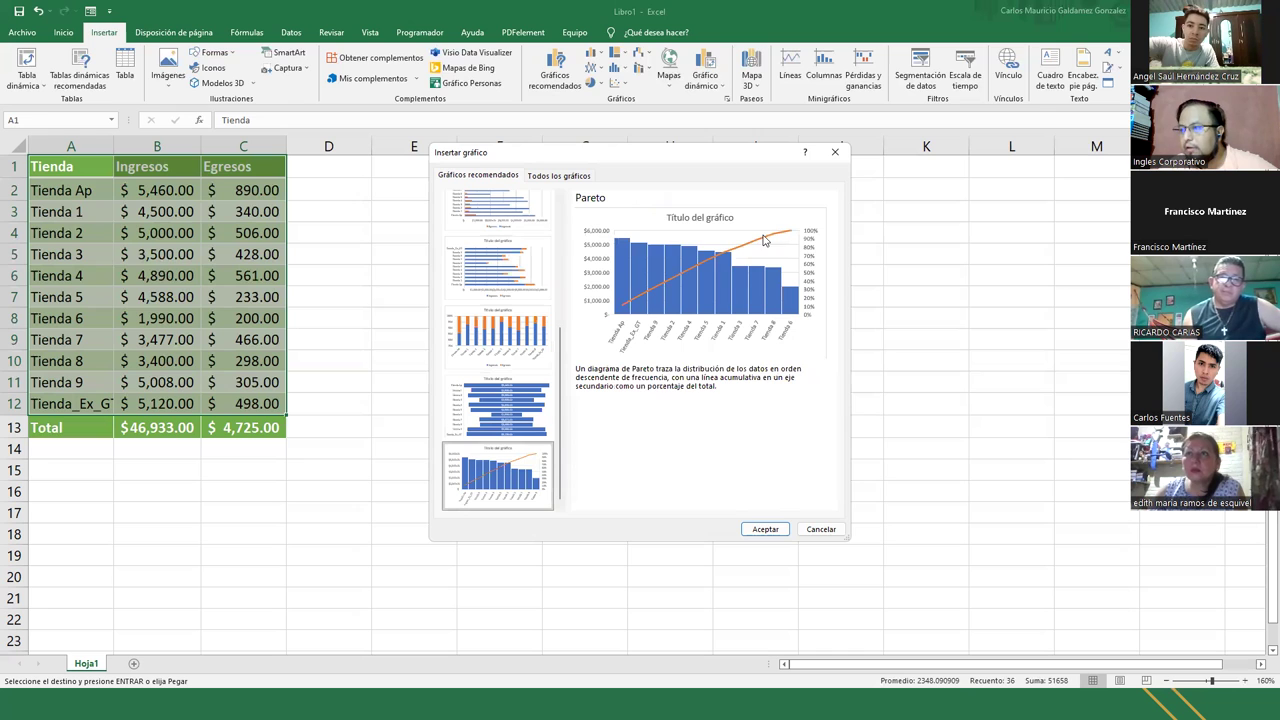
left_click(497, 407)
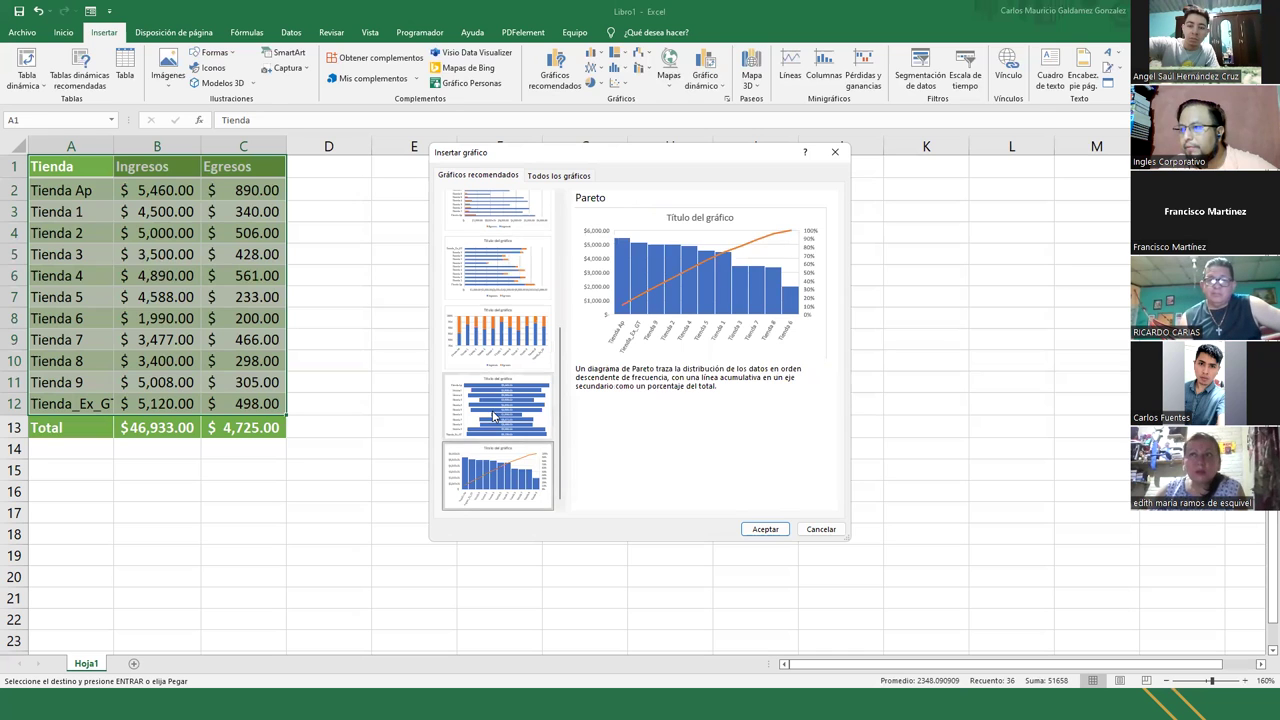
left_click(493, 349)
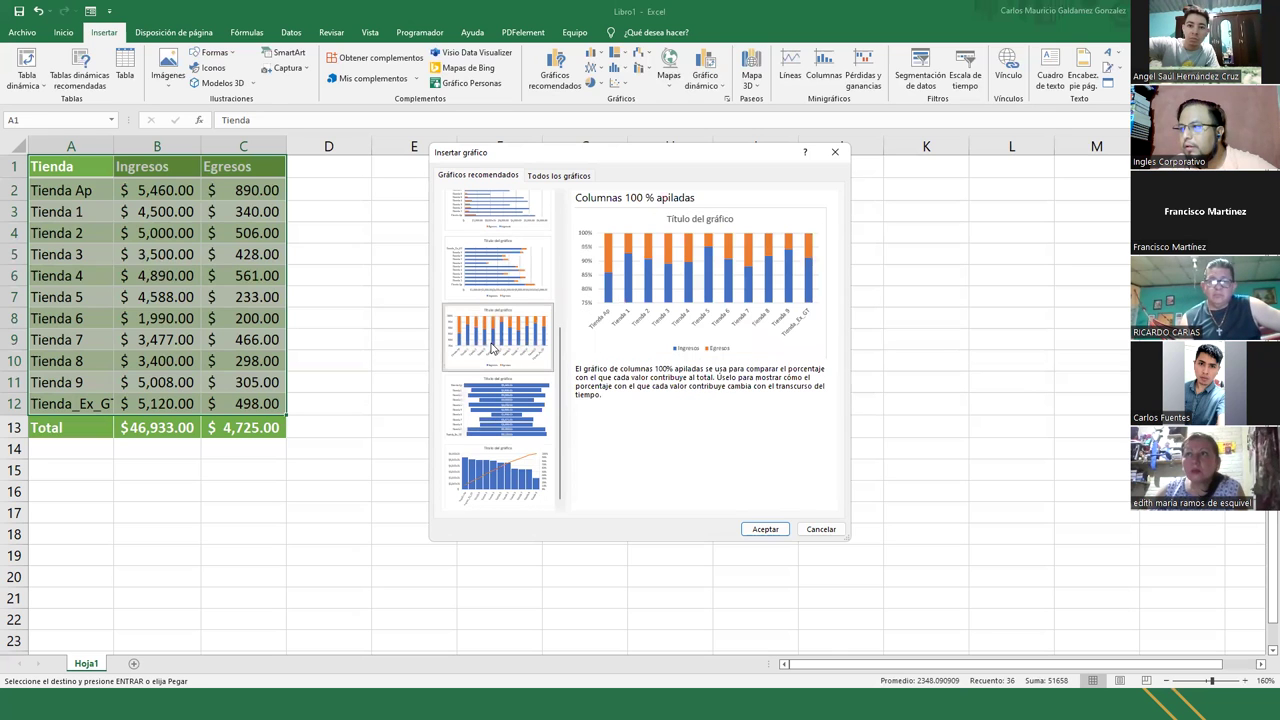
Step: Insert the recommended clustered column chart (Columnas agrupadas) of income and expenses per store
scroll(508, 232, "up", 5)
left_click(499, 244)
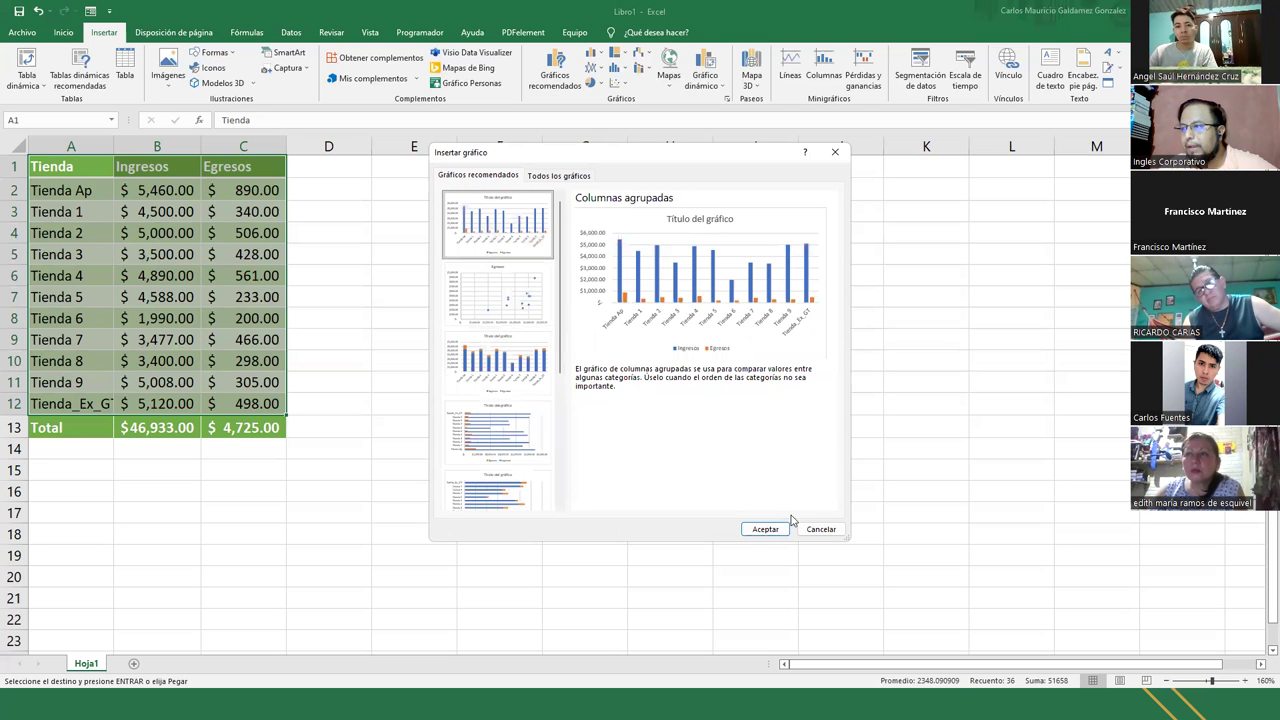
left_click(753, 532)
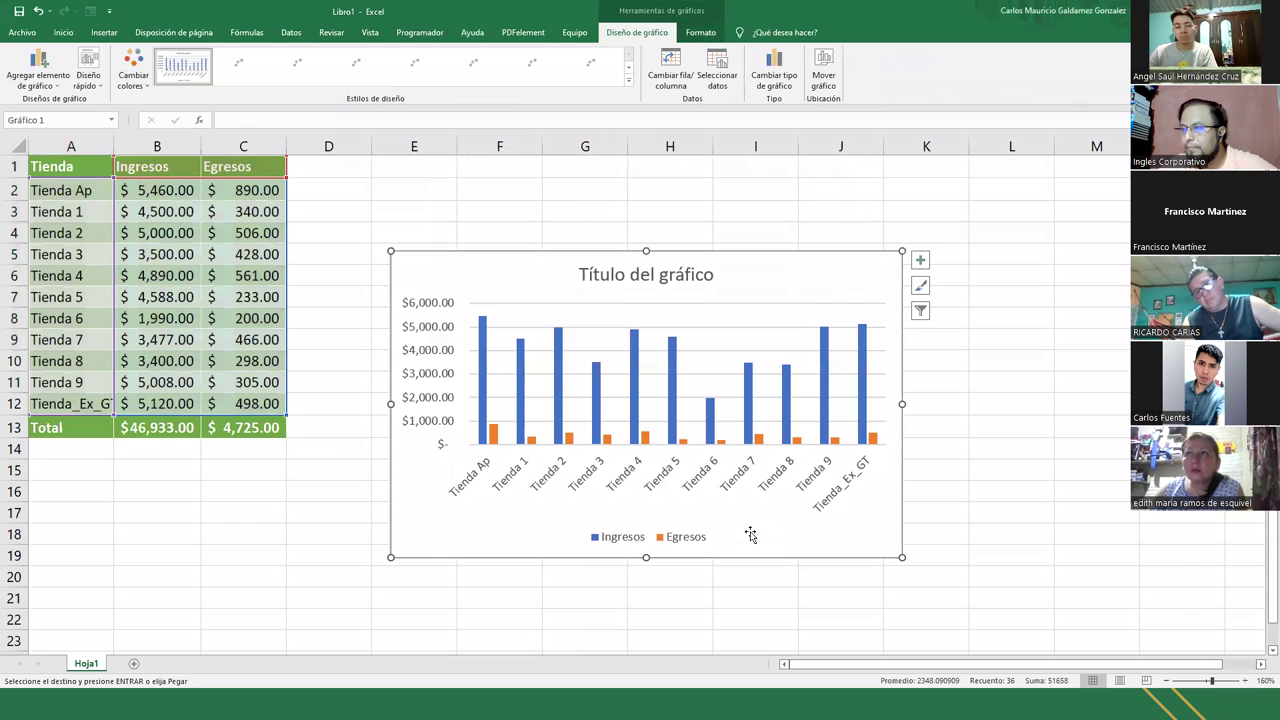
Step: Move the chart up about three rows so that its upper edge lies in row 2
left_click(626, 536)
left_click(567, 281)
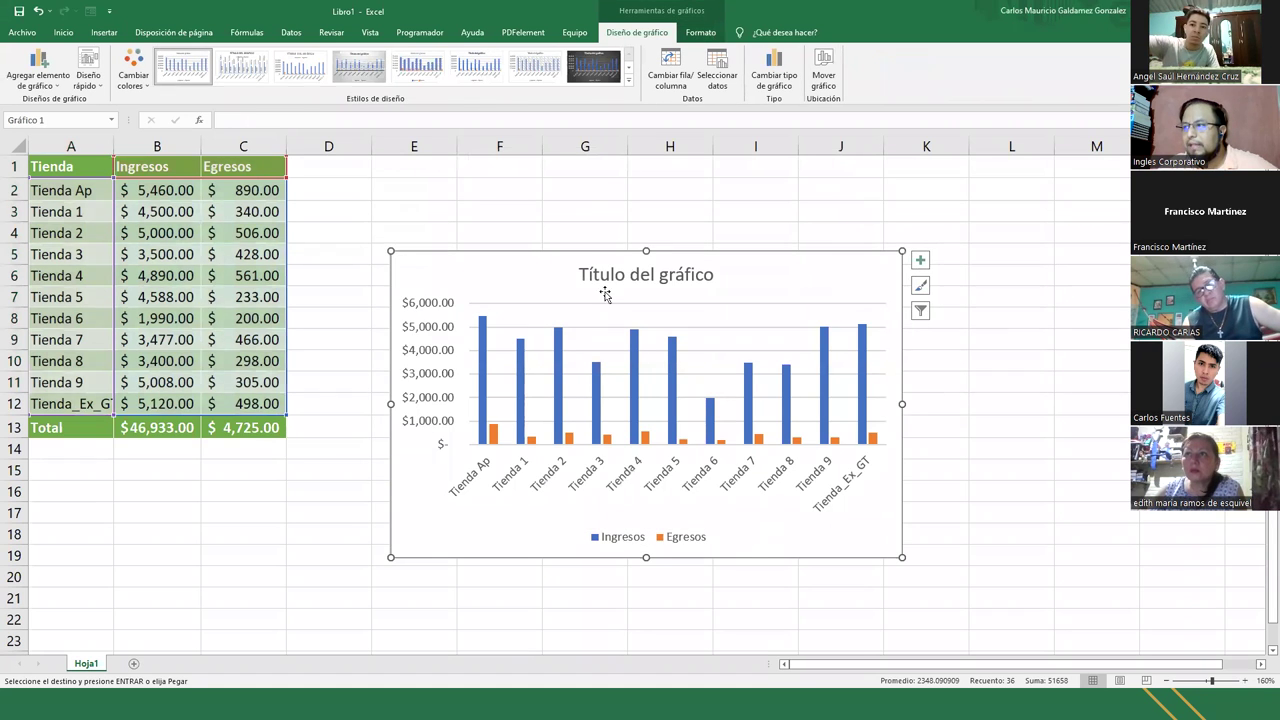
left_click_drag(762, 279, 760, 218)
left_click(658, 220)
left_click(773, 218)
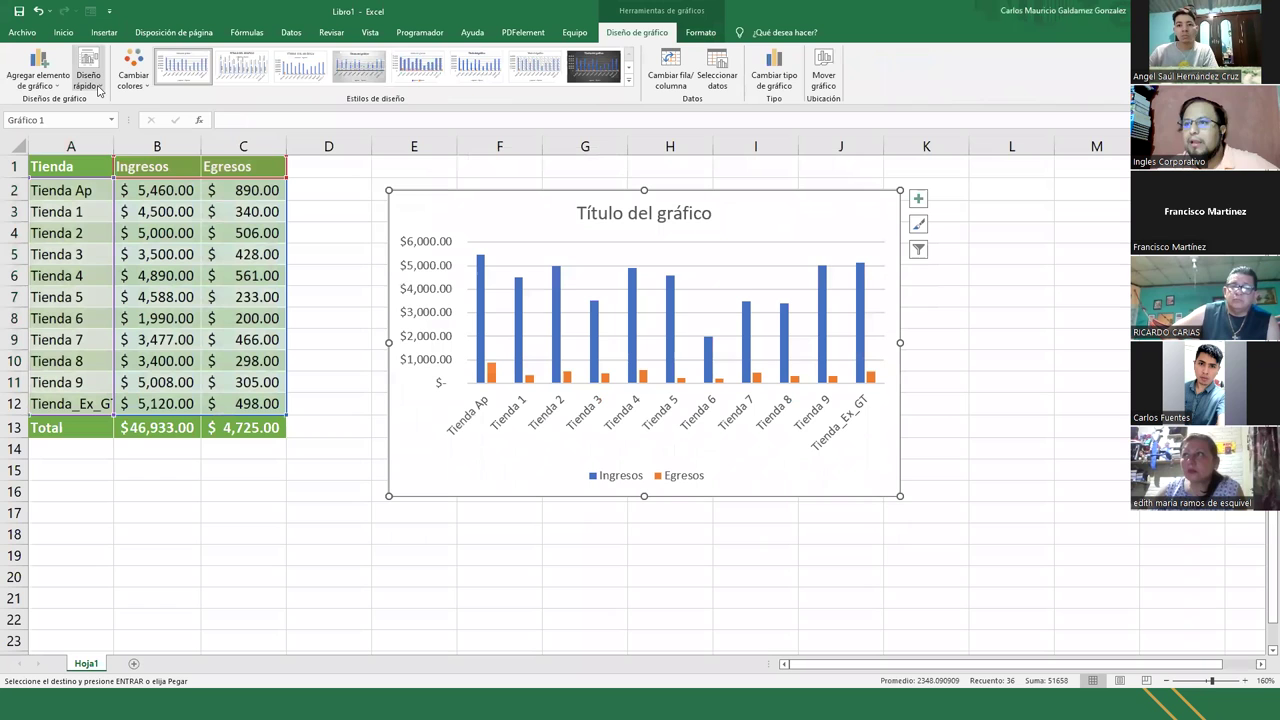
Step: Select the chart's legend (Leyenda) through the list of chart elements in the format options
left_click(701, 33)
left_click(158, 54)
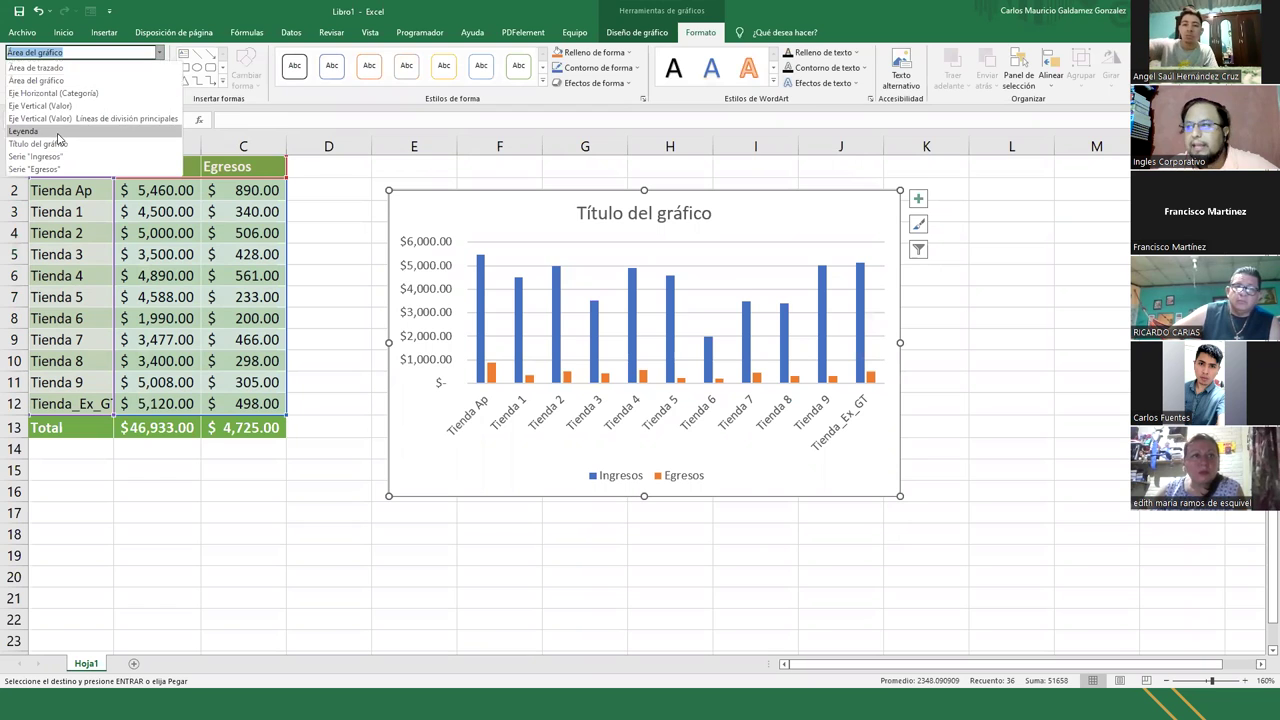
left_click(140, 131)
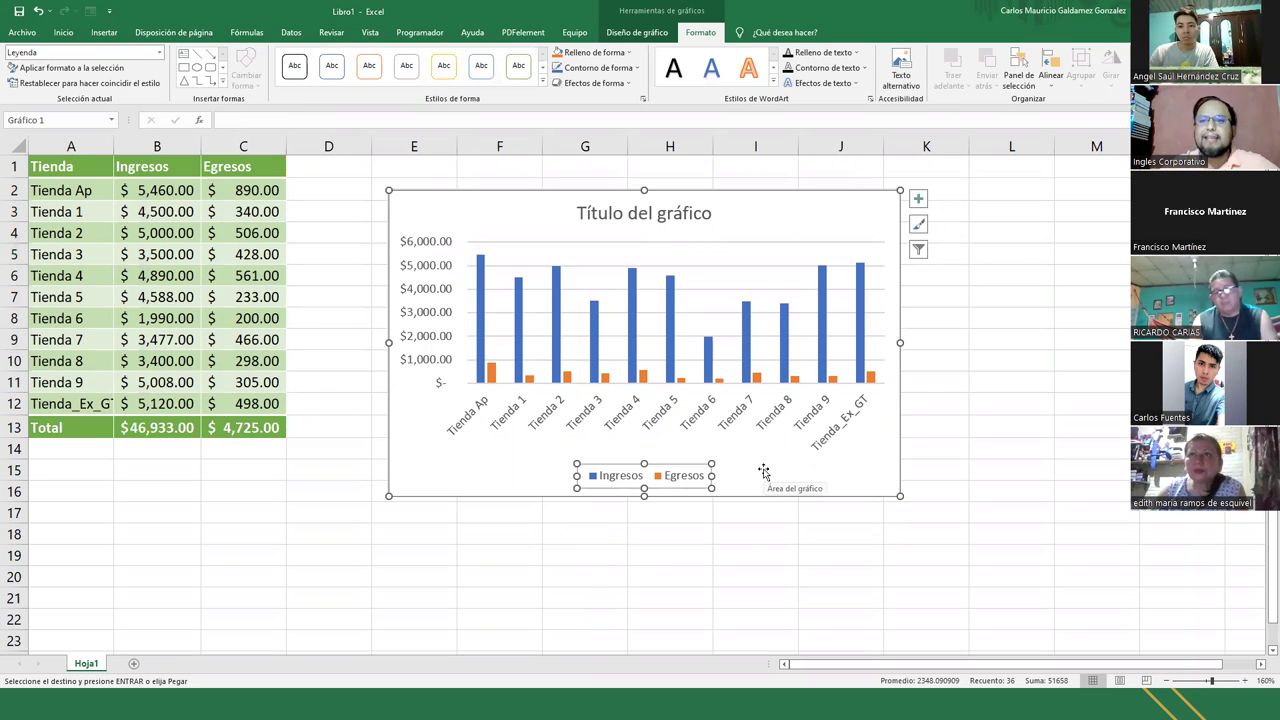
Step: Select the chart title directly on the chart, then choose Título del gráfico from the list of chart elements
left_click(650, 216)
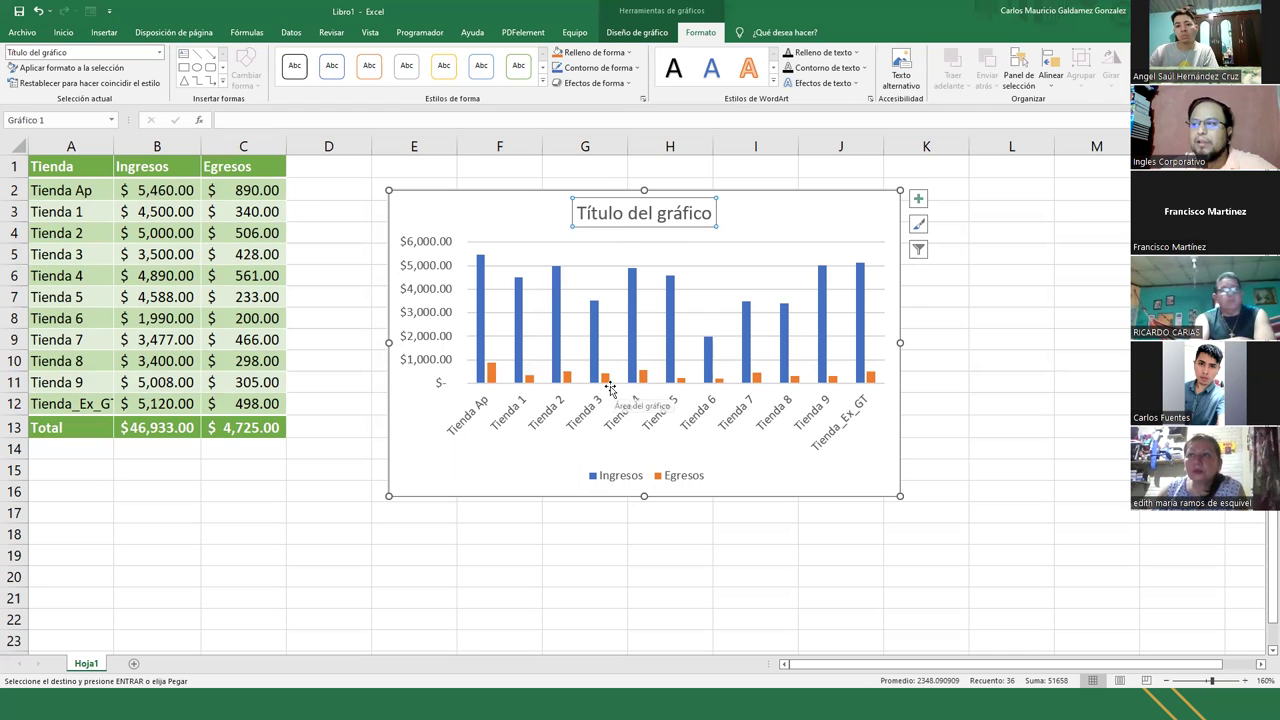
left_click(770, 226)
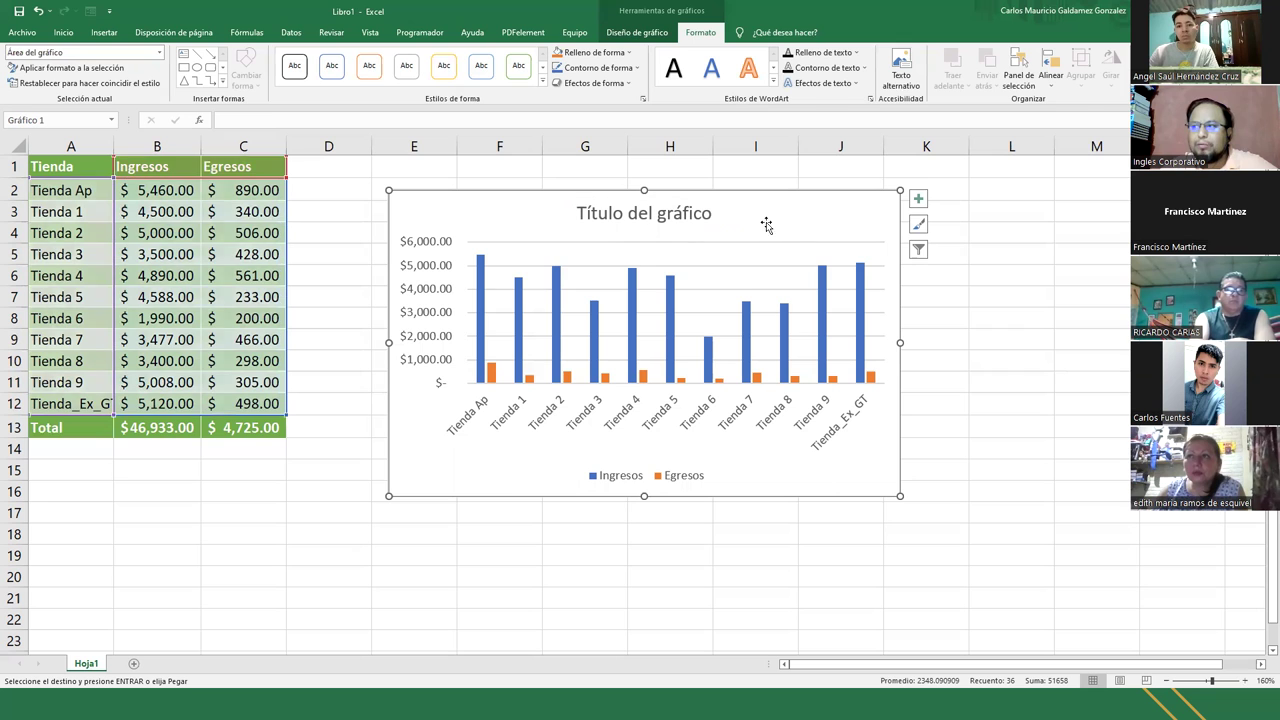
left_click(612, 214)
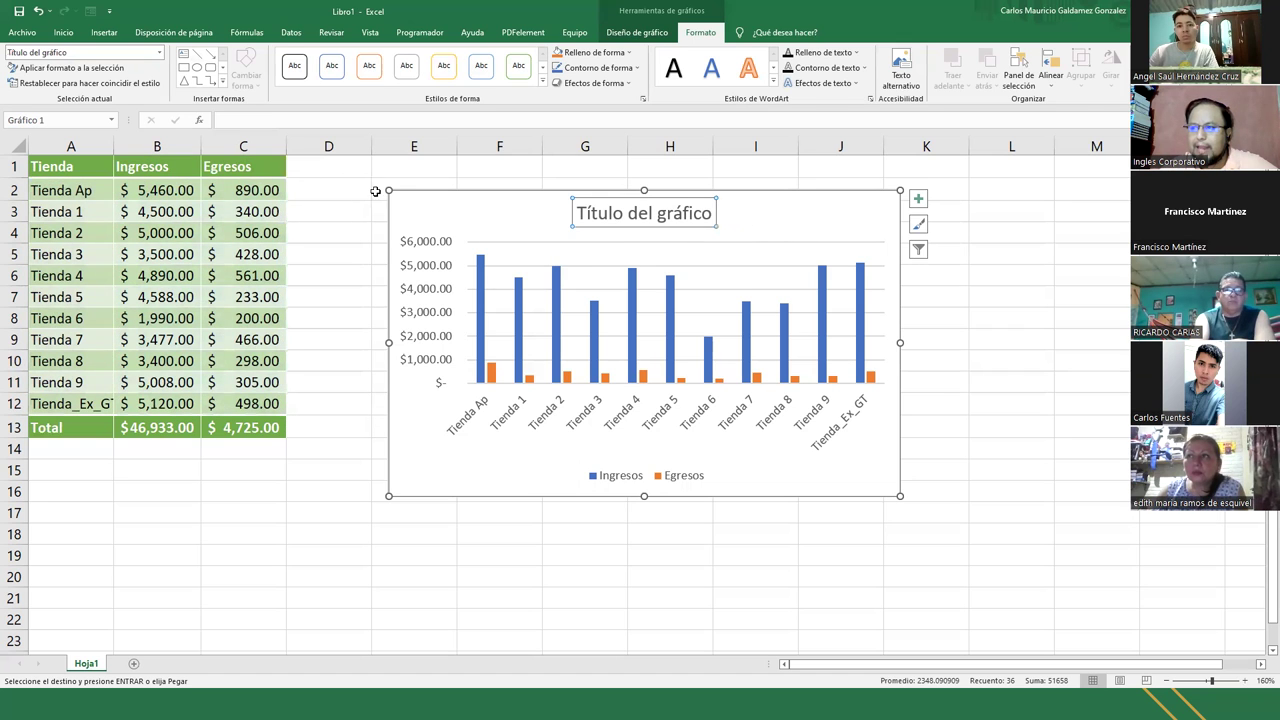
left_click(153, 53)
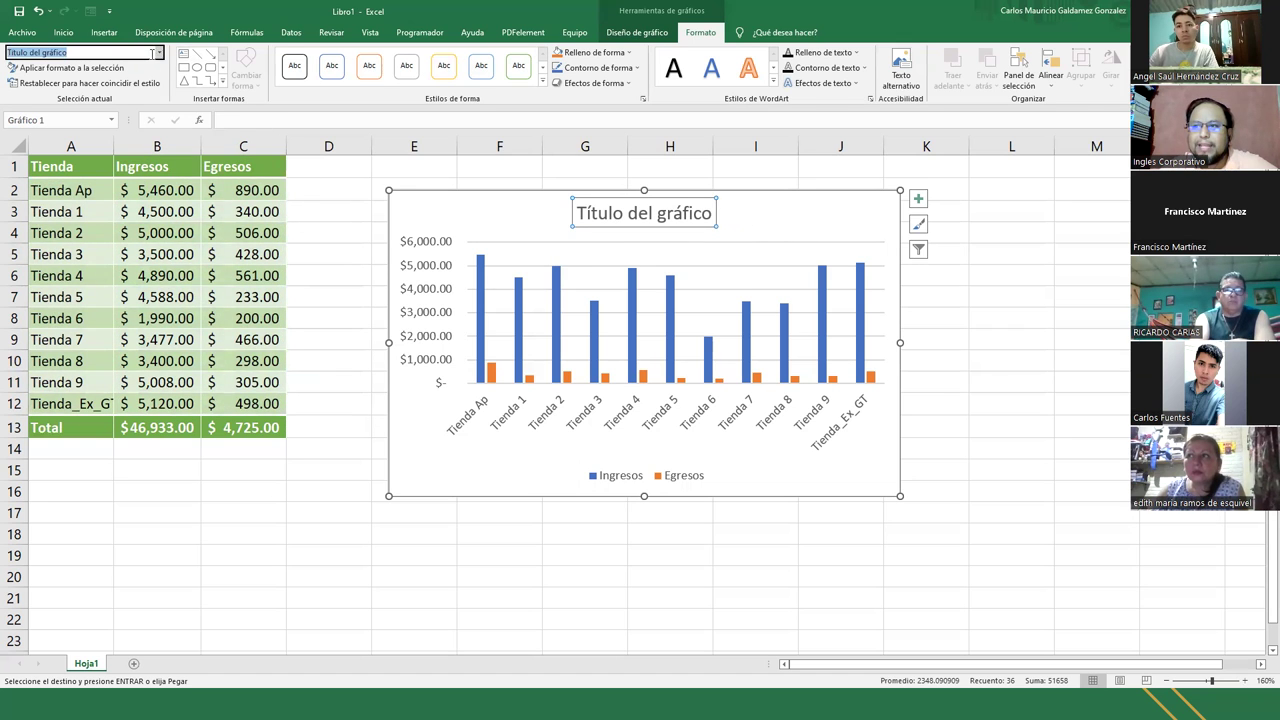
left_click(160, 54)
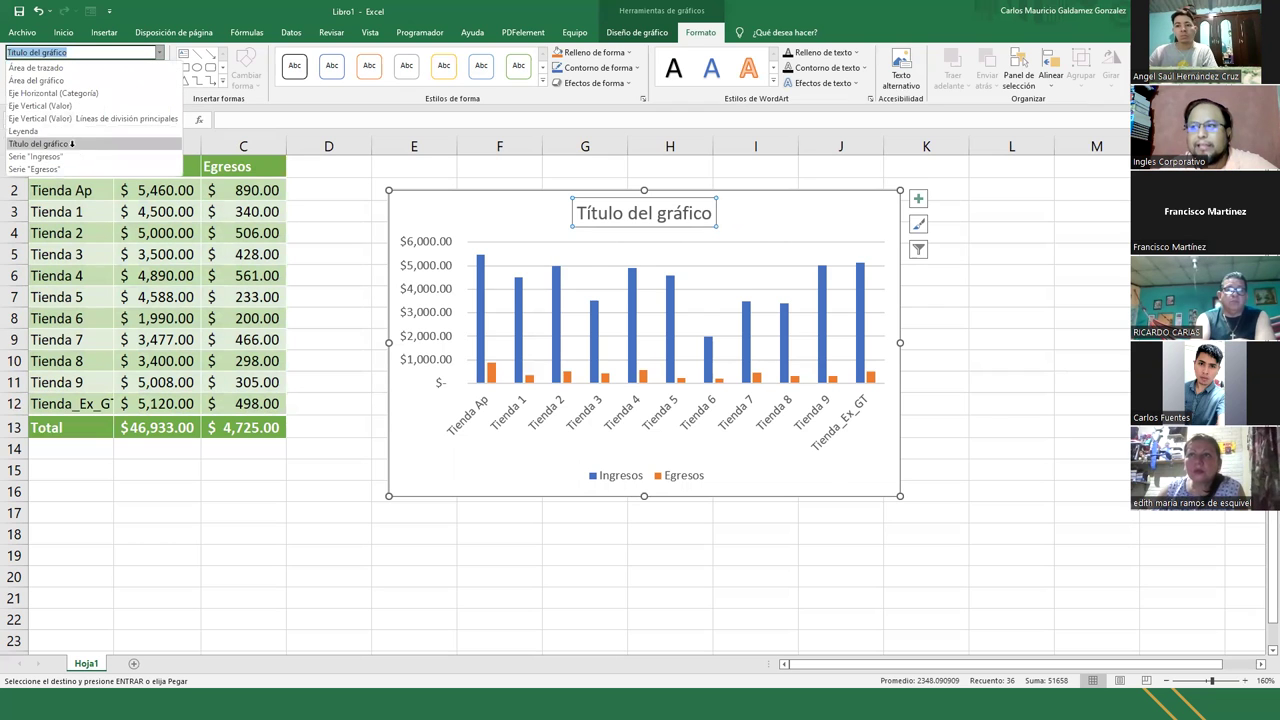
left_click(71, 143)
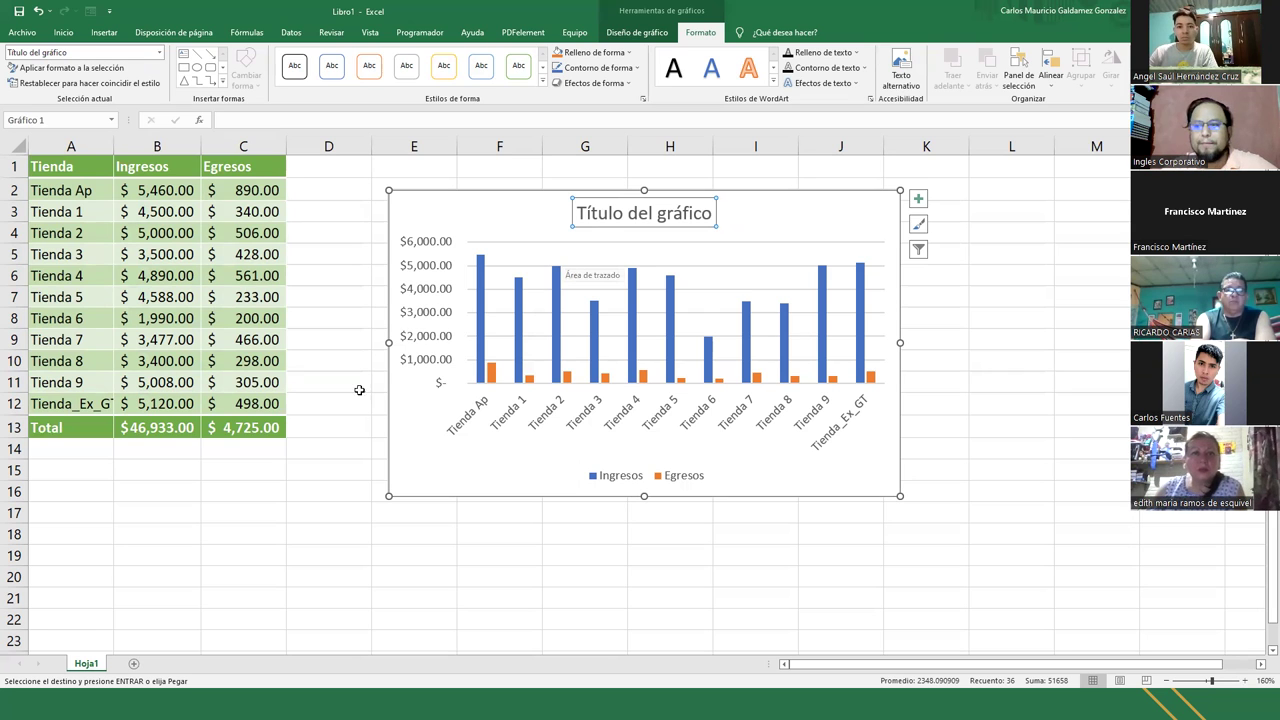
Step: Select the legend and the title directly on the chart, then choose Área de trazado and Área del gráfico from the list of chart elements
left_click(617, 484)
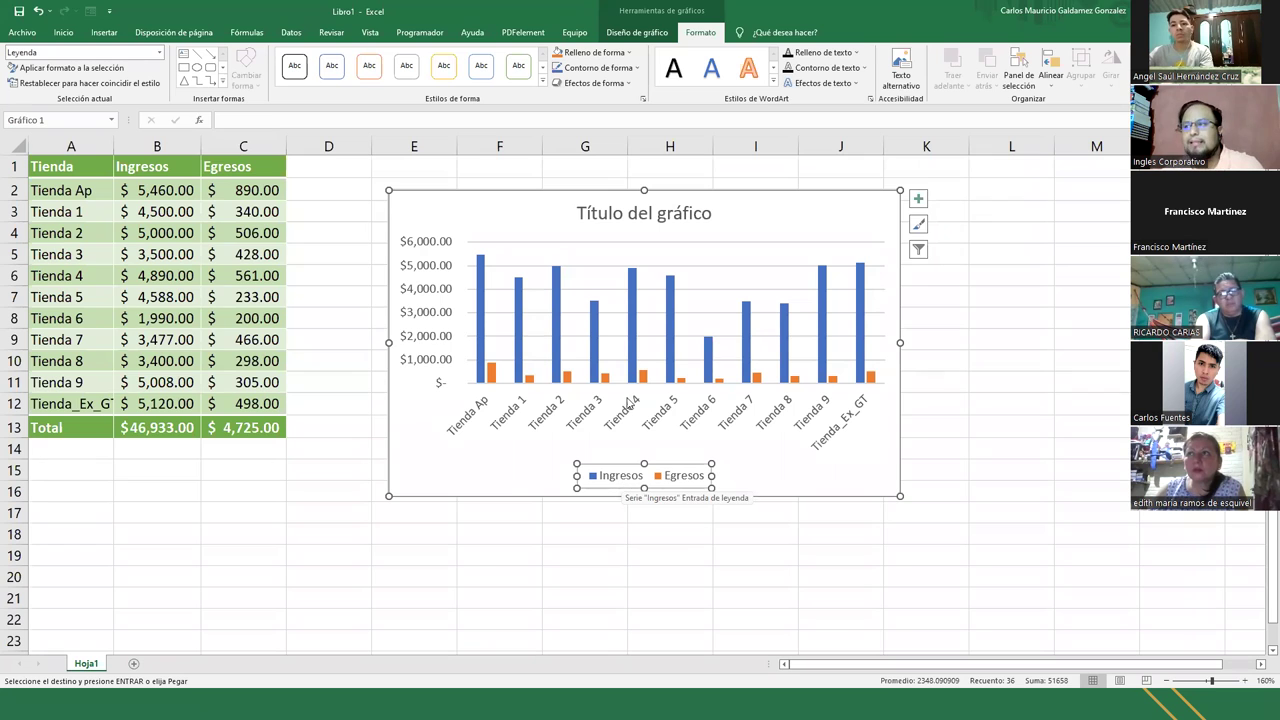
left_click(629, 208)
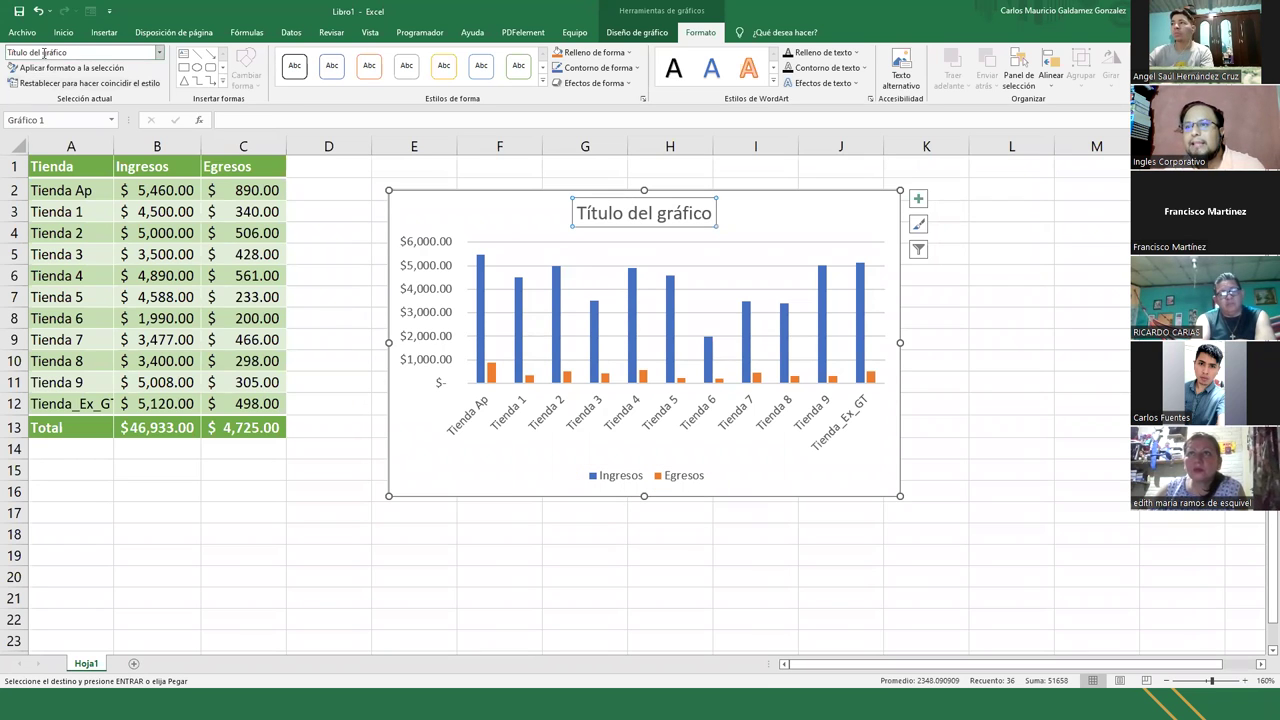
left_click(158, 52)
left_click(107, 68)
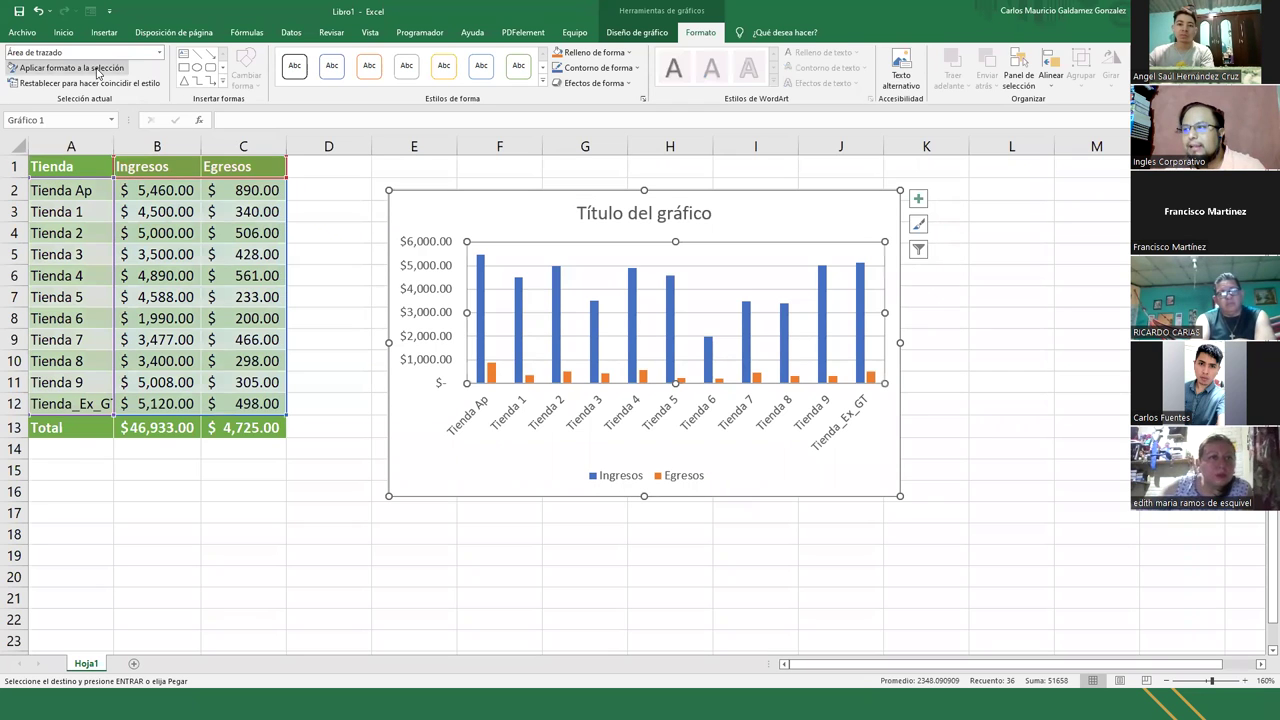
left_click(158, 52)
left_click(127, 82)
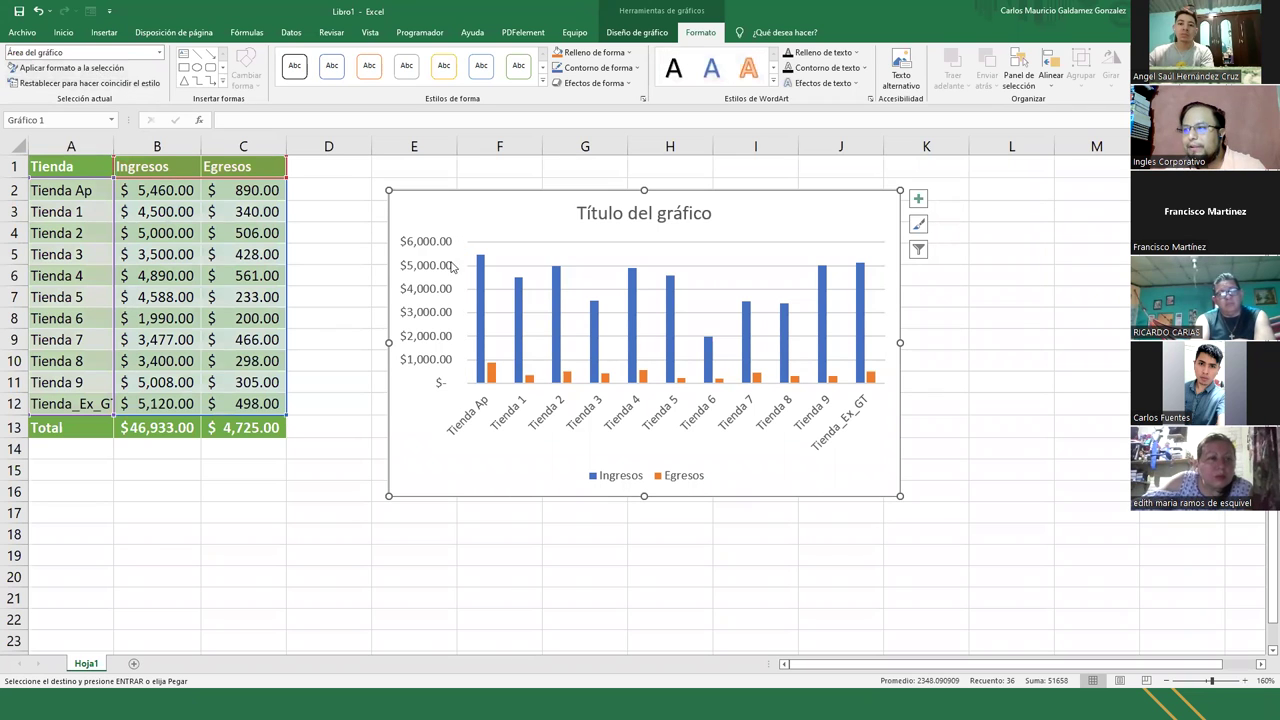
Step: Select Eje Horizontal (Categoría), Eje Vertical (Valor) and Eje Vertical (Valor) Líneas de división principales in turn from the list of chart elements
left_click(158, 52)
left_click(88, 93)
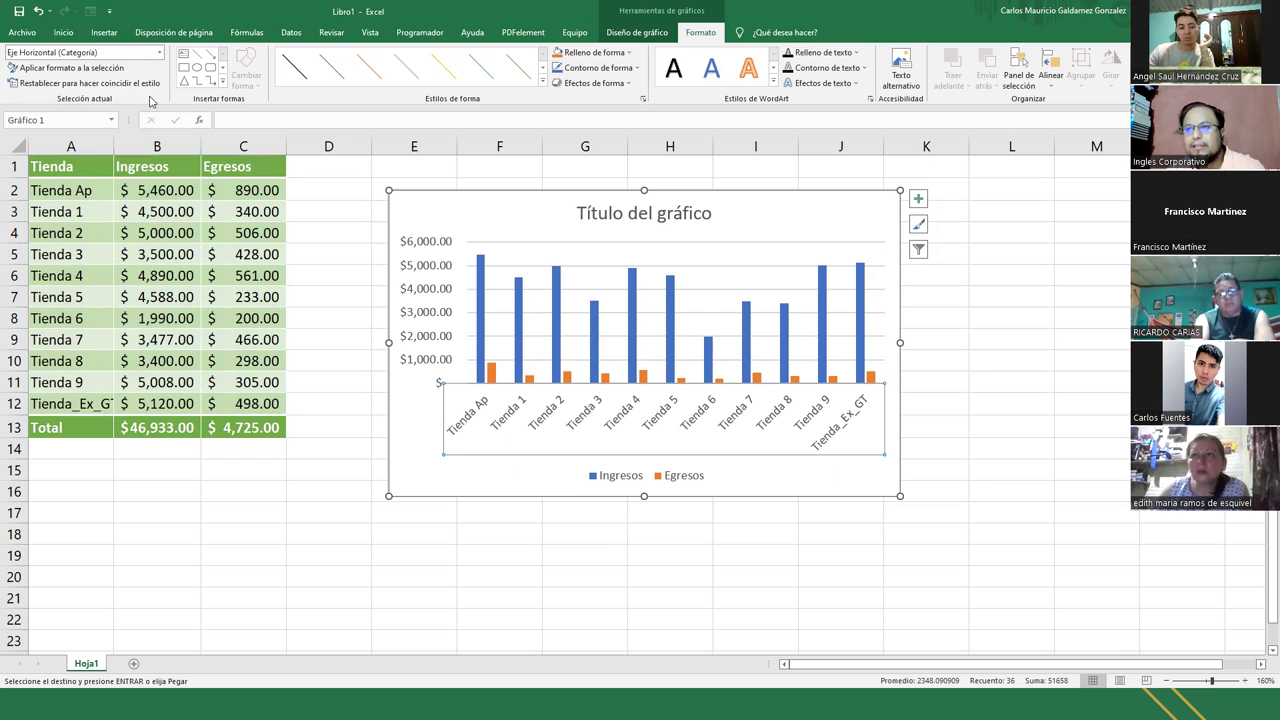
left_click(158, 53)
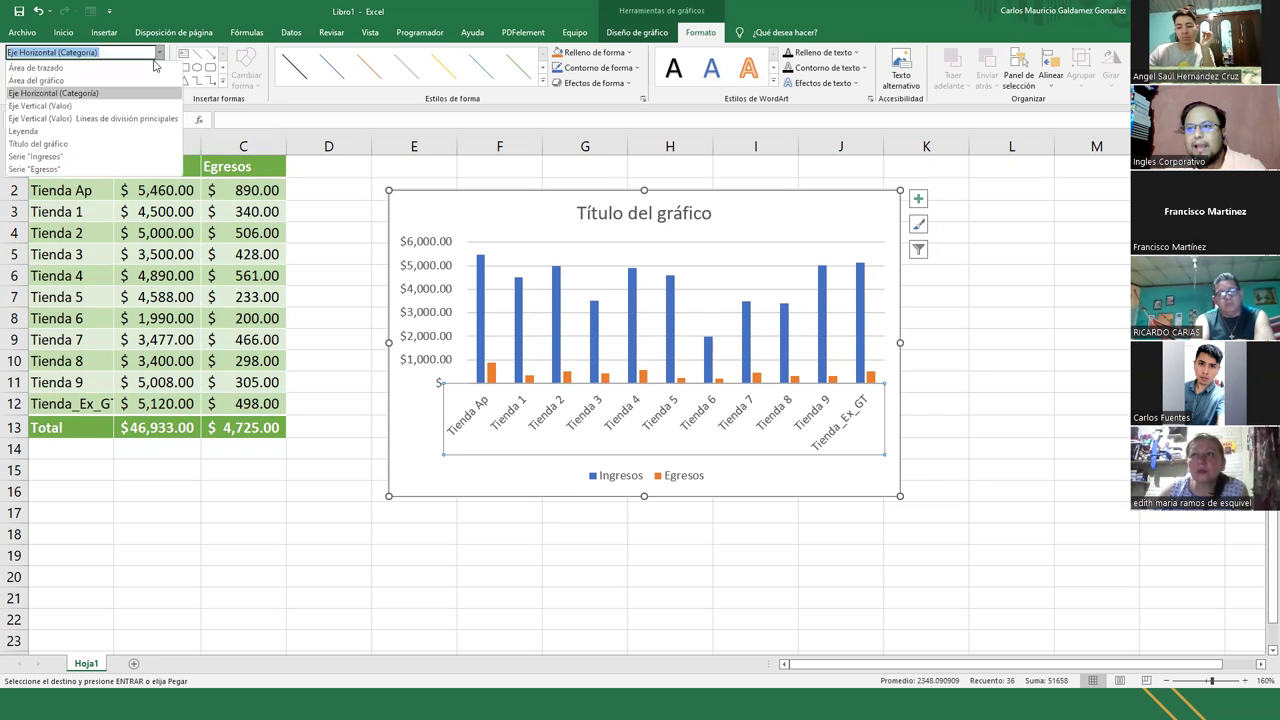
left_click(120, 106)
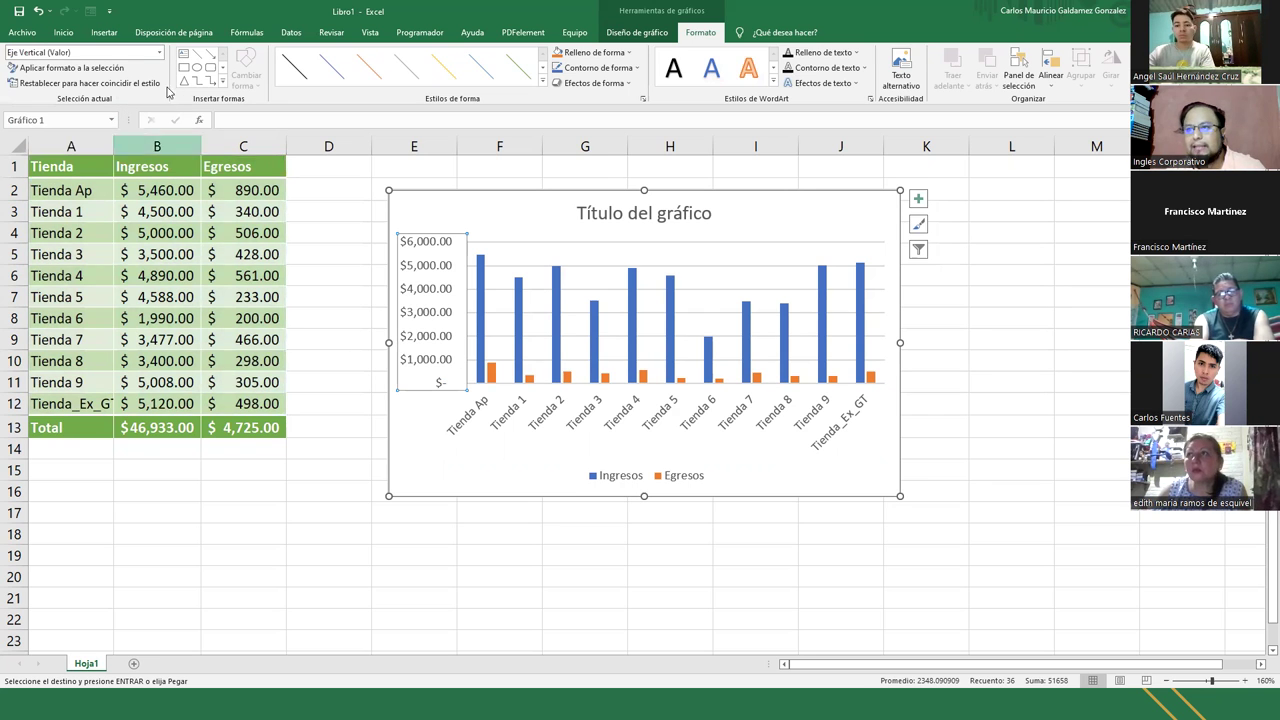
left_click(159, 54)
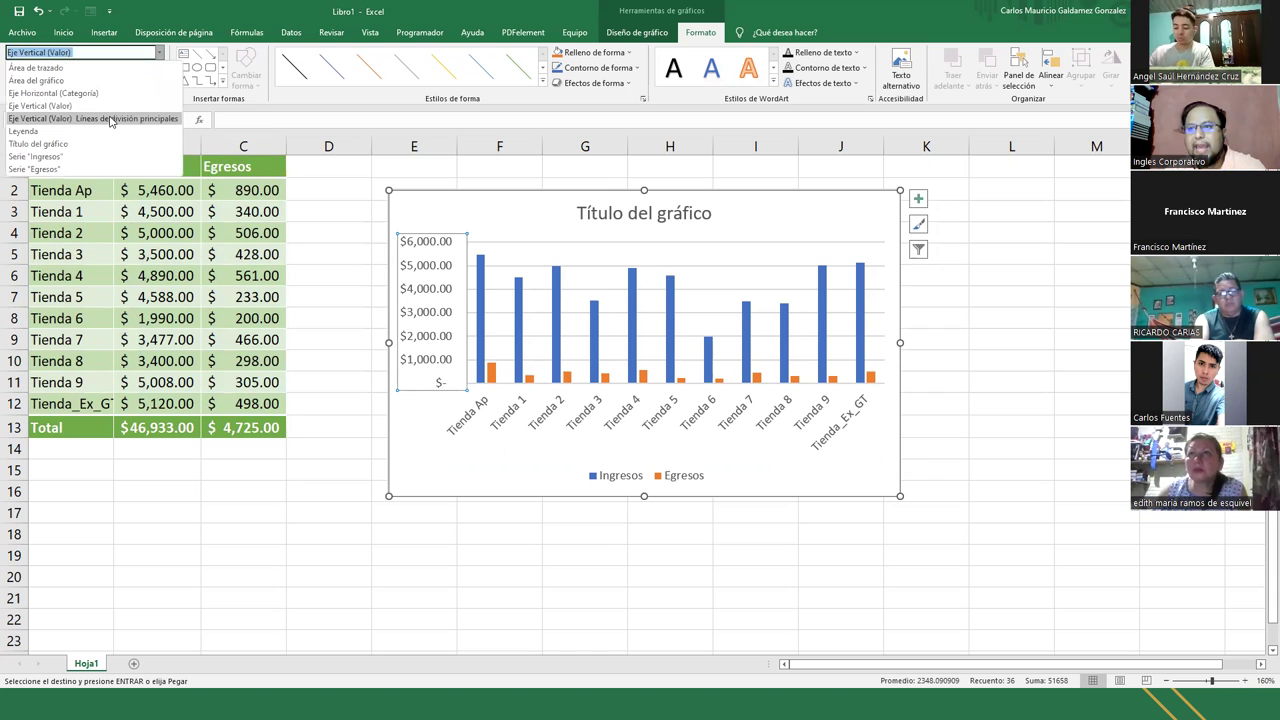
left_click(110, 119)
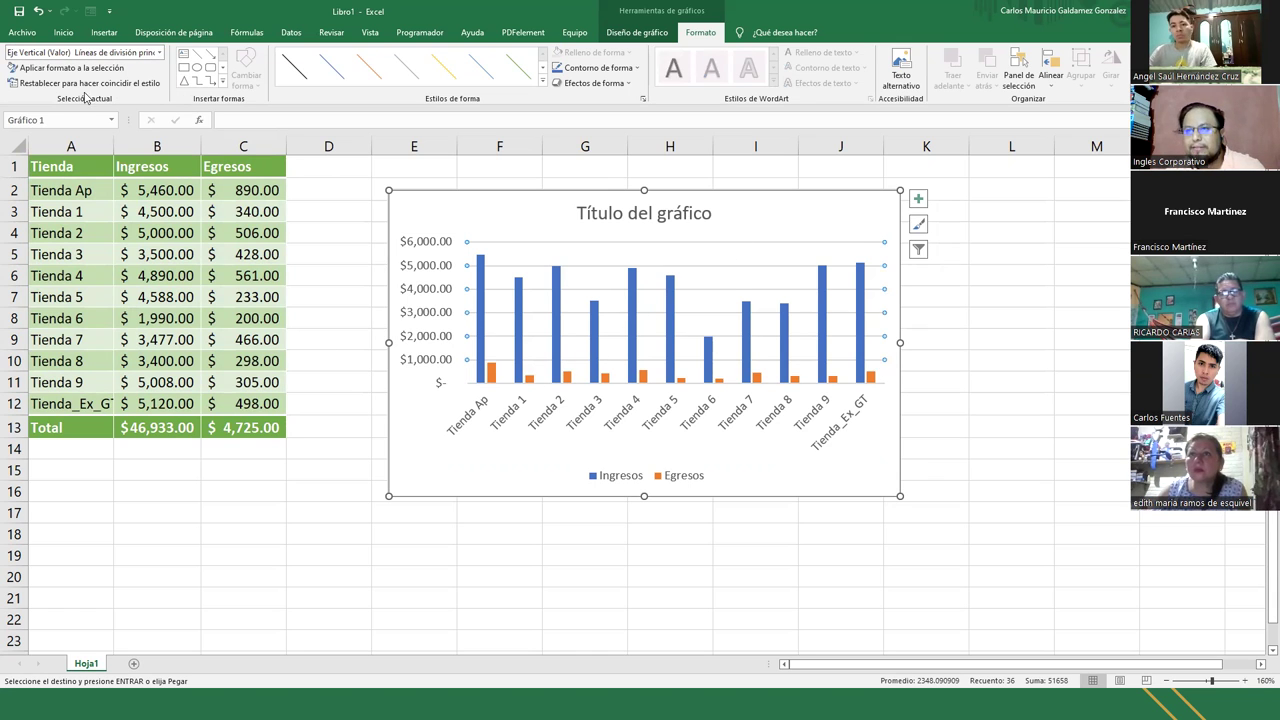
Step: Select Leyenda and then Título del gráfico from the list of chart elements
left_click(158, 52)
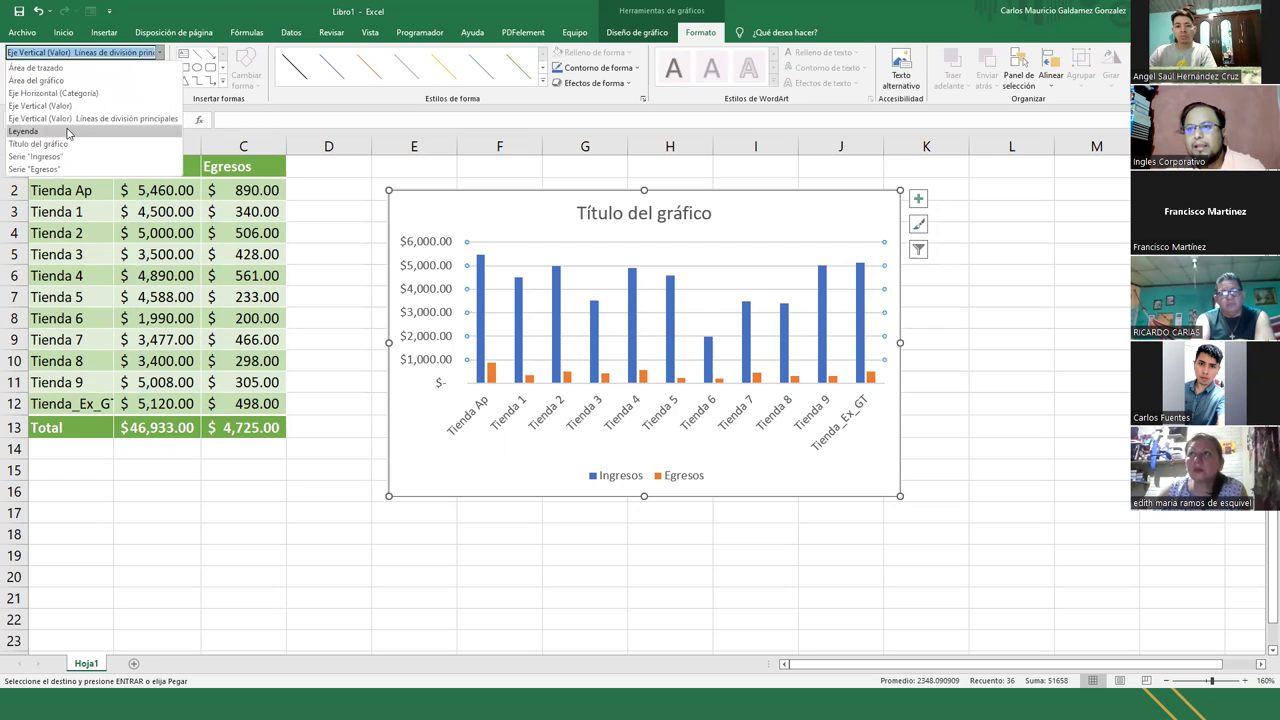
left_click(68, 128)
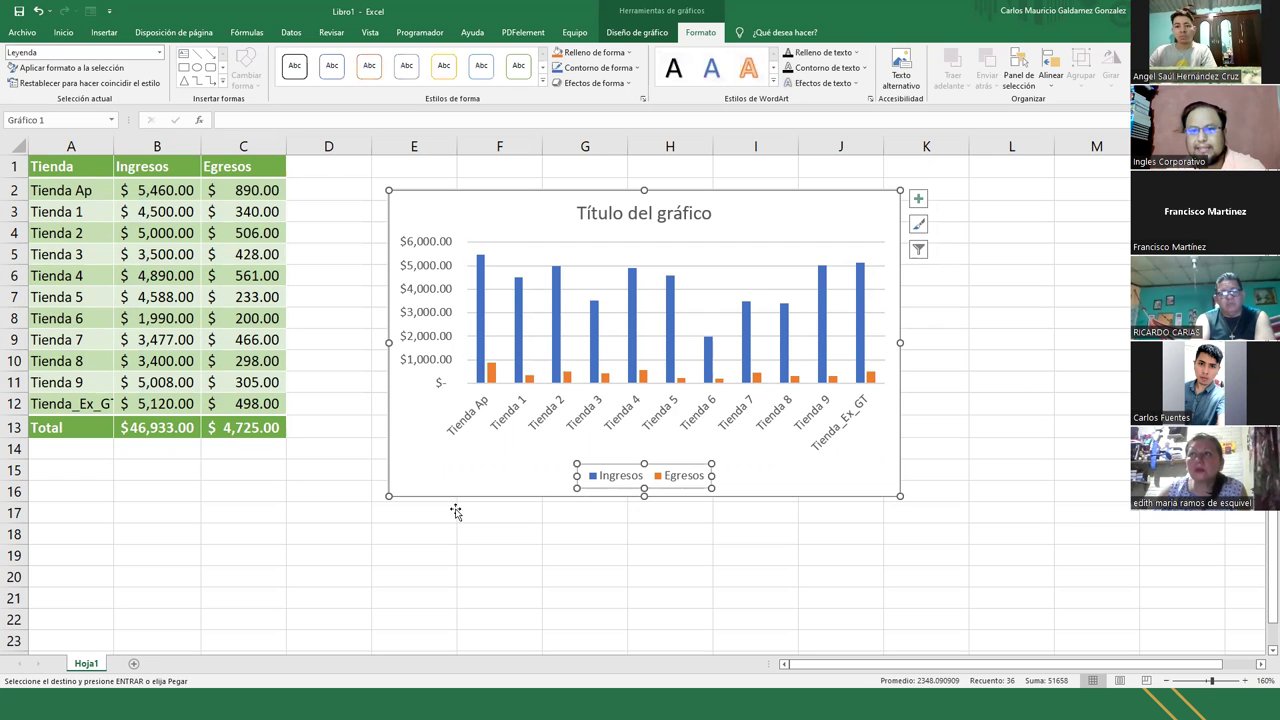
left_click(159, 52)
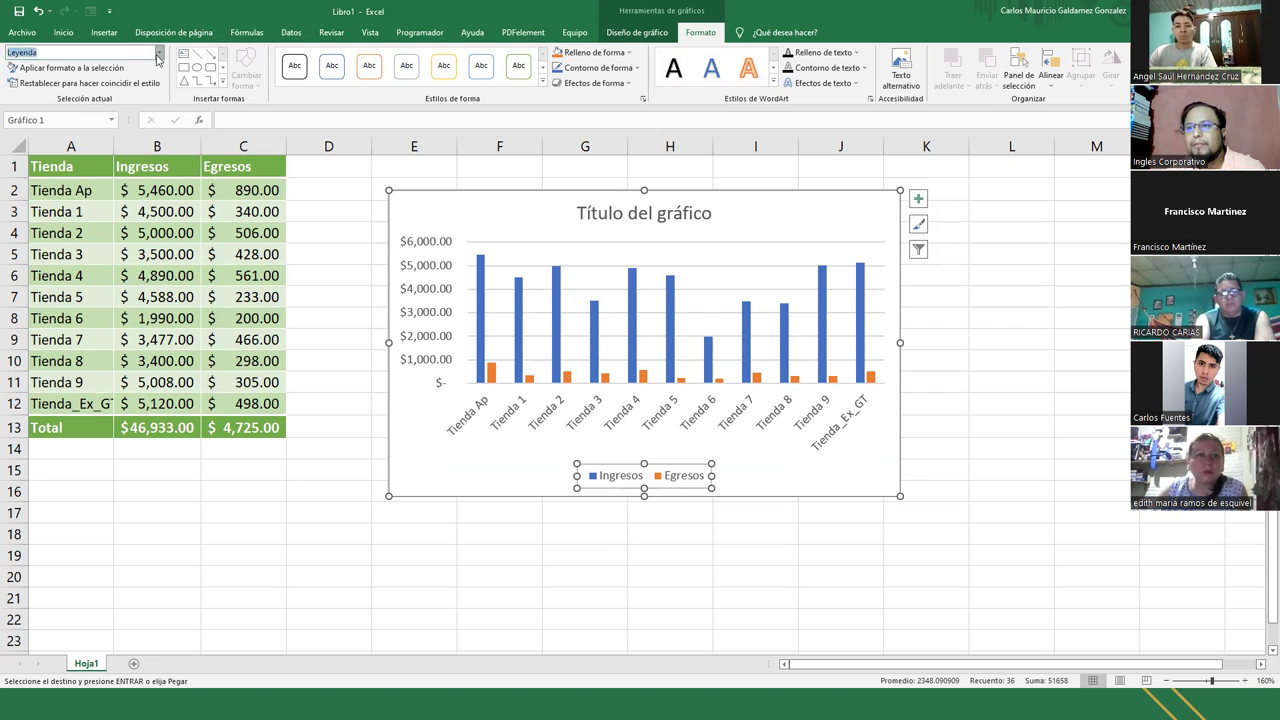
left_click(68, 144)
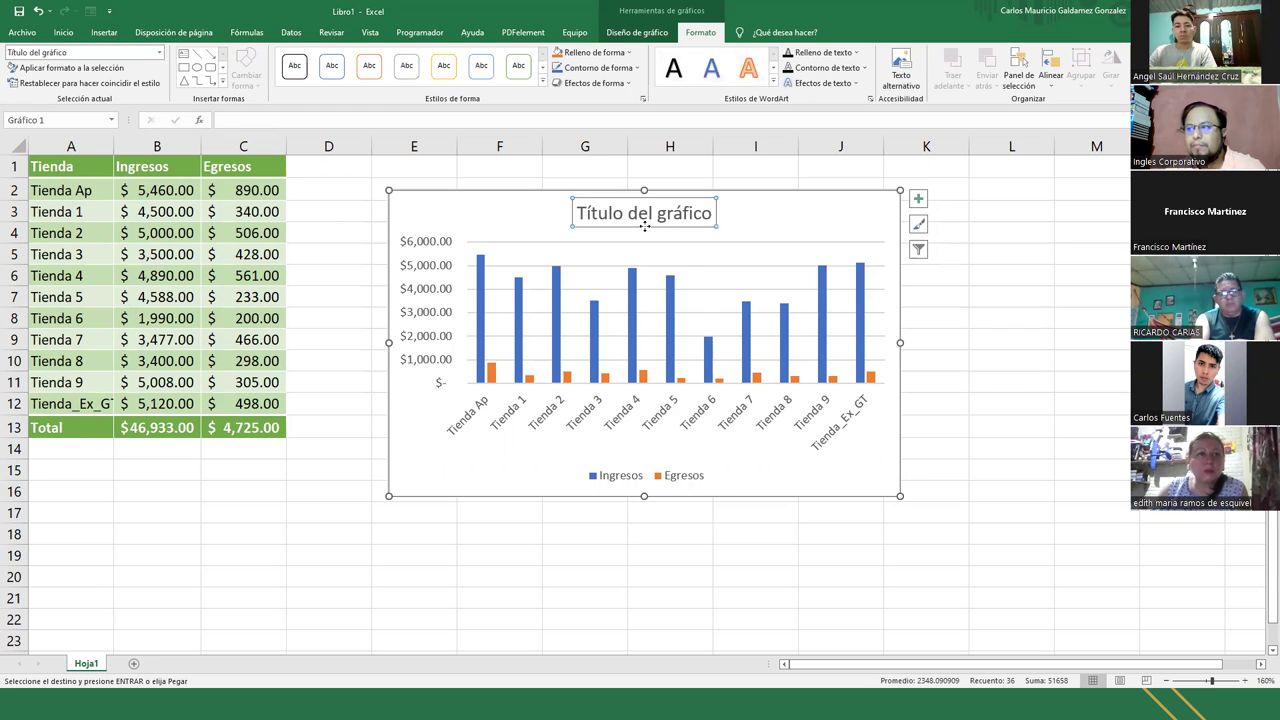
Step: Select the data series Serie "Ingresos" and then Serie "Egresos" from the list of chart elements
left_click(159, 52)
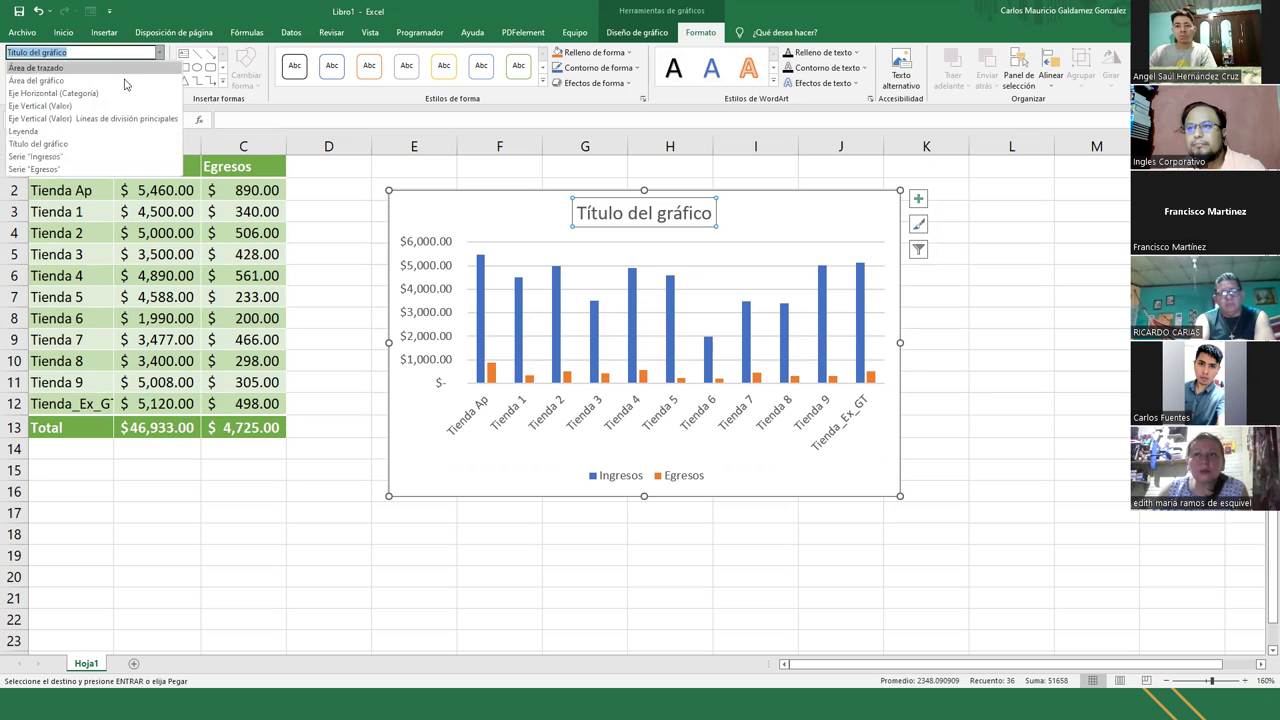
left_click(35, 157)
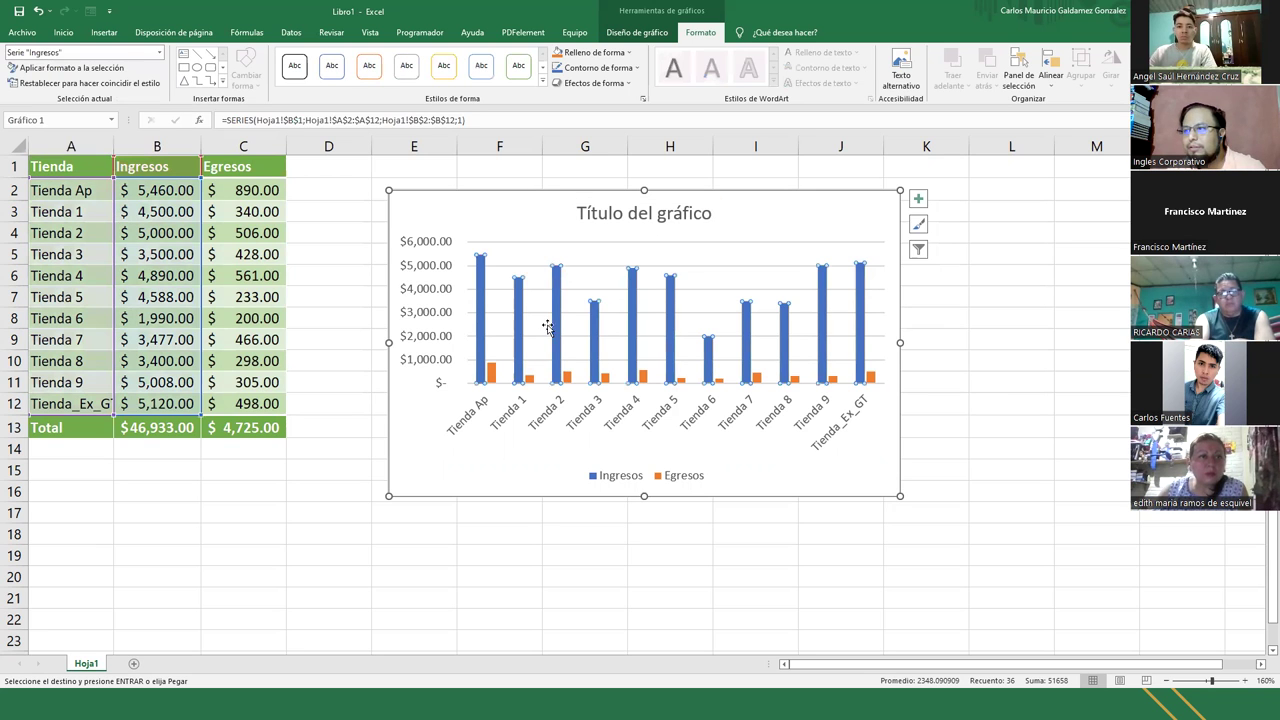
left_click(159, 52)
left_click(55, 170)
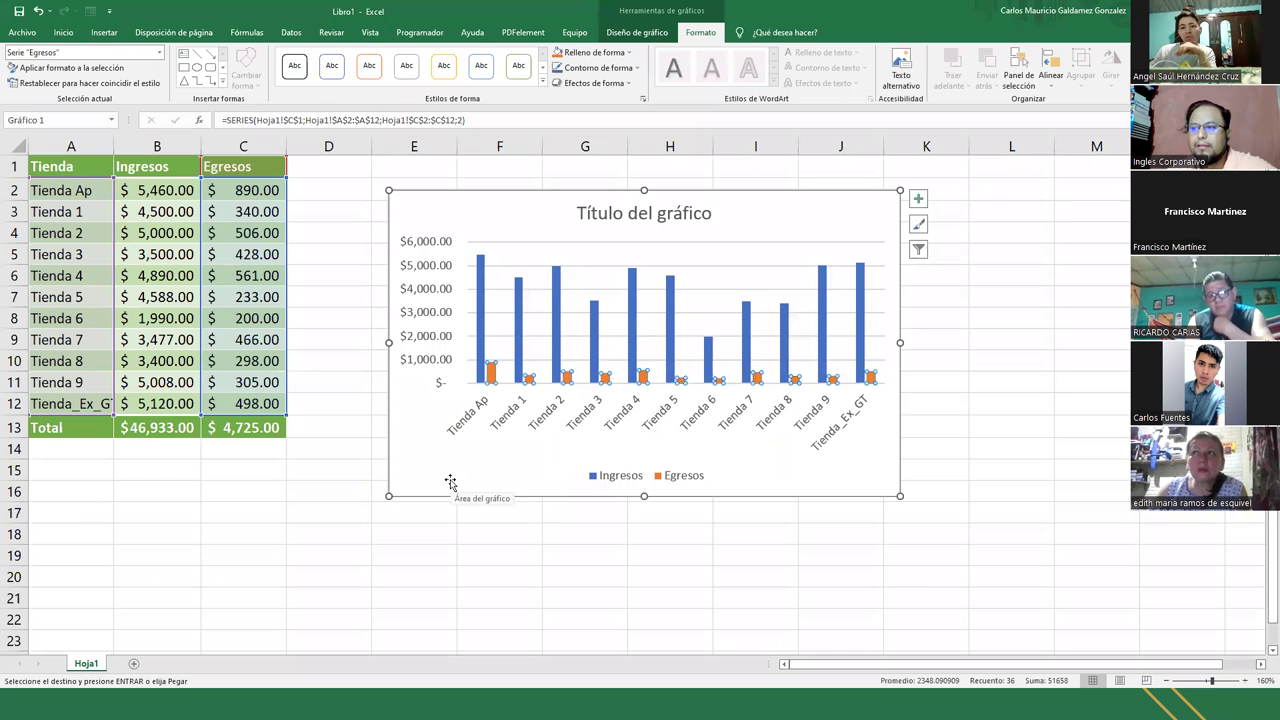
Step: Select the legend and the Ingresos columns directly on the chart, then choose Serie "Egresos" from the list of chart elements
left_click(620, 478)
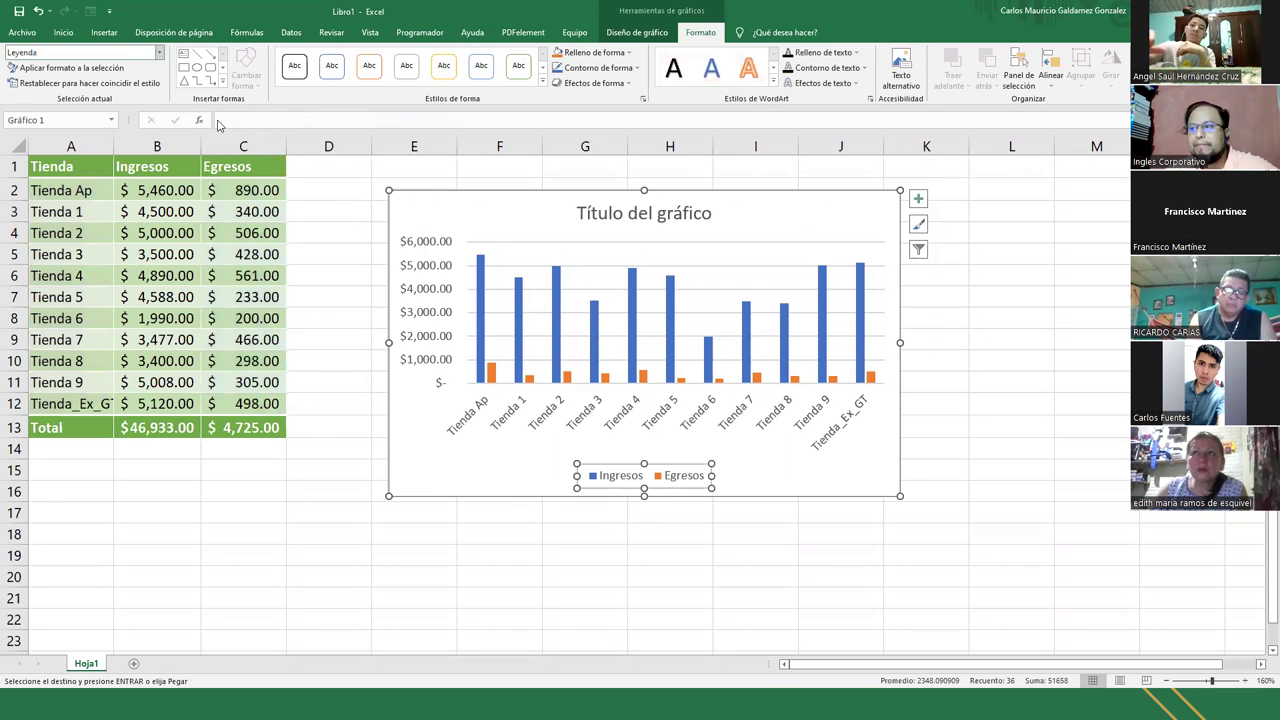
left_click(519, 358)
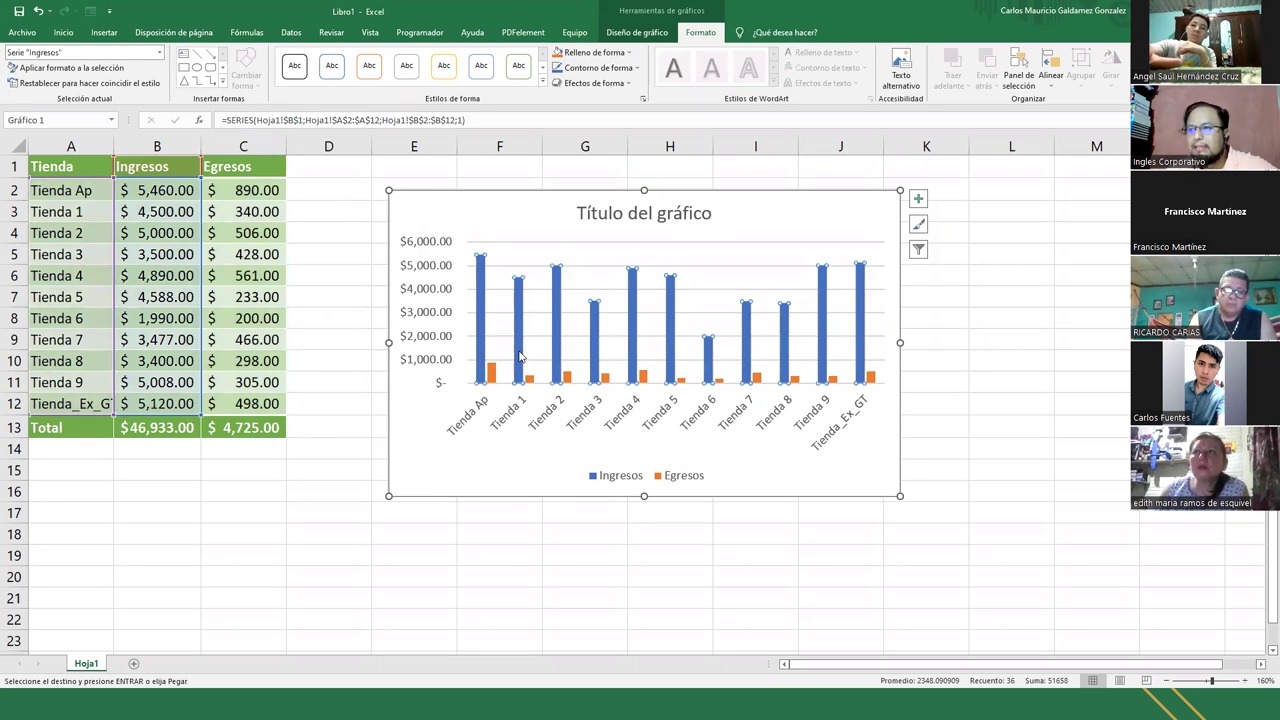
left_click(159, 52)
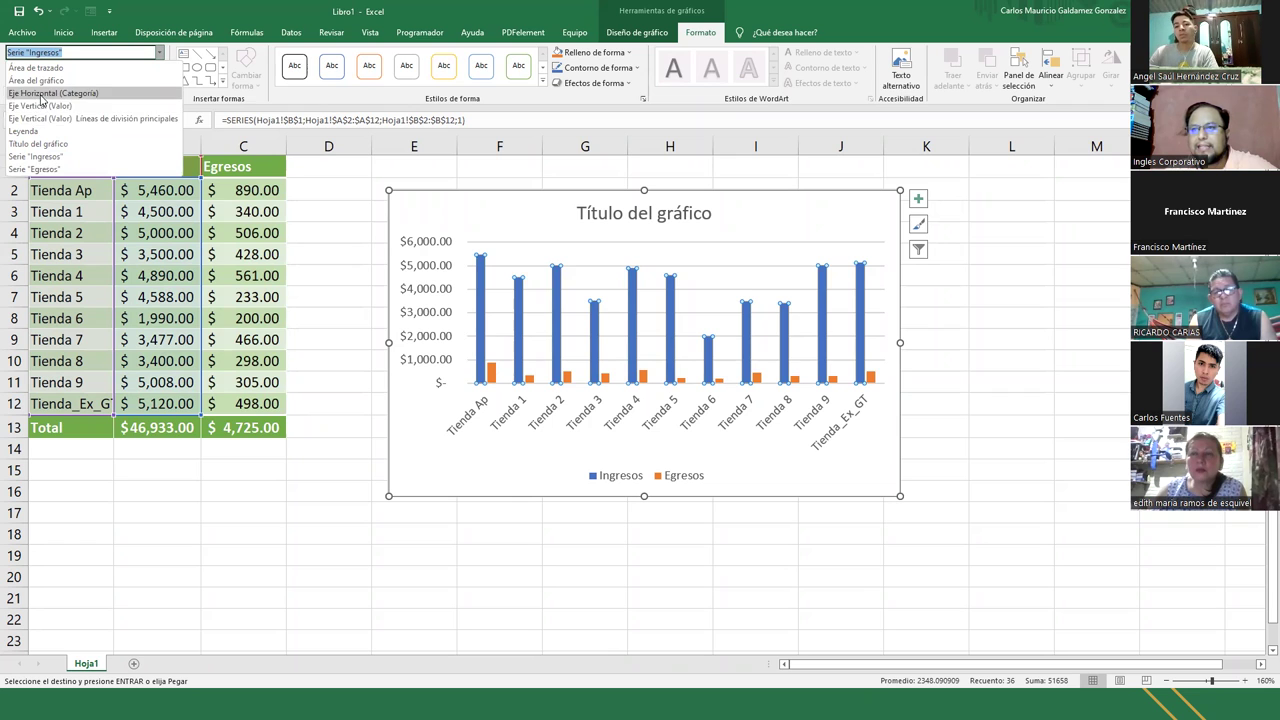
left_click(58, 169)
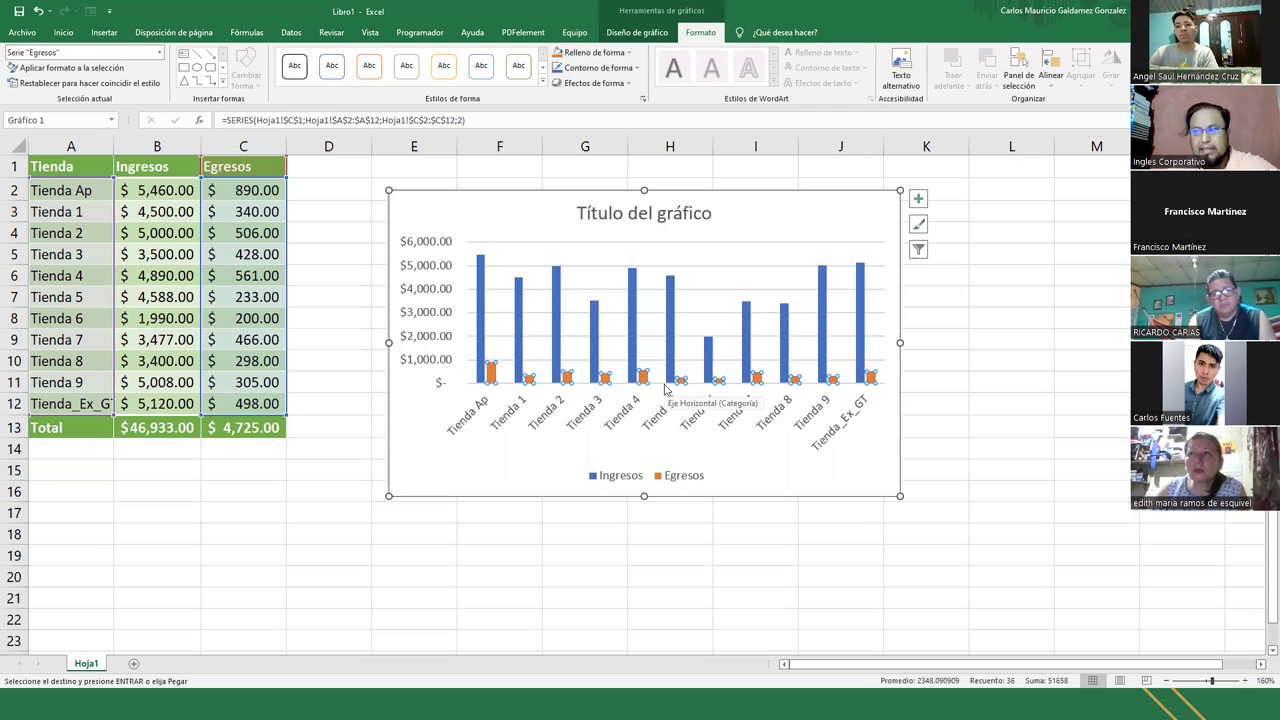
Step: Highlight the series' source ranges B2:B12 and C2:C12, then select the horizontal axis and the chart area on the chart
left_click_drag(157, 192, 178, 410)
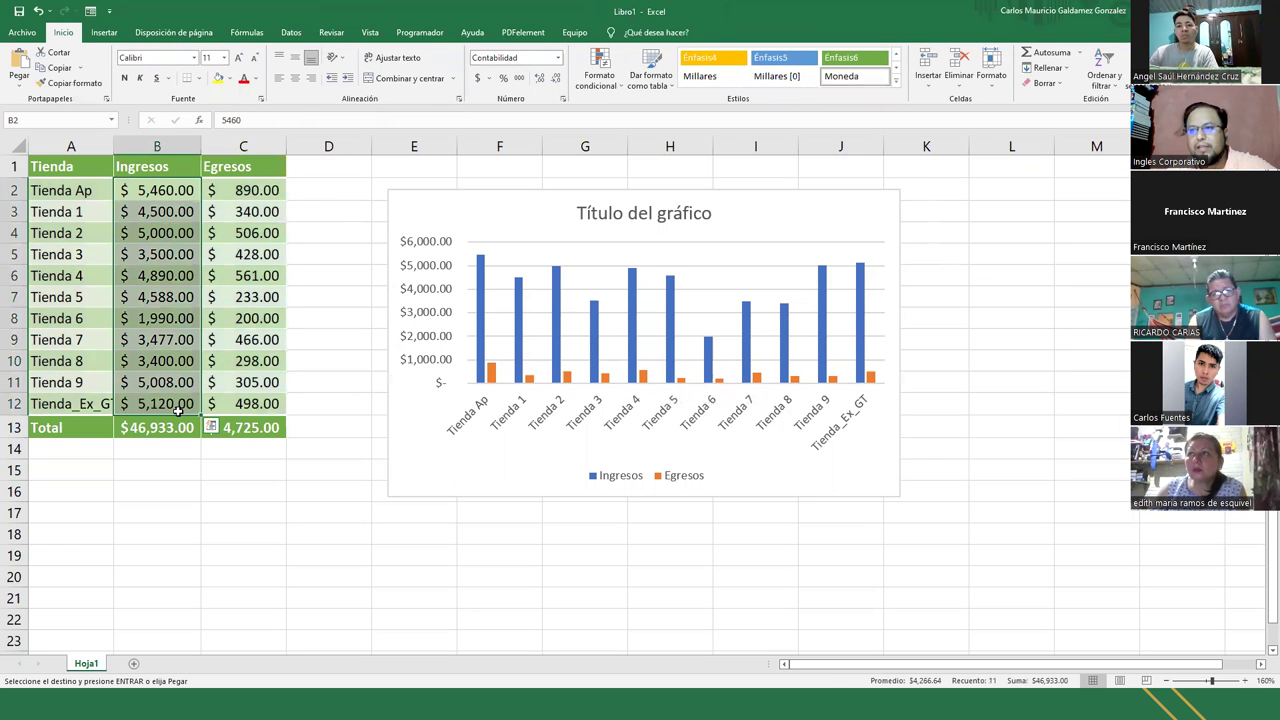
left_click_drag(212, 186, 243, 407)
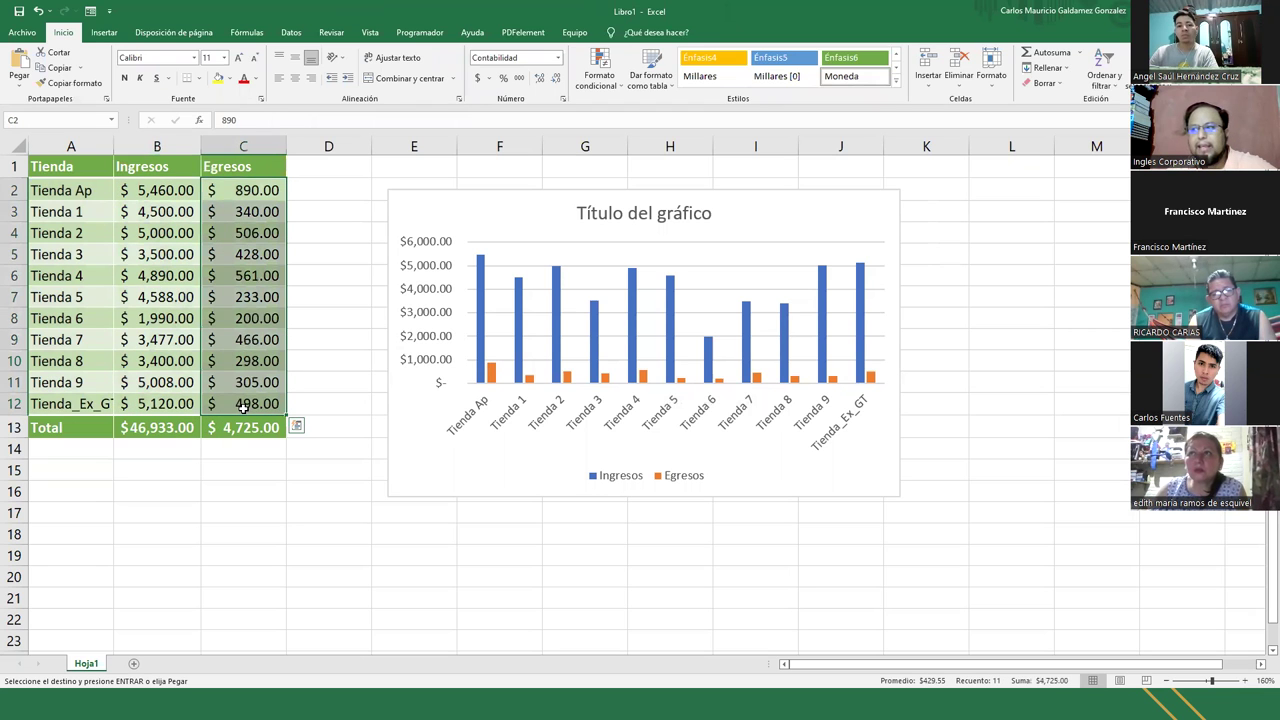
left_click(464, 421)
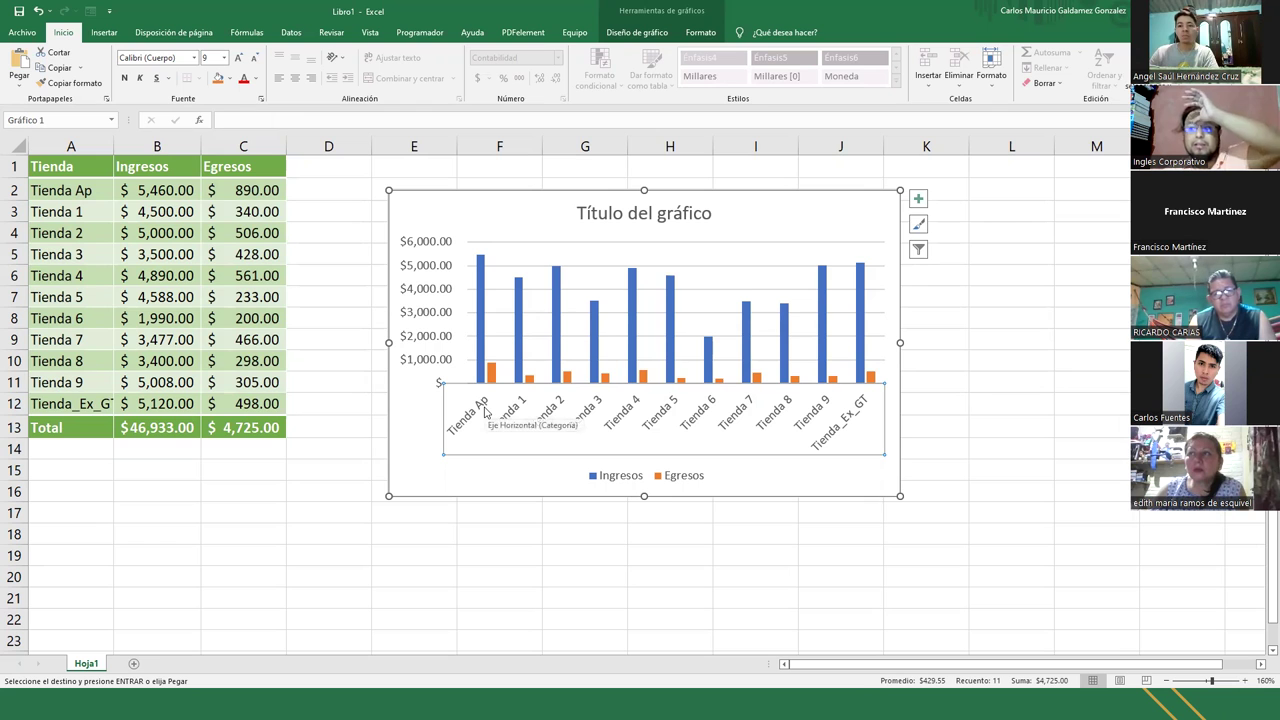
left_click(781, 212)
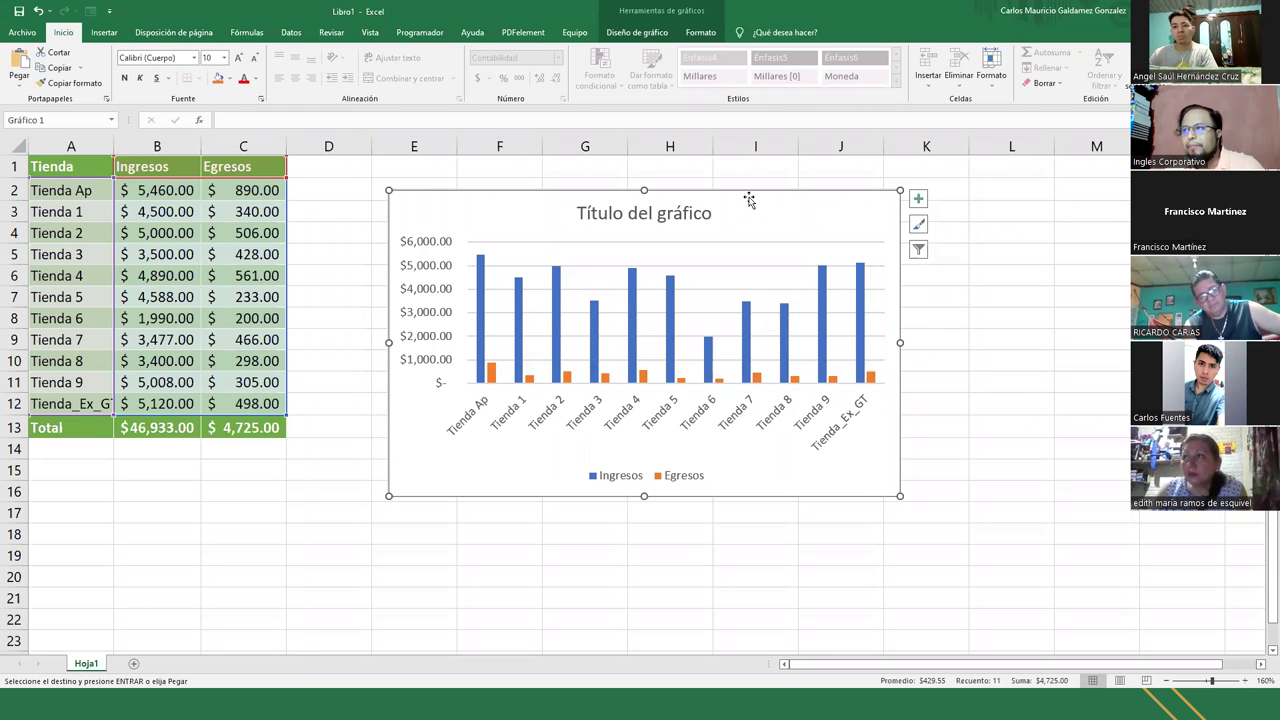
Step: Show the chart's format options and return to its design options
left_click(637, 32)
left_click(712, 34)
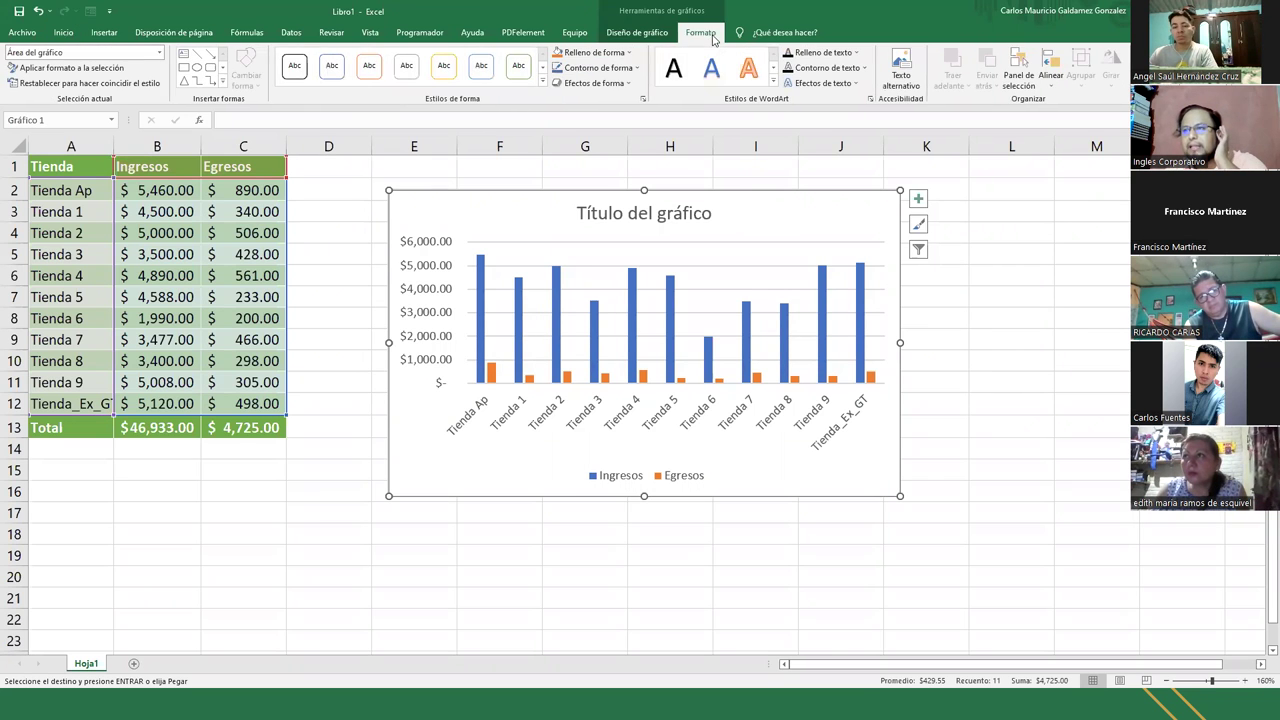
left_click(663, 34)
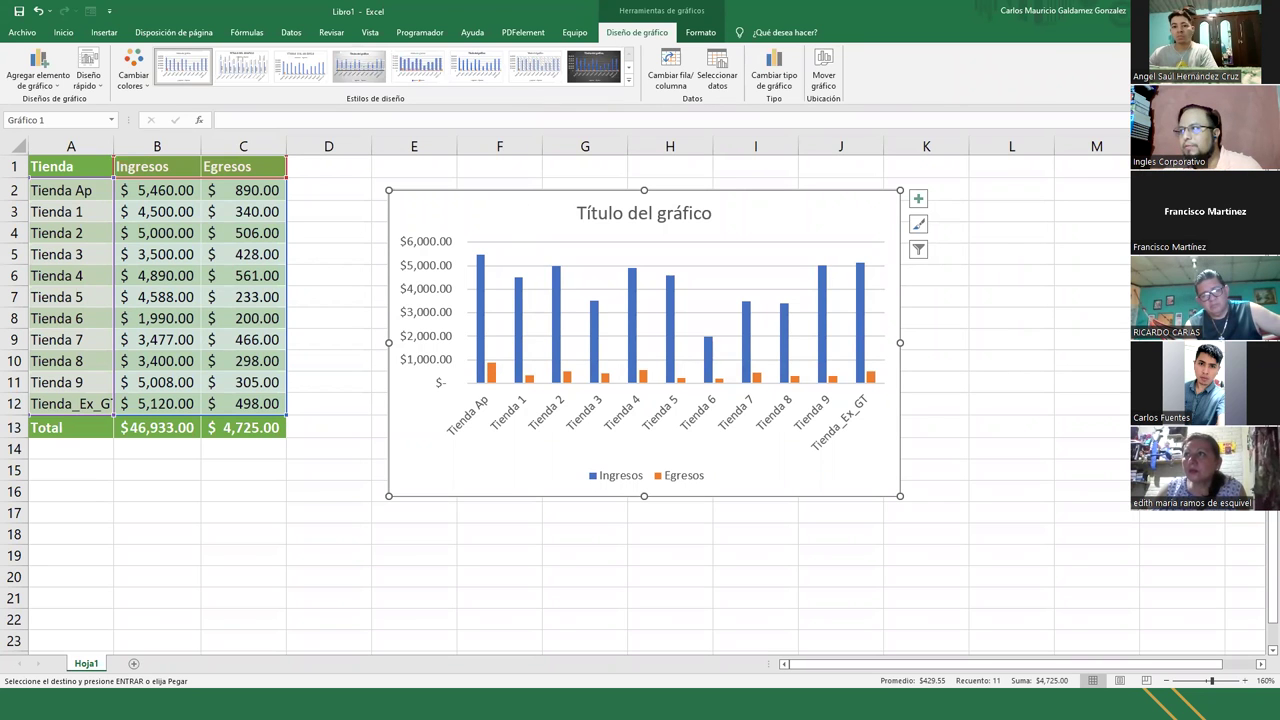
Step: Switch to the slide presentation, advance to the slide on opening an element's task pane, and return to the chart workbook Libro1
key("alt+Tab")
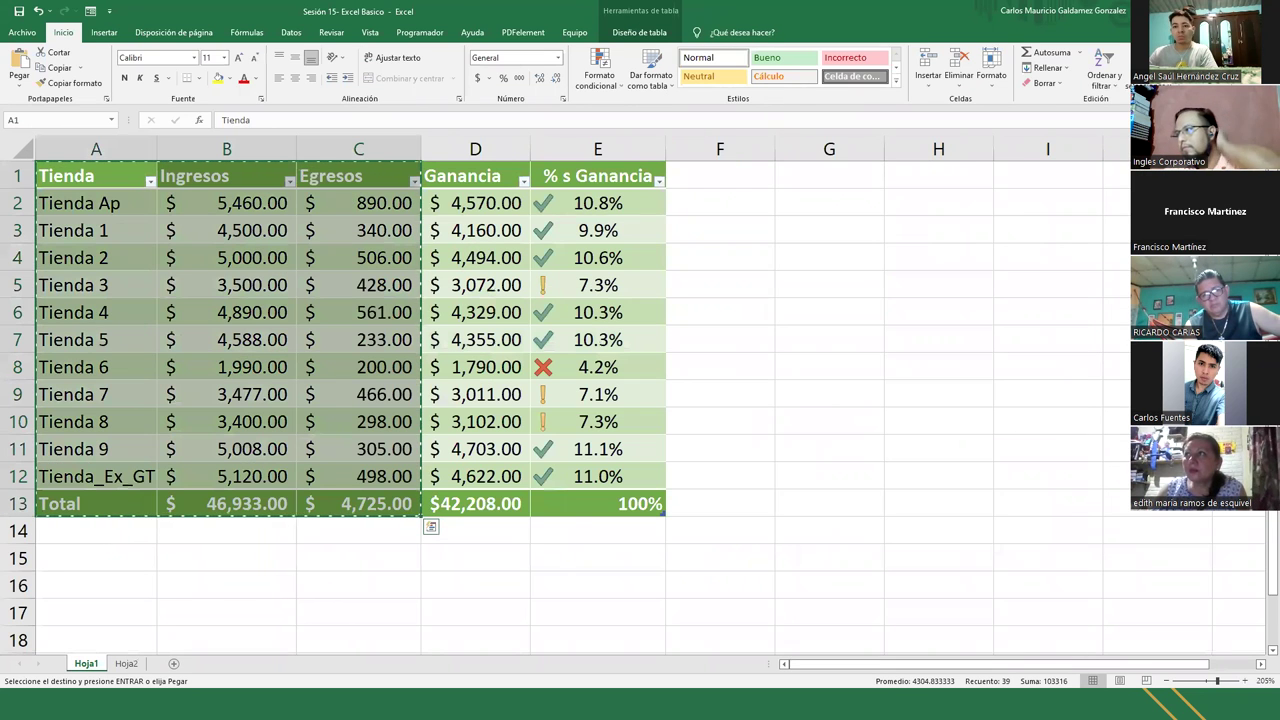
key("alt+Tab")
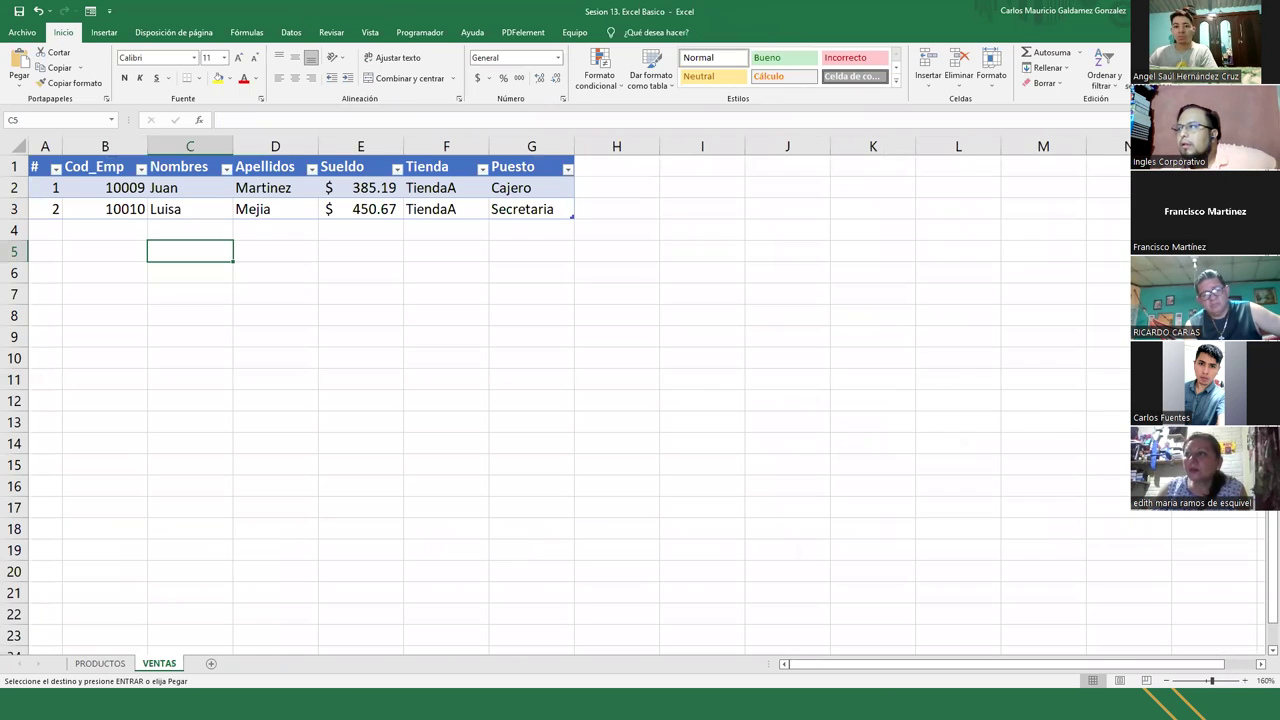
key("alt+Tab")
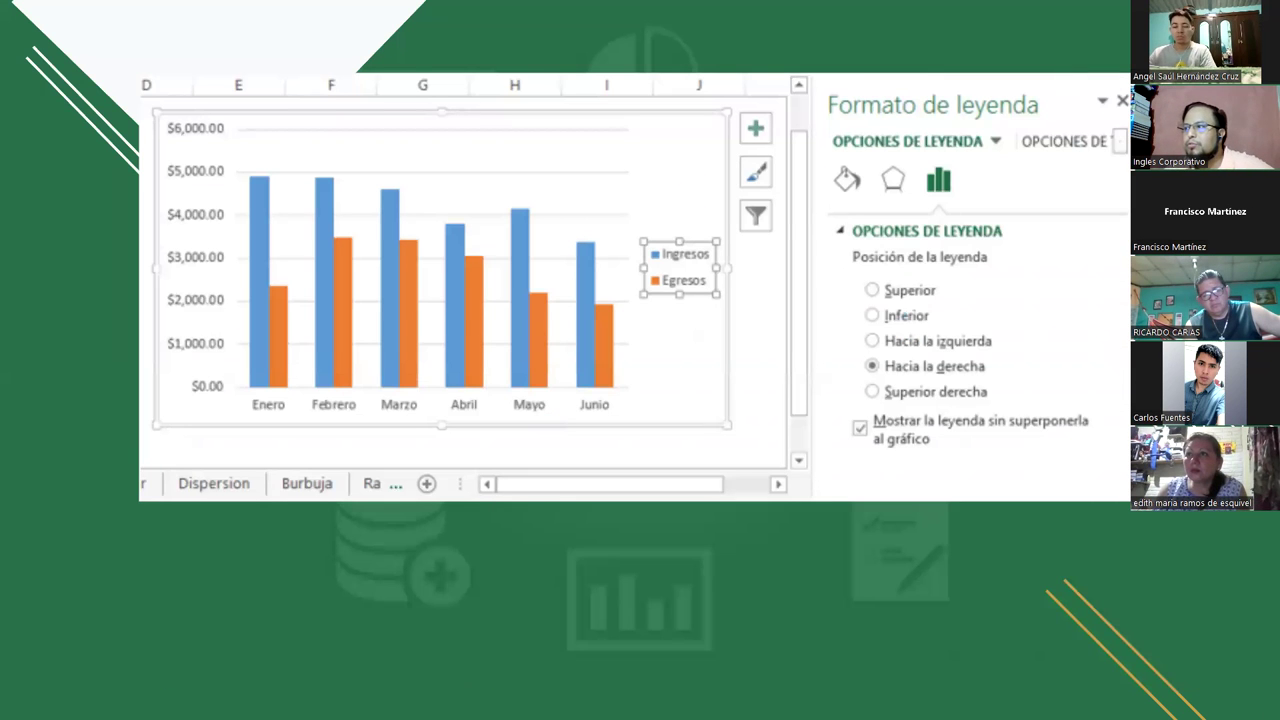
key("Right")
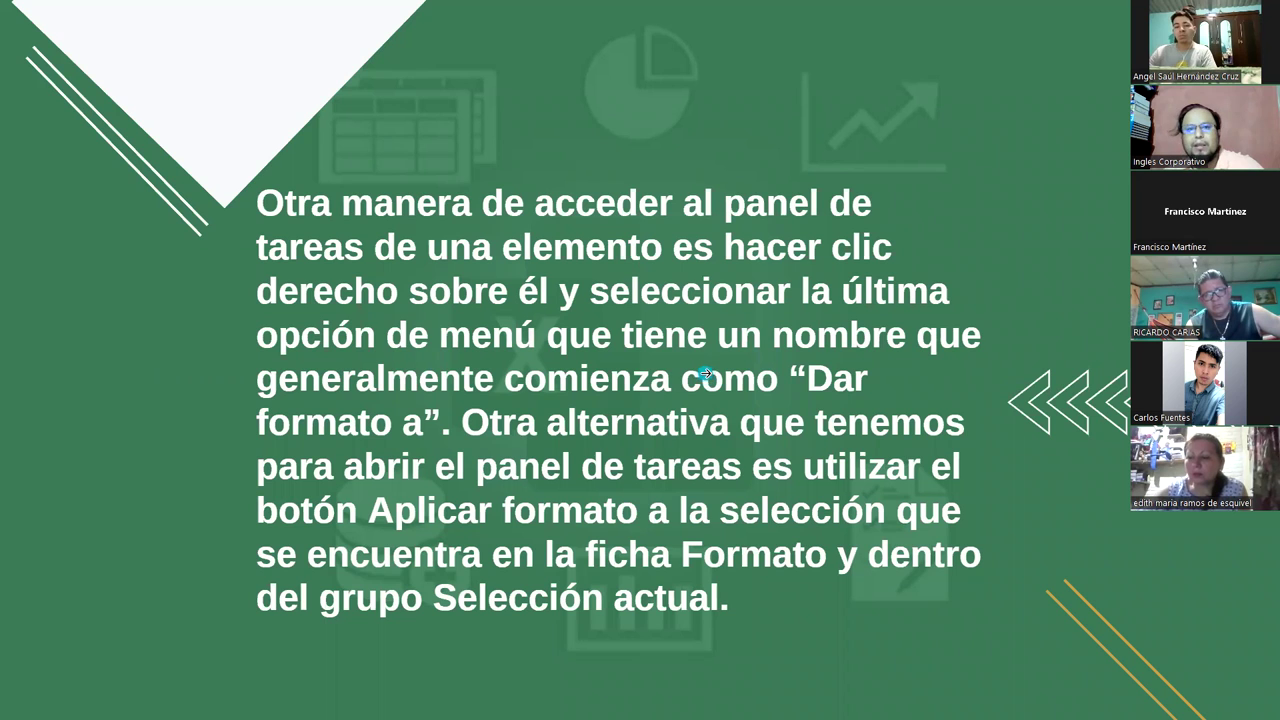
key("alt+Tab")
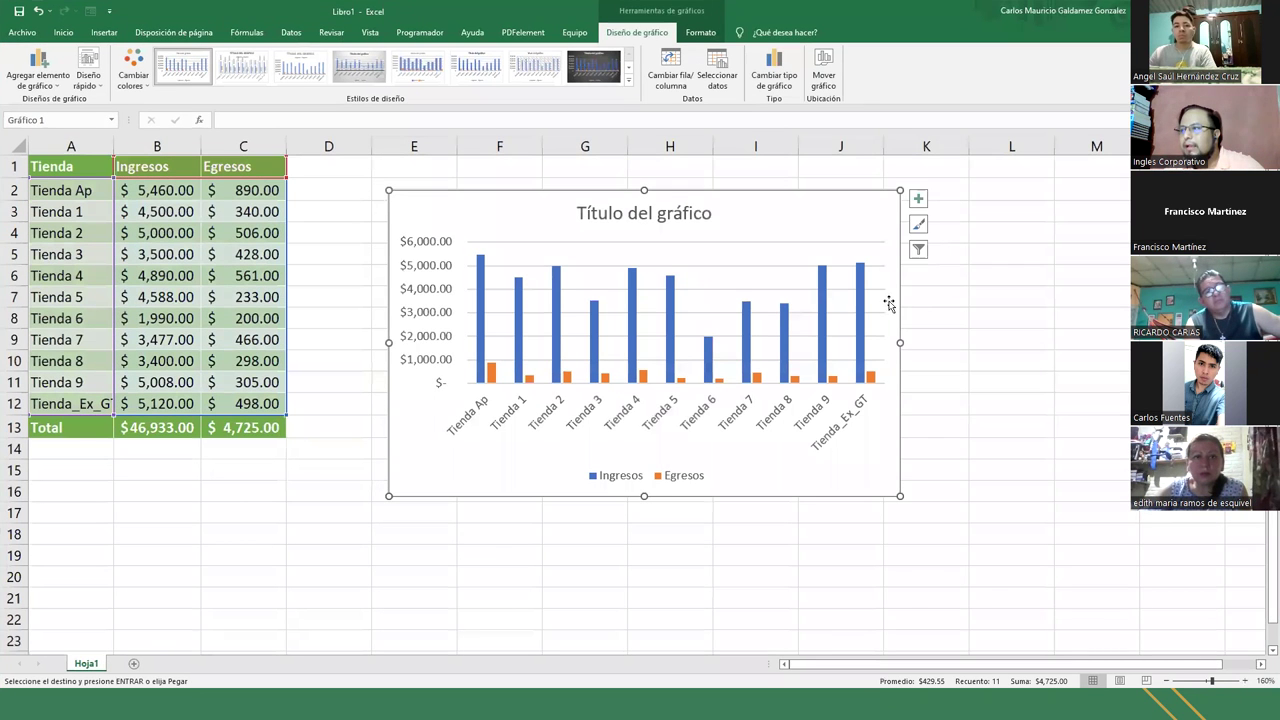
Step: Open the formatting pane for the chart area (Formato del área del gráfico)
right_click(893, 302)
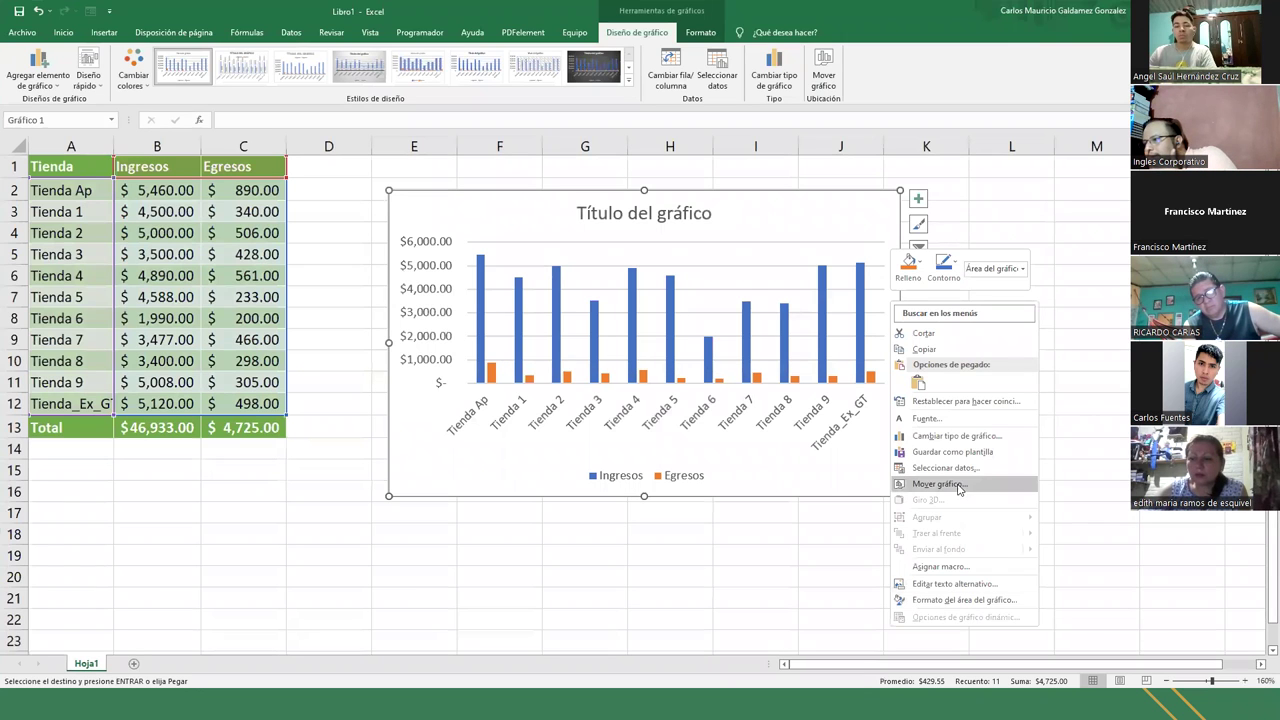
left_click(965, 600)
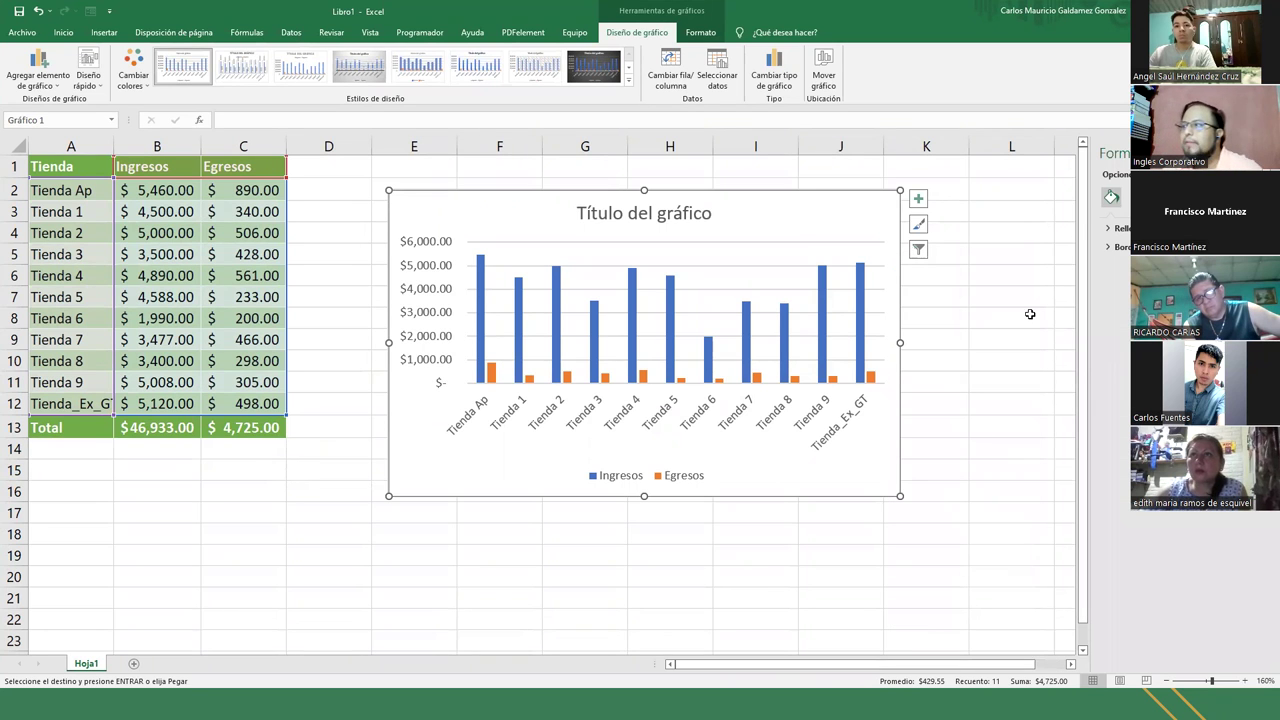
right_click(875, 228)
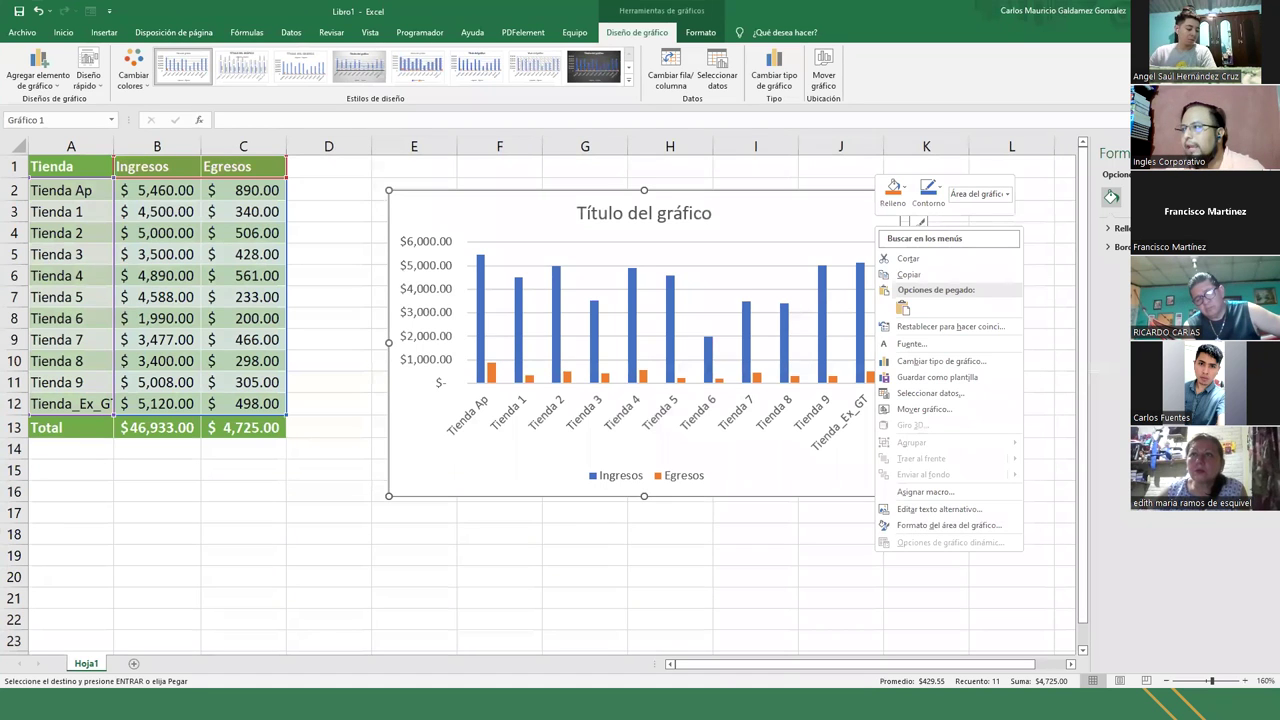
key("Escape")
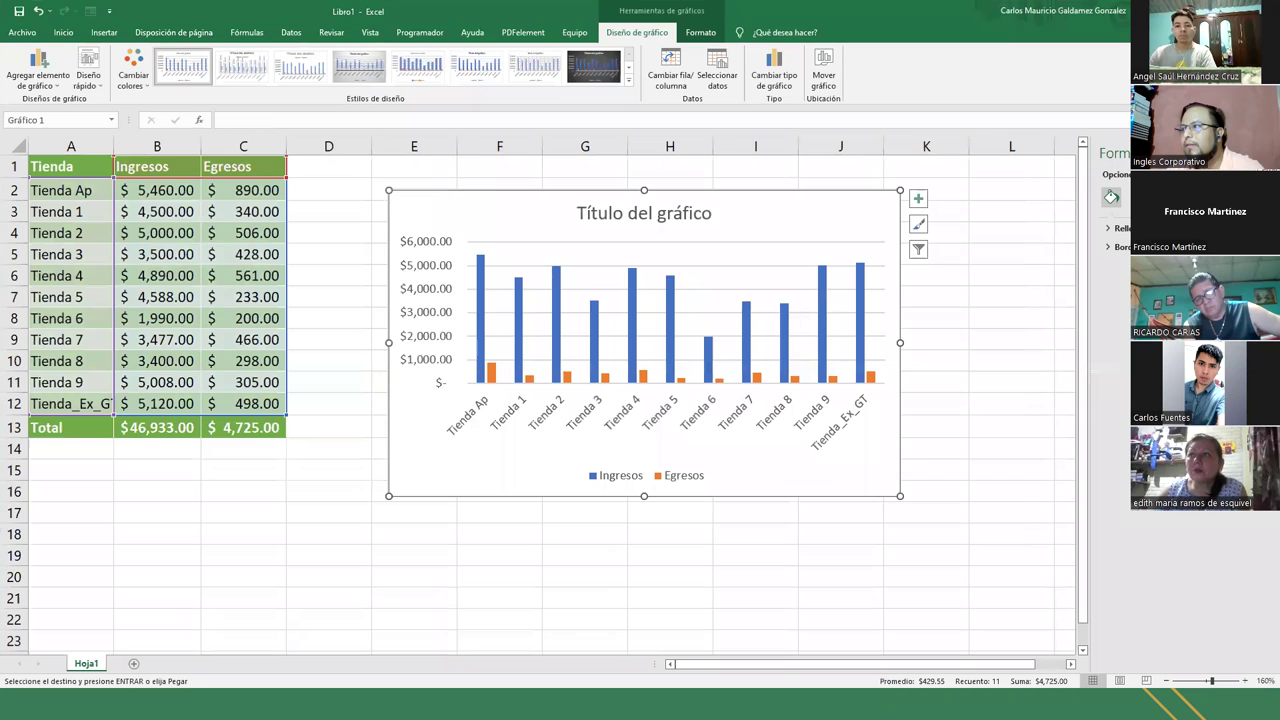
Step: Show the chart area's context menu and its formatting pane, and close both
double_click(830, 377)
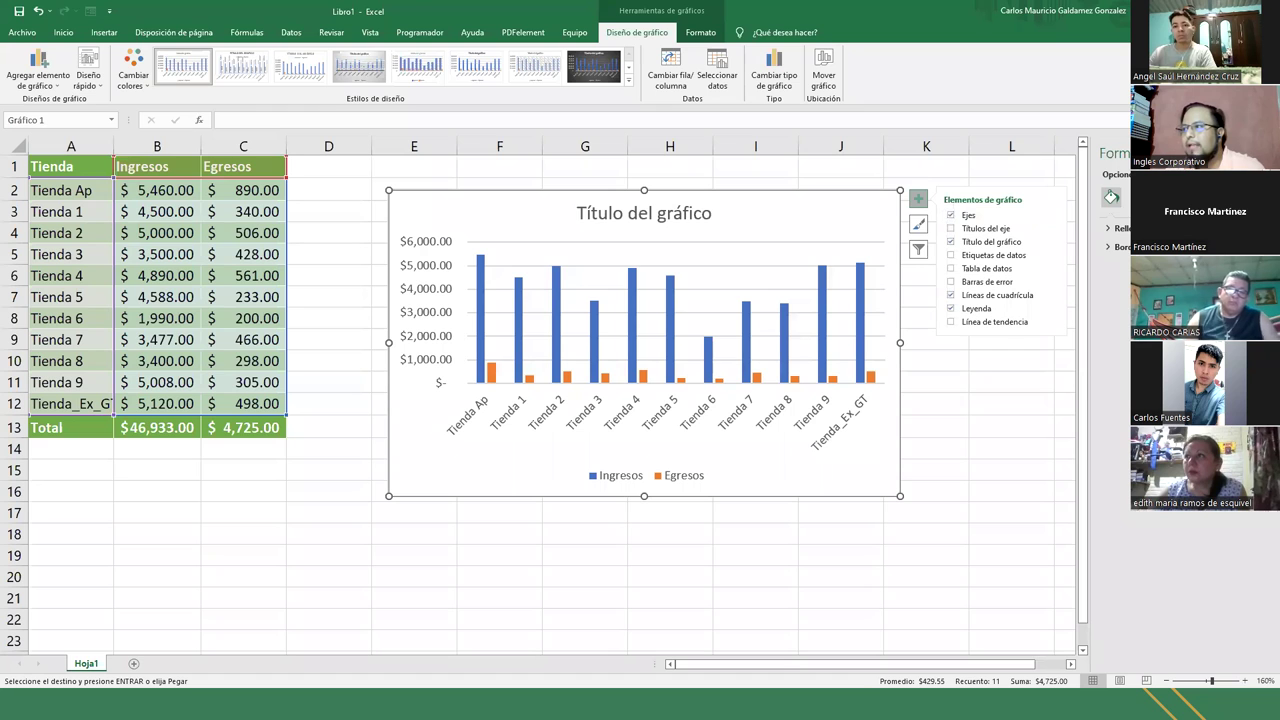
right_click(838, 218)
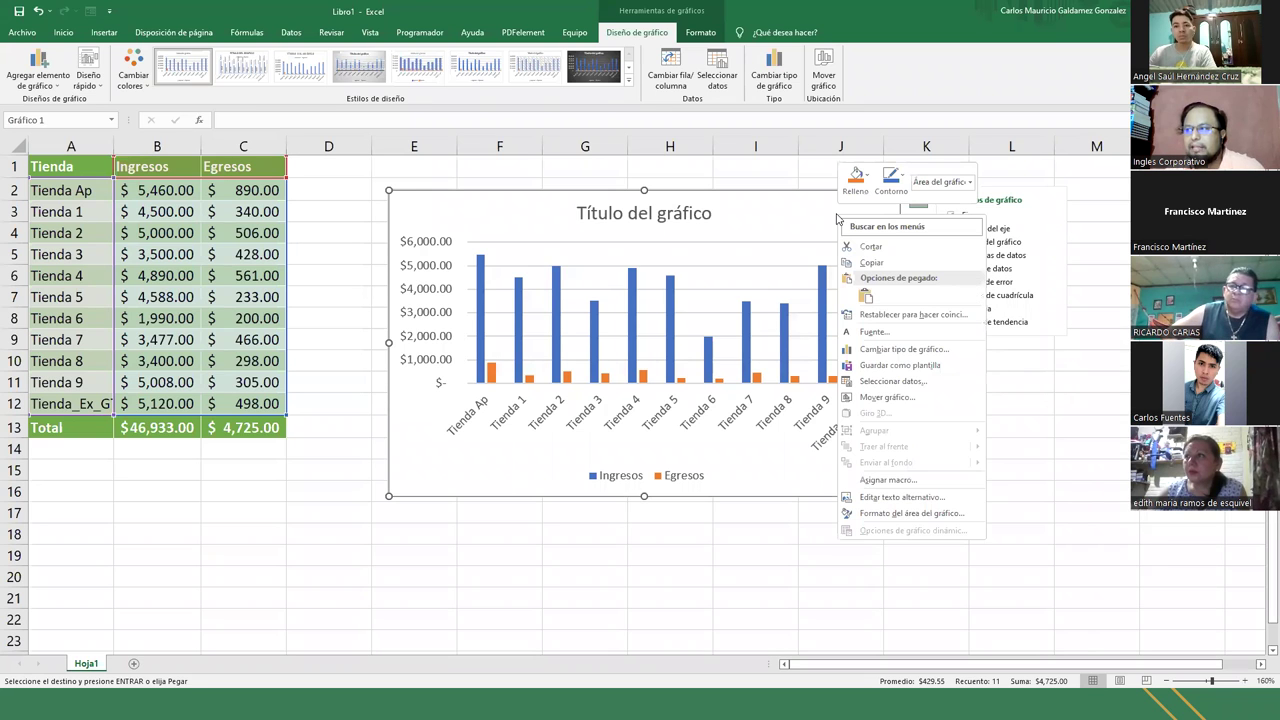
left_click(830, 215)
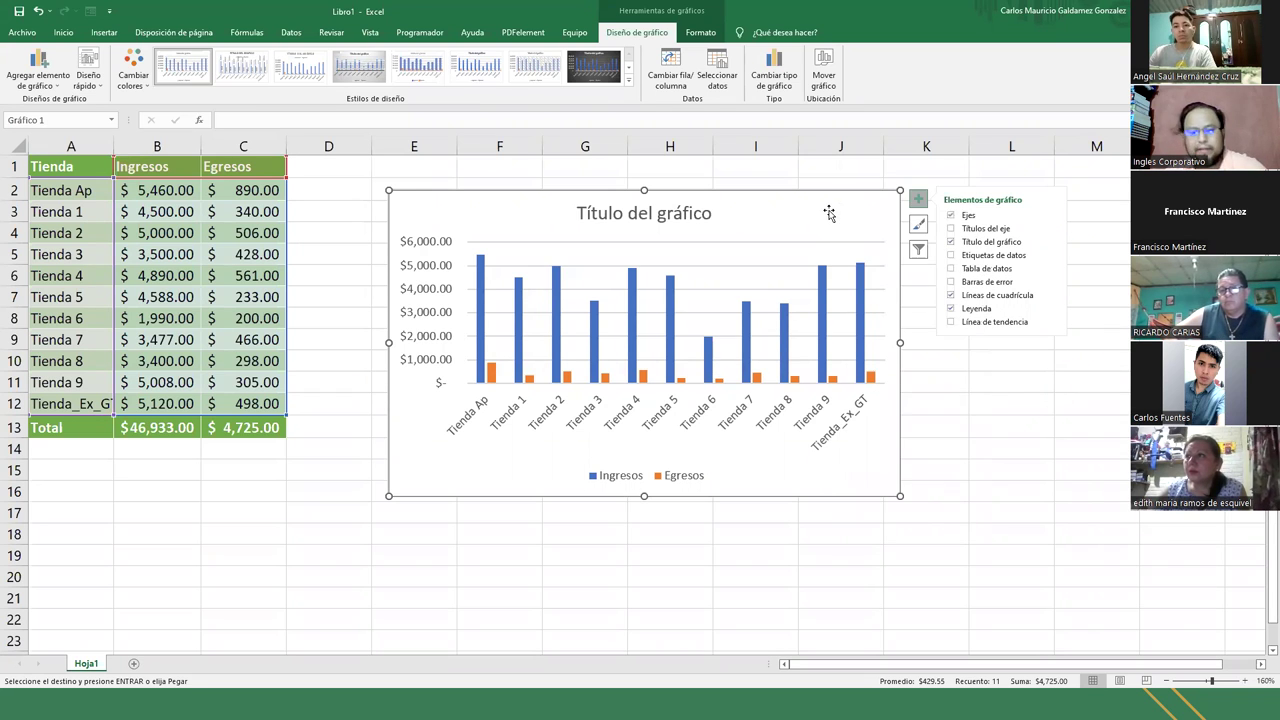
double_click(829, 213)
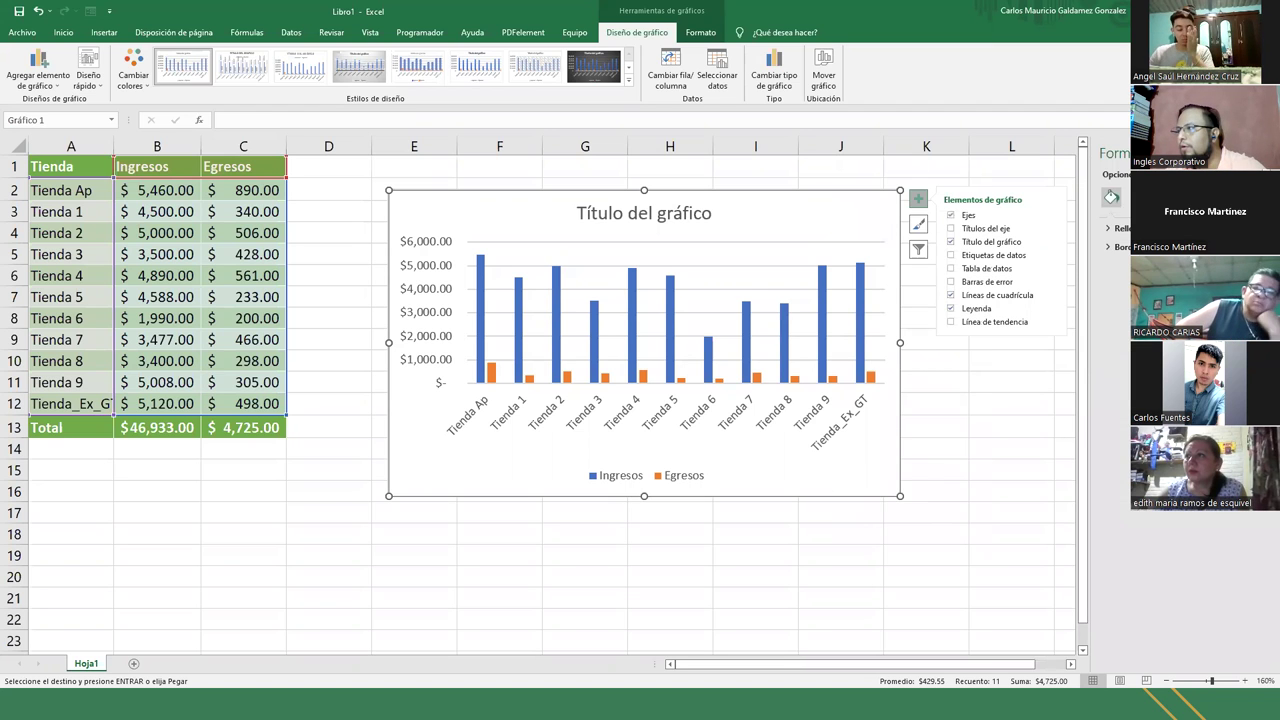
key("Escape")
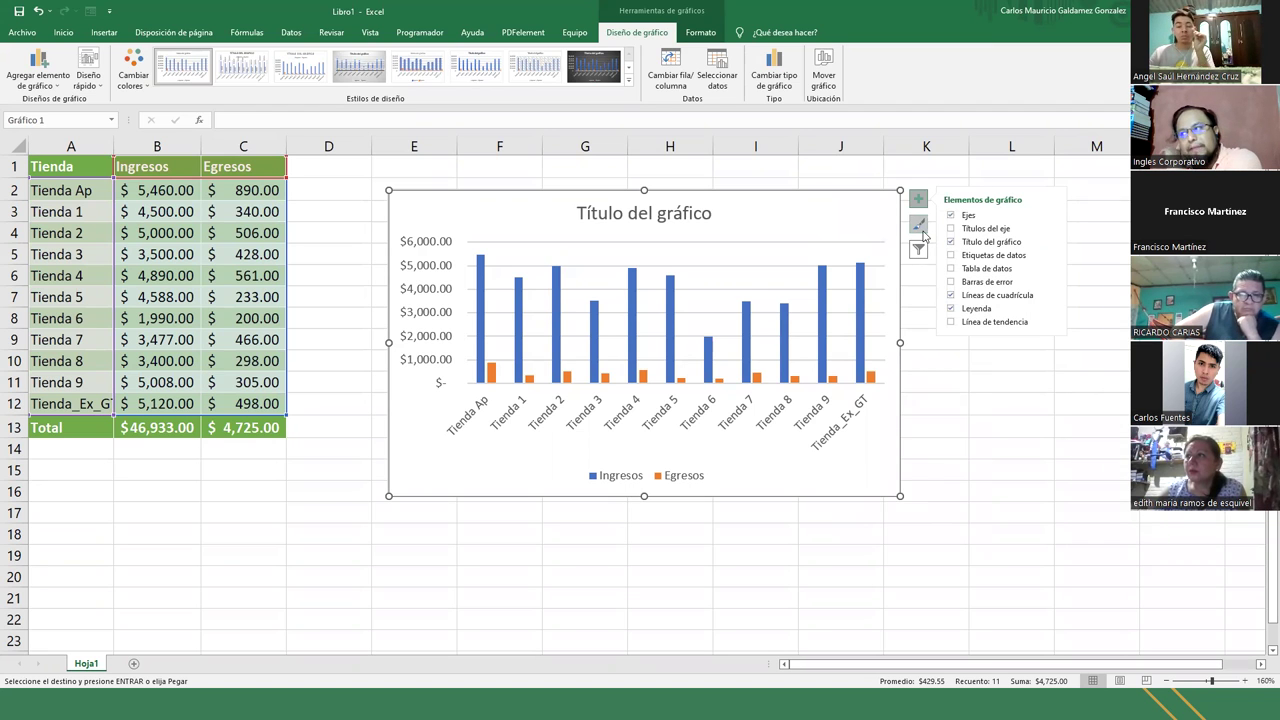
Step: Show the chart's element, style and filter options one after another
left_click(918, 204)
left_click(918, 201)
left_click(918, 225)
left_click(918, 251)
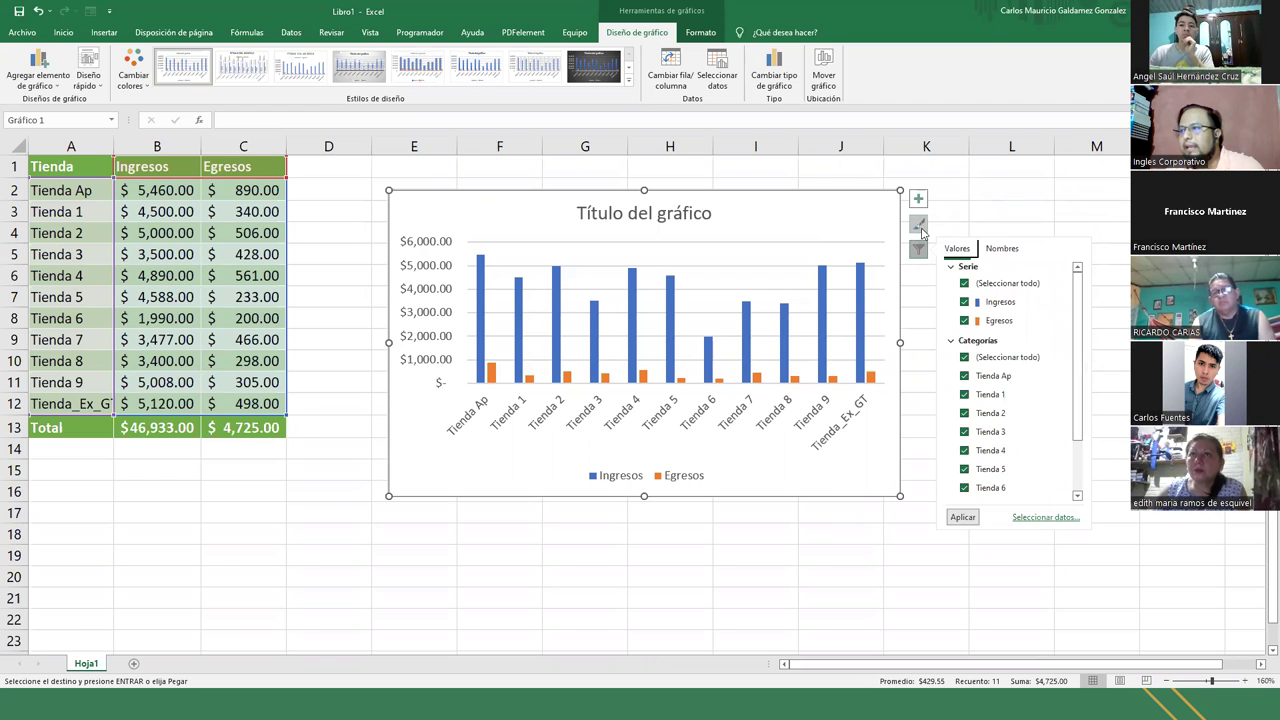
Step: Try the second and third chart styles, reapply the first, and undo the style changes
left_click(917, 227)
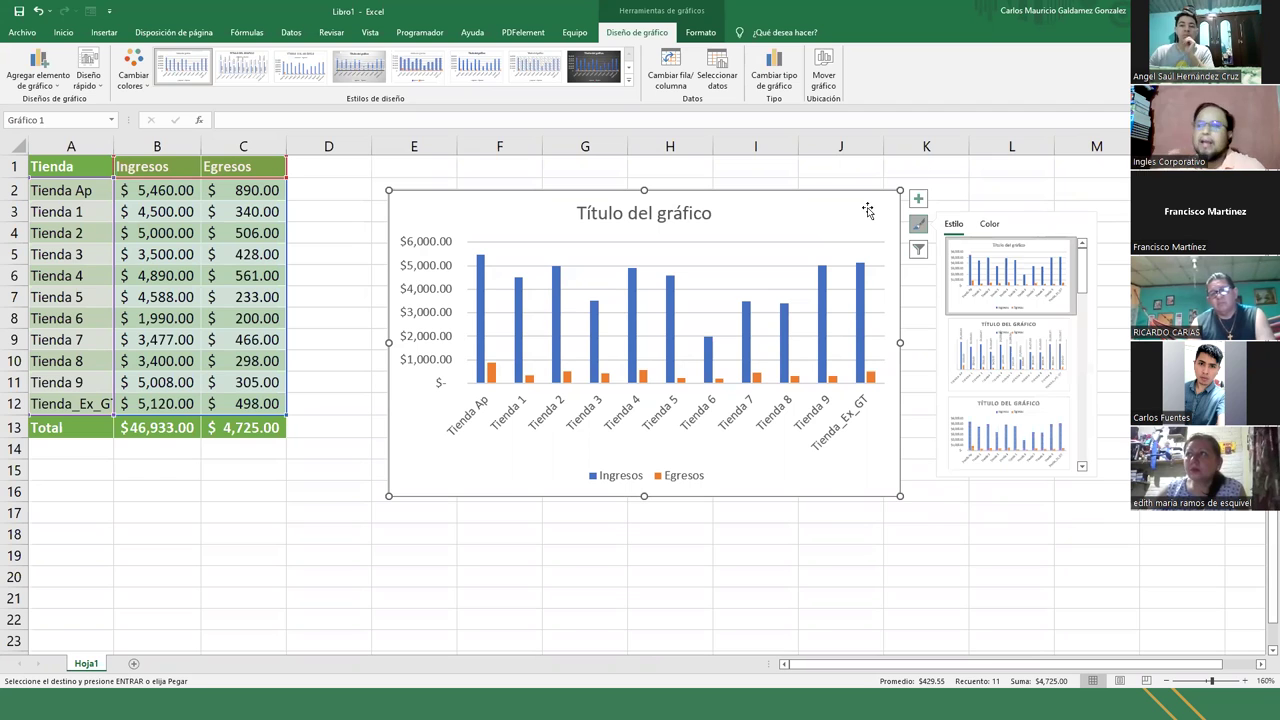
left_click(1005, 348)
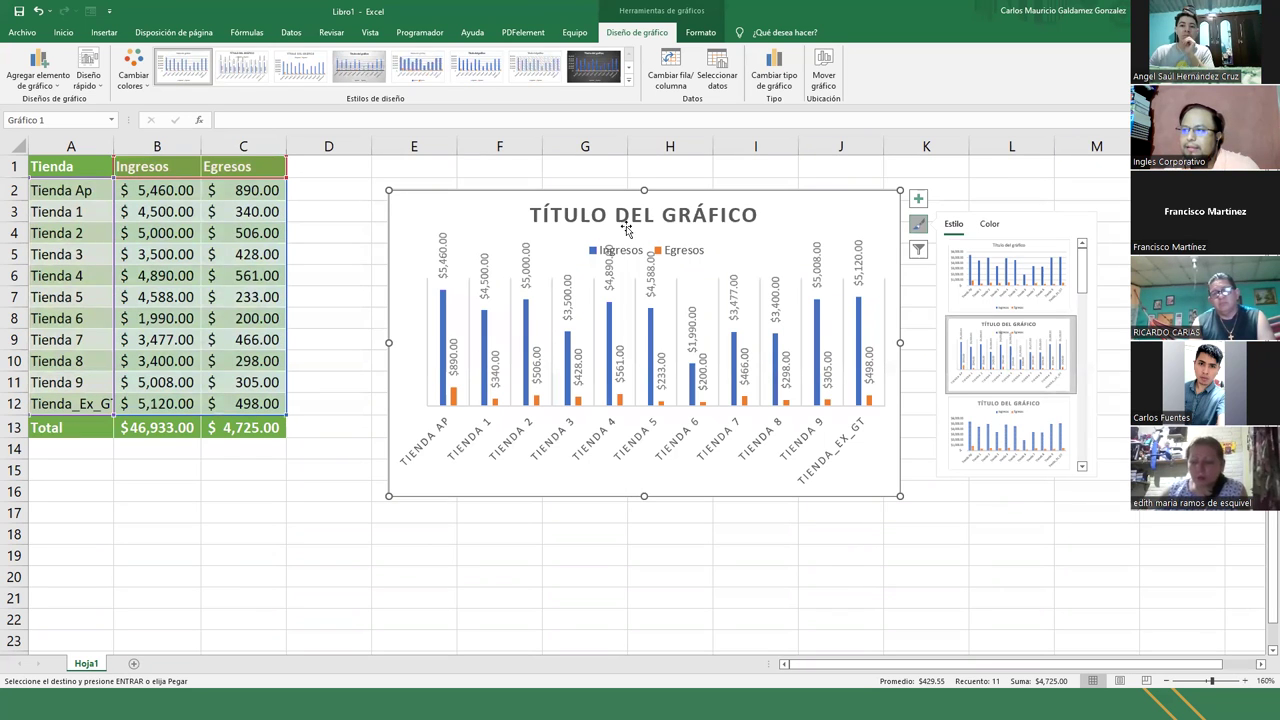
left_click(594, 254)
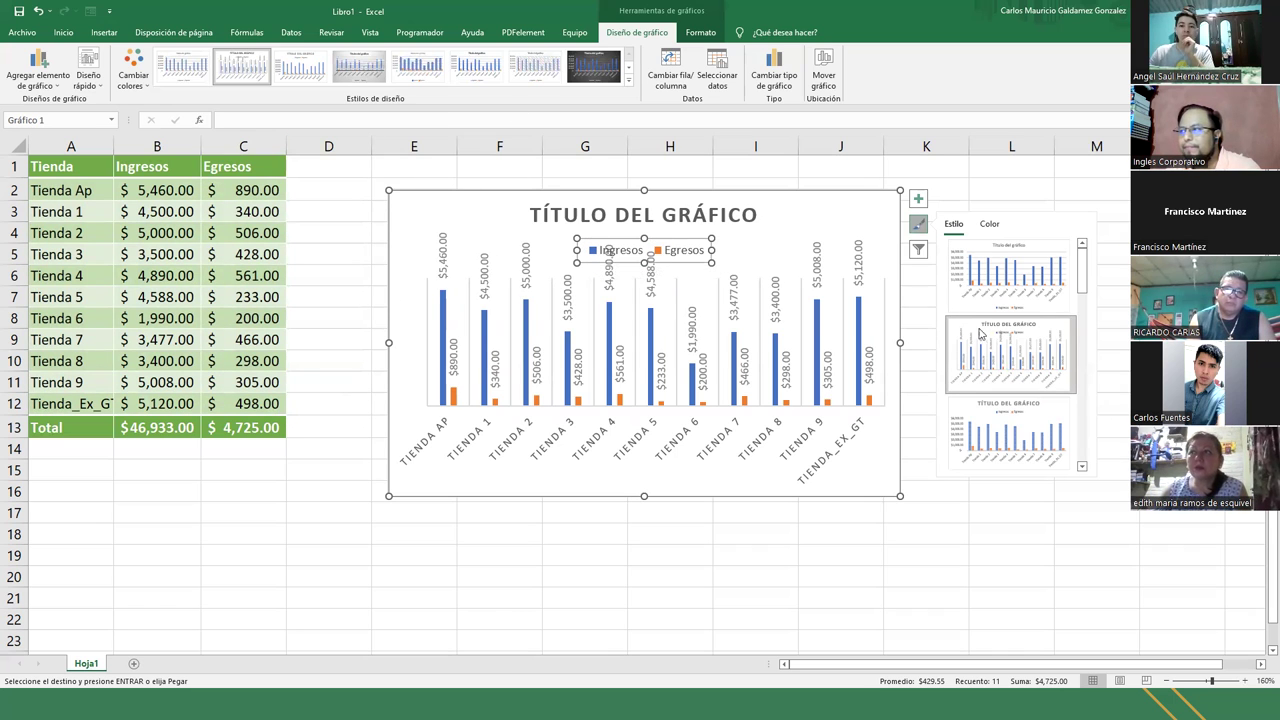
left_click(1003, 437)
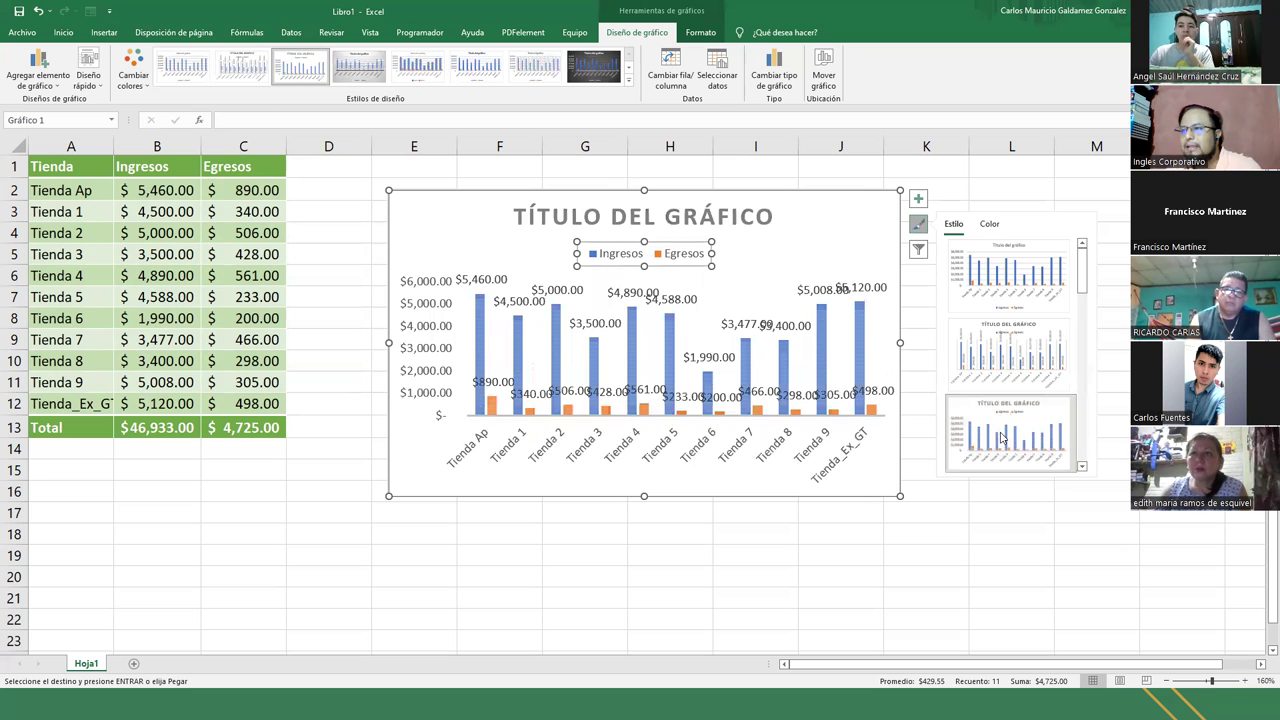
left_click(979, 250)
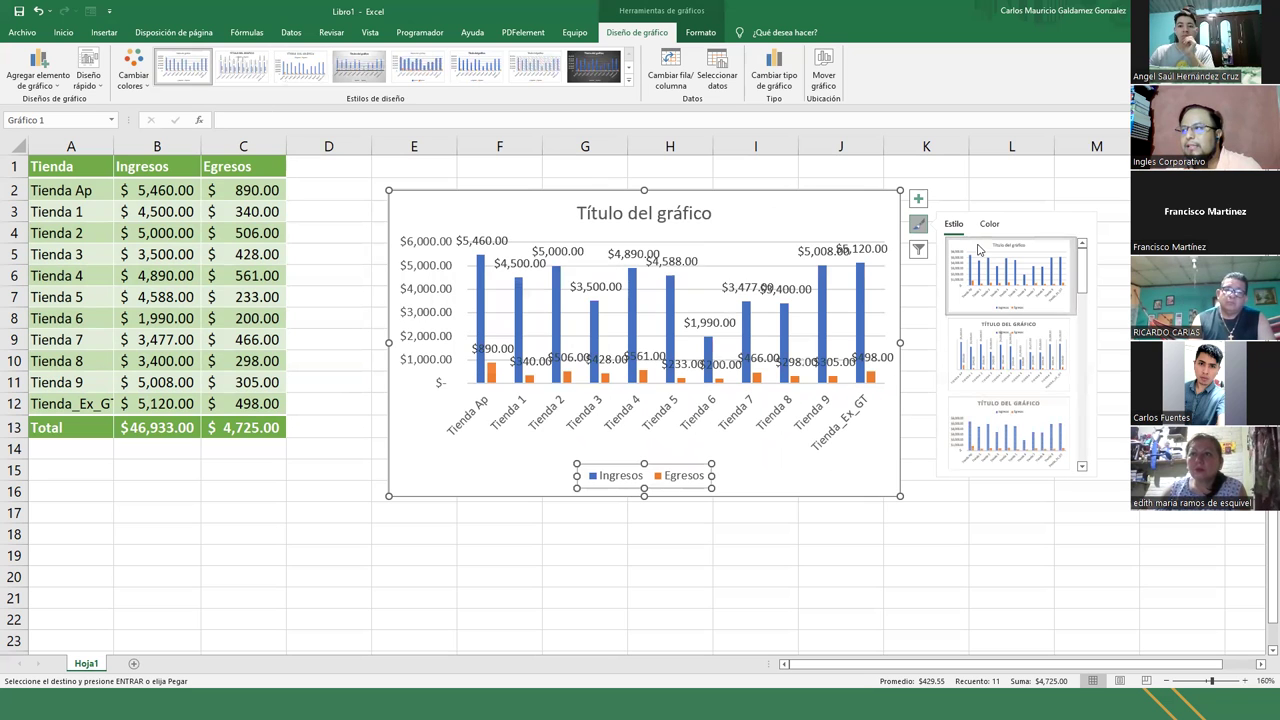
left_click(965, 340)
key("ctrl+z")
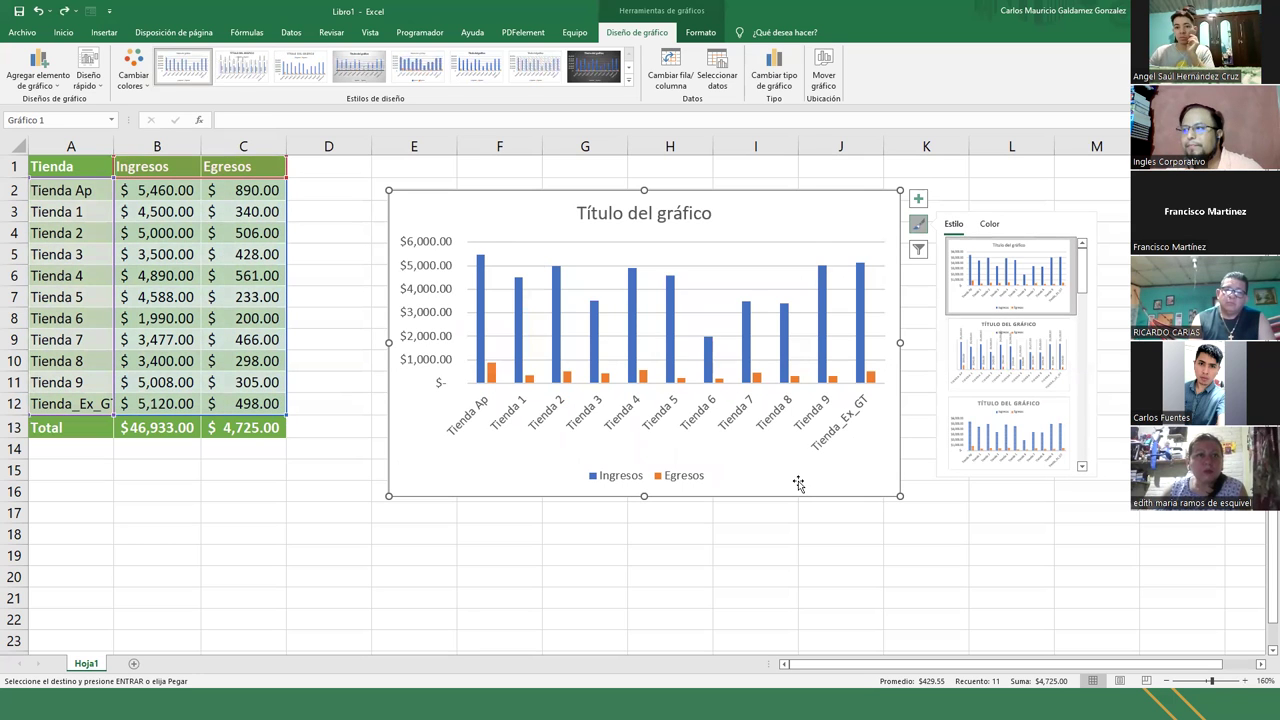
Step: Filter the chart's categories to only Tienda Ap and Tienda_Ex_GT and apply the filter
left_click(919, 251)
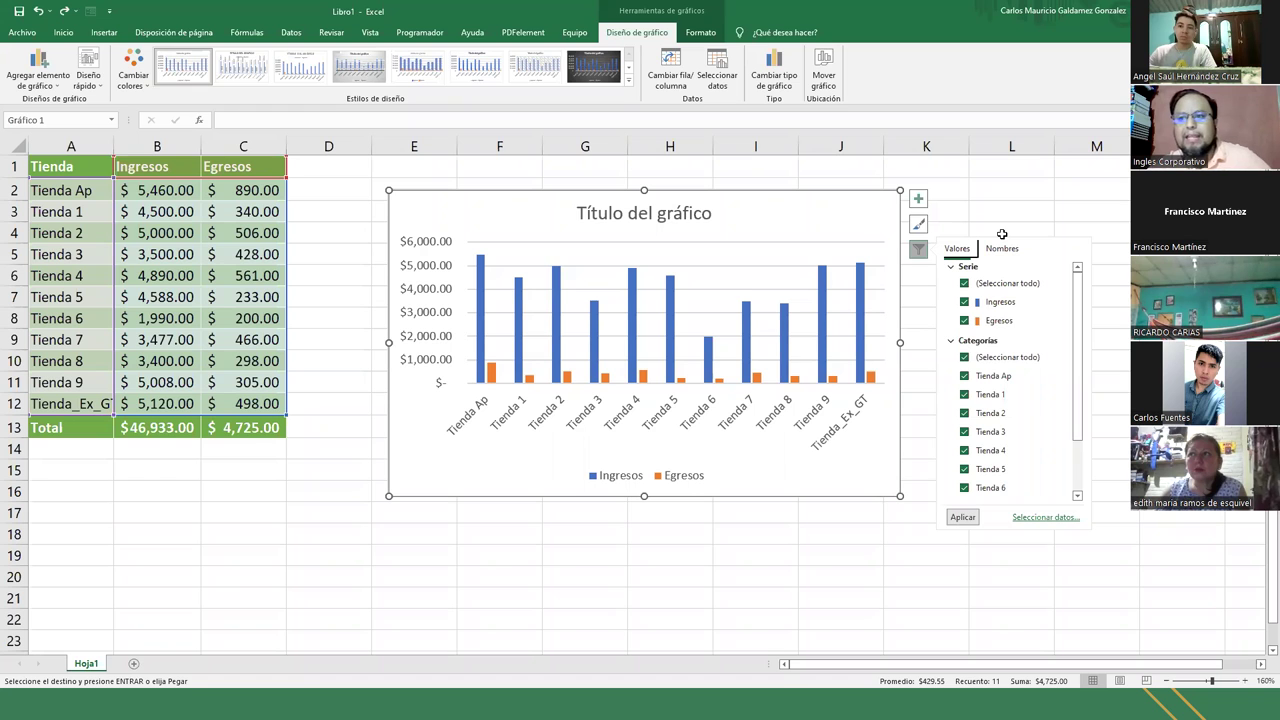
left_click(966, 359)
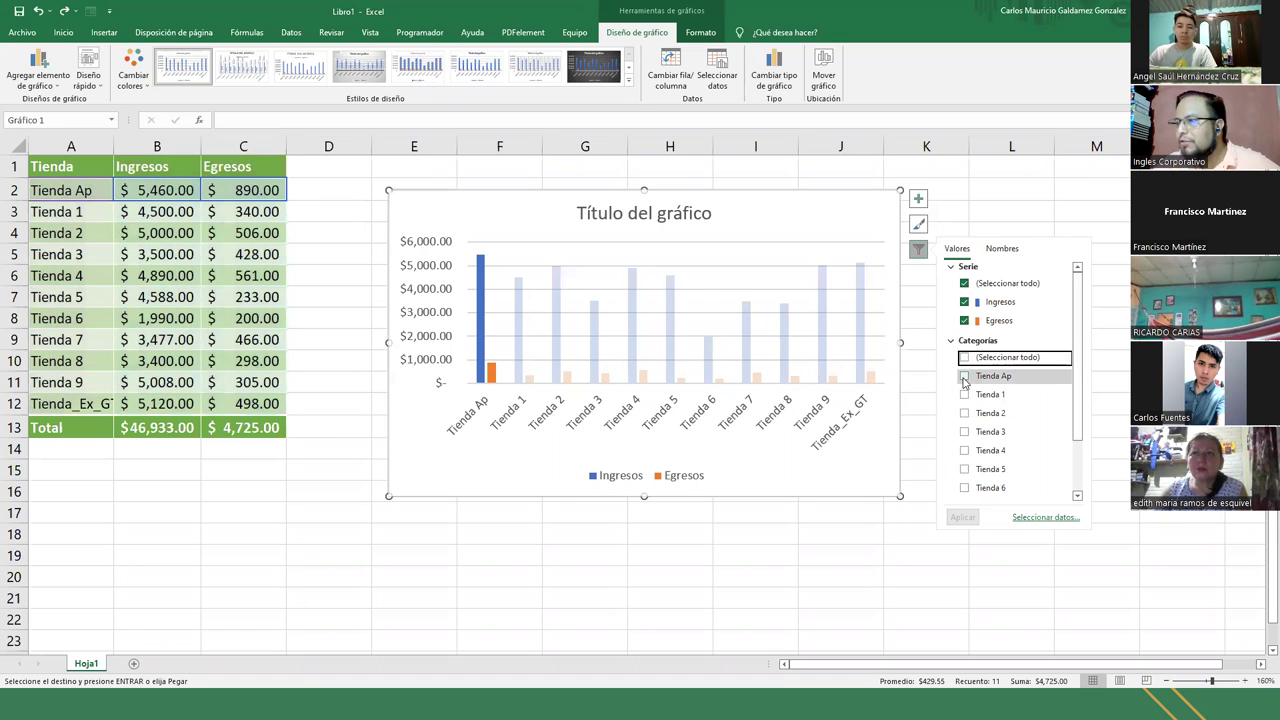
left_click(964, 378)
scroll(966, 420, "down", 1)
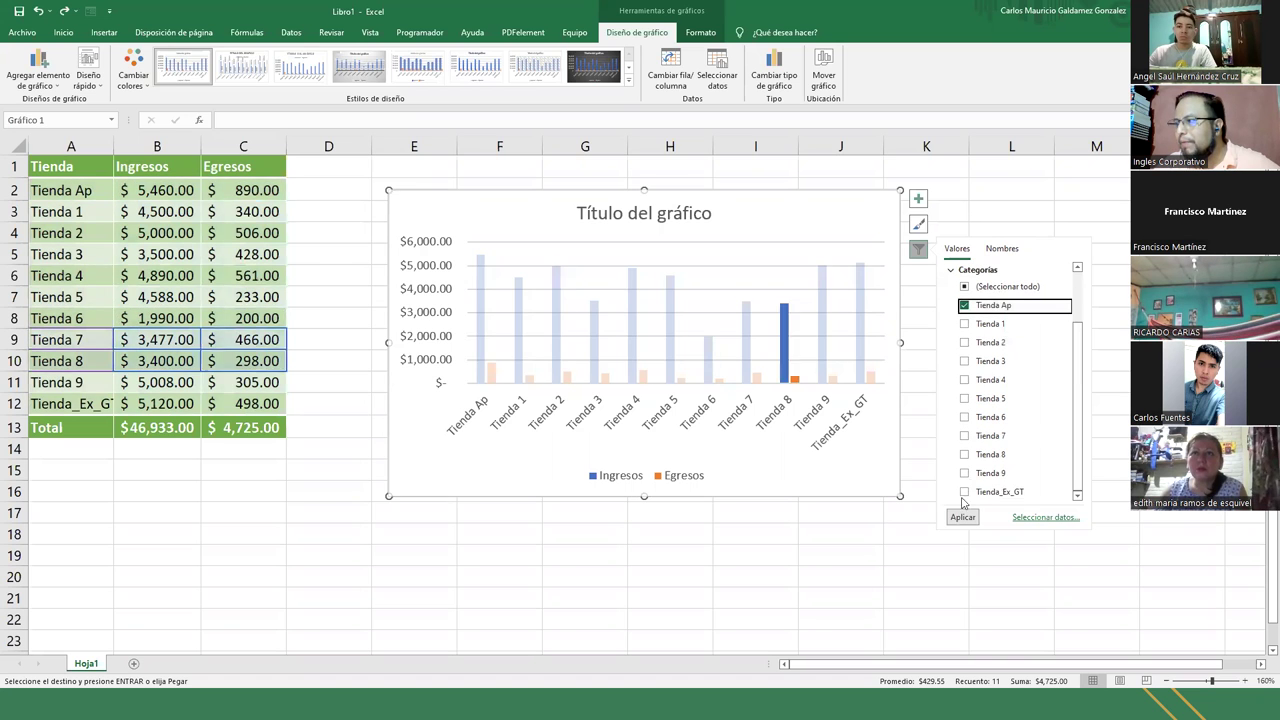
left_click(965, 492)
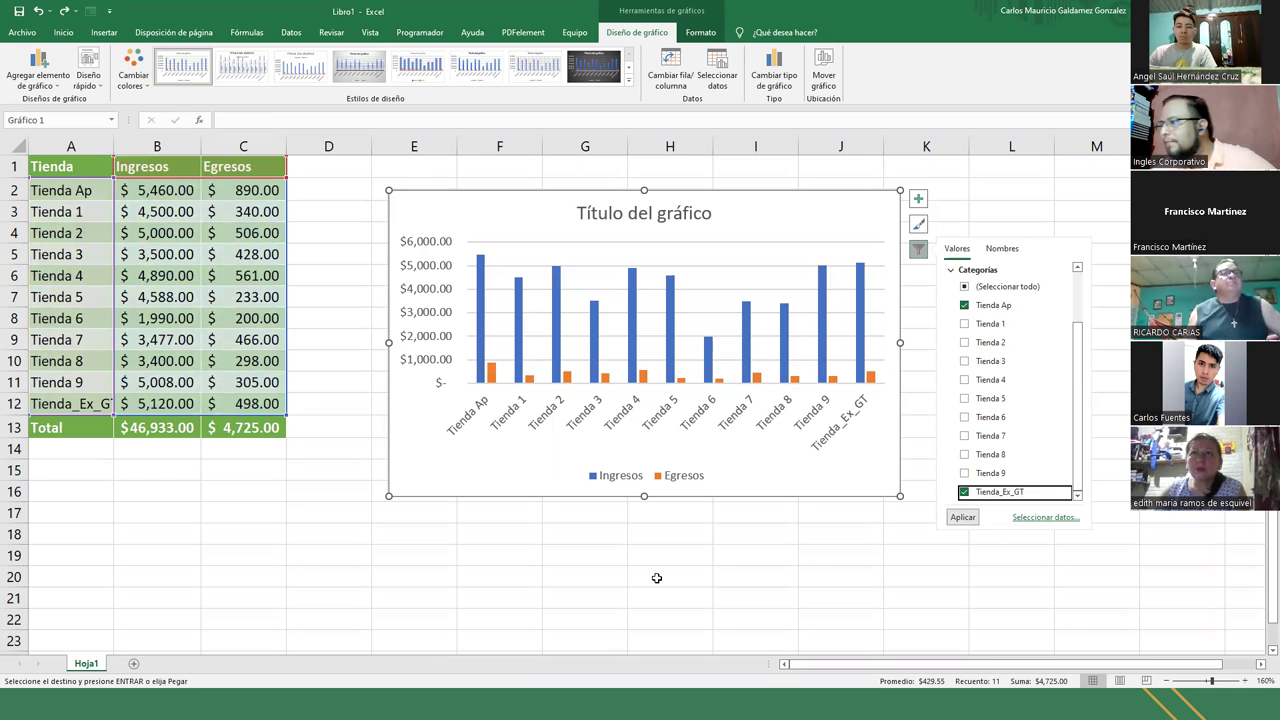
left_click(961, 518)
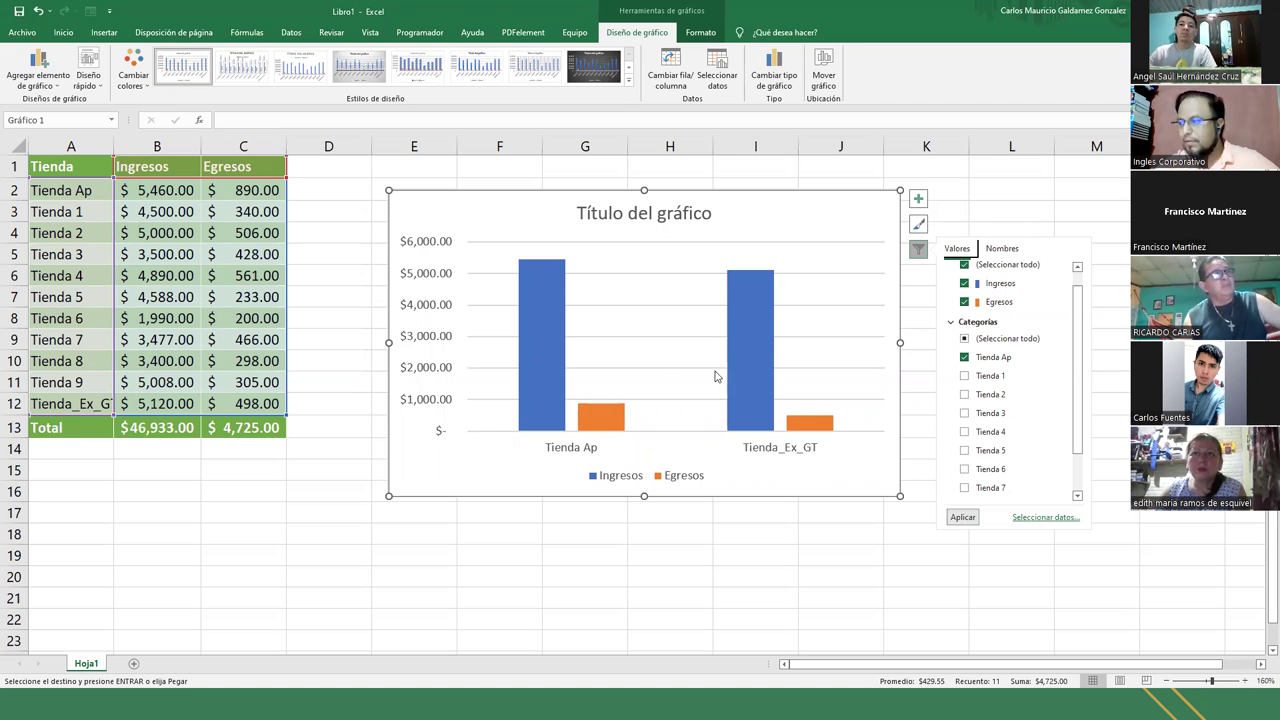
Step: Change the category filter to only Tienda 7, Tienda 8 and Tienda 9, apply it and close the filter options
left_click(965, 357)
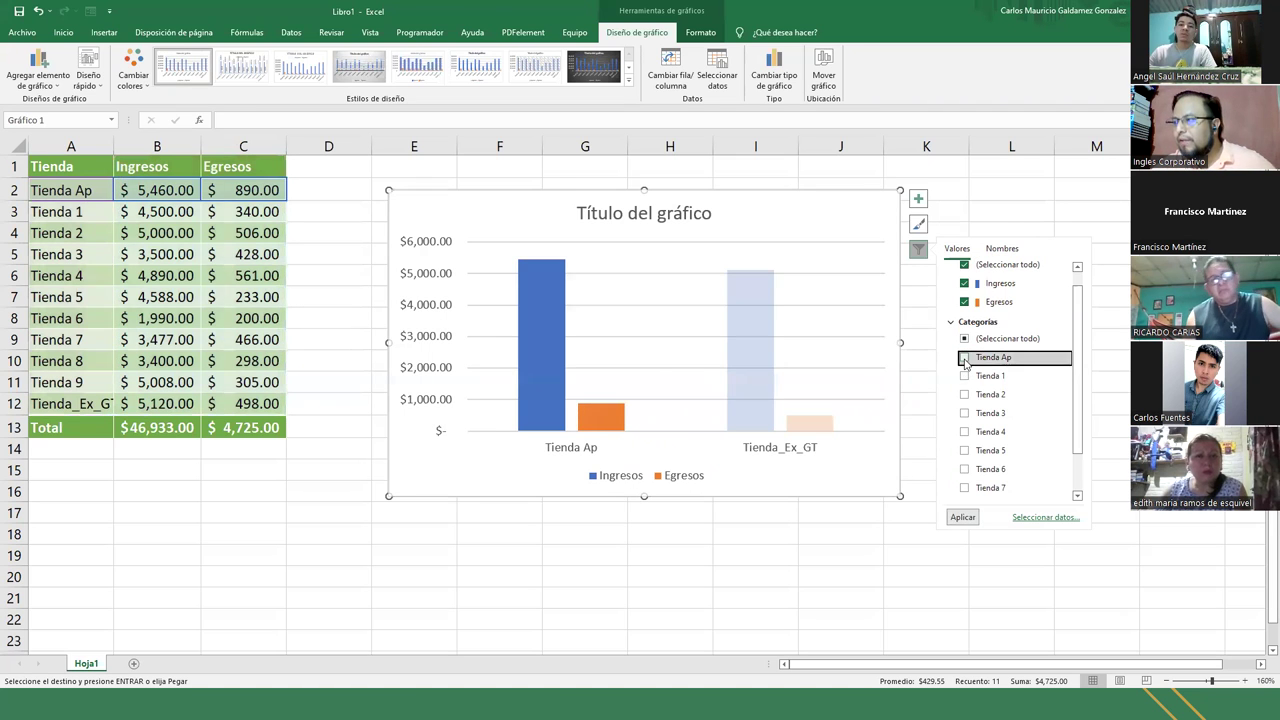
scroll(960, 470, "down", 1)
left_click(964, 473)
left_click(964, 455)
left_click(964, 436)
left_click(964, 492)
left_click(964, 492)
left_click(962, 517)
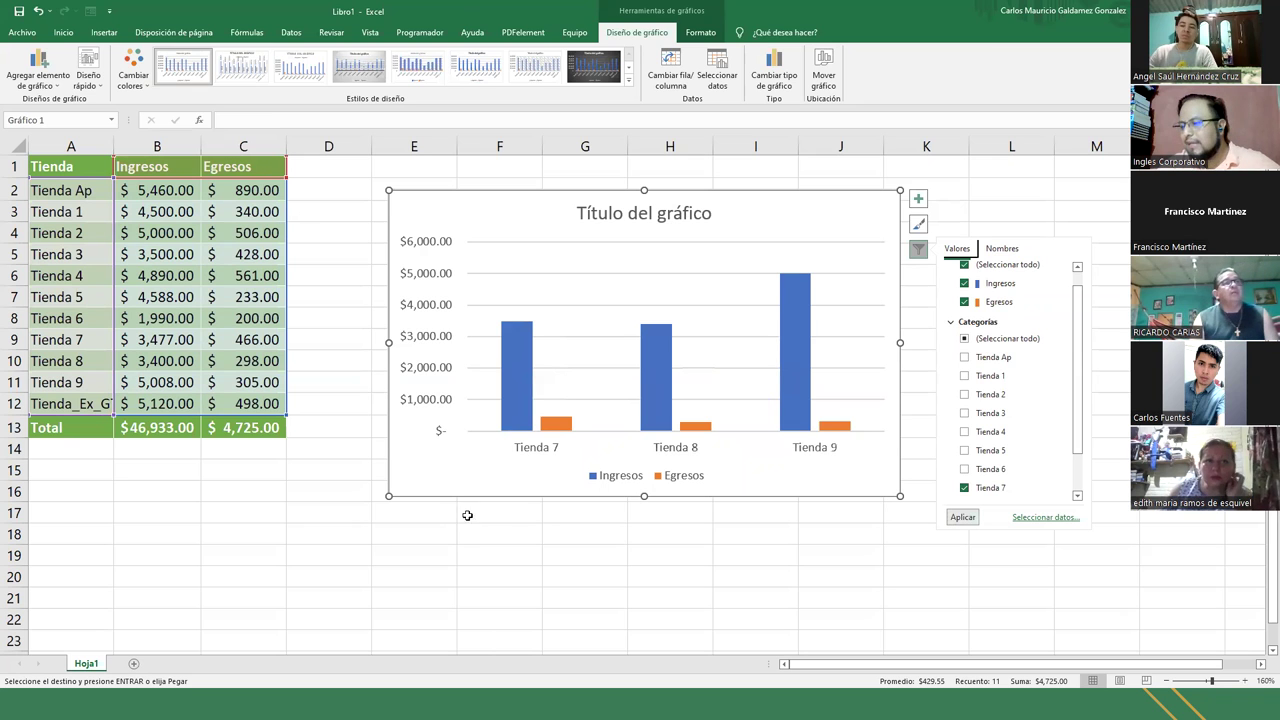
left_click(441, 475)
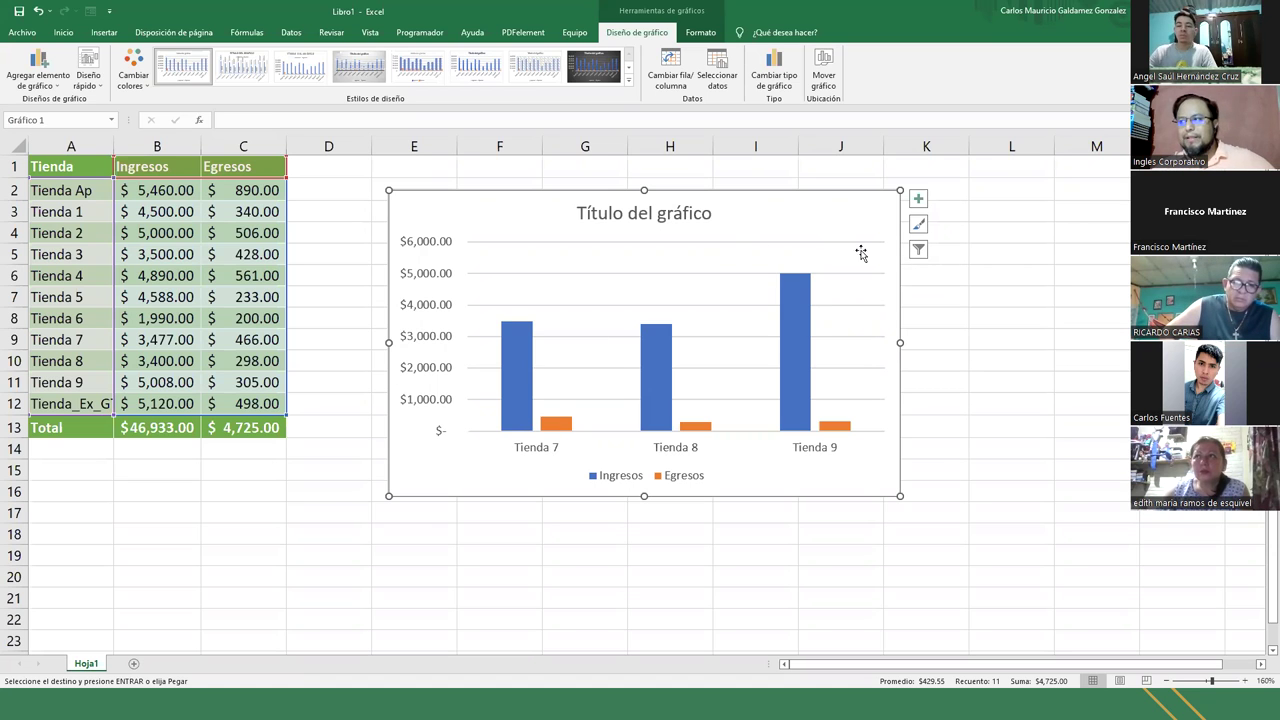
Step: Reselect all categories in the chart filter and apply it to the chart
left_click(918, 249)
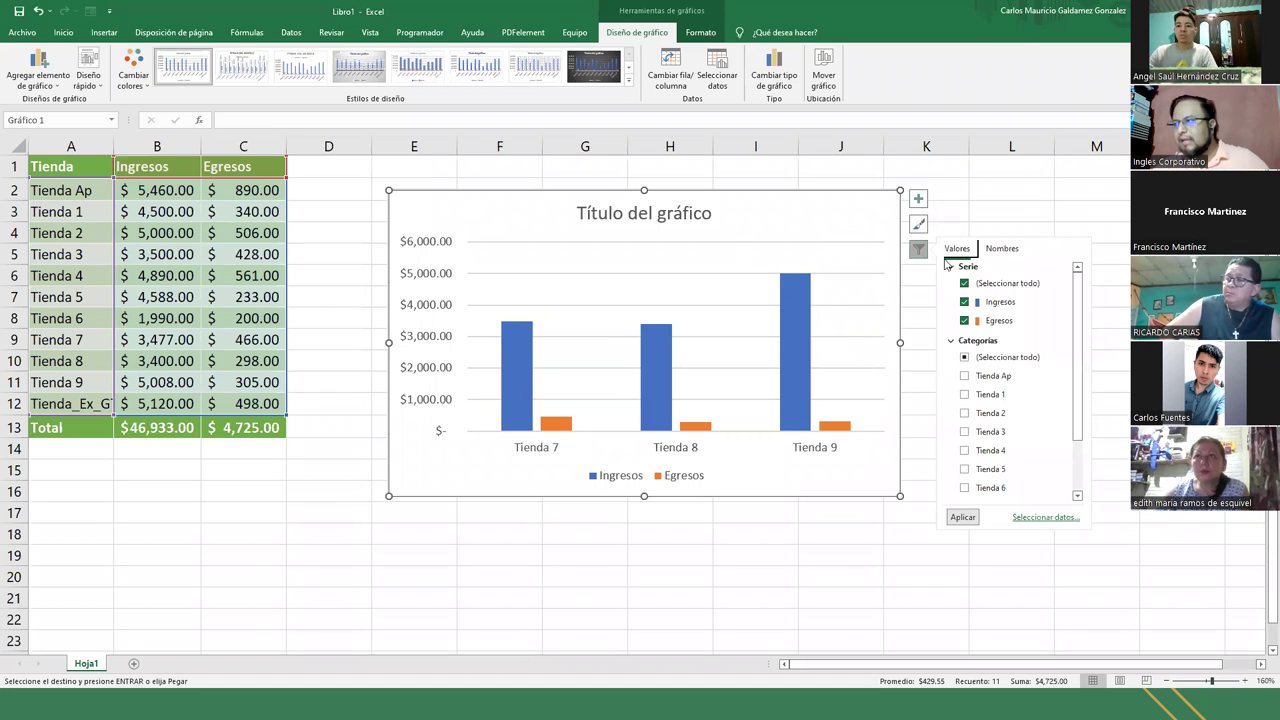
left_click(964, 357)
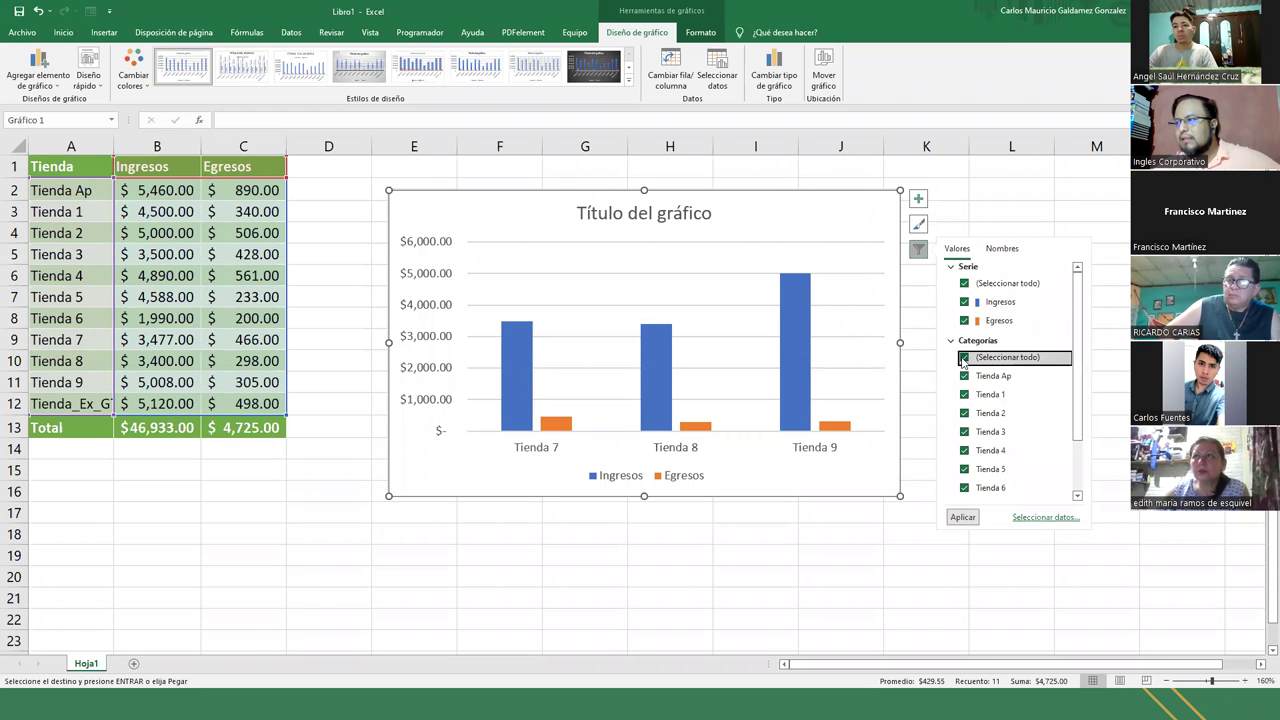
left_click(961, 518)
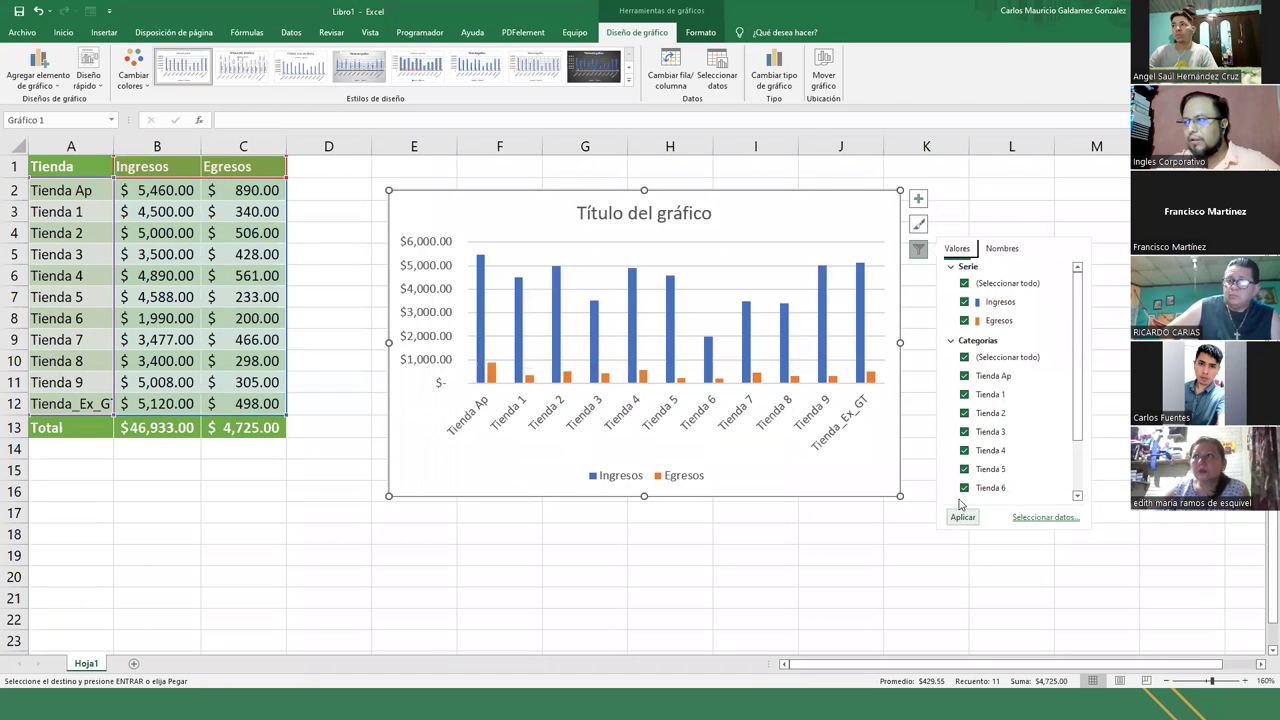
Step: View the series and category name options (Nombres) of the chart filter and return to its values (Valores)
left_click(921, 252)
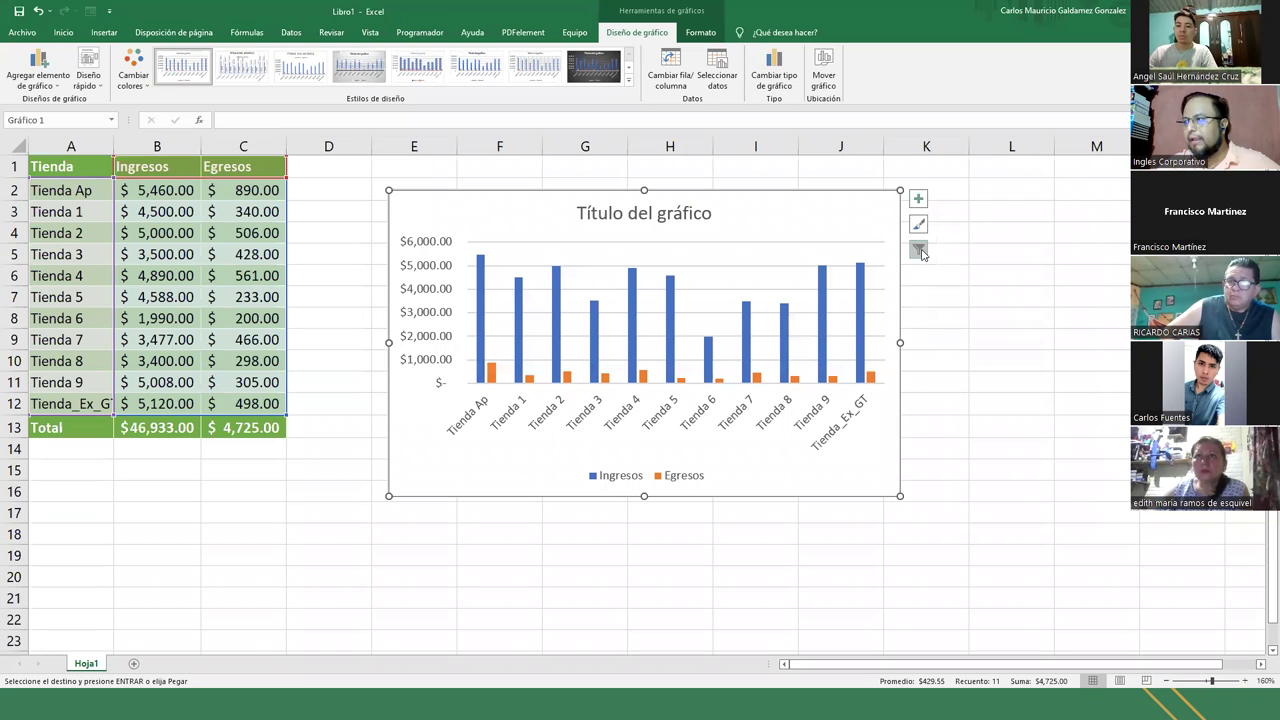
left_click(921, 252)
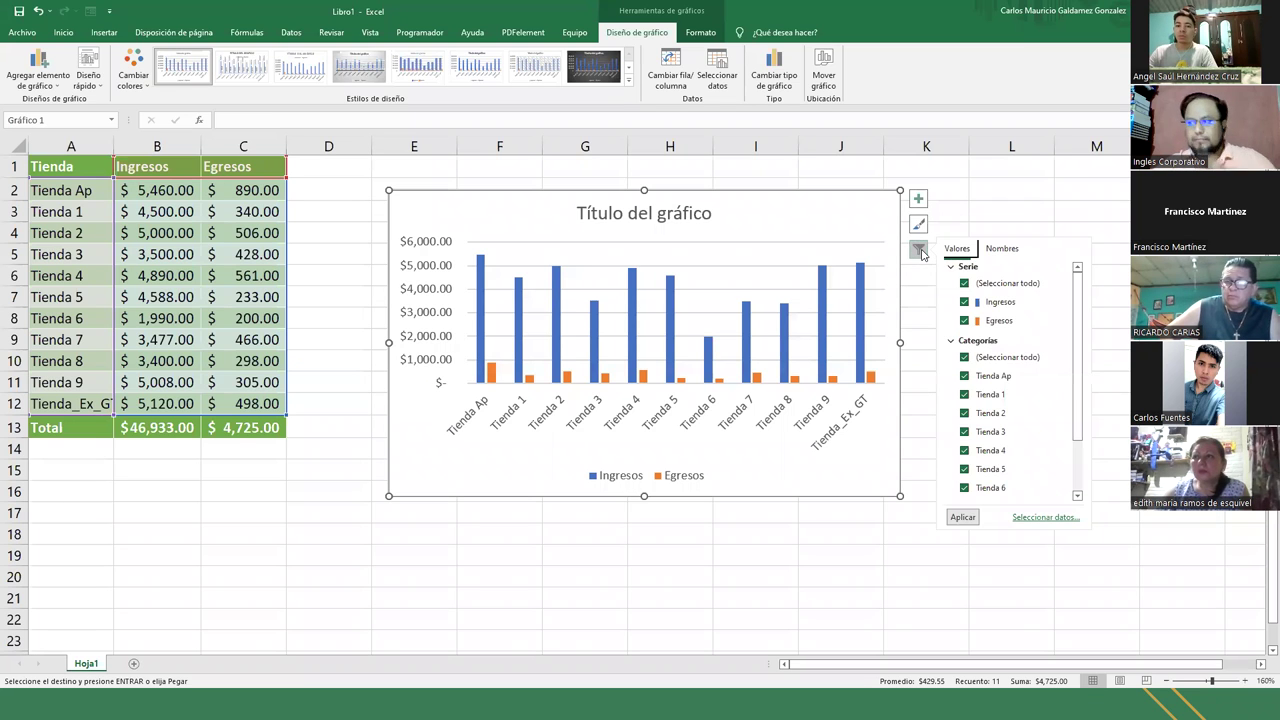
left_click(1000, 252)
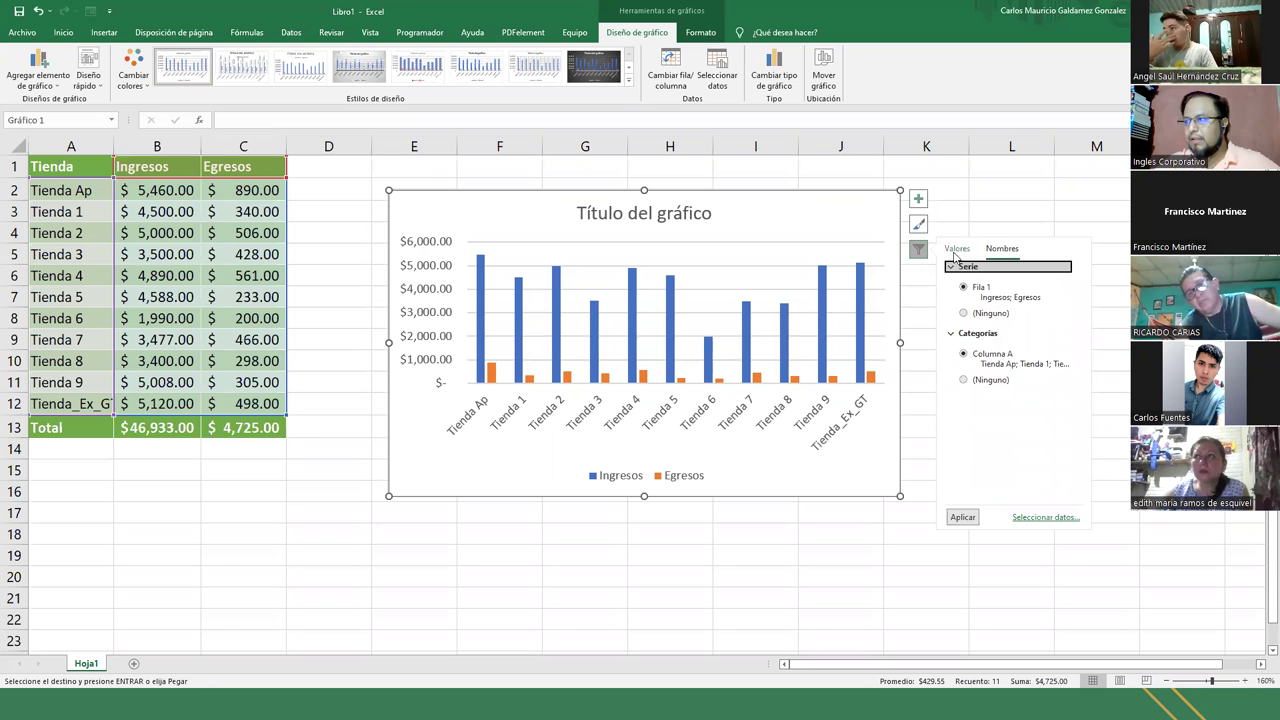
left_click(957, 249)
Step: Recolor the chart with the fourth Multicolor palette, starting with green and light blue
left_click(918, 226)
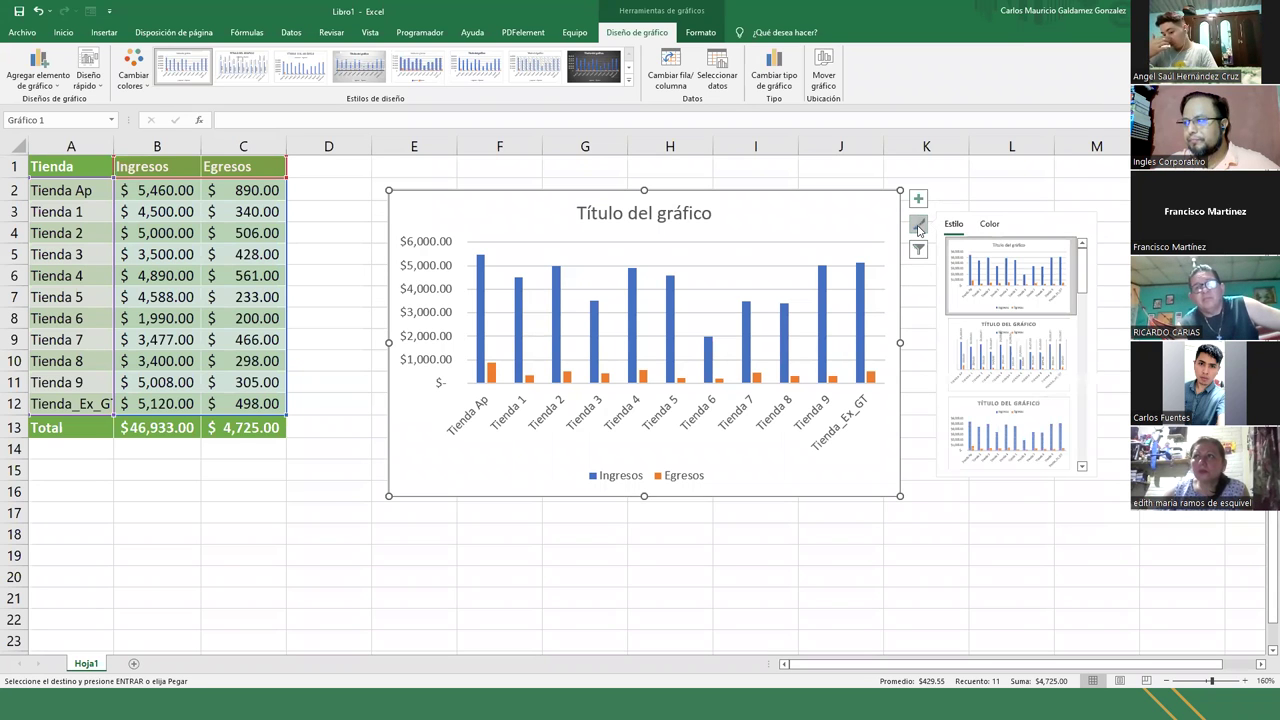
left_click(989, 225)
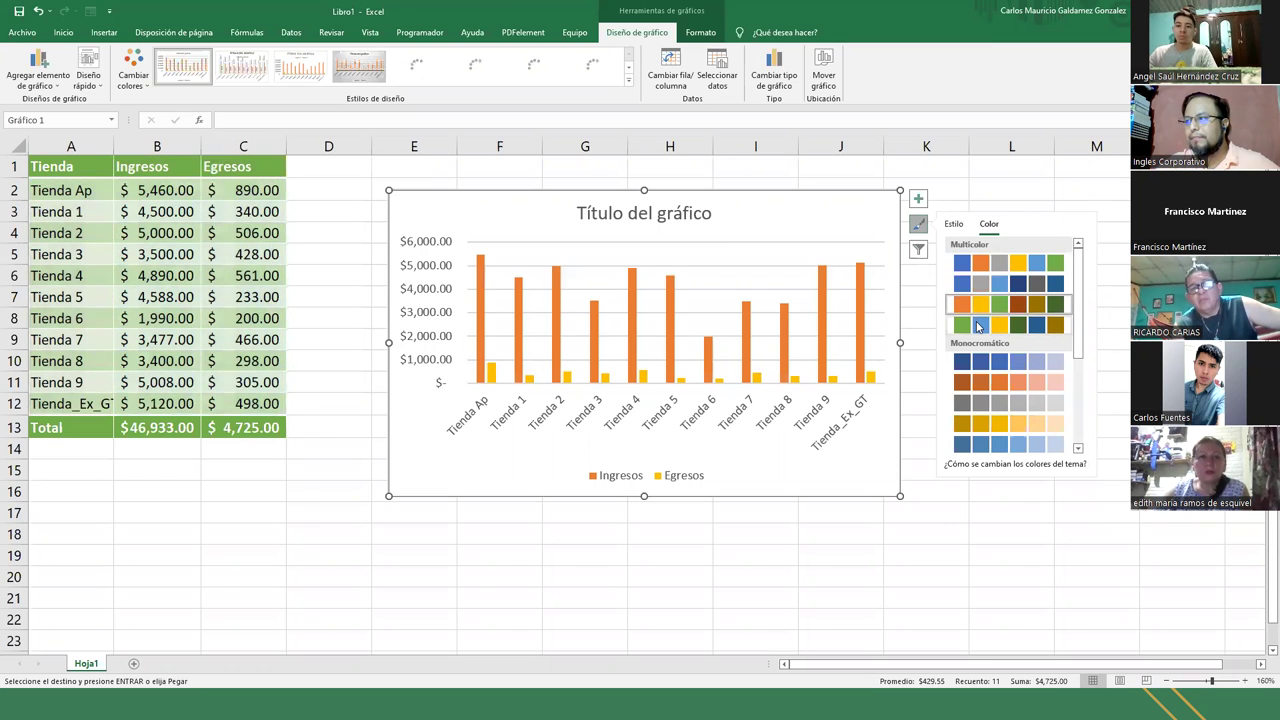
left_click(980, 324)
Step: Try axis titles on the chart, remove them, and preview the error bar options, including the standard deviation
left_click(917, 201)
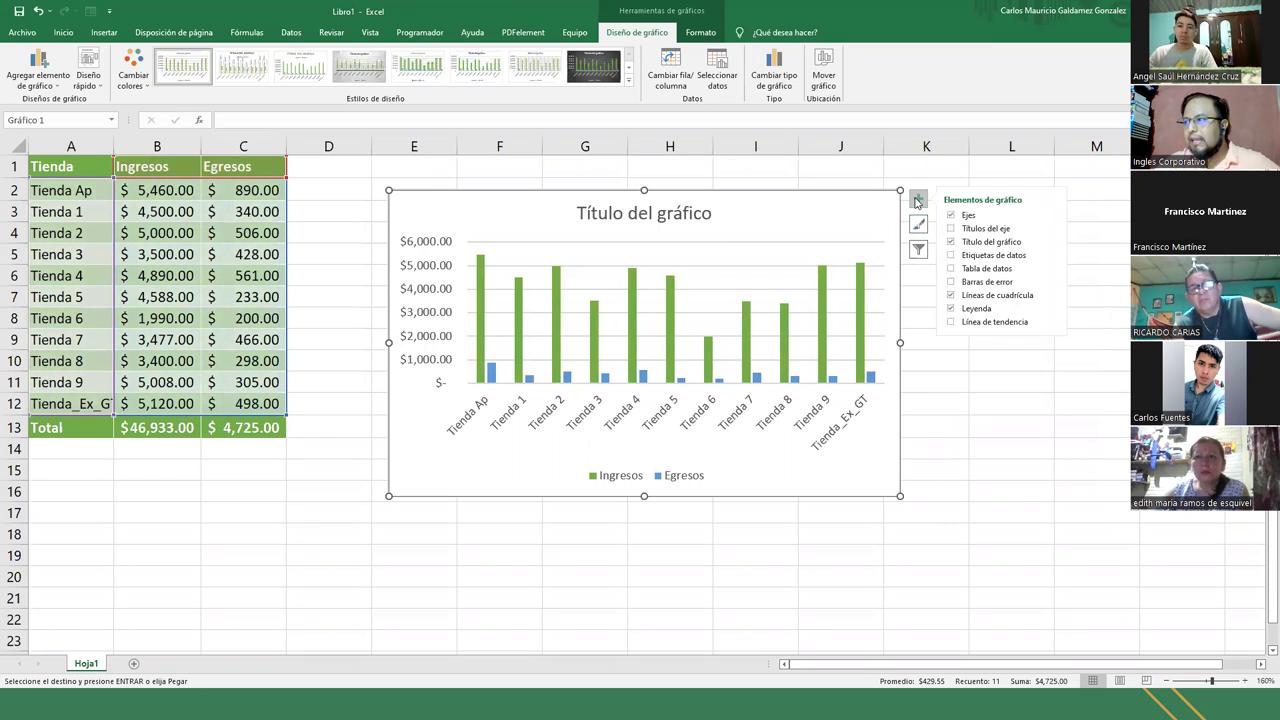
left_click(952, 231)
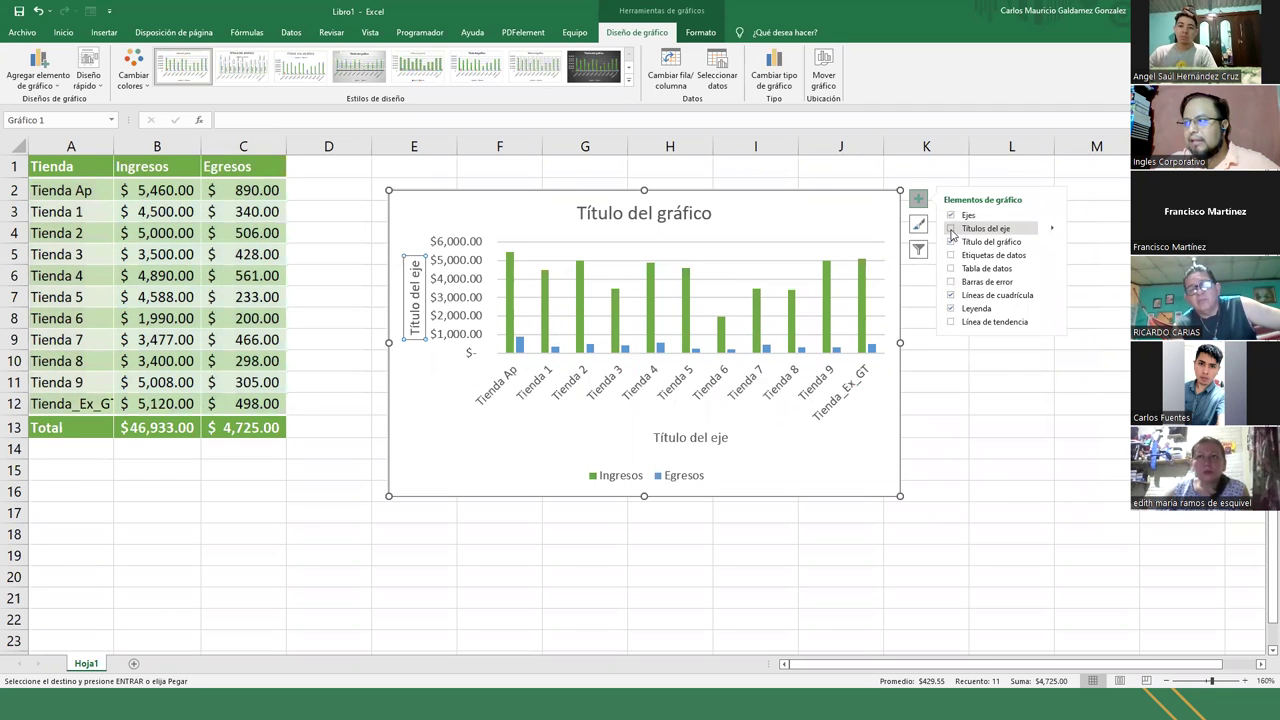
left_click(952, 231)
left_click(975, 258)
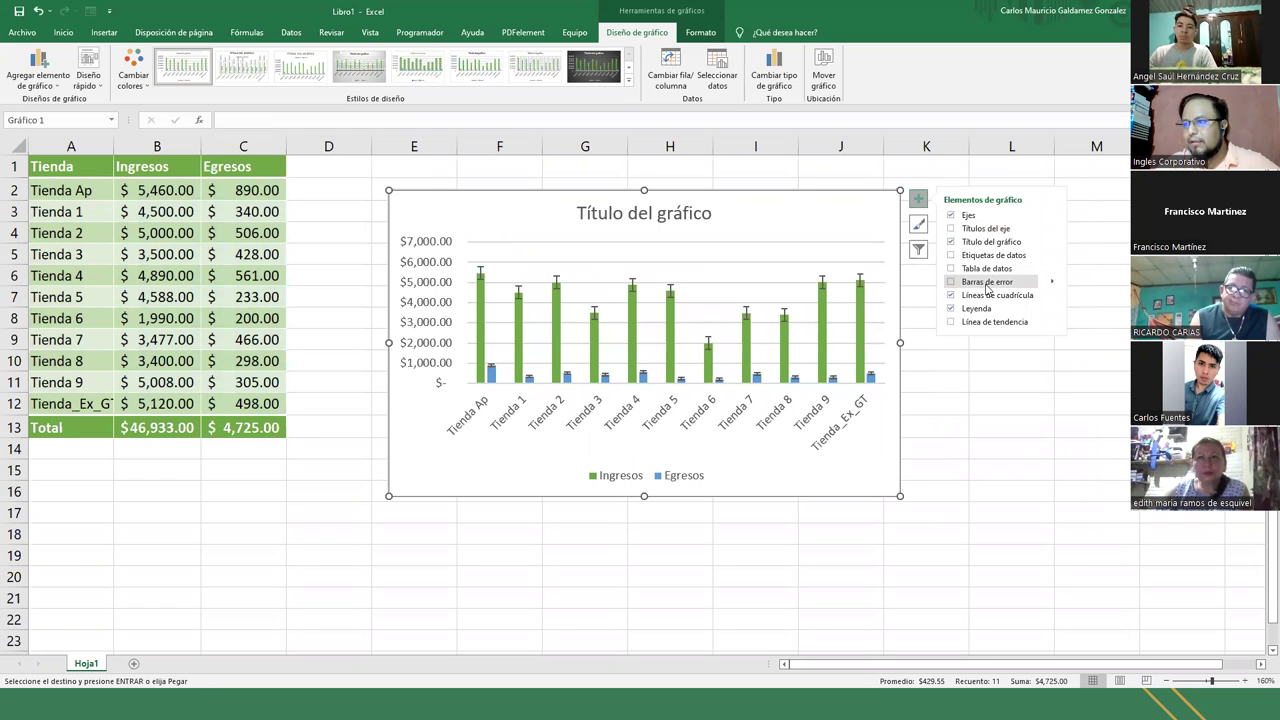
left_click(1052, 284)
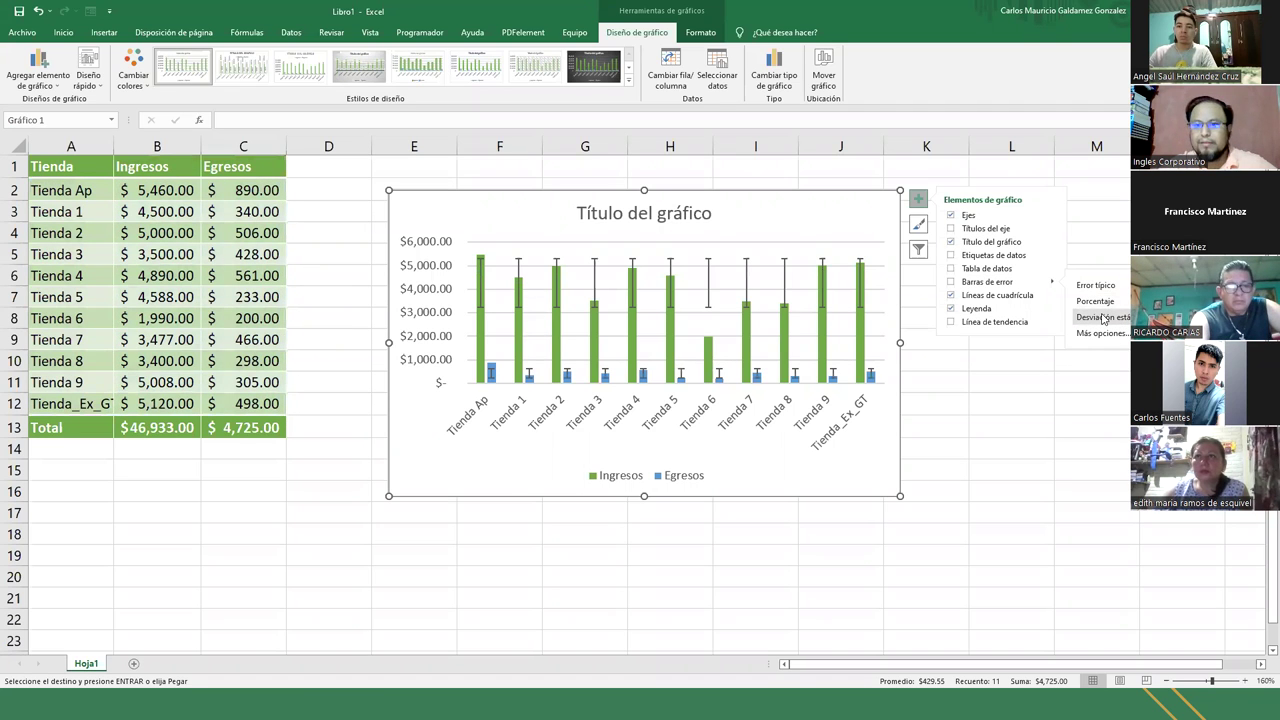
Step: Hide the chart legend, show it again, and place it below the plot (Inferior)
left_click(978, 313)
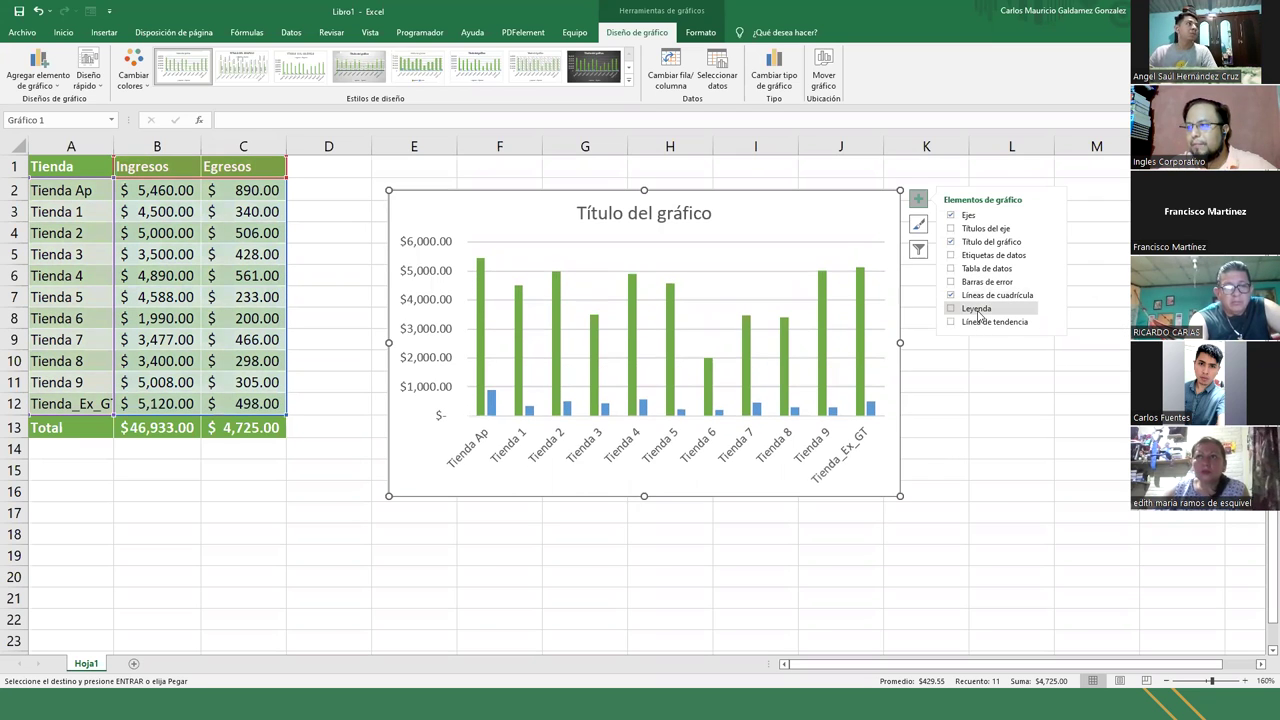
left_click(978, 313)
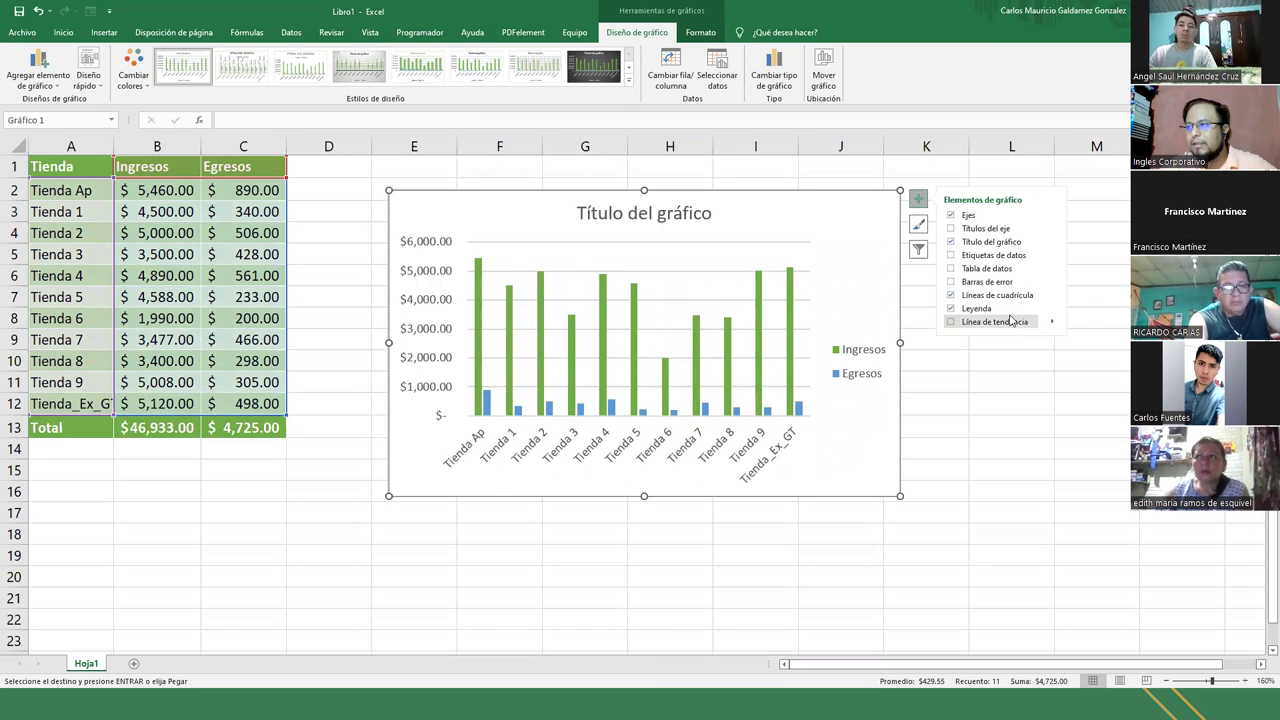
mouse_move(1052, 309)
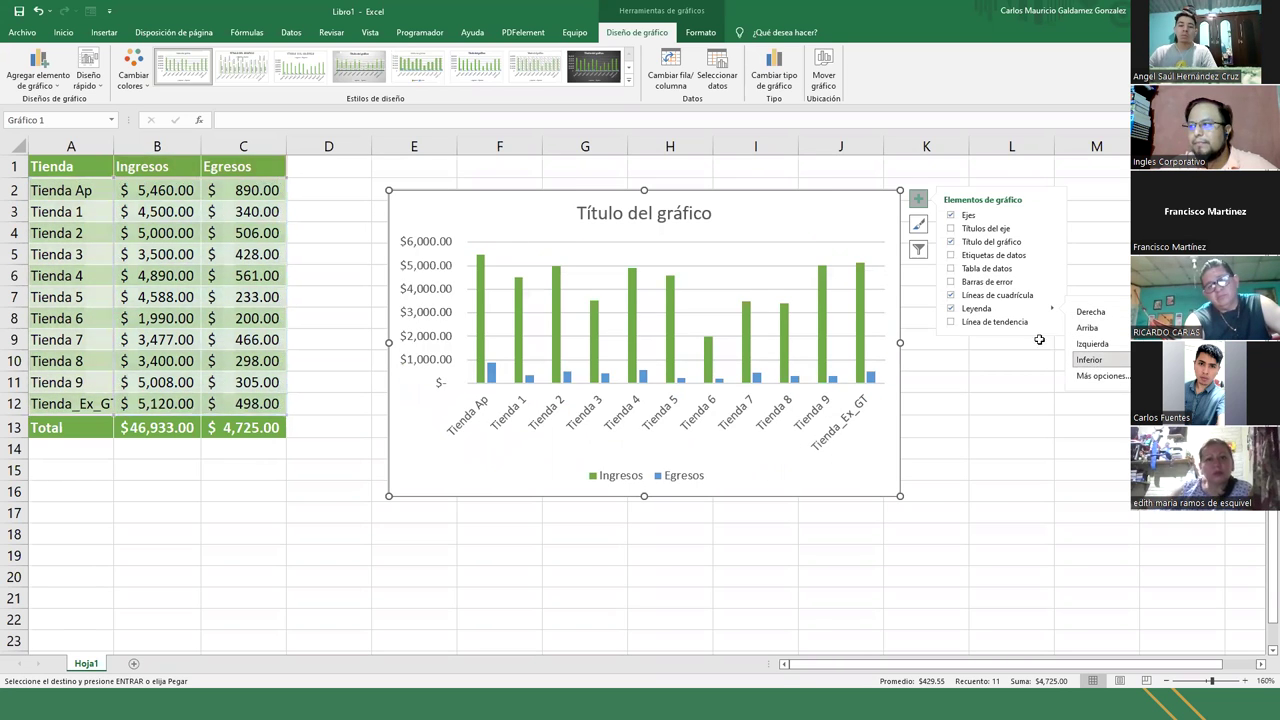
Step: Add a linear trendline to the Ingresos series and another to the Egresos series
left_click(1019, 325)
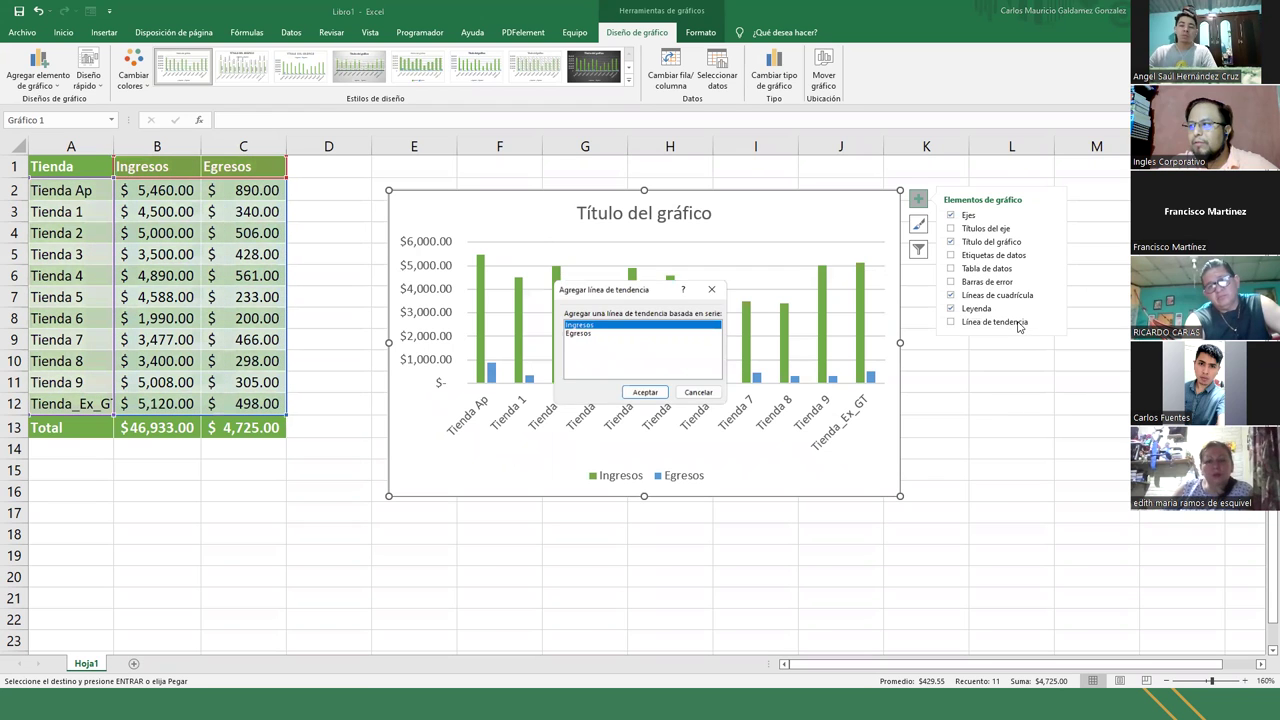
left_click(697, 397)
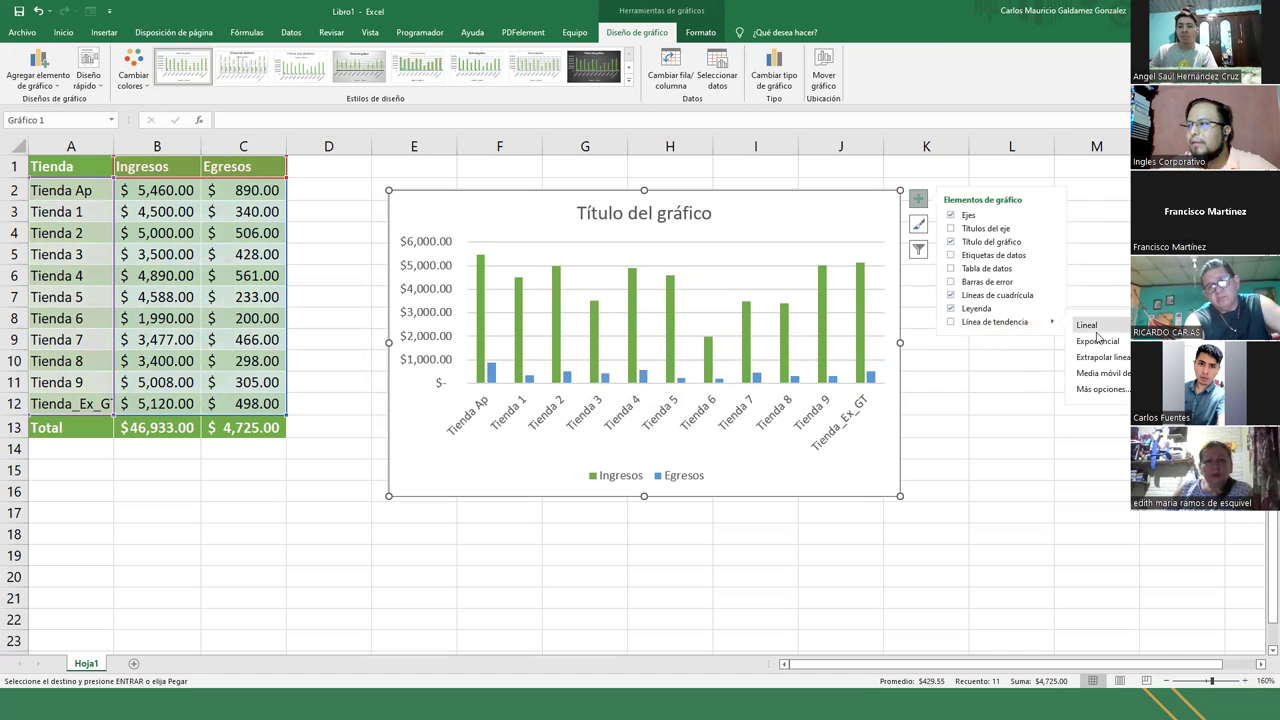
left_click(1090, 328)
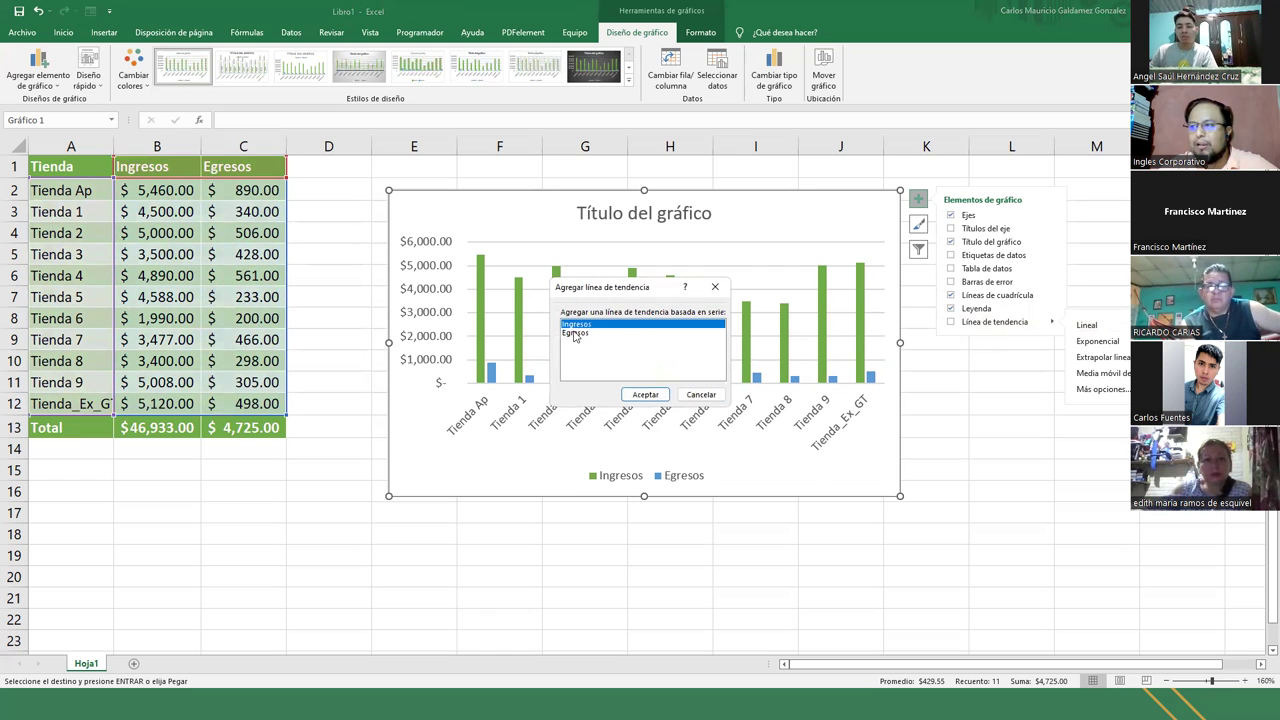
left_click(652, 396)
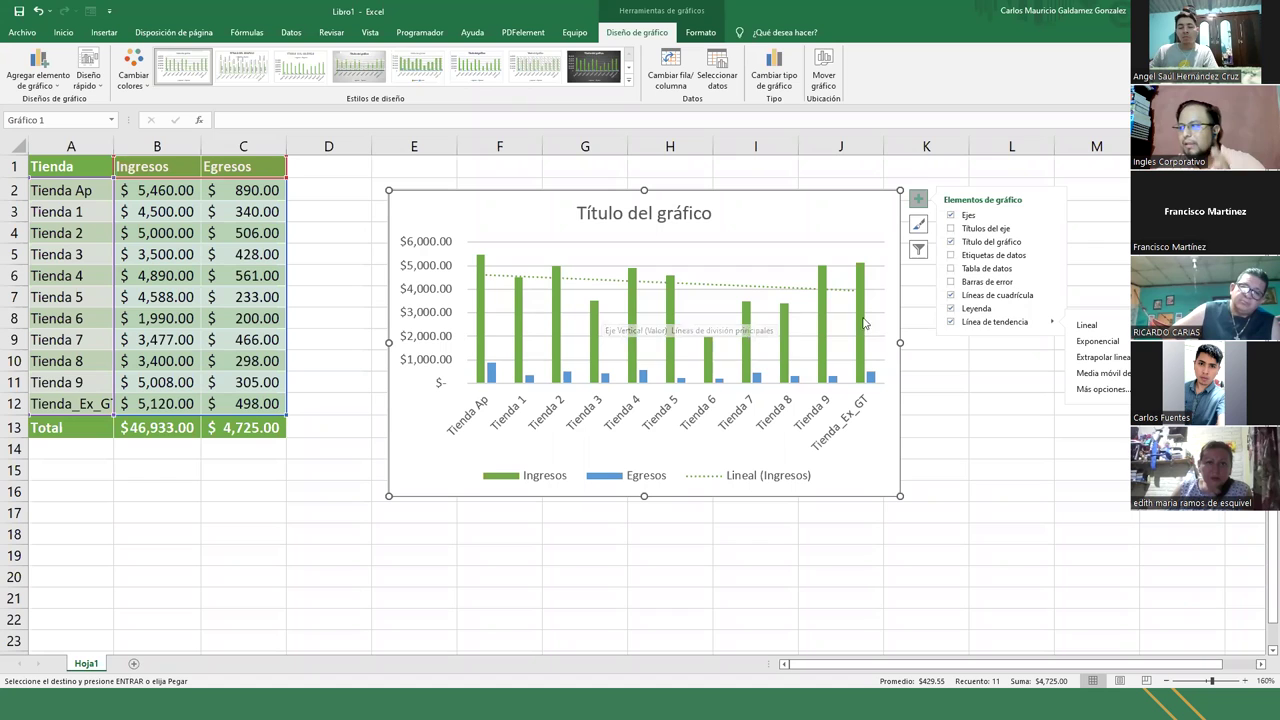
left_click(1086, 325)
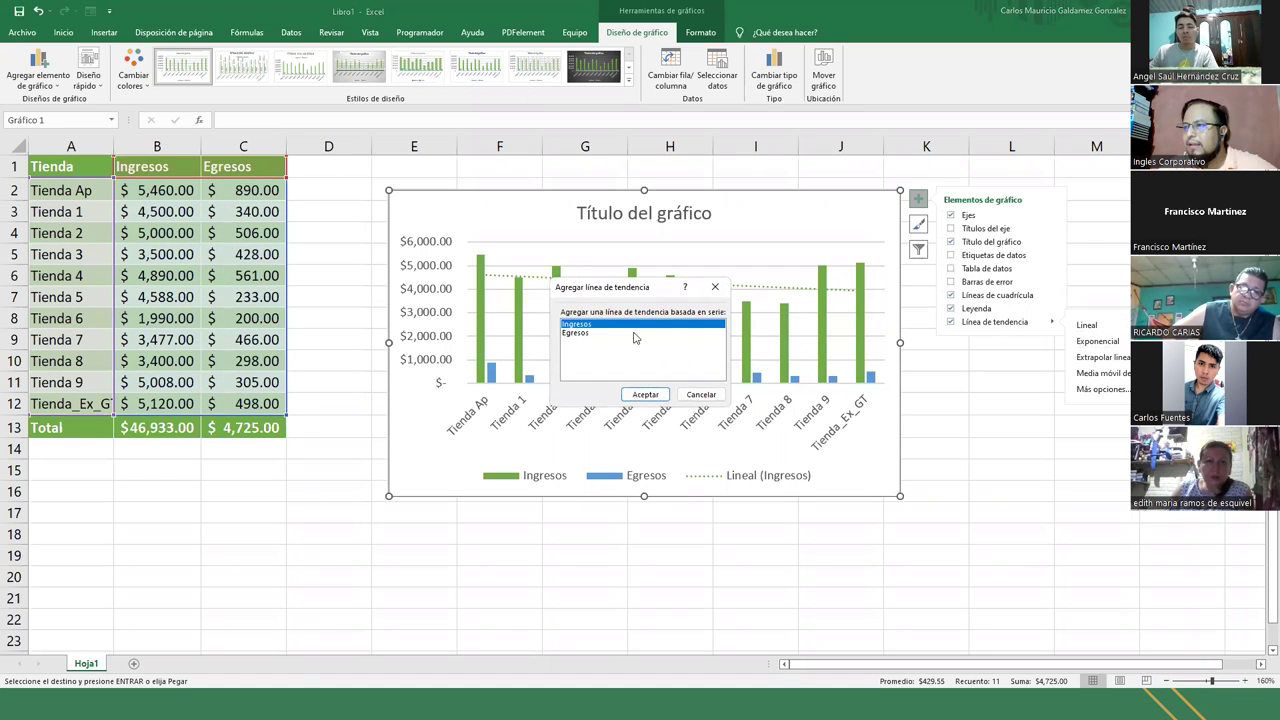
left_click(577, 333)
left_click(643, 398)
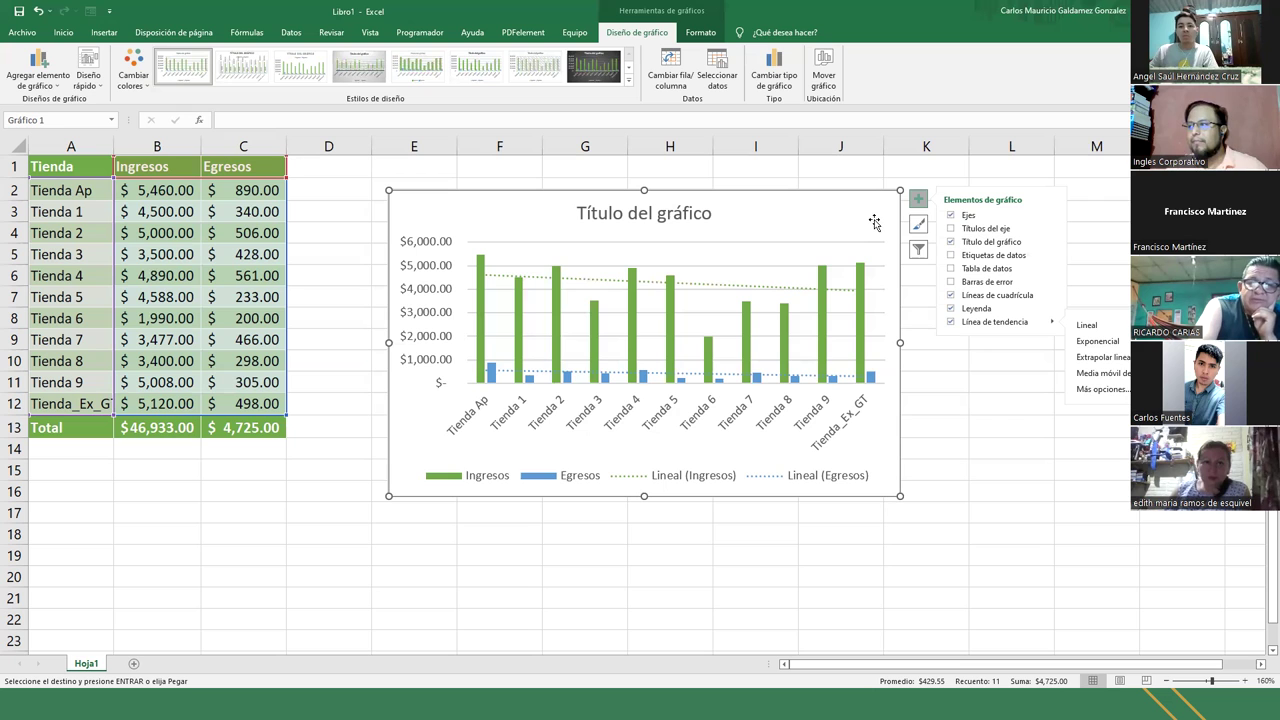
Step: Apply the dark-background chart style and change the chart title to "Ingresos y Egresos Septiembre 2022"
left_click(594, 66)
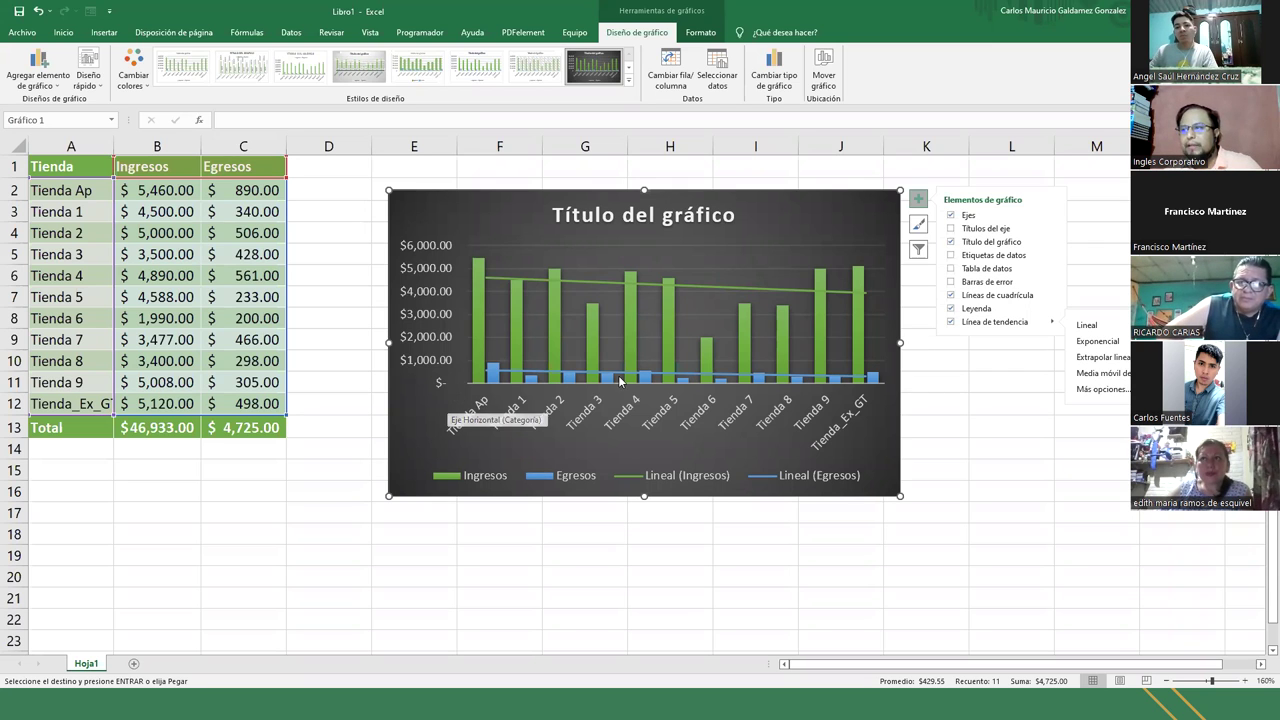
left_click(643, 225)
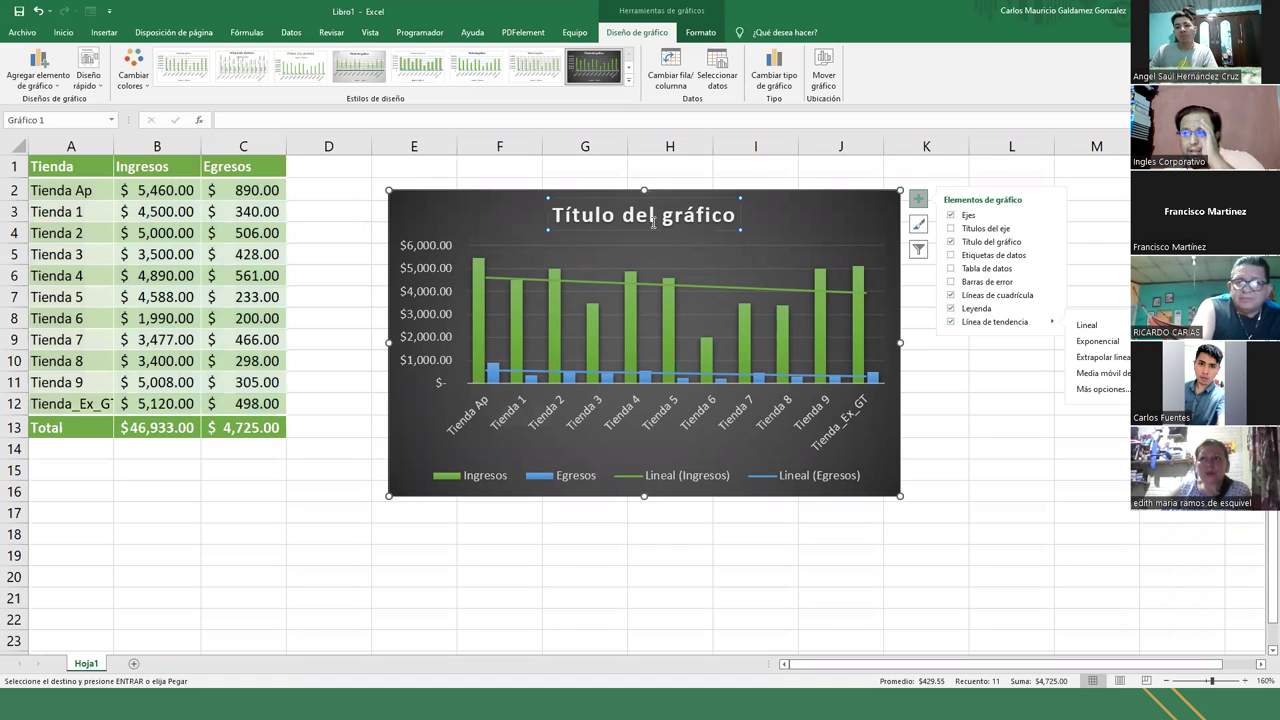
left_click(650, 217)
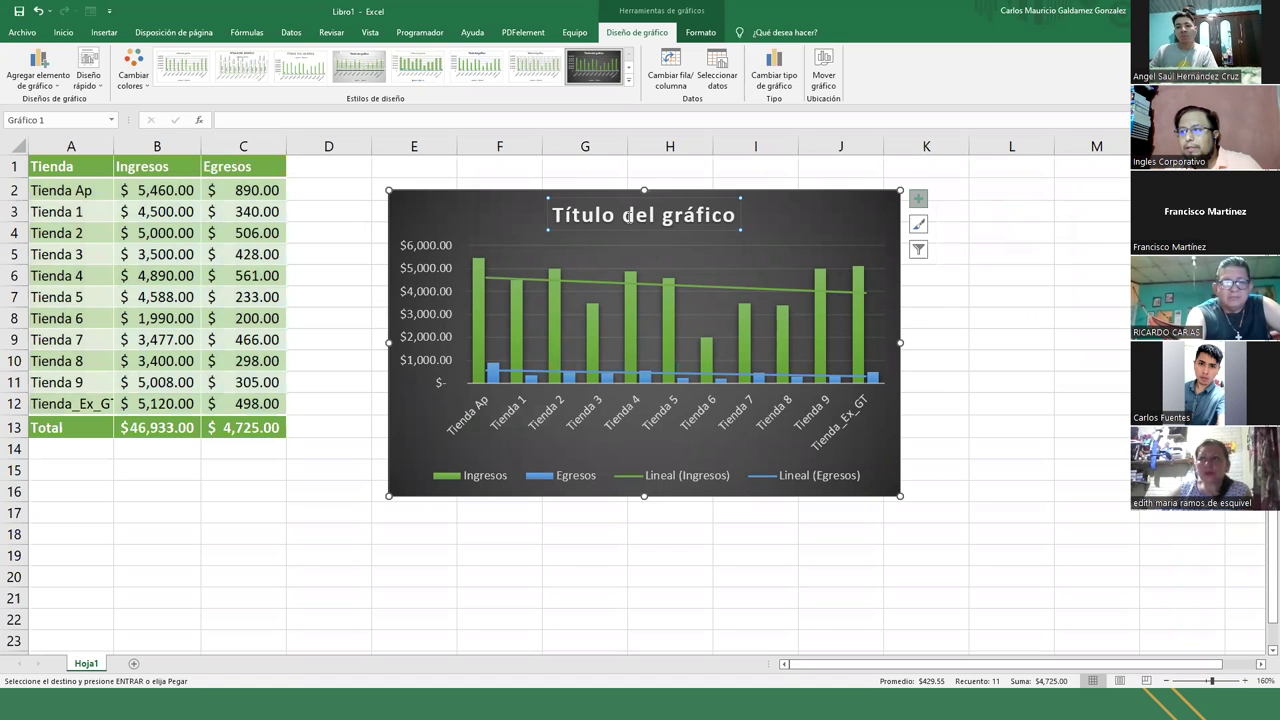
triple_click(640, 218)
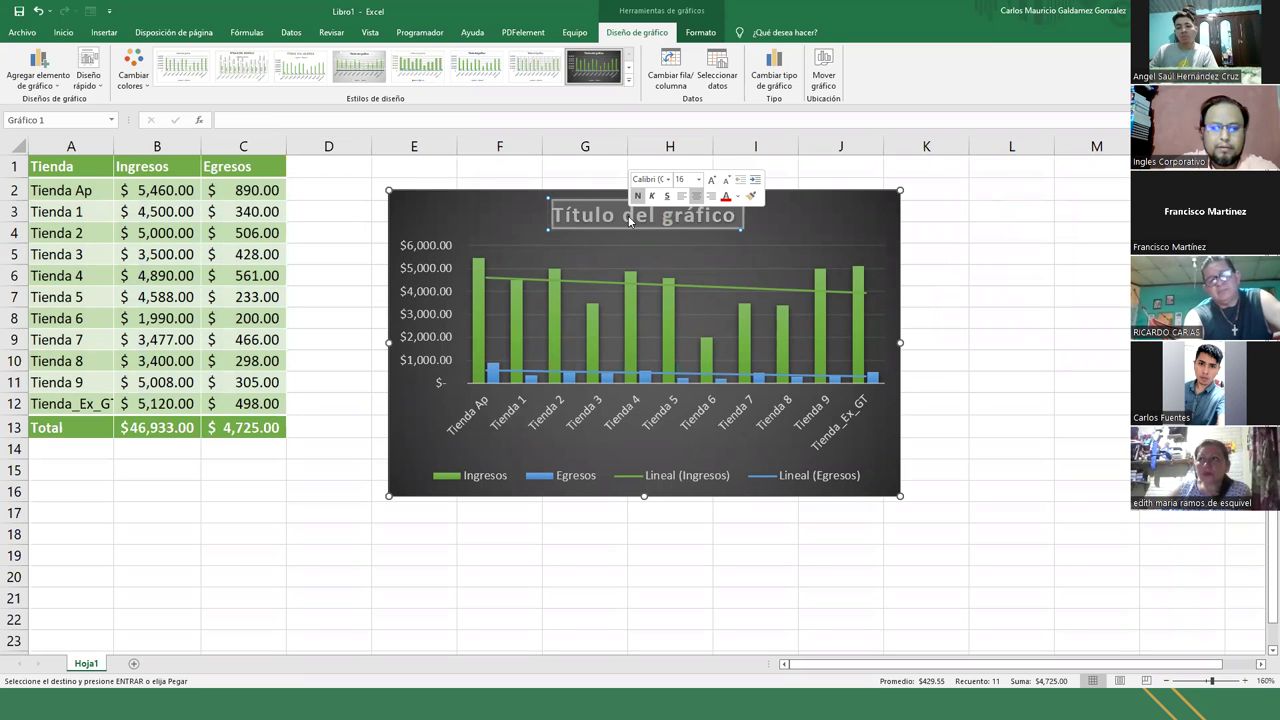
type("Ingre")
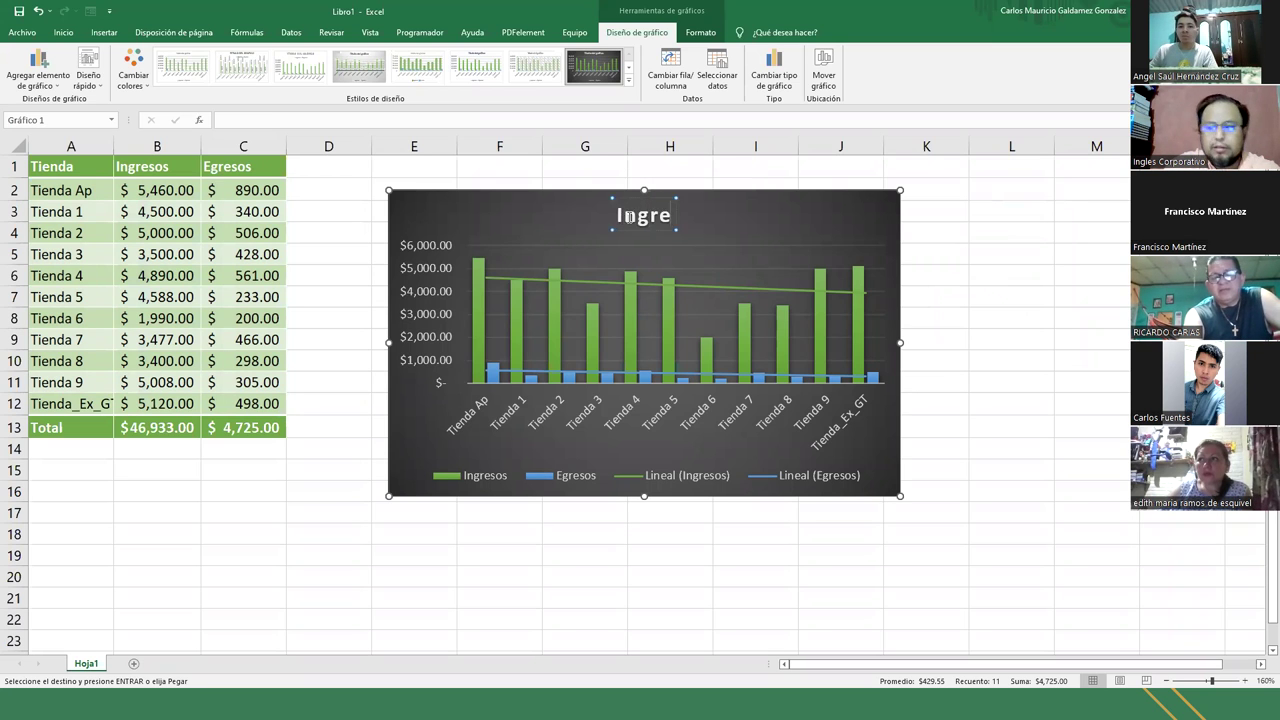
type("sos y Egrsos y Egrs")
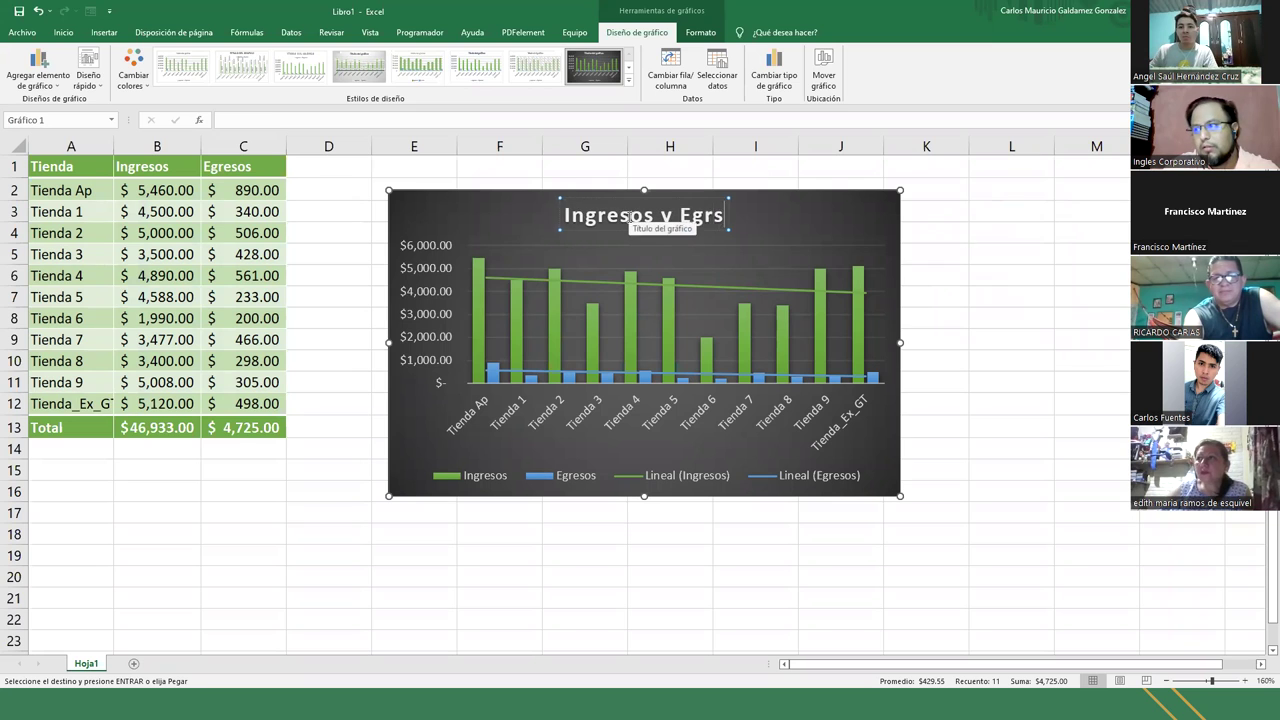
key("BackSpace")
key("BackSpace")
key("BackSpace")
type("esos")
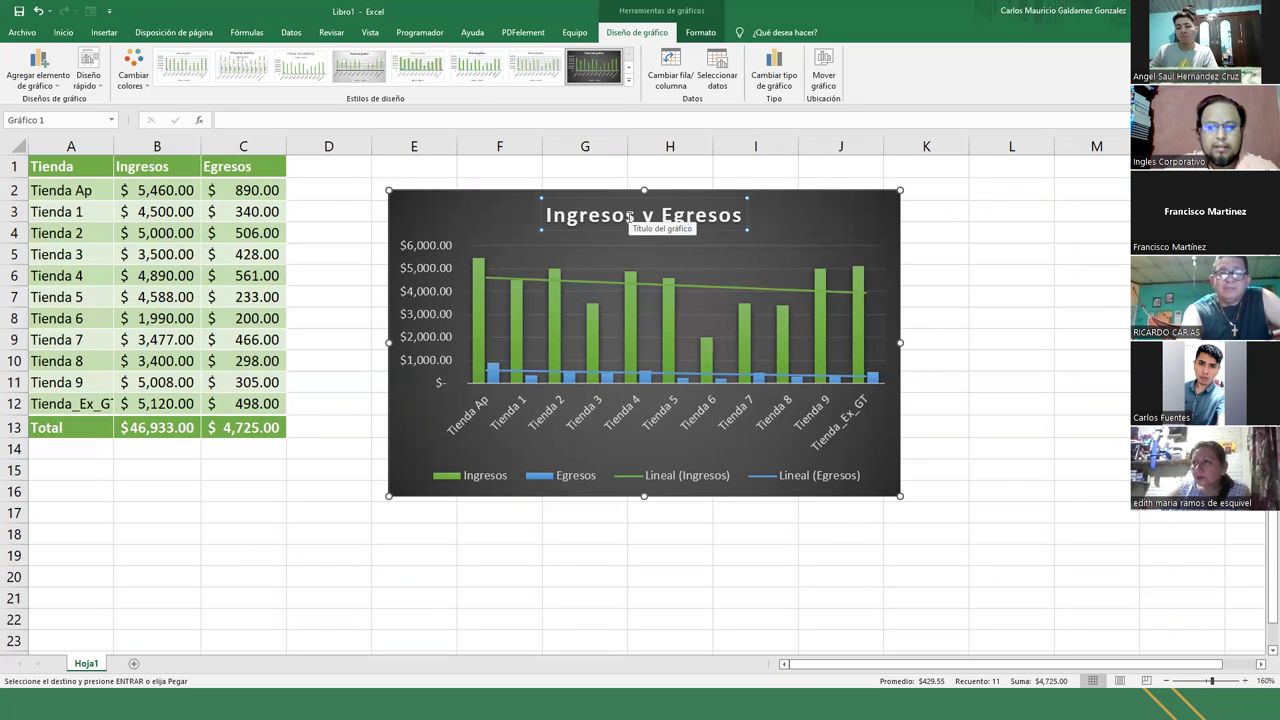
type("Septiembre 20")
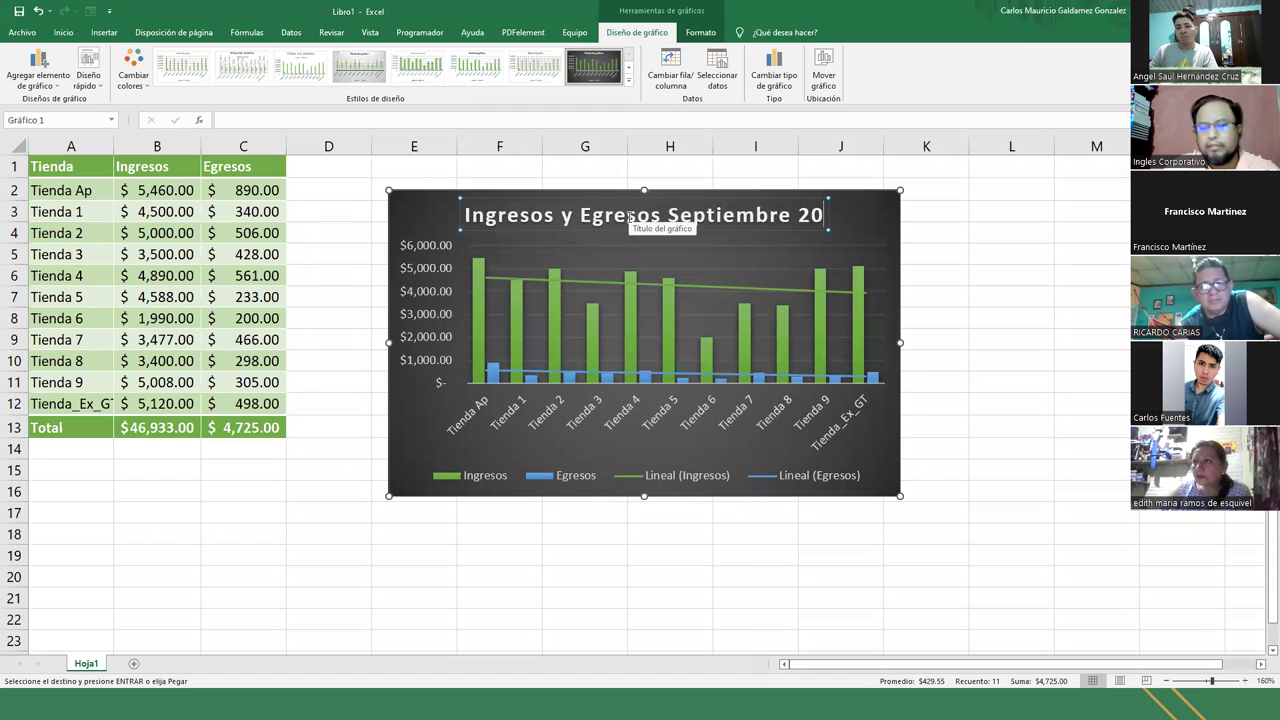
type("22")
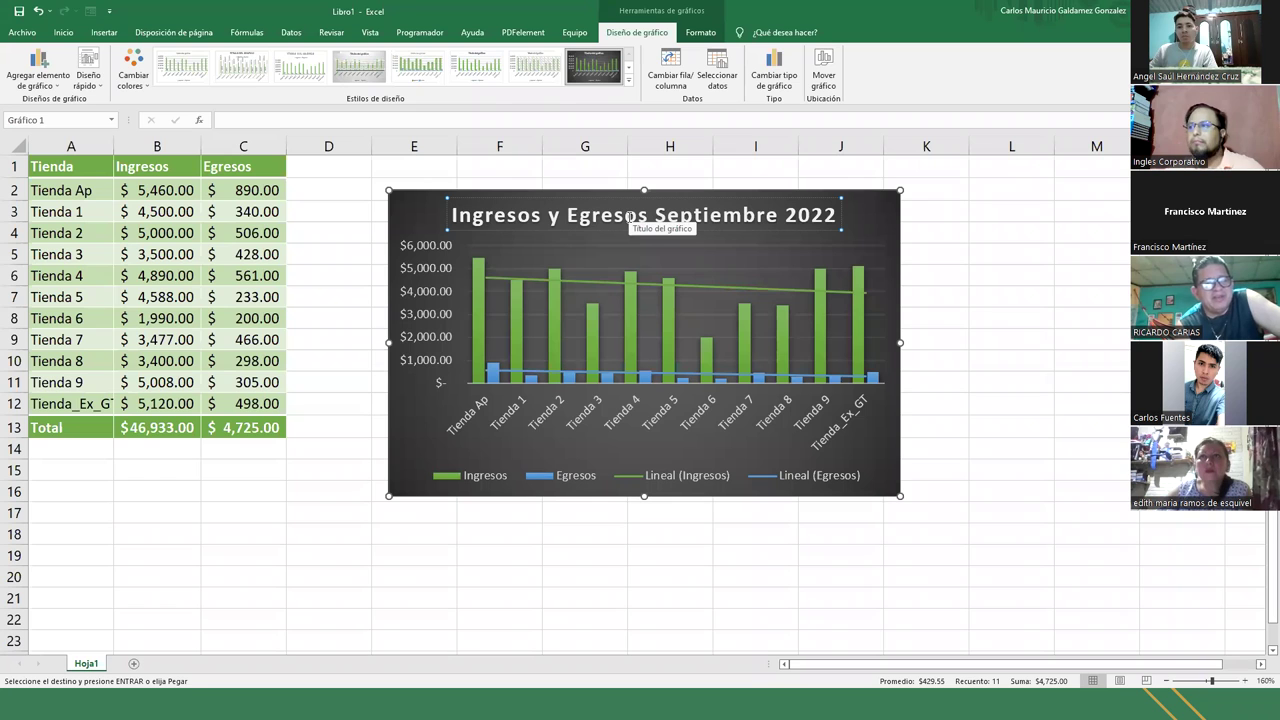
left_click(415, 205)
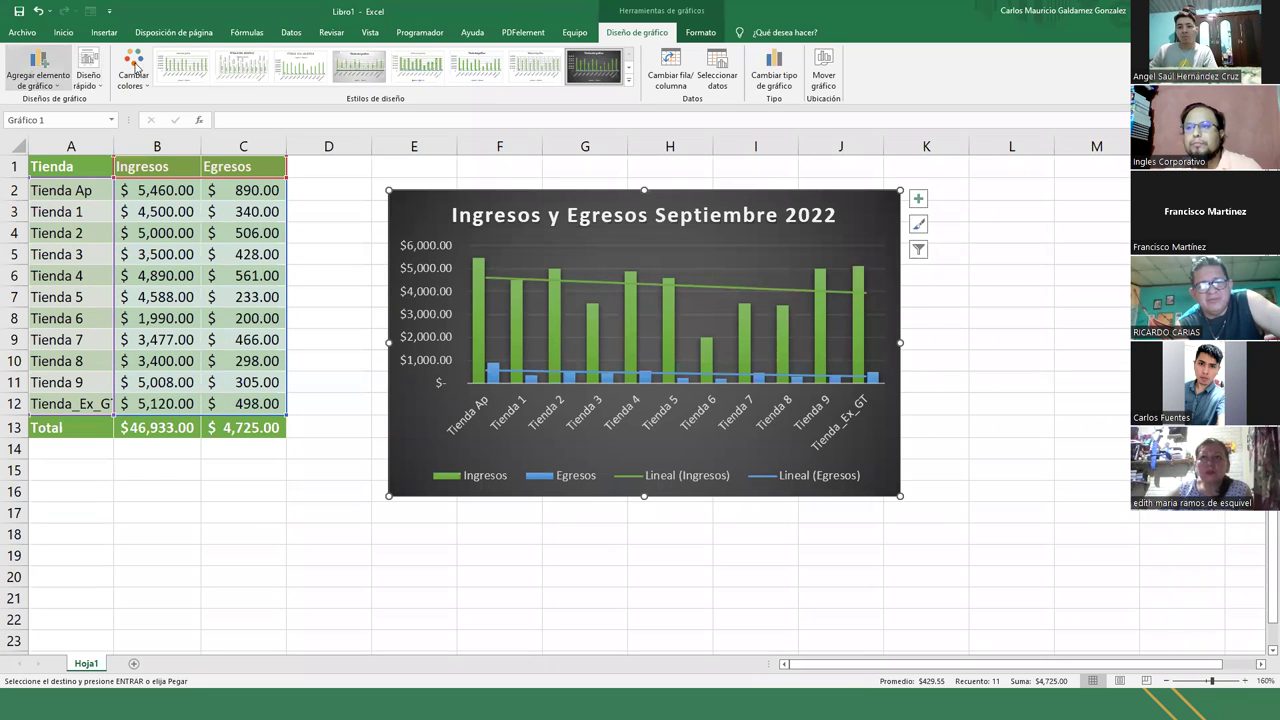
Step: Examine the list of selectable chart elements, keeping Área del gráfico selected, and the text fill colors
left_click(700, 32)
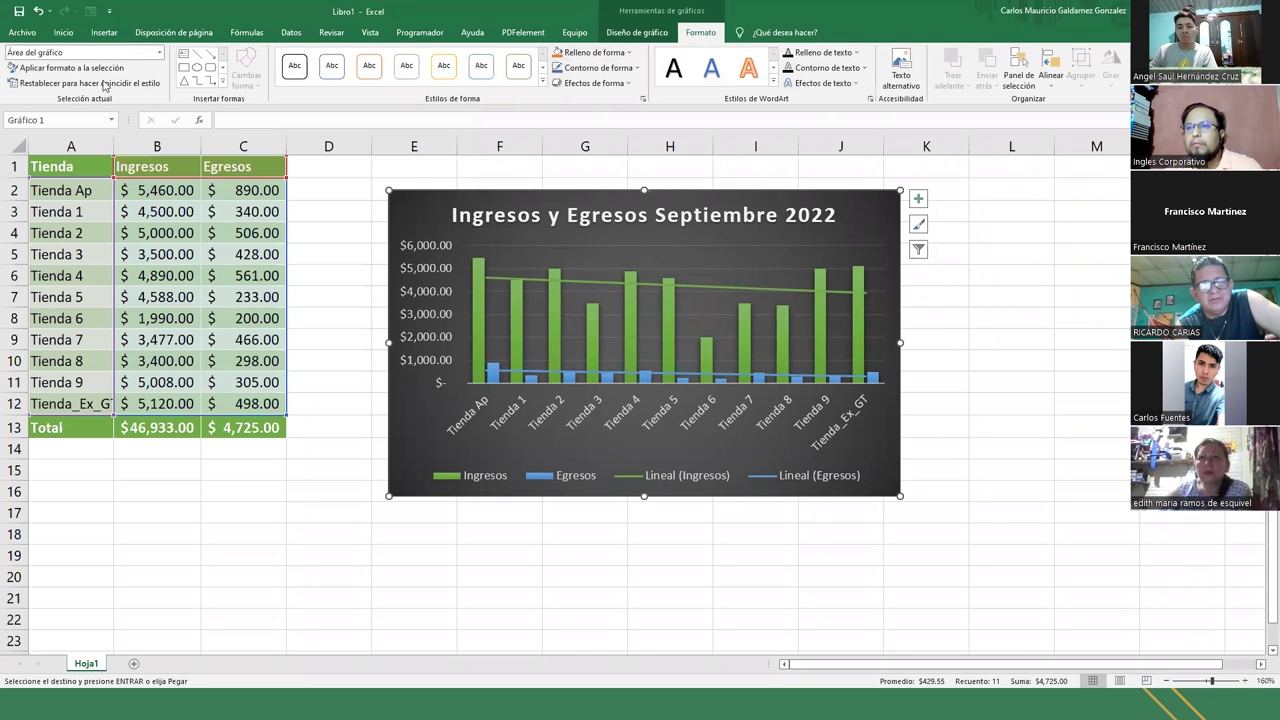
left_click(160, 53)
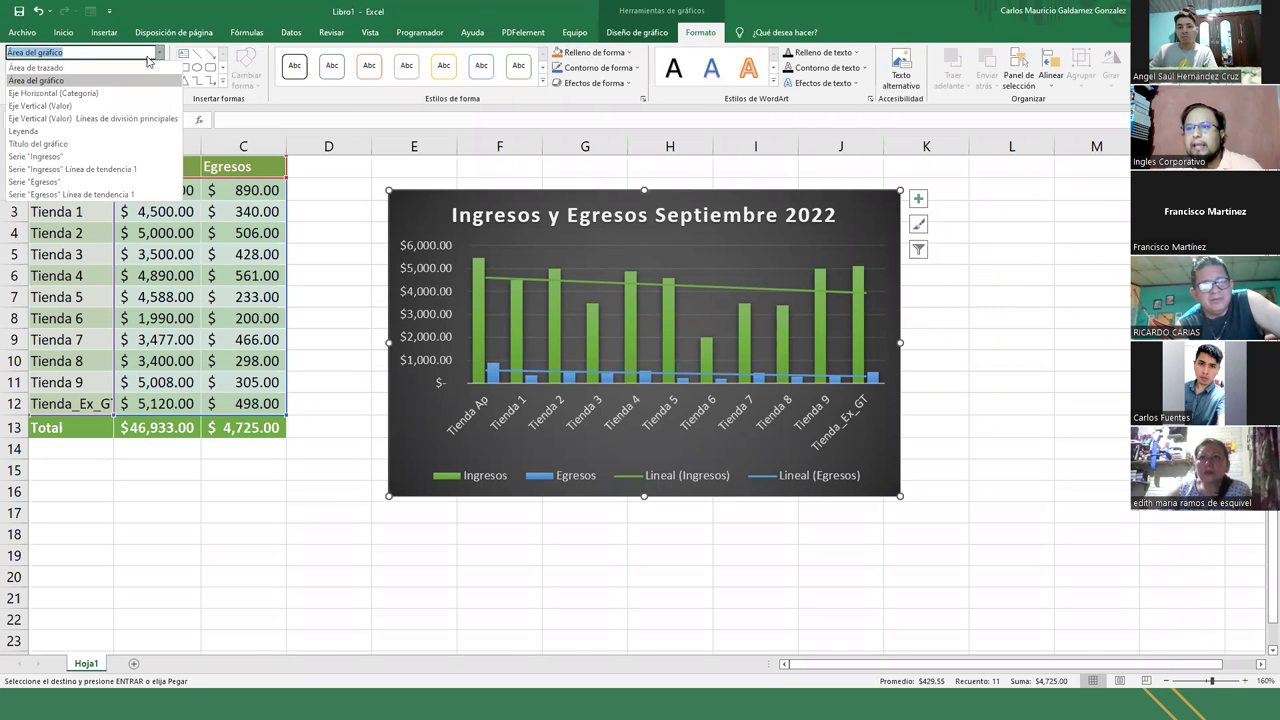
left_click(60, 78)
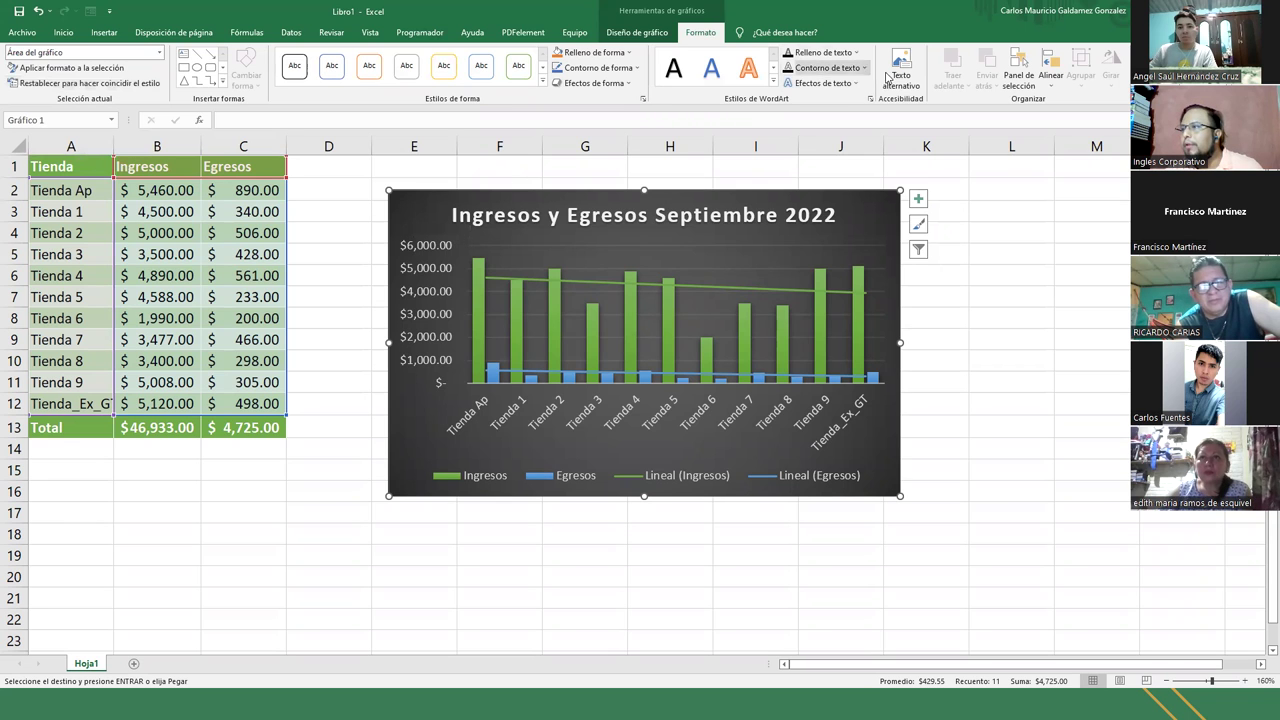
left_click(856, 52)
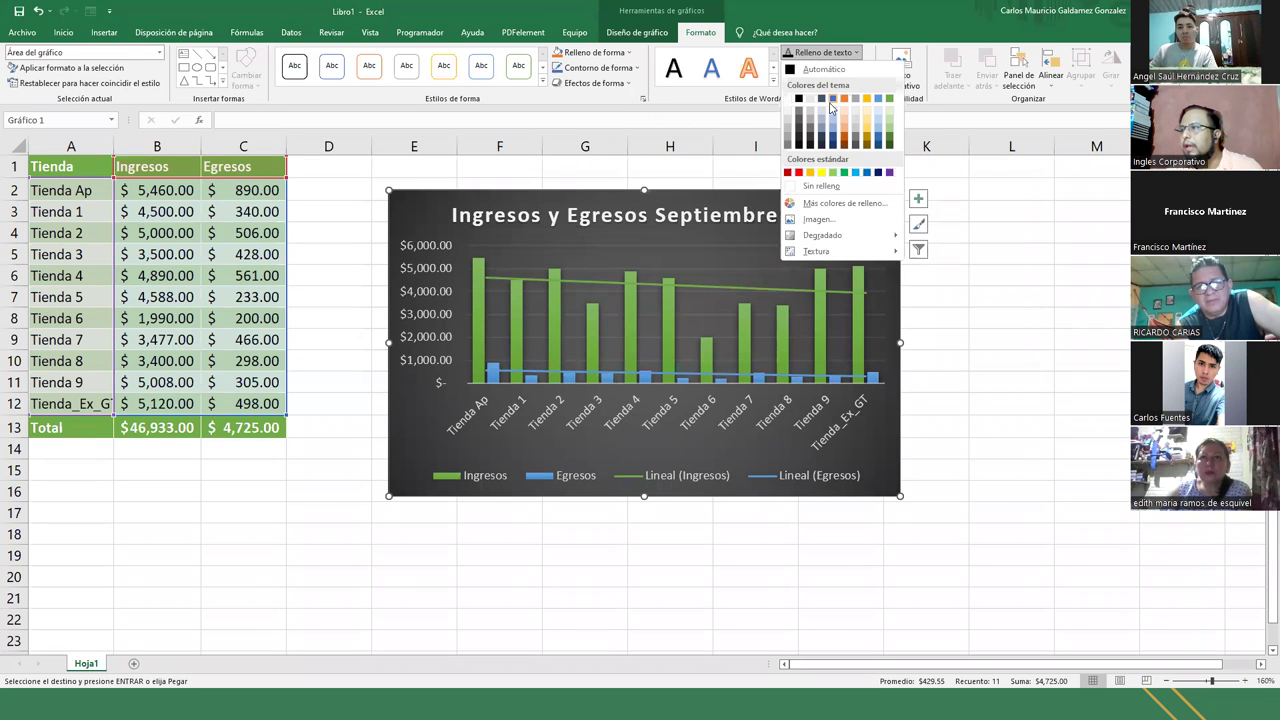
left_click(428, 211)
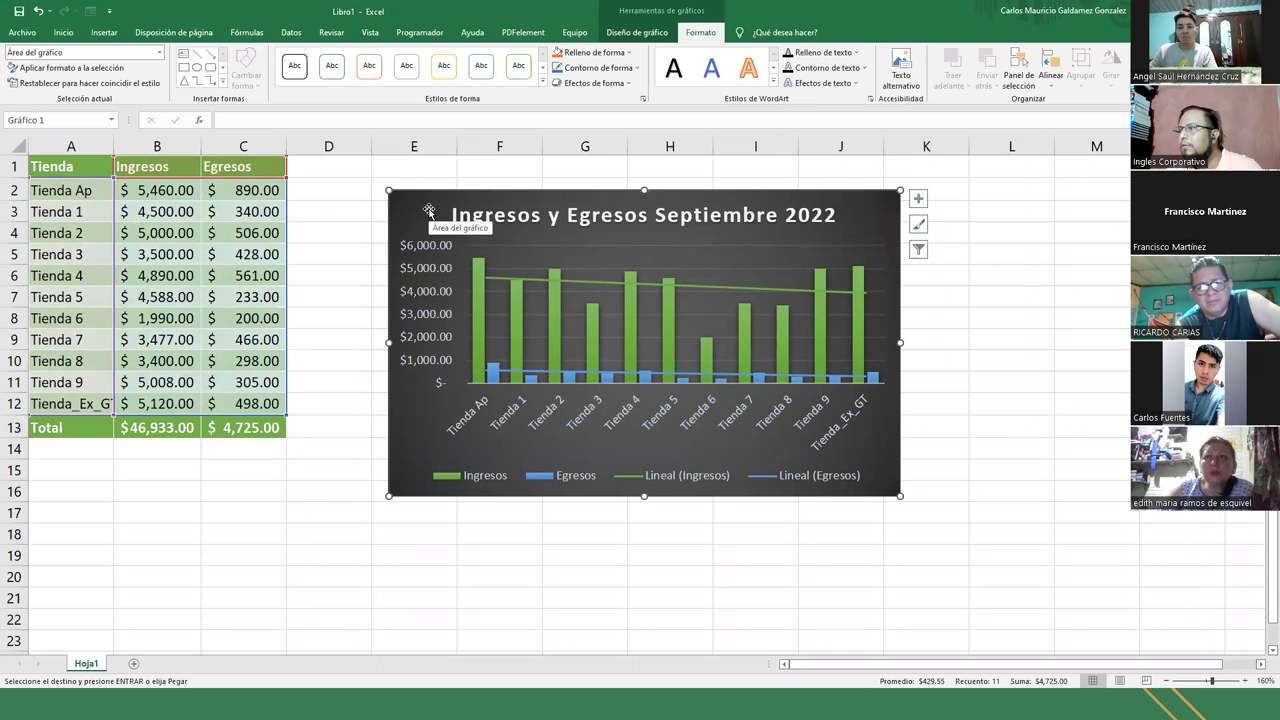
Step: Open the chart area's fill options, try a solid blue fill, and replace it with a gradient fill
double_click(865, 240)
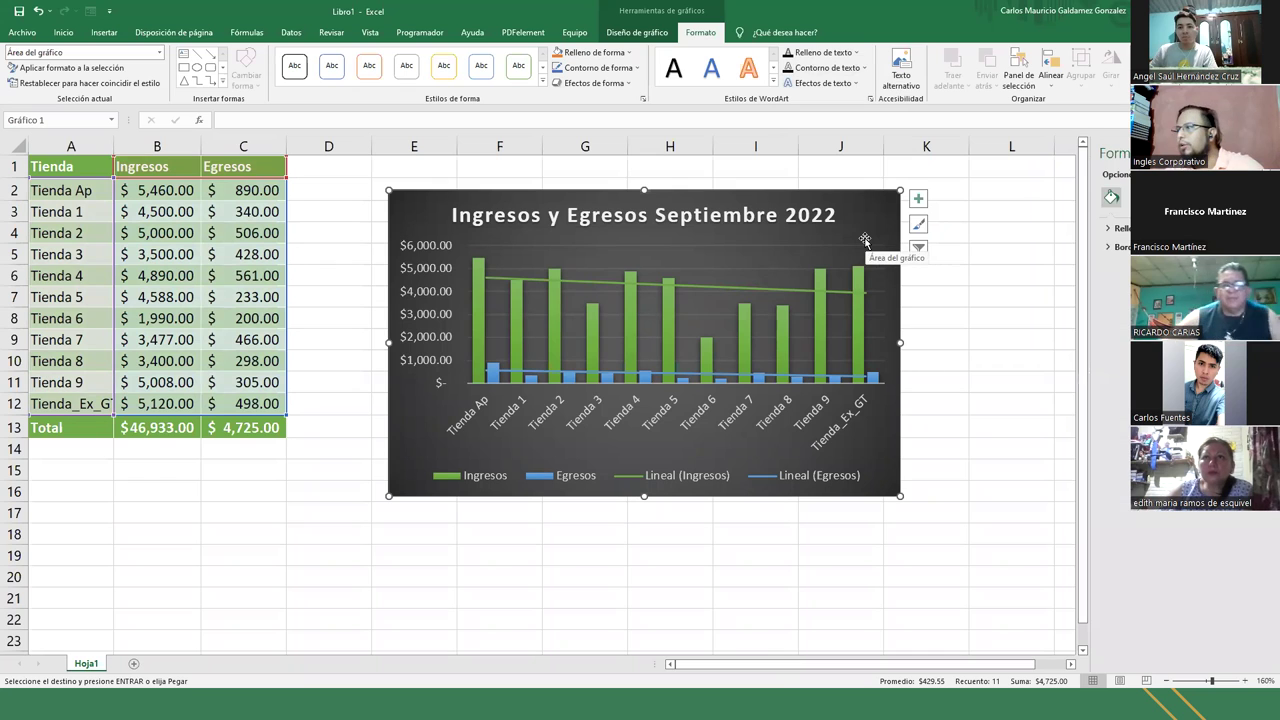
left_click(1115, 228)
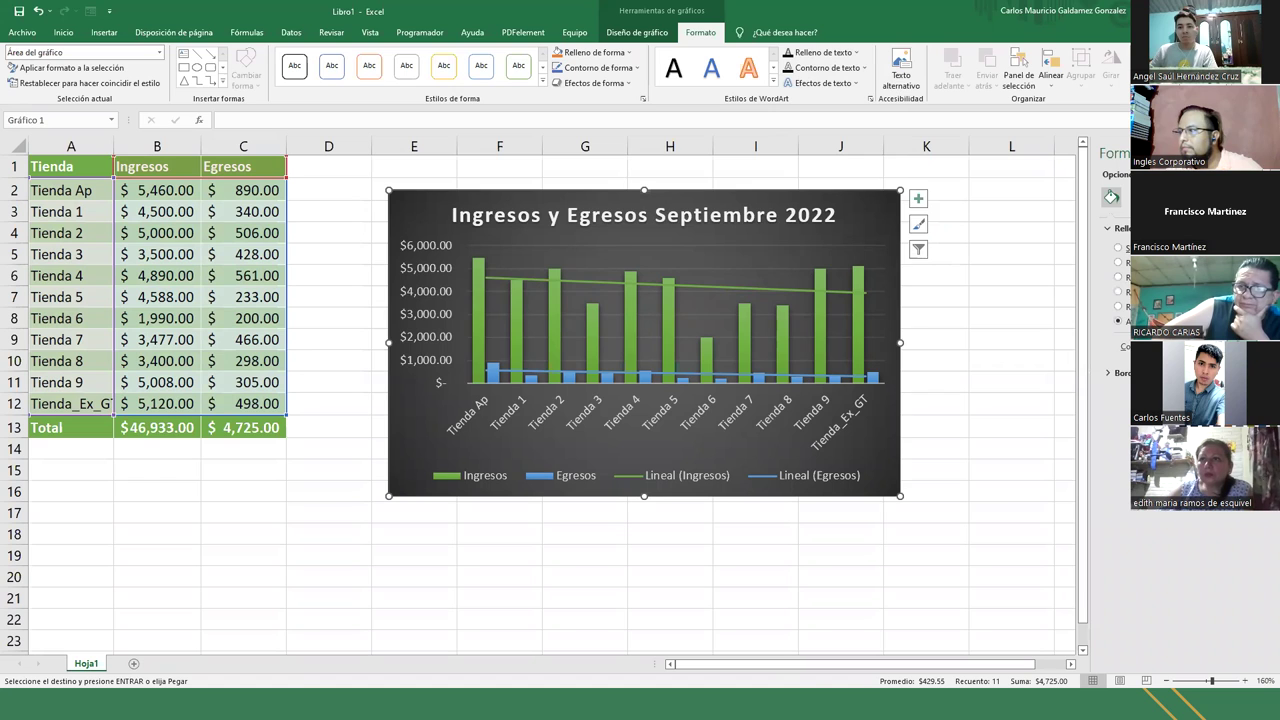
left_click(1118, 262)
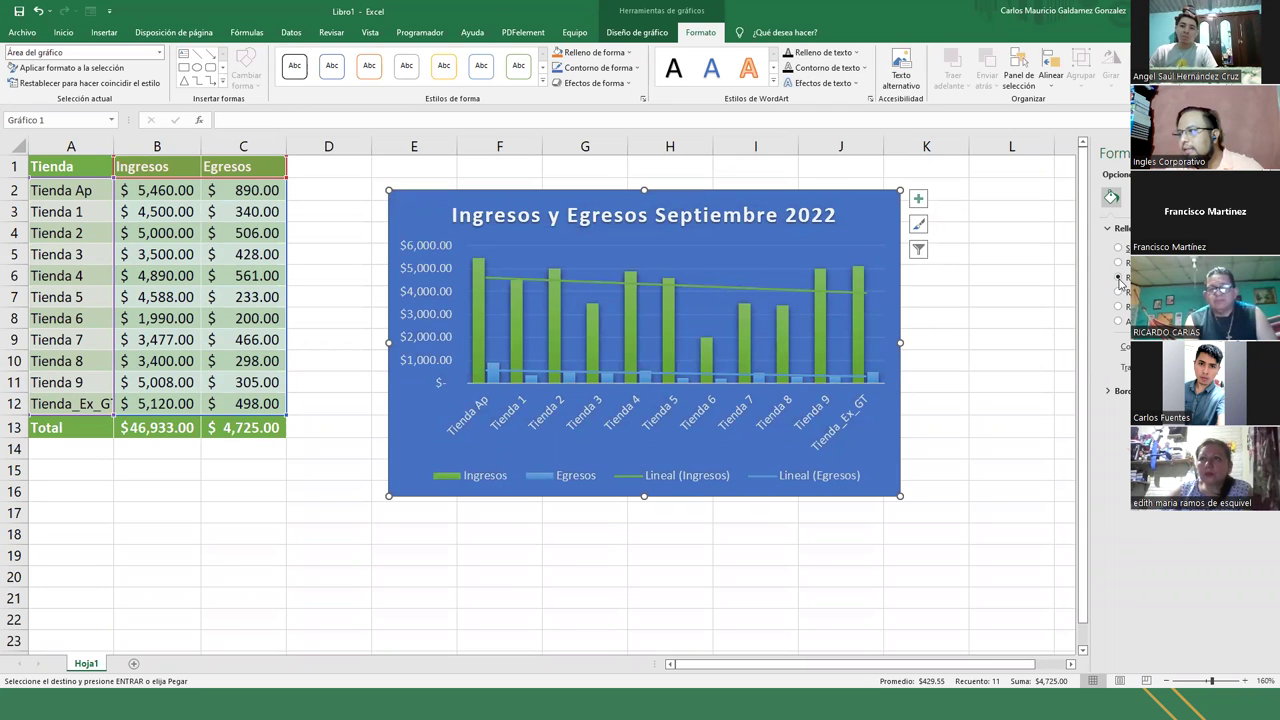
left_click(1119, 279)
left_click_drag(1200, 523, 1193, 523)
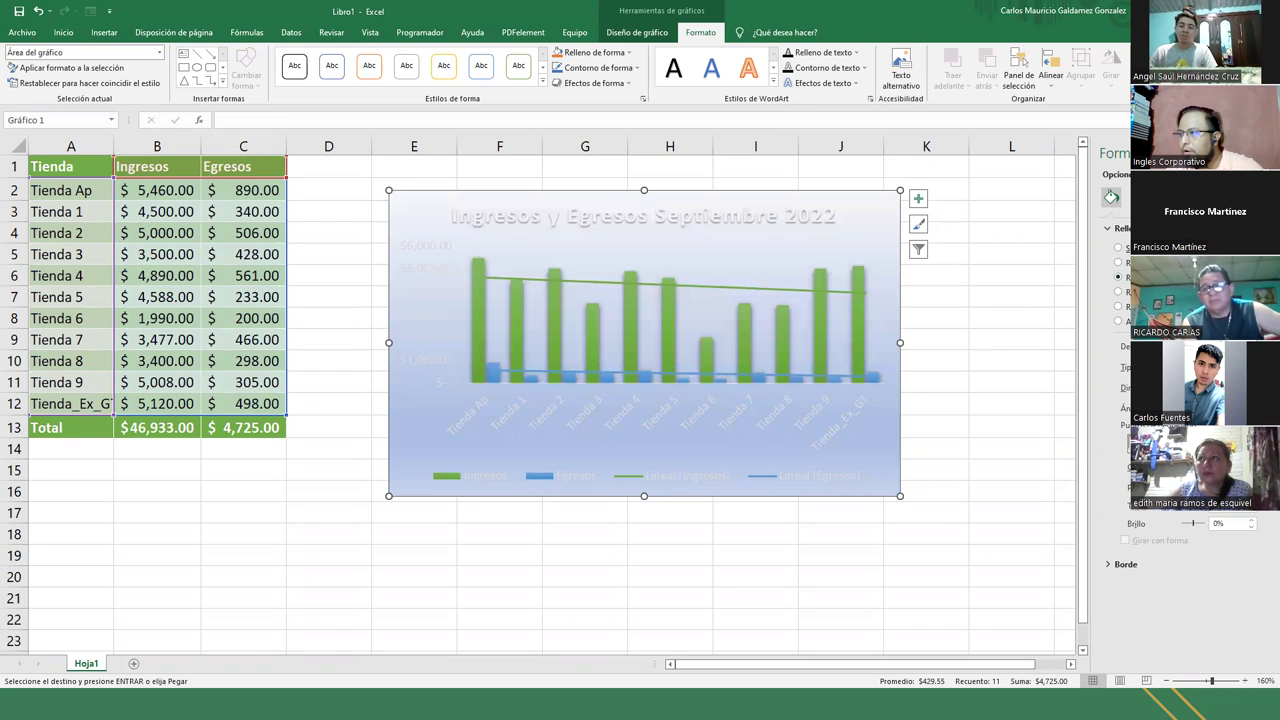
Step: Undo the pale chart background and try yellow for the gradient's middle color, replacing it with light blue
key("ctrl+z")
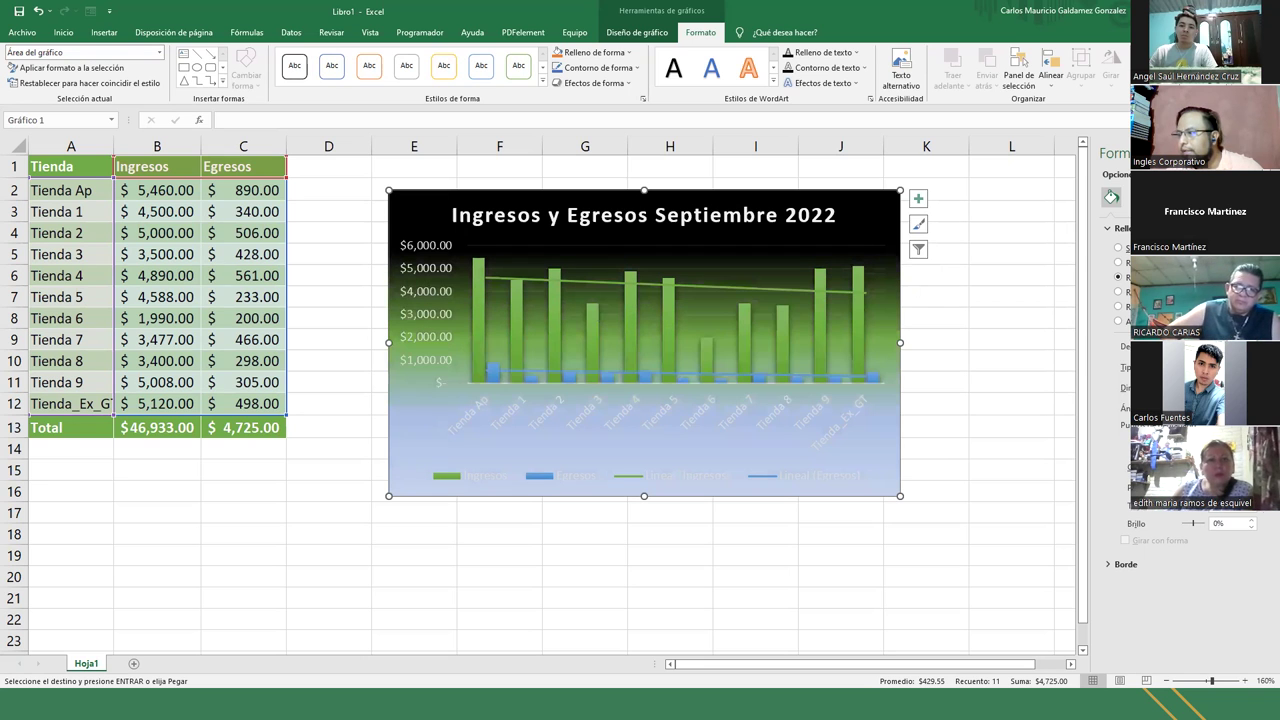
left_click(1235, 467)
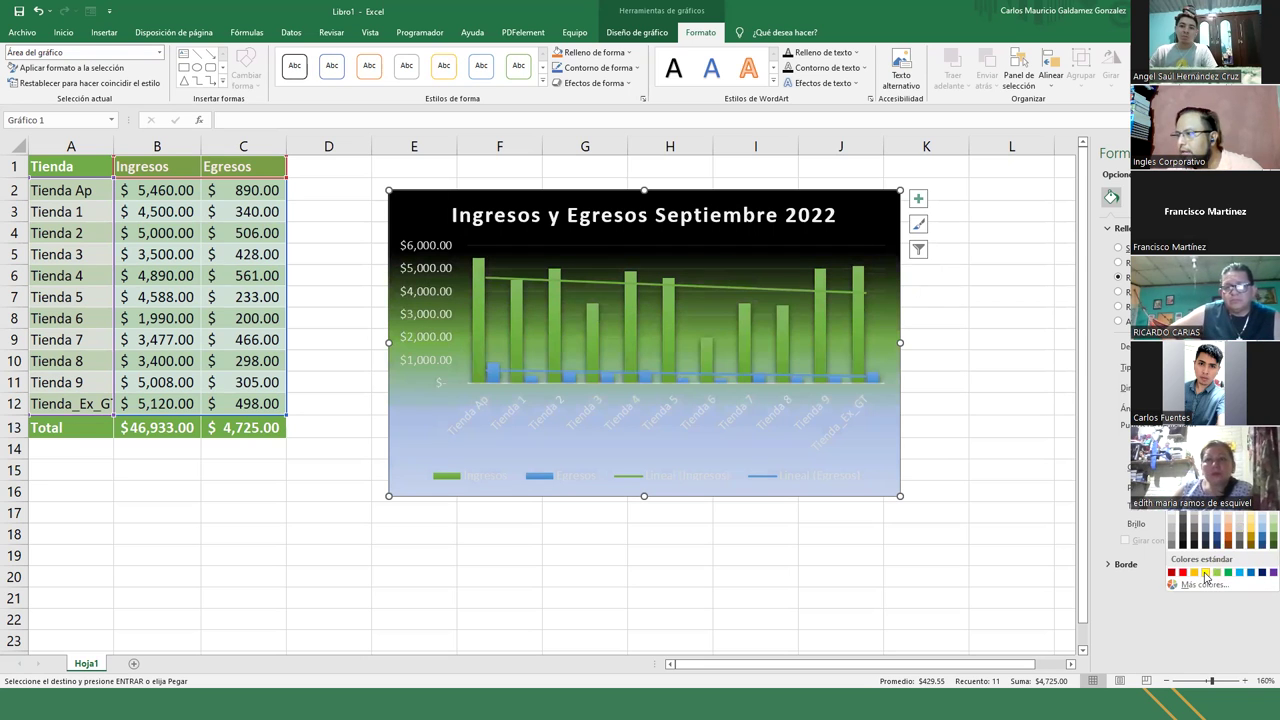
left_click(1205, 573)
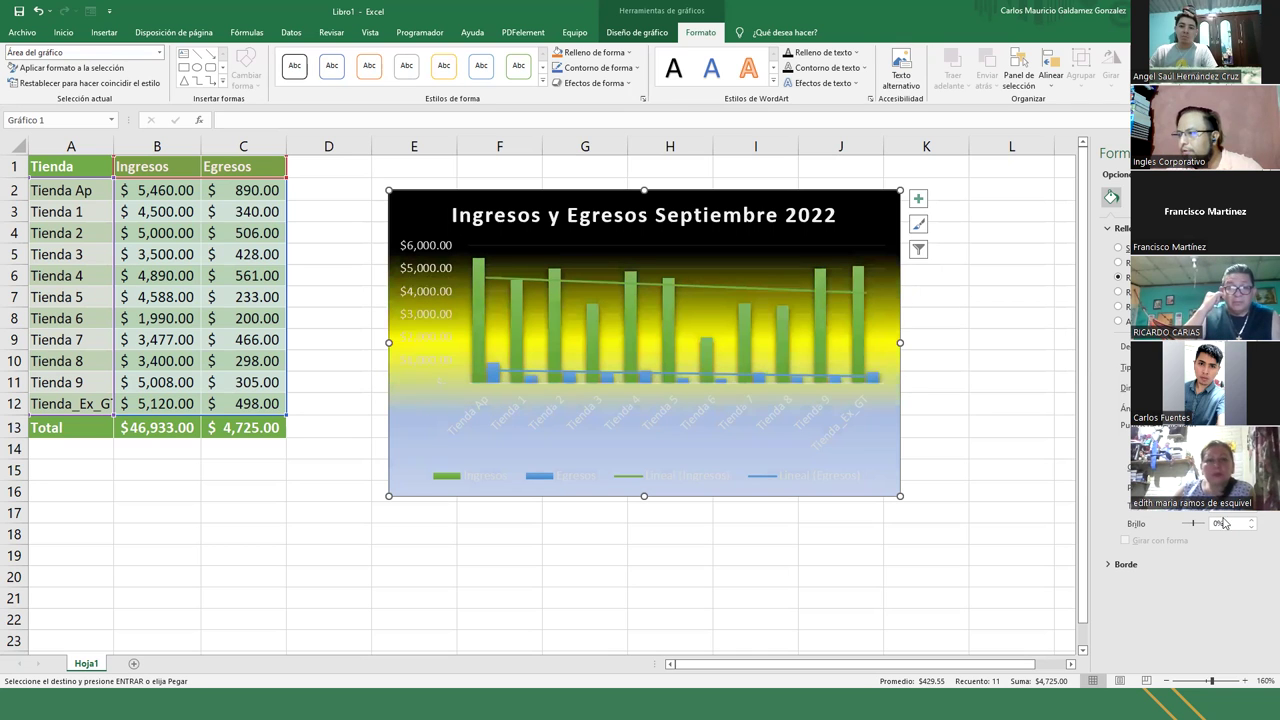
left_click(1235, 467)
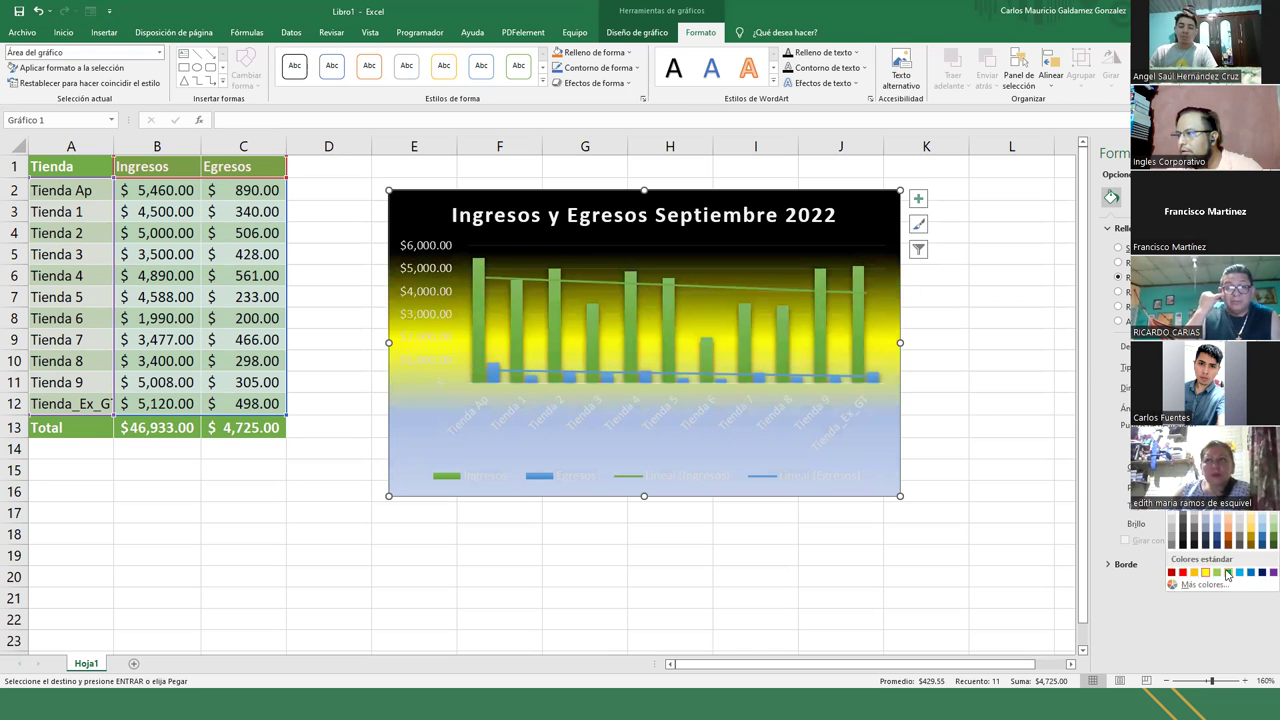
left_click(1237, 573)
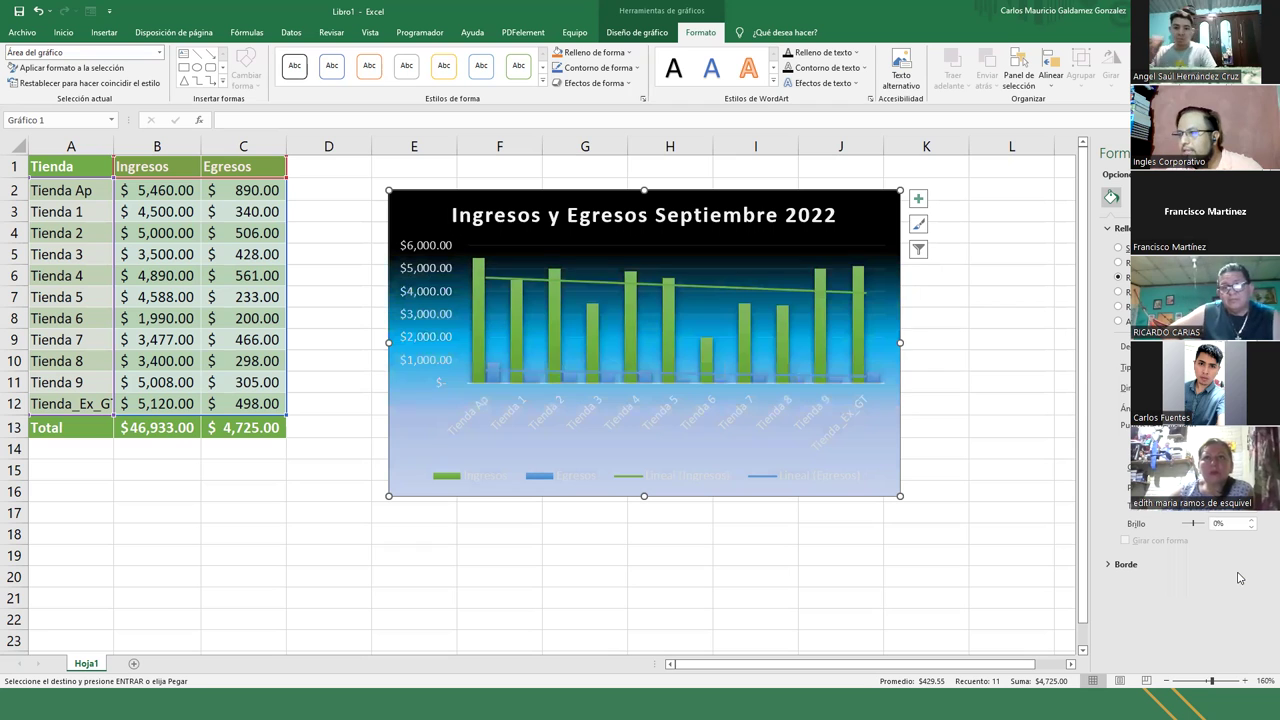
left_click_drag(1195, 523, 1202, 523)
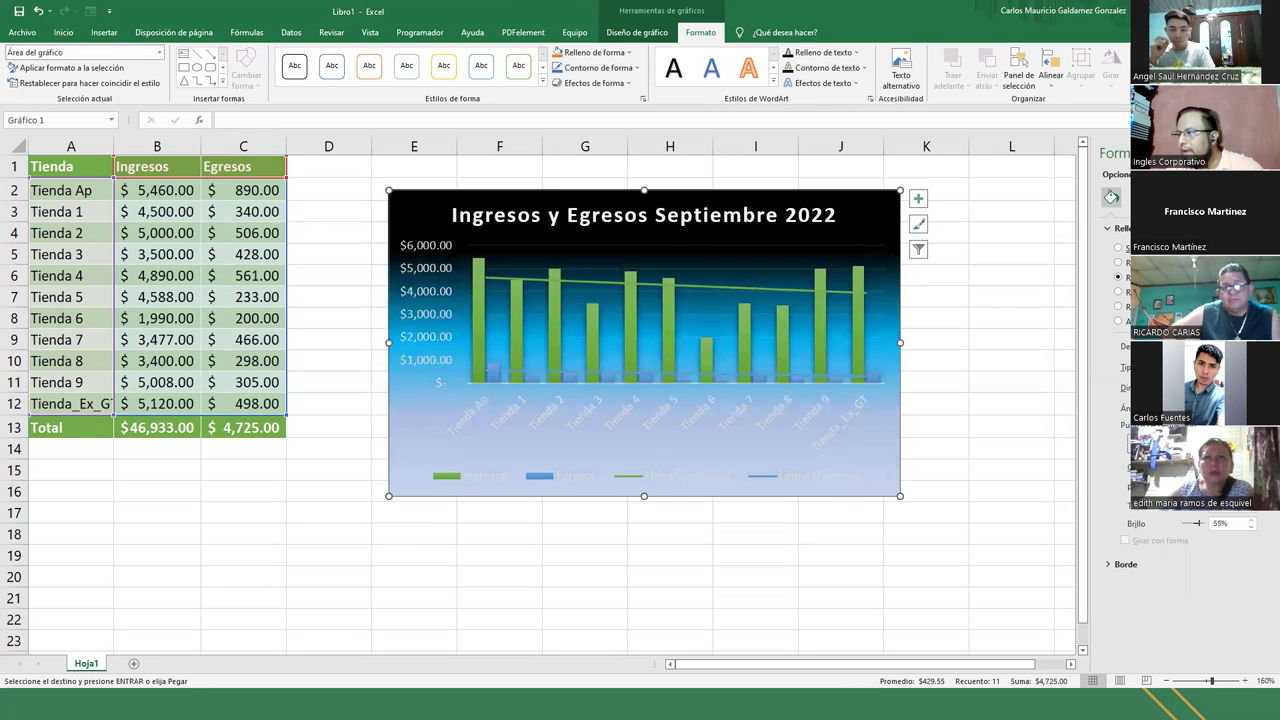
Step: Set the chart background gradient's third stop to a 25% darker orange and its last stop to gray
left_click(1235, 467)
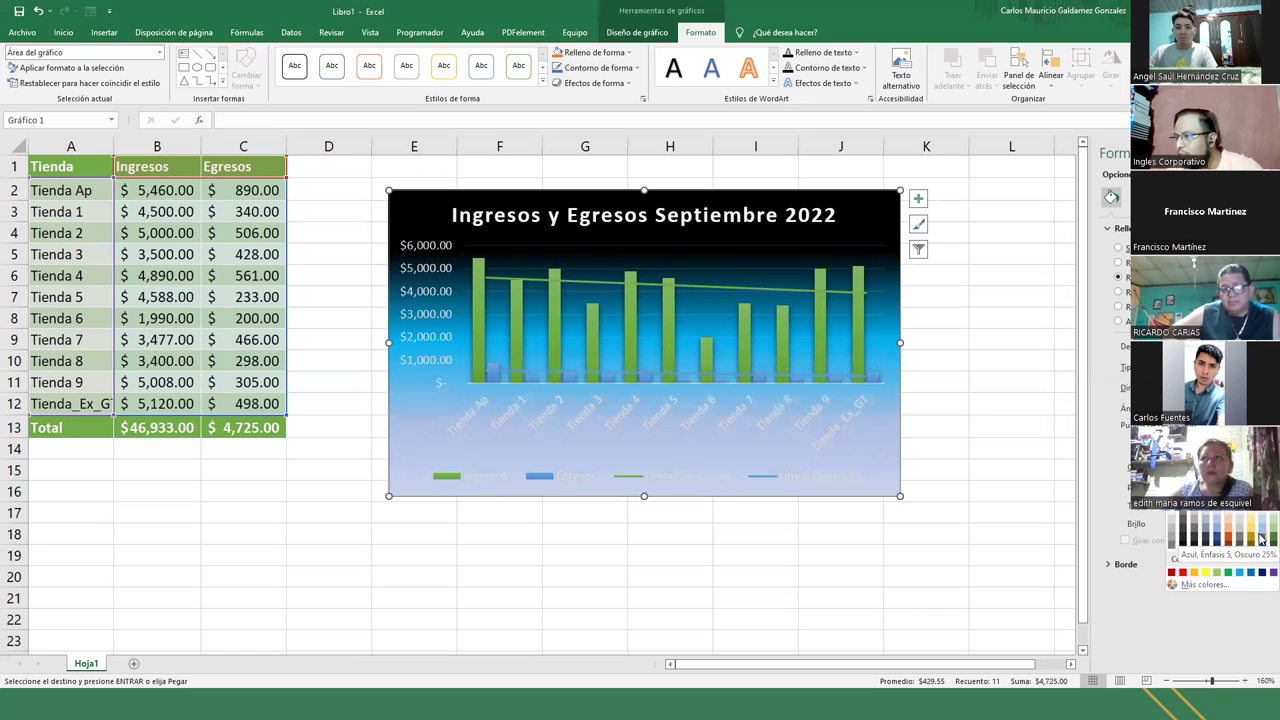
left_click(1225, 540)
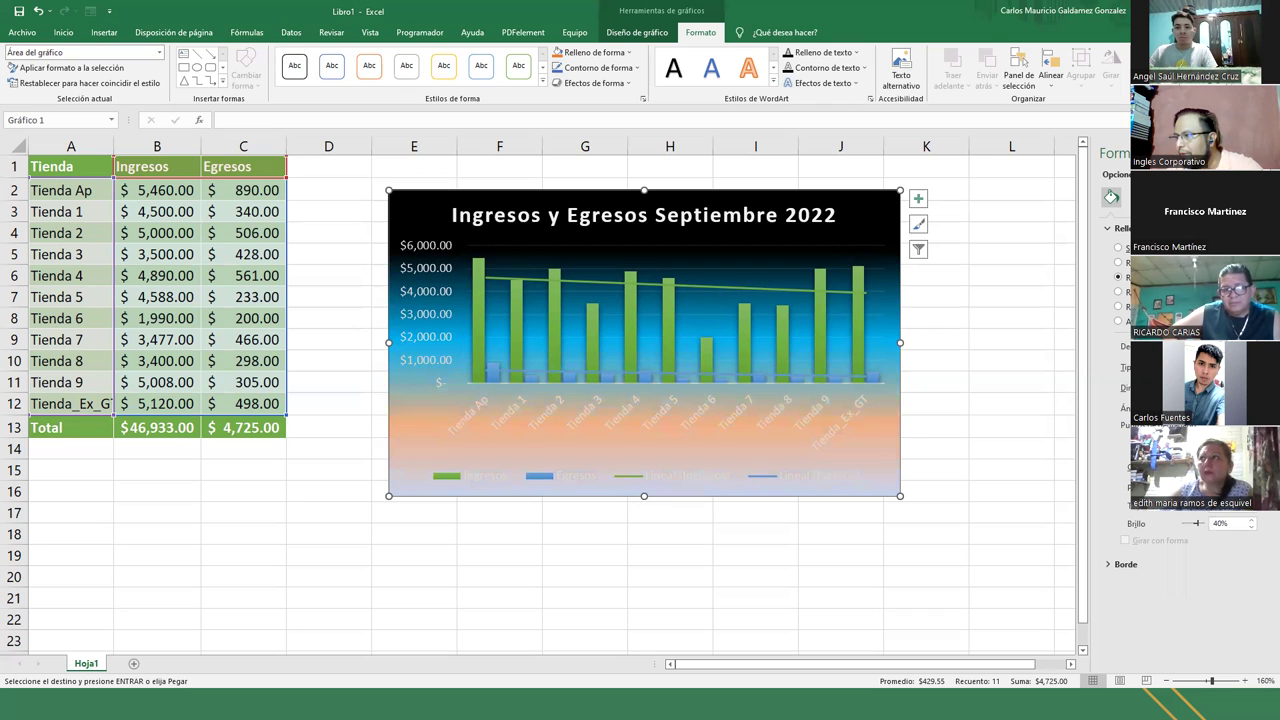
left_click(1240, 488)
left_click(1231, 538)
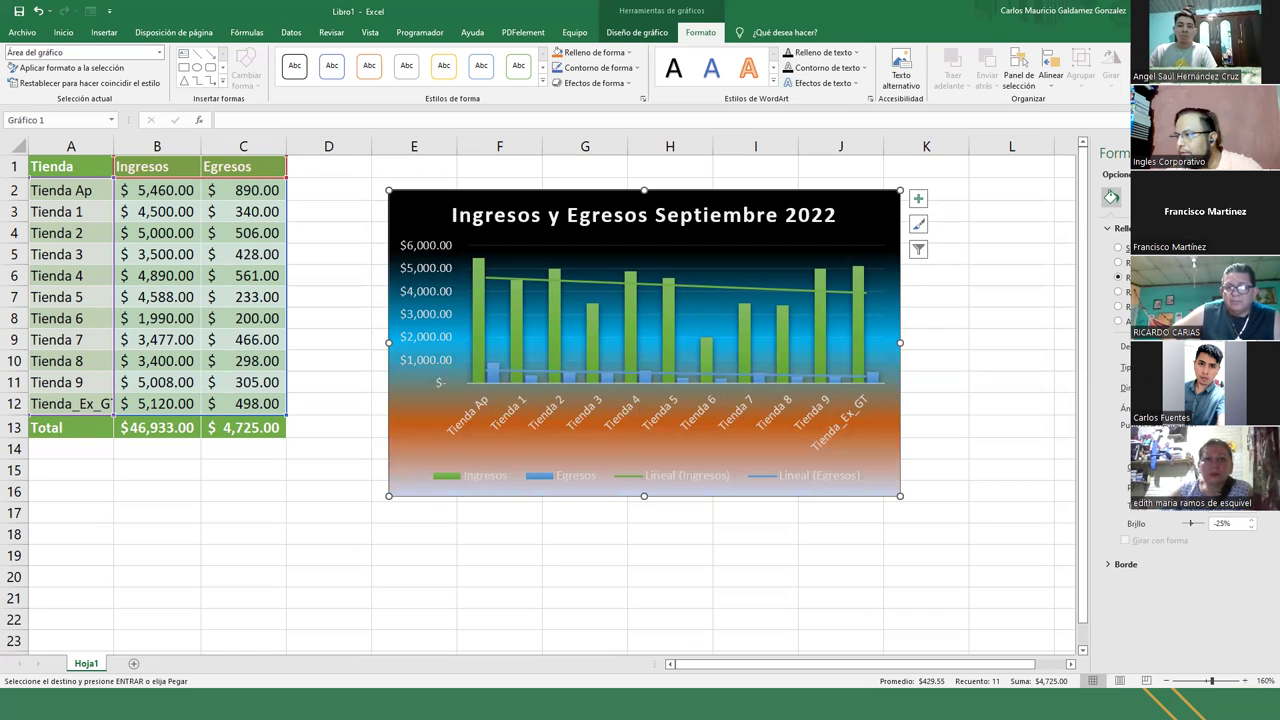
left_click(1240, 488)
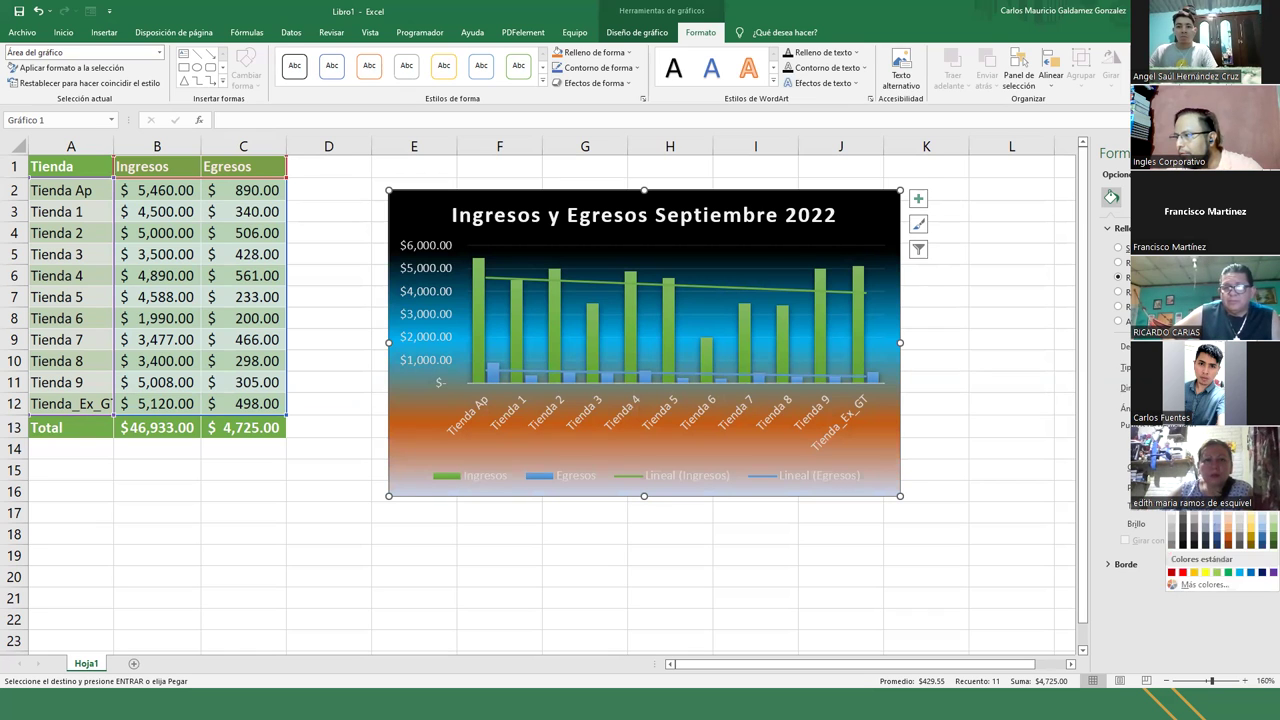
left_click(1198, 522)
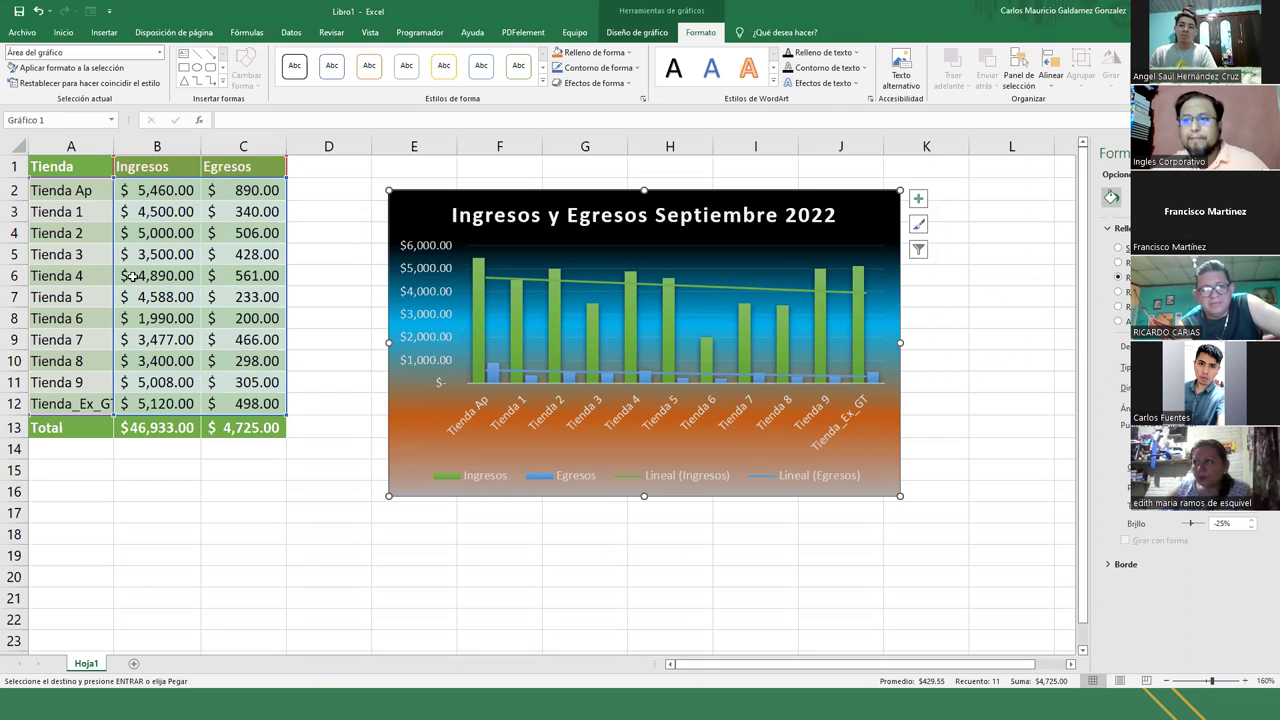
Step: Deselect the chart, switch to the Sesión 15- Excel Basico workbook, and select the source range A1:C12 without the total row
left_click(442, 470)
left_click(57, 168)
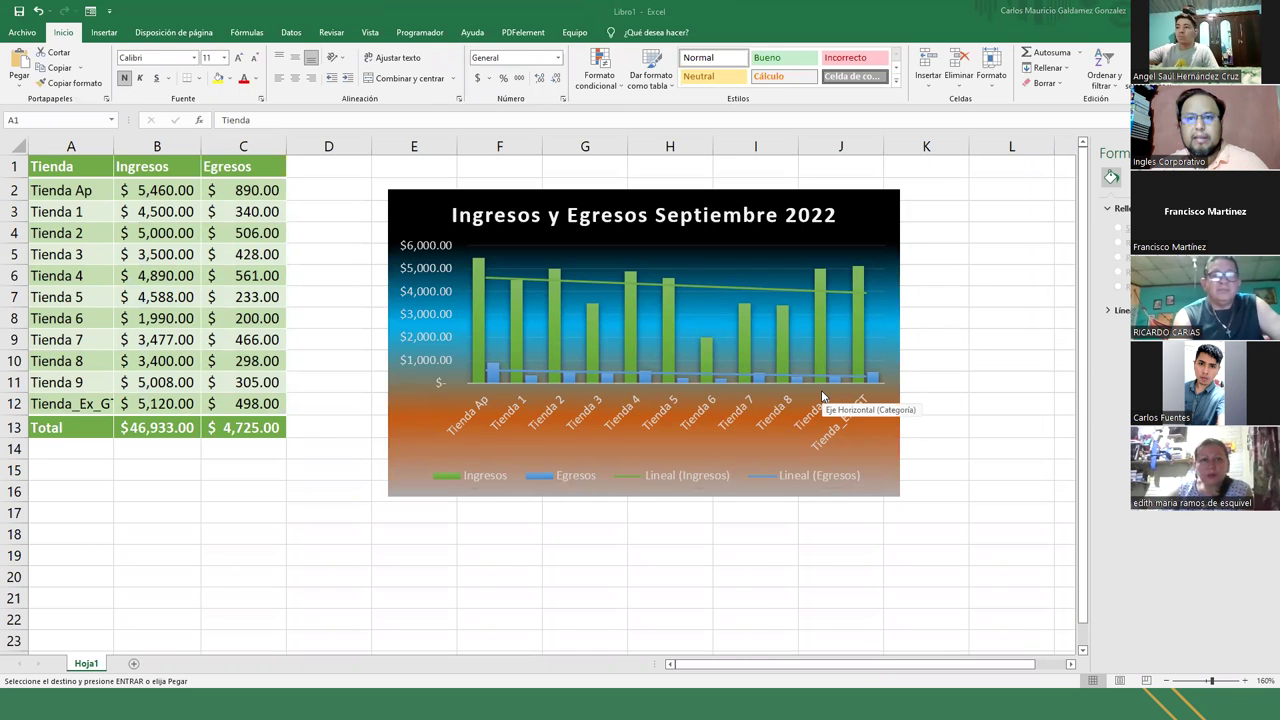
key("alt+Tab")
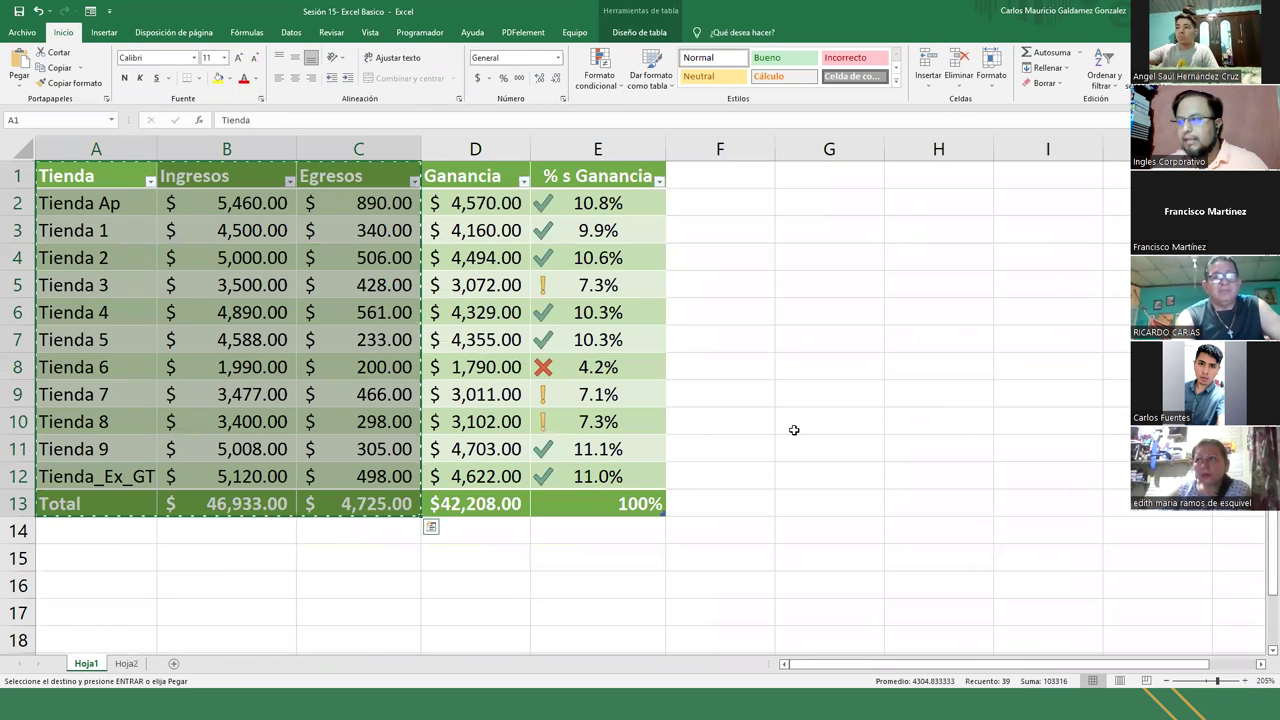
left_click(355, 373)
left_click_drag(111, 178, 333, 470)
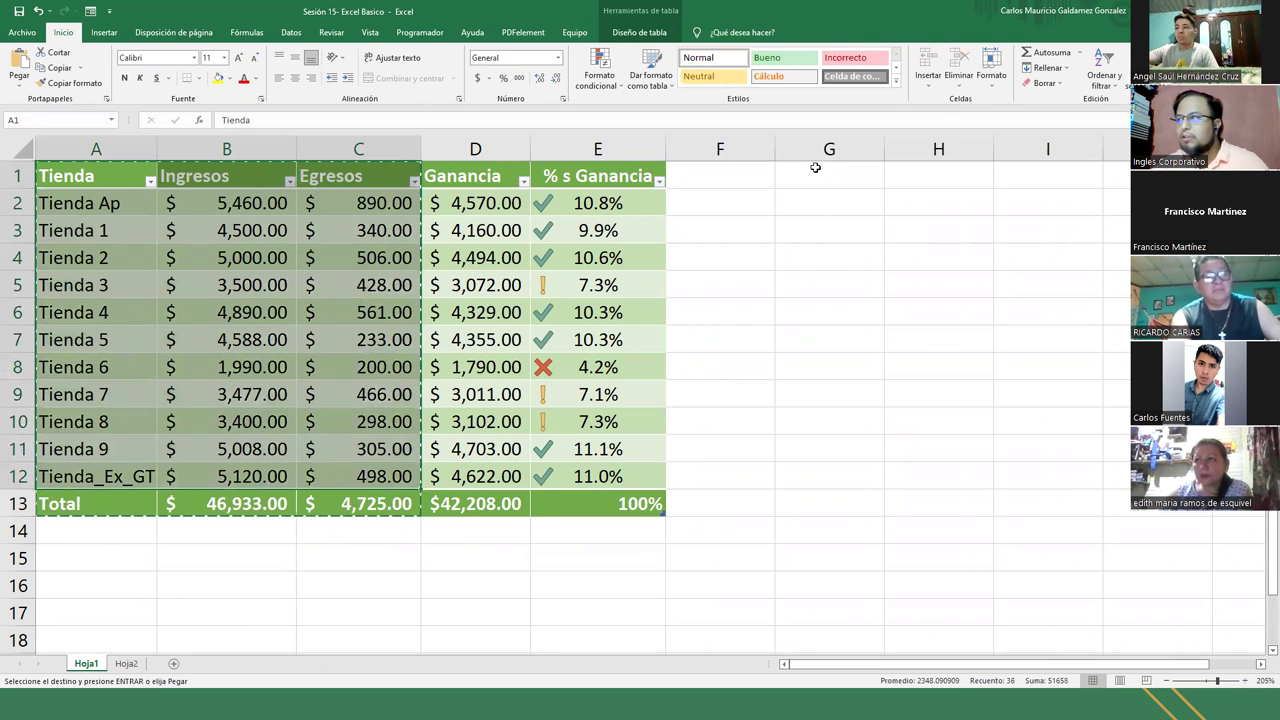
Step: Return to the Libro1 workbook and autofit column A to the store names
key("alt+Tab")
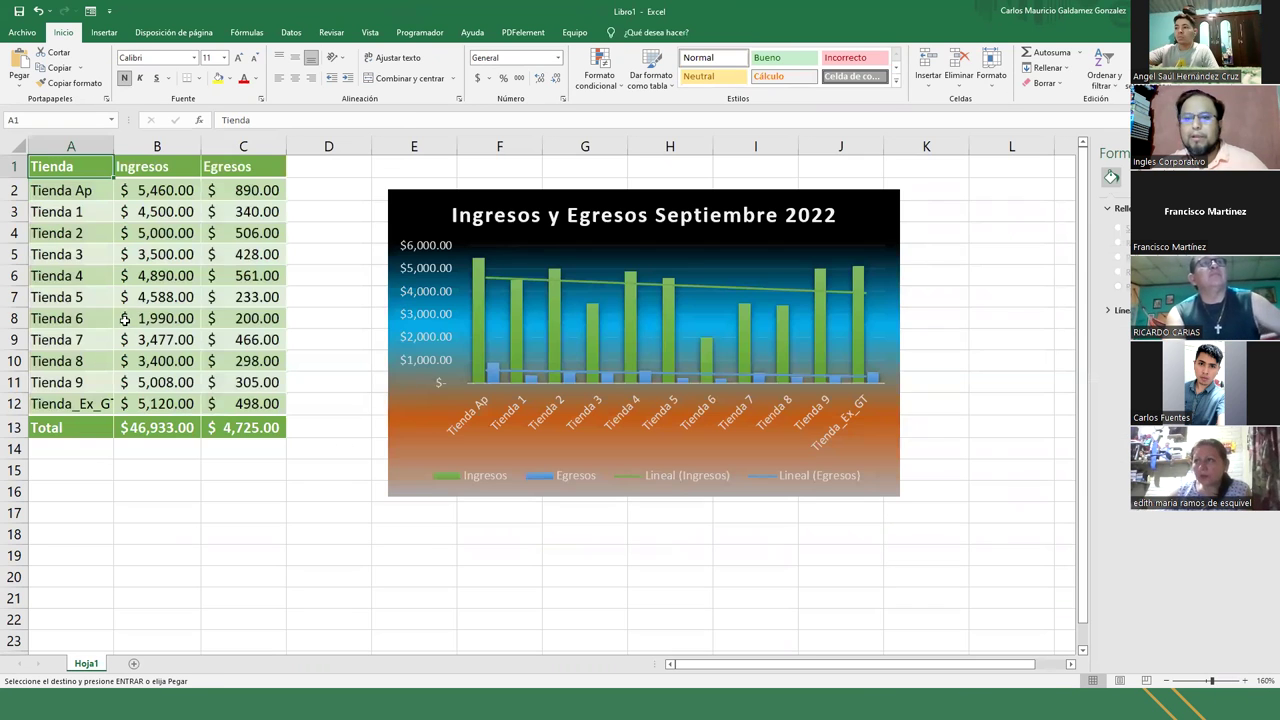
left_click(162, 397)
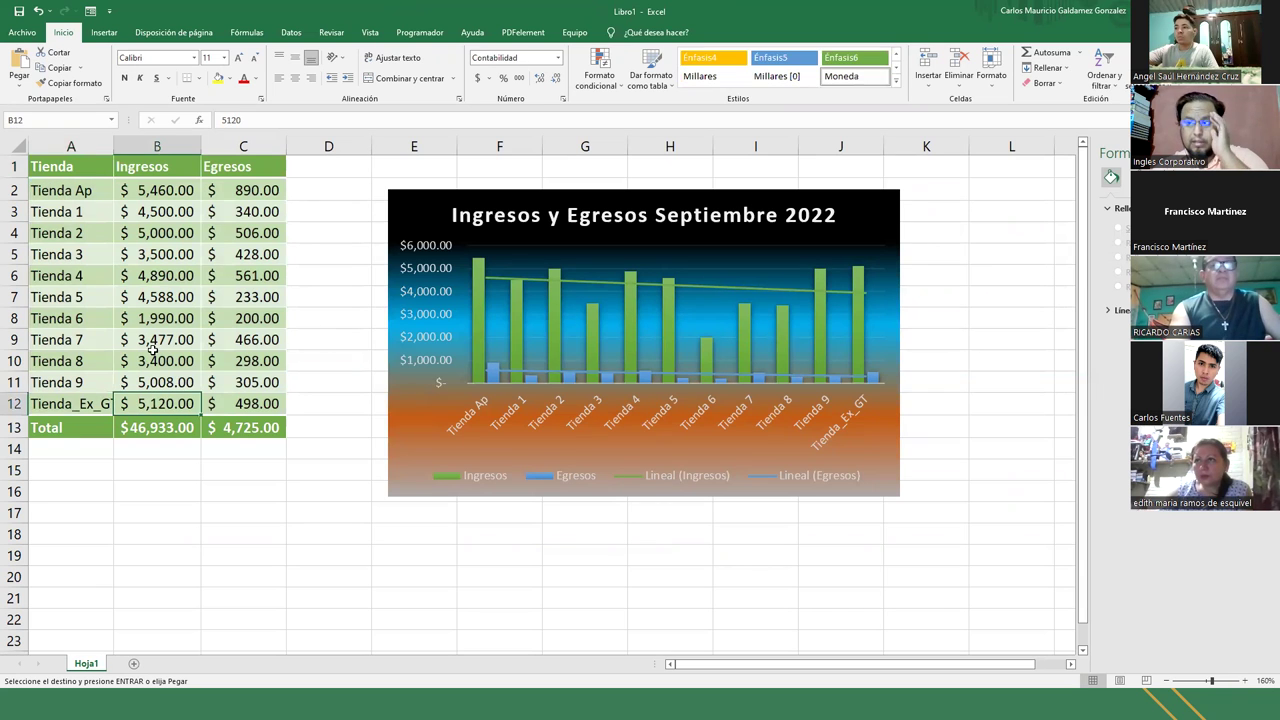
double_click(114, 146)
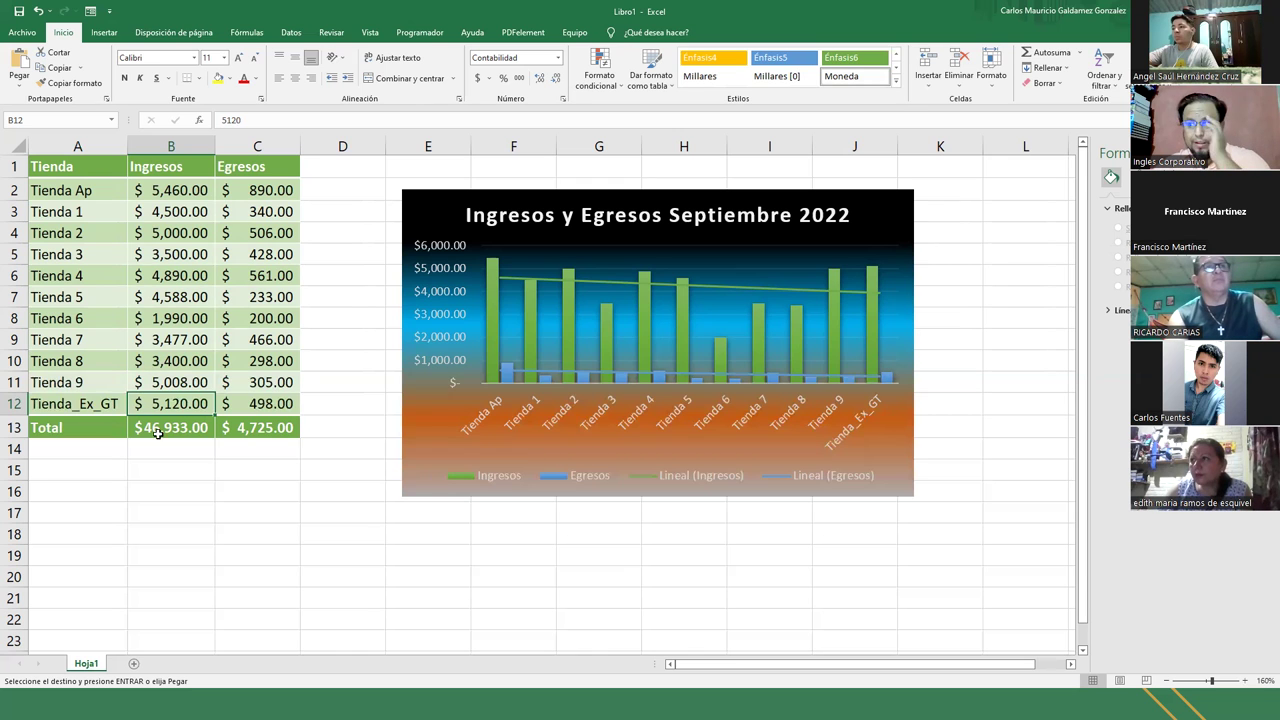
Step: Give all the Ingresos columns a gradient fill with the gold preset
left_click(493, 330)
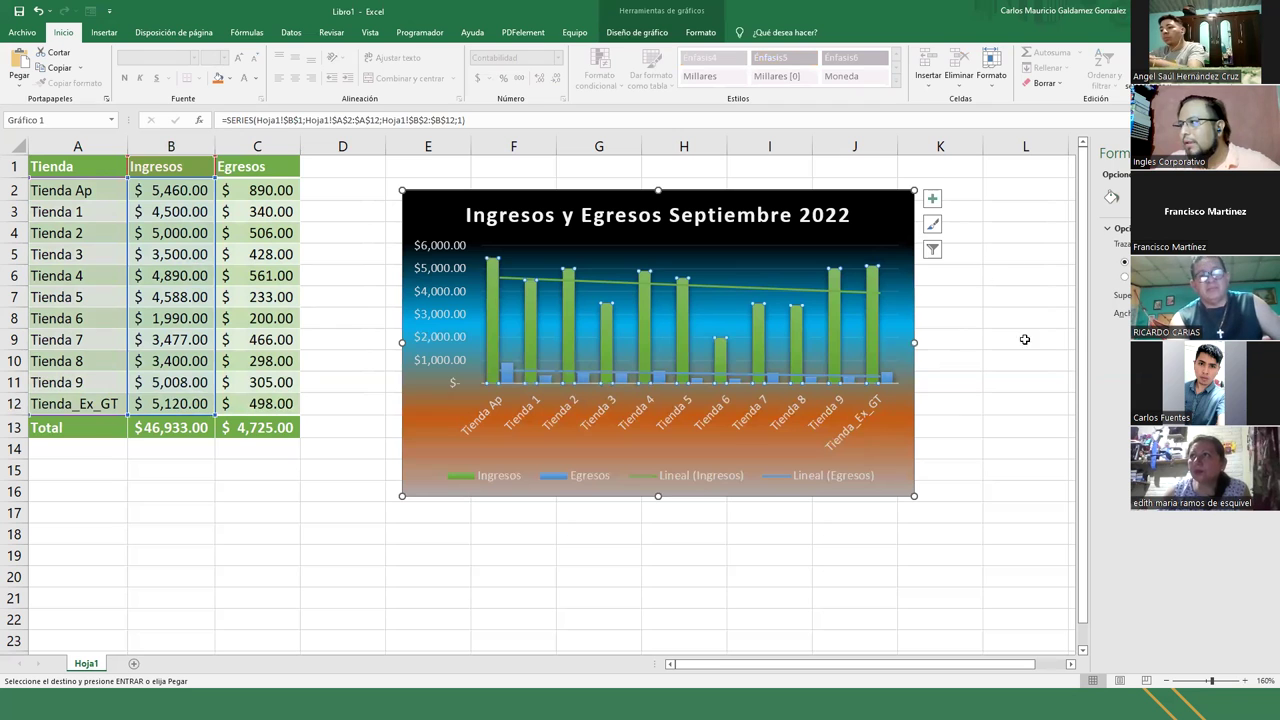
left_click(1108, 207)
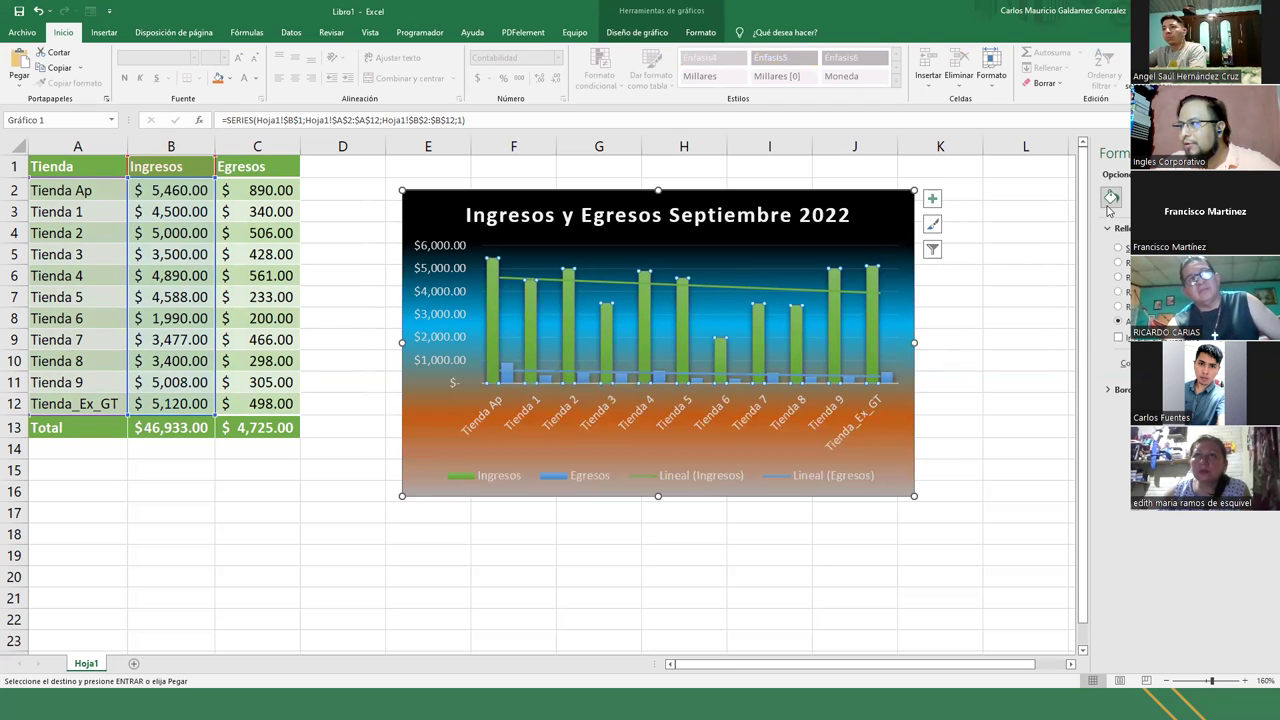
left_click(1120, 278)
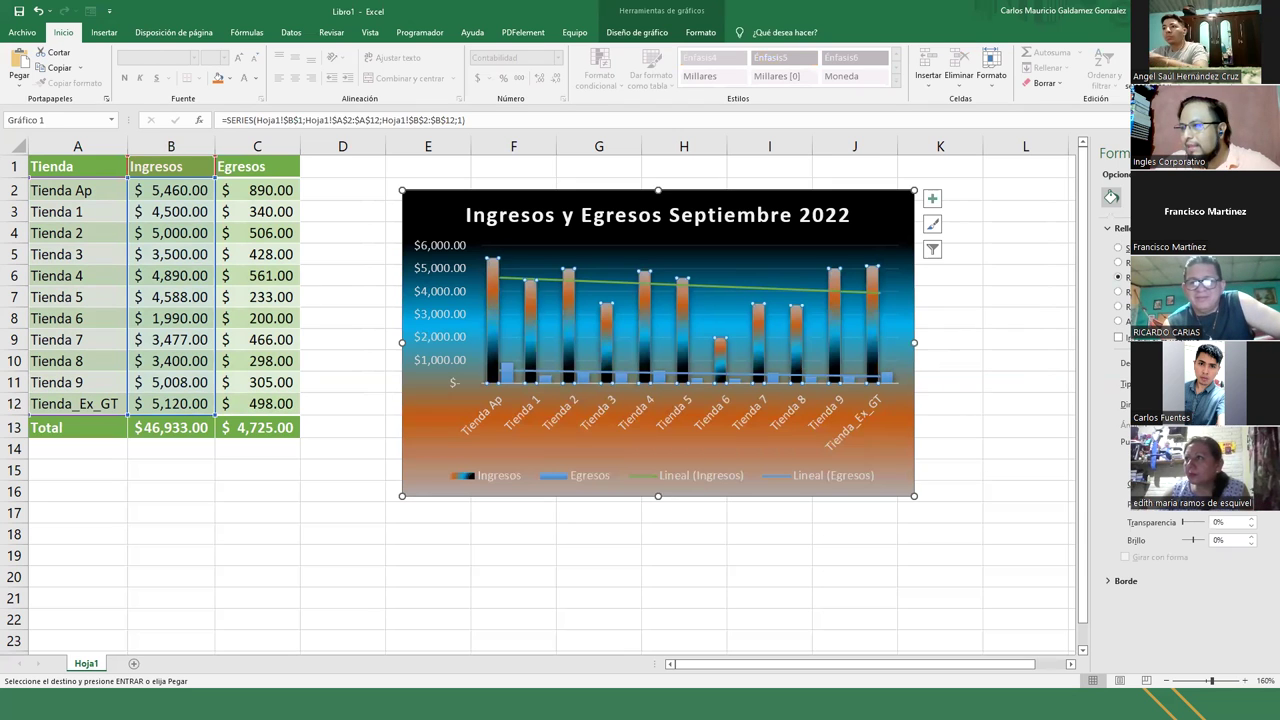
left_click(1240, 363)
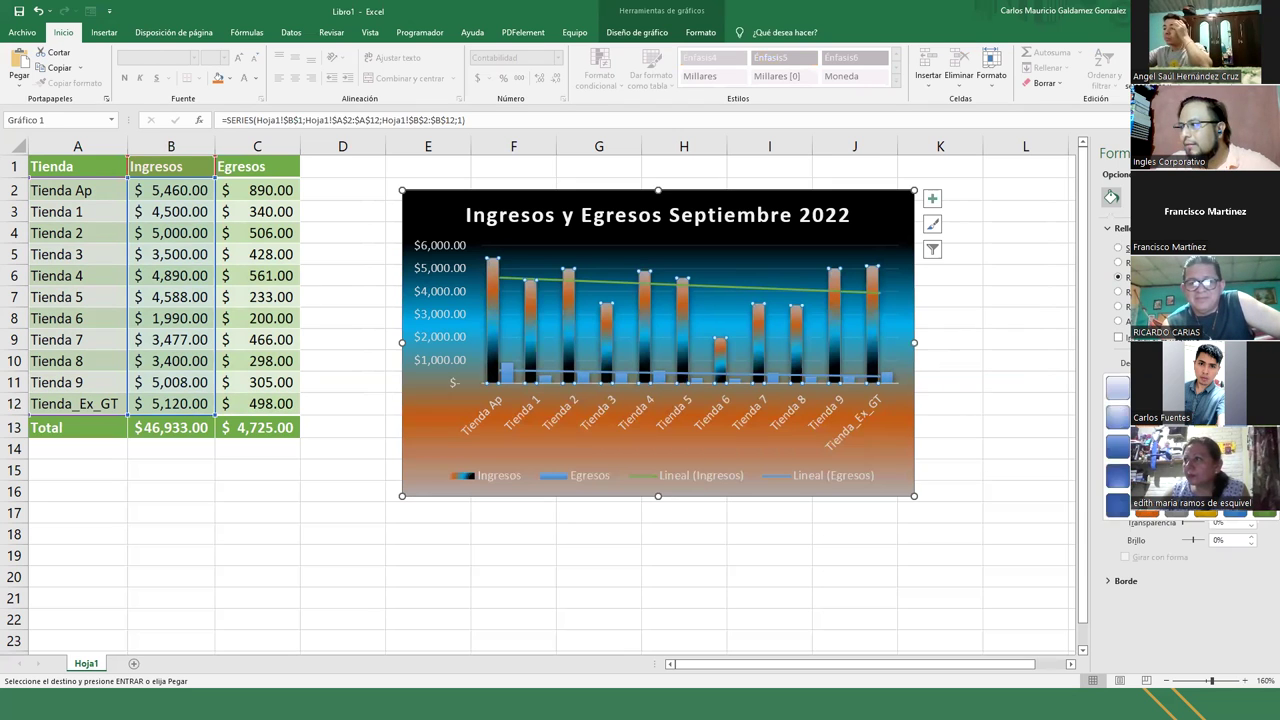
left_click(1121, 484)
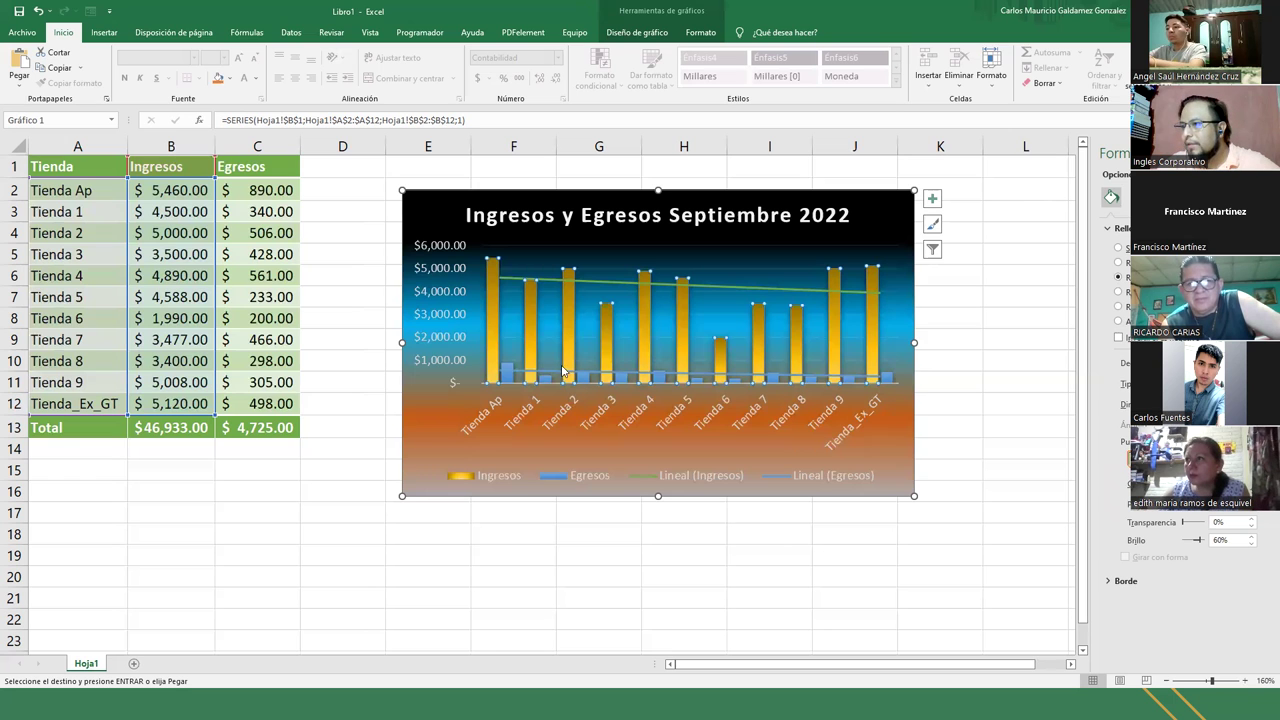
Step: Give the Egresos columns a preset gradient fill, trying green and replacing it with dark blue
left_click(508, 378)
left_click(508, 376)
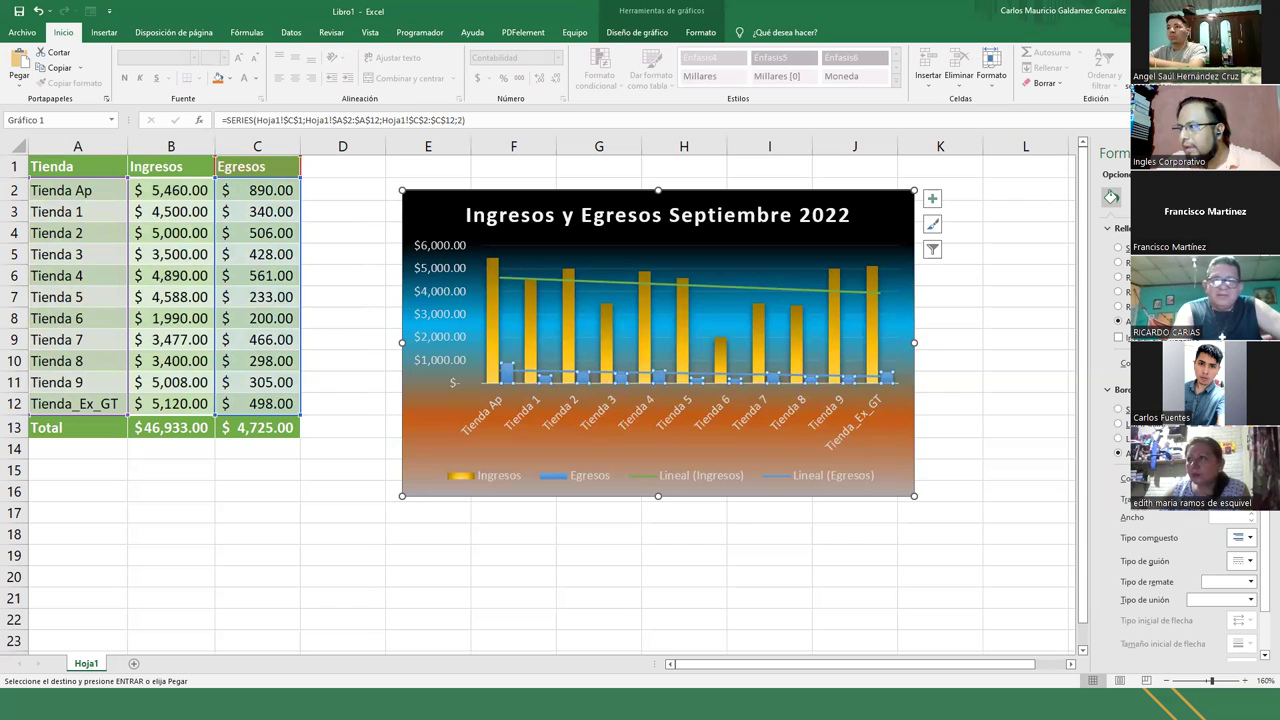
left_click(1118, 277)
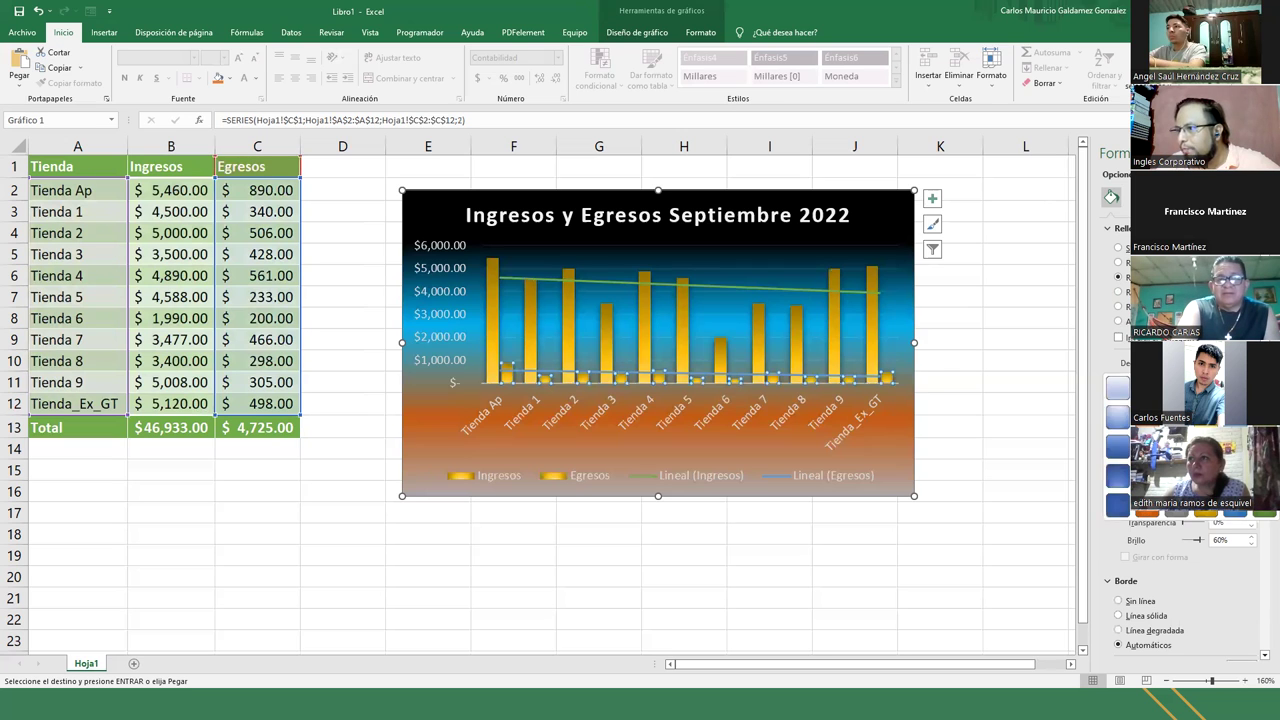
left_click(1265, 505)
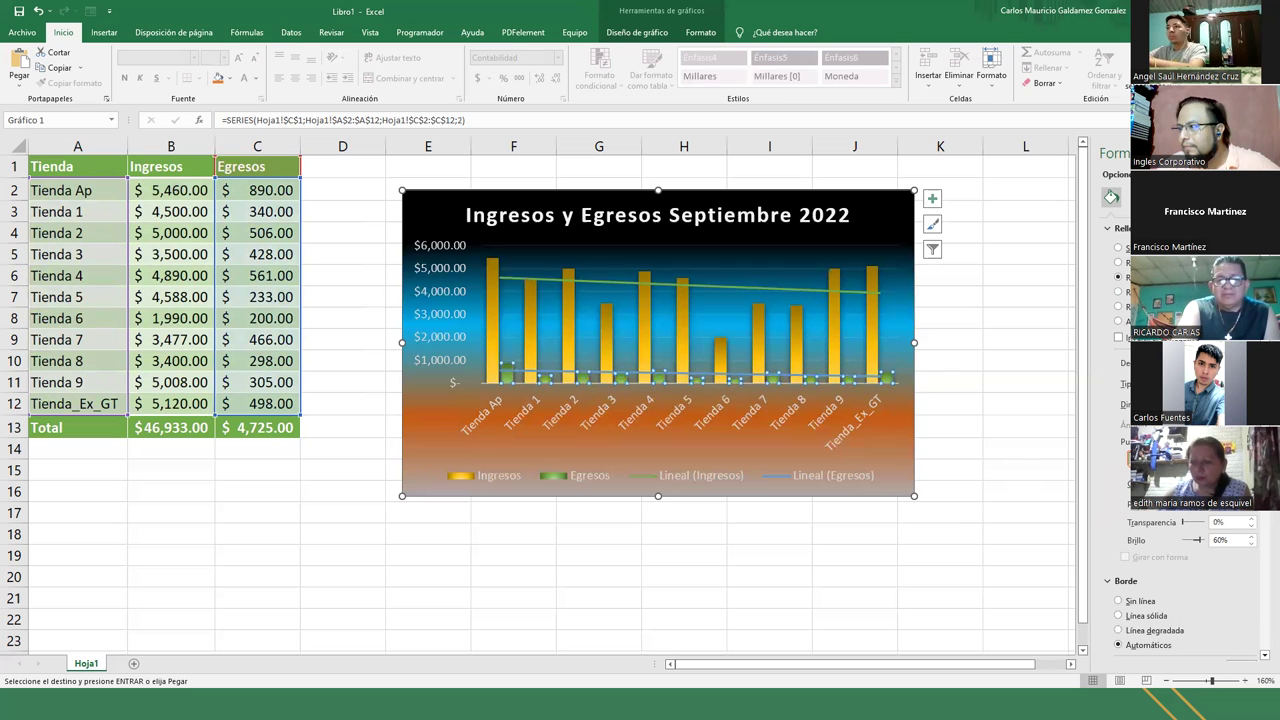
left_click(1225, 364)
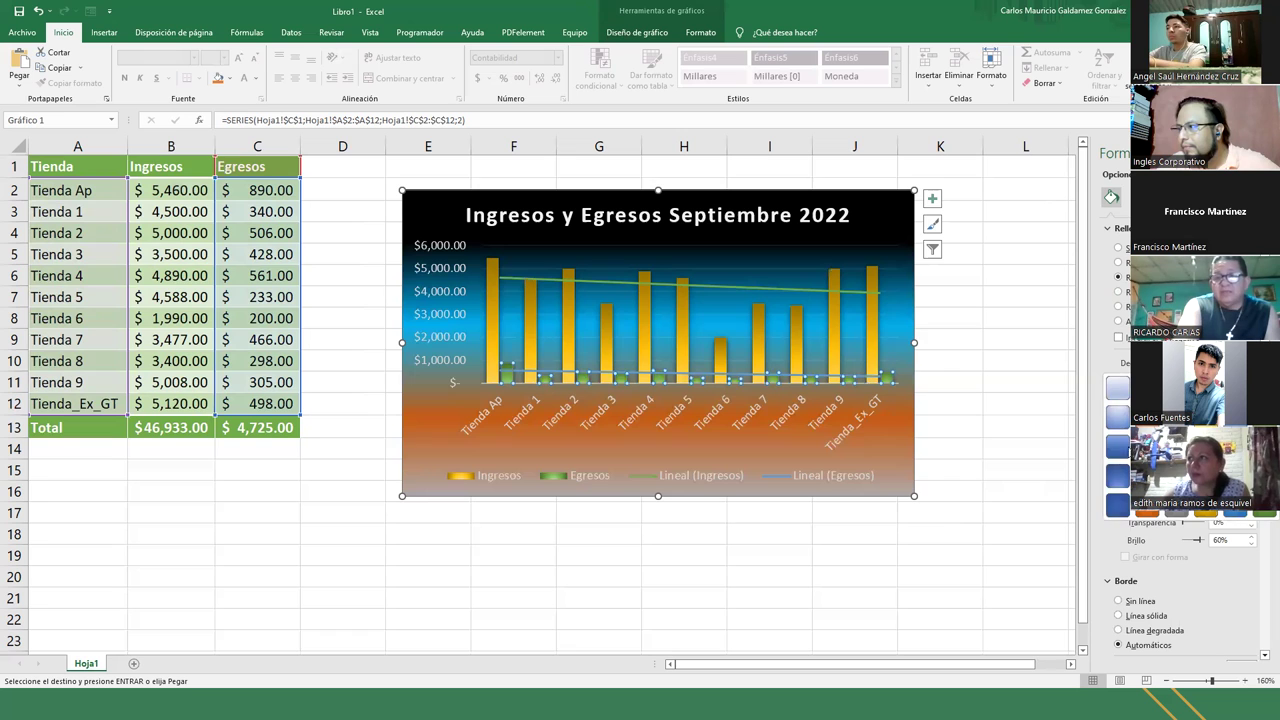
left_click(1118, 458)
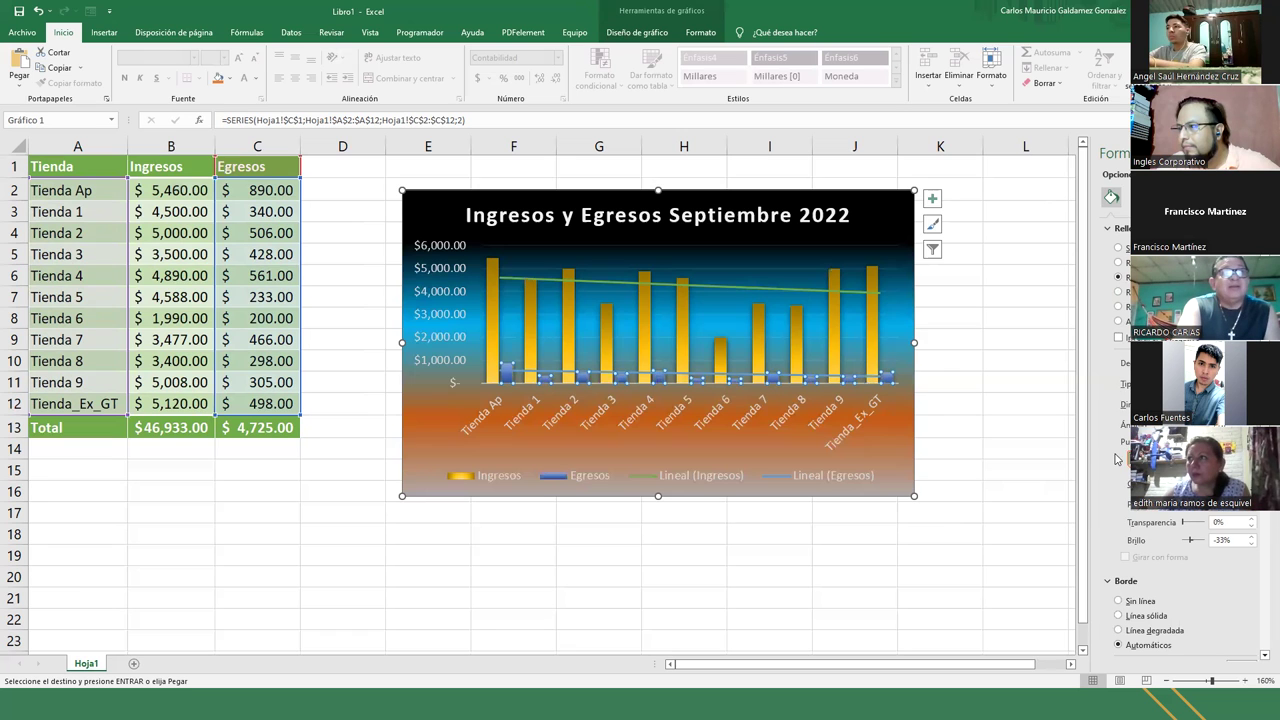
Step: Select only the Tienda Ap column of the Ingresos series and try a light blue gradient, replacing it with gray
left_click(900, 458)
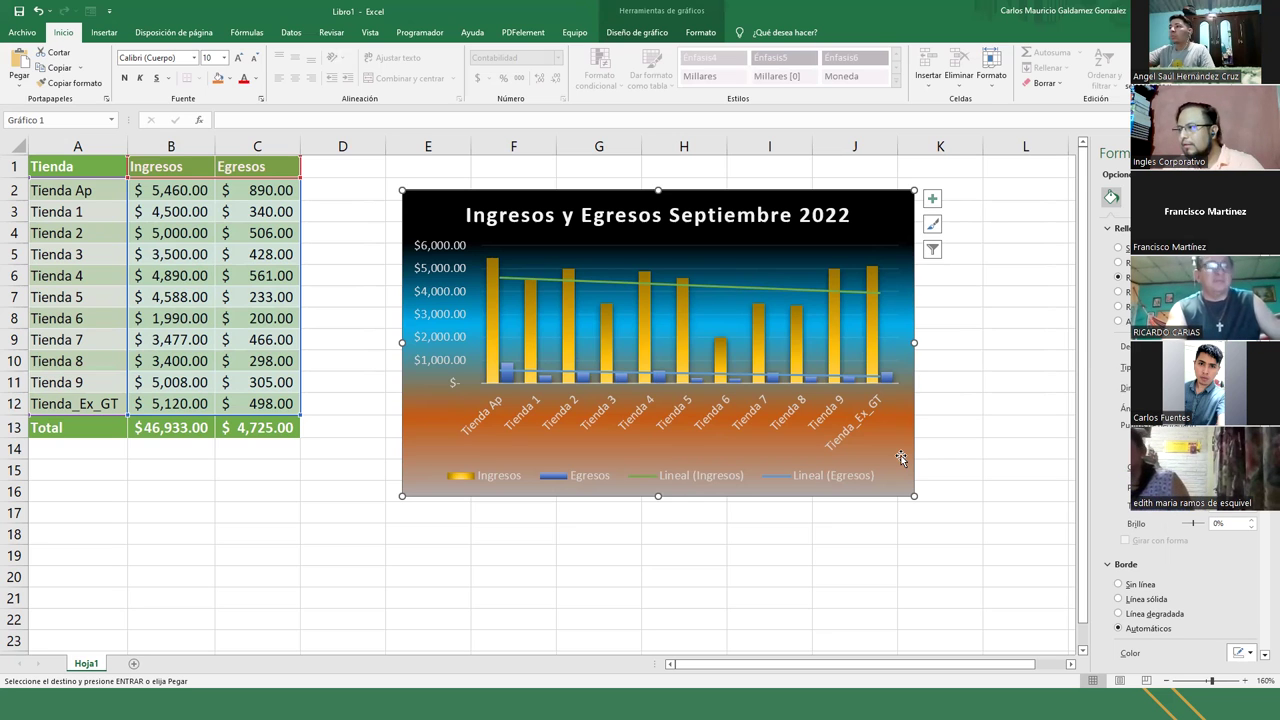
left_click(492, 342)
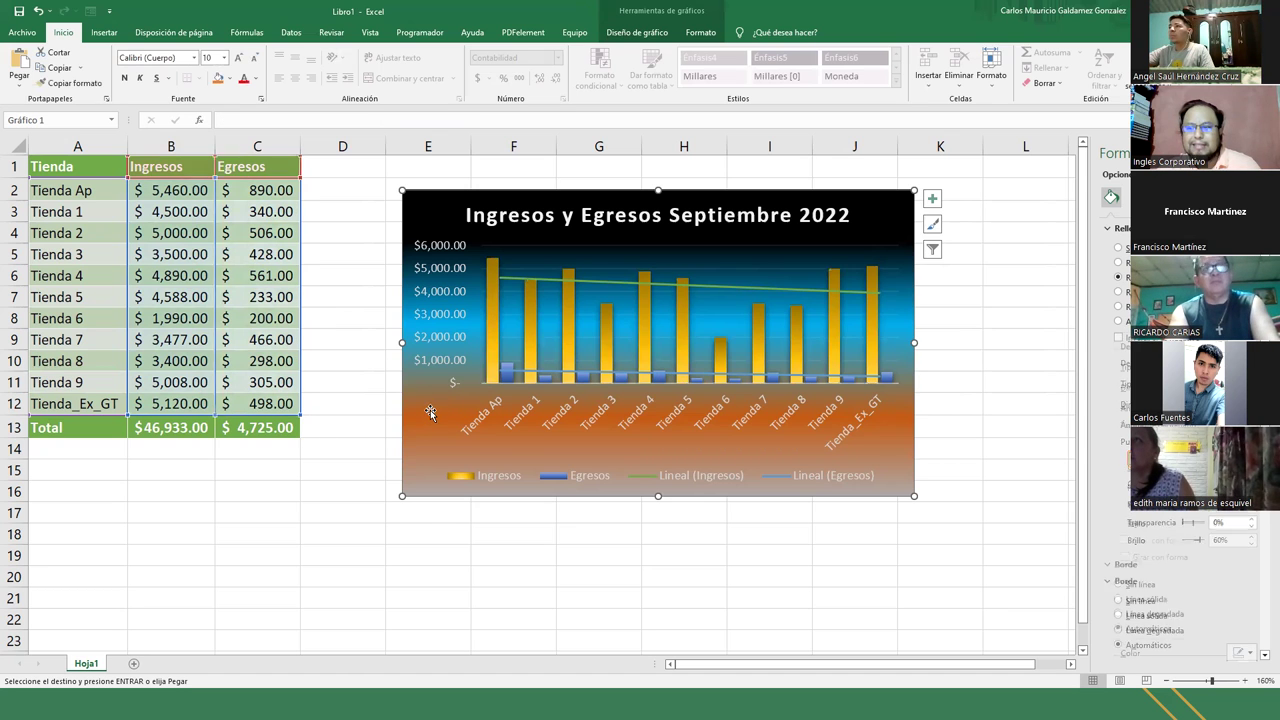
left_click(494, 313)
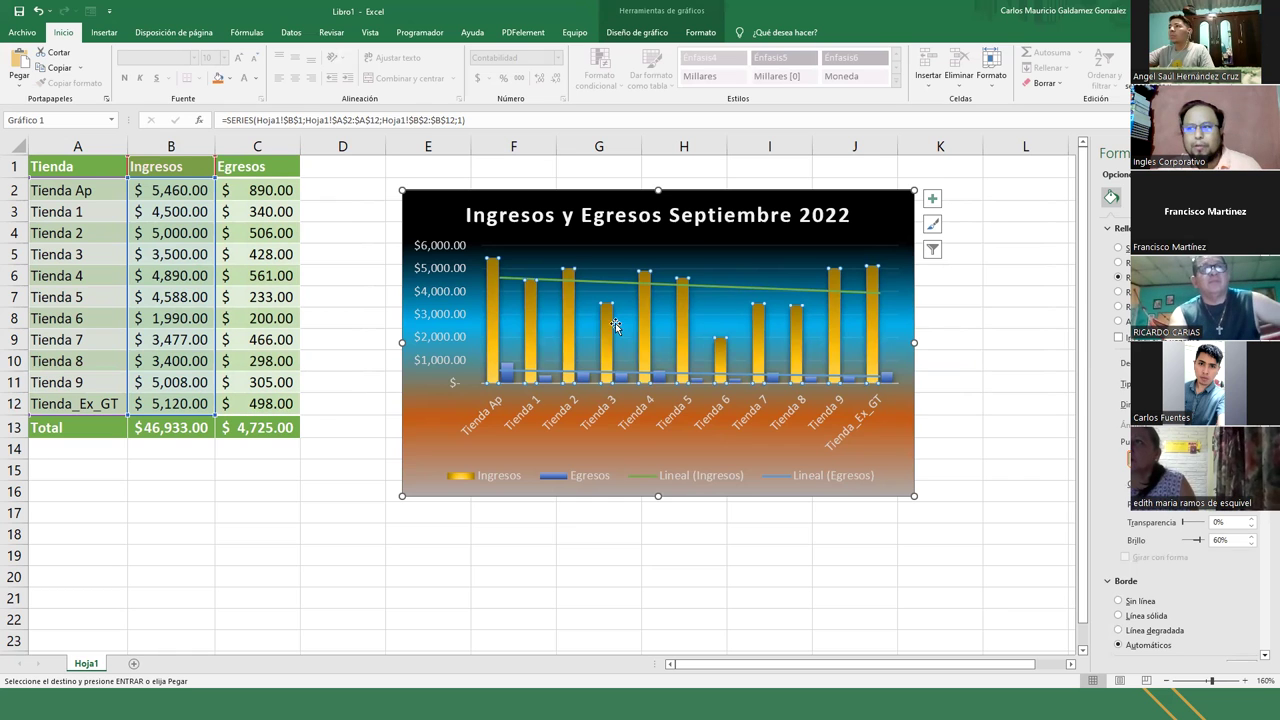
left_click(493, 320)
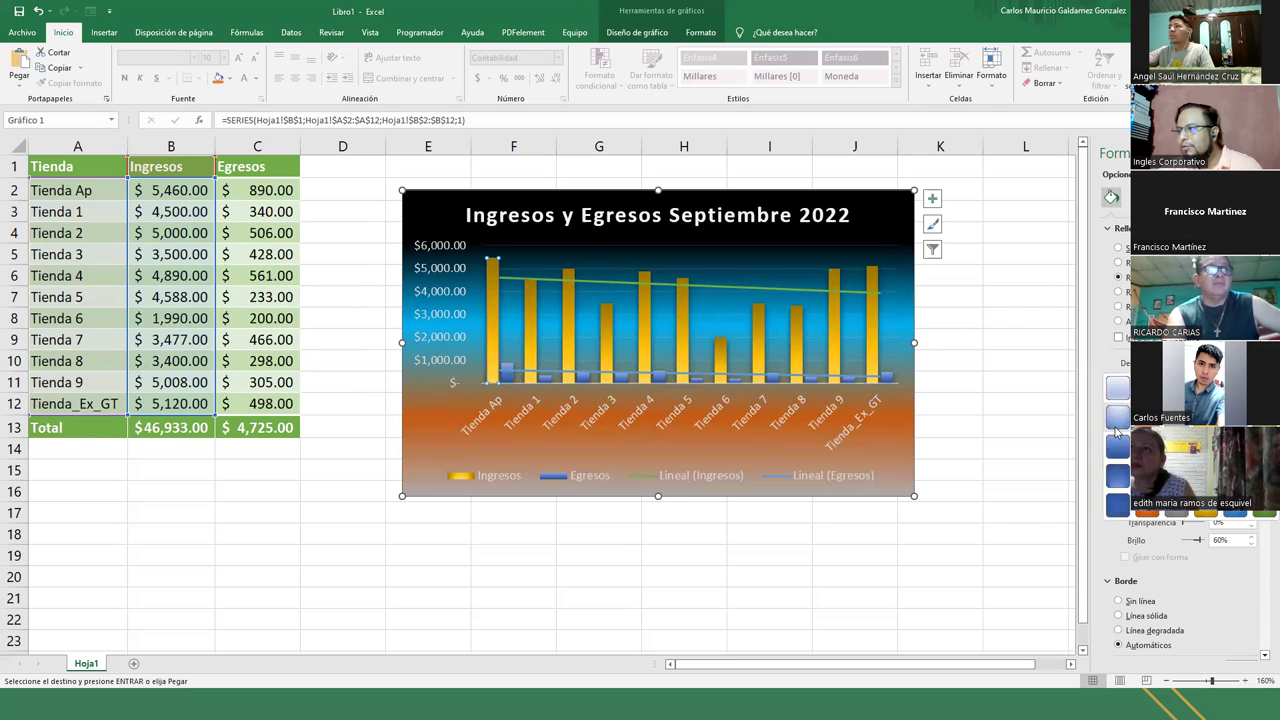
left_click_drag(1198, 540, 1212, 540)
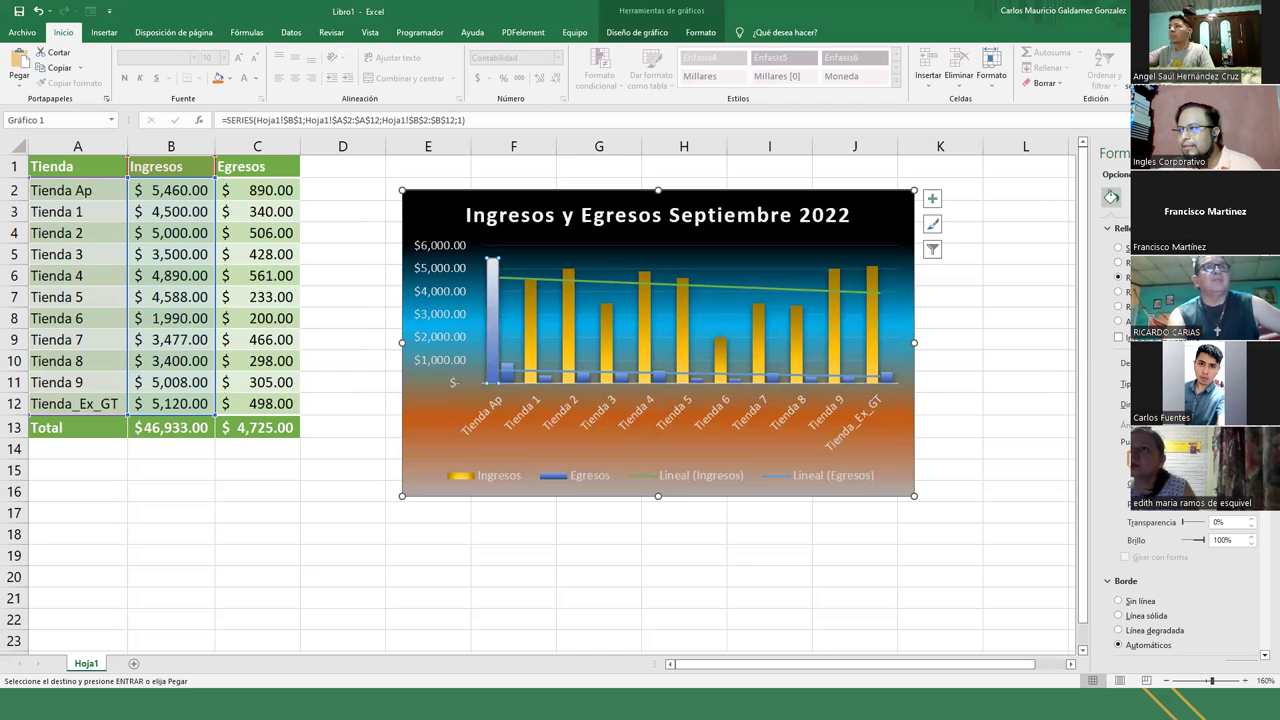
left_click_drag(1199, 540, 1193, 540)
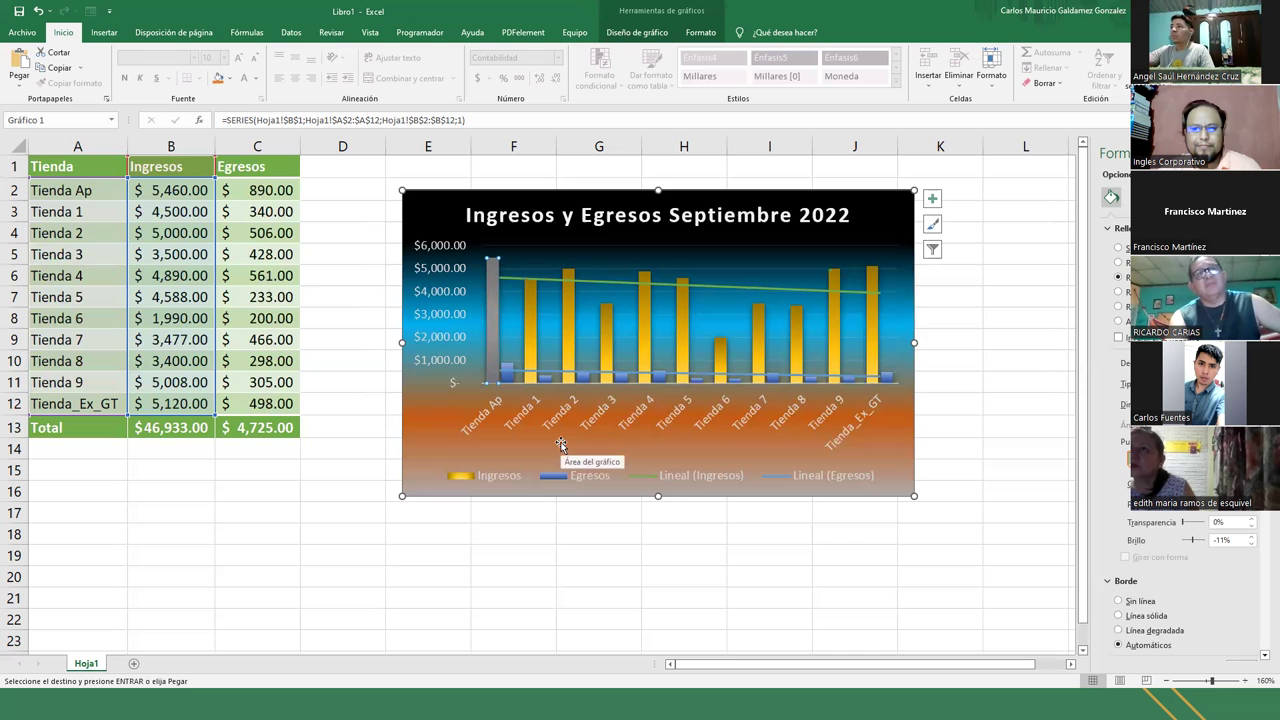
Step: Undo the gray gradient on the Tienda Ap column and select the chart area
left_click(433, 437)
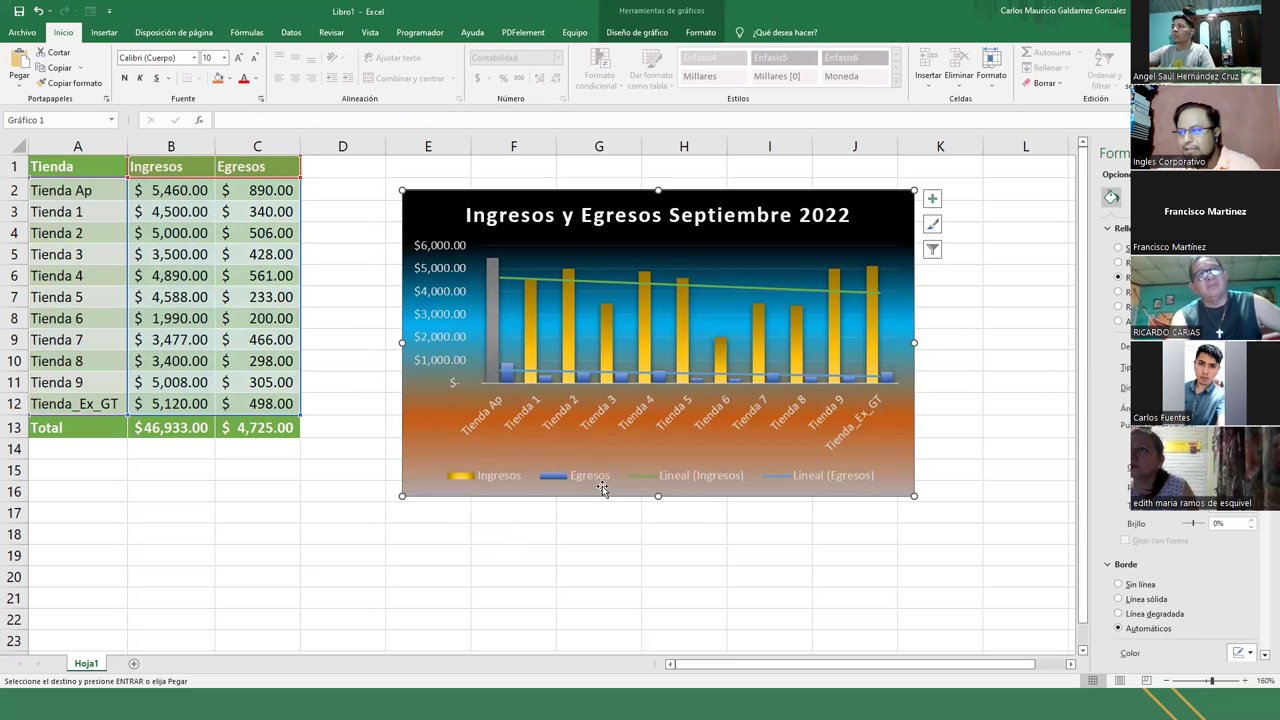
left_click(572, 484)
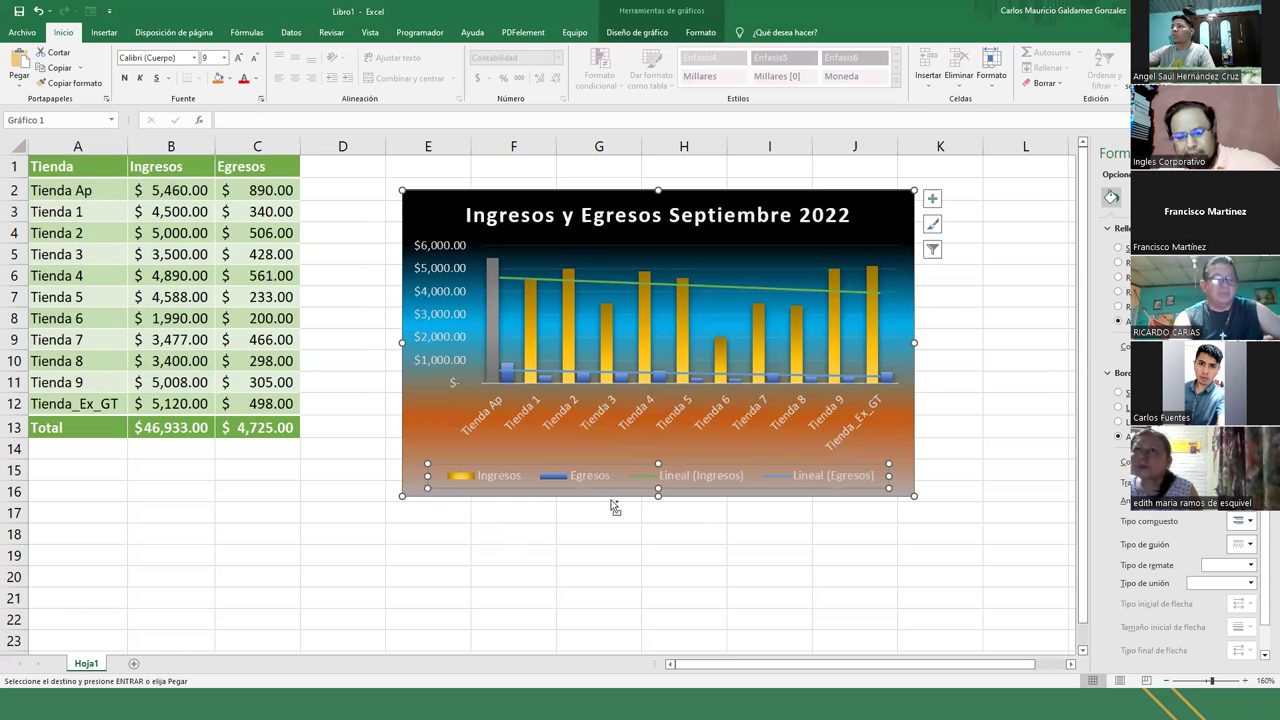
key("Up")
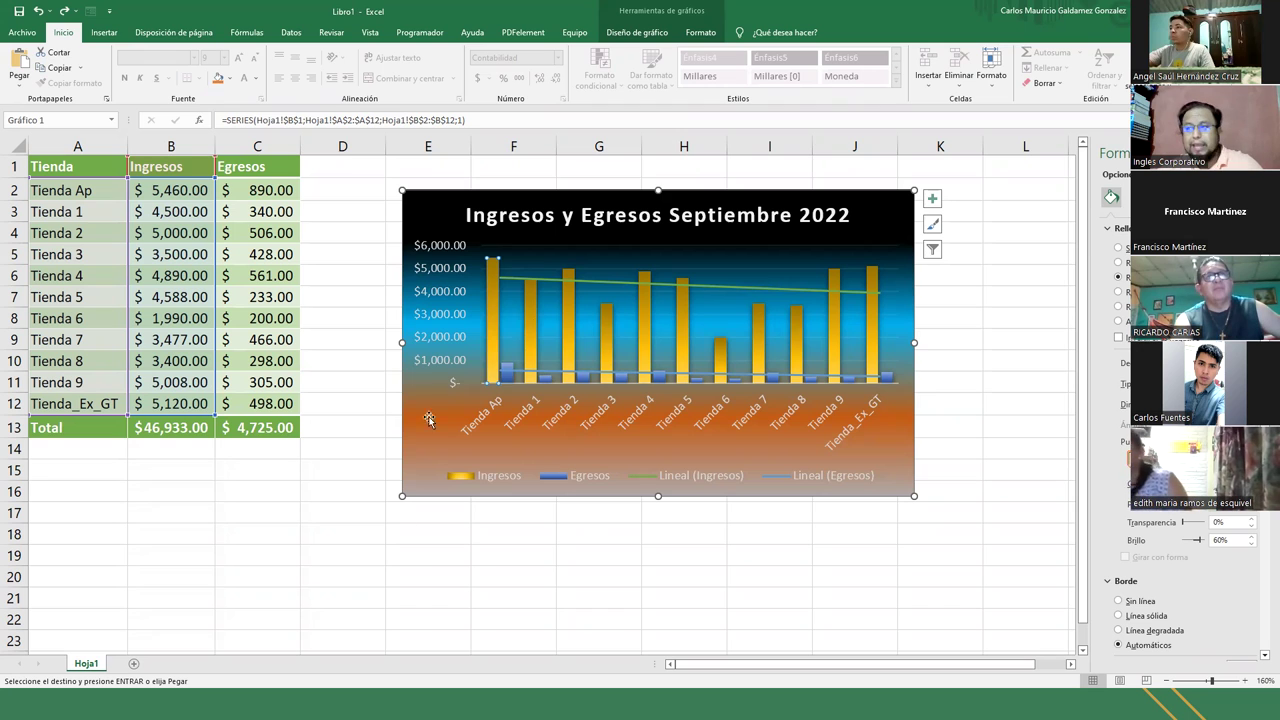
left_click(432, 219)
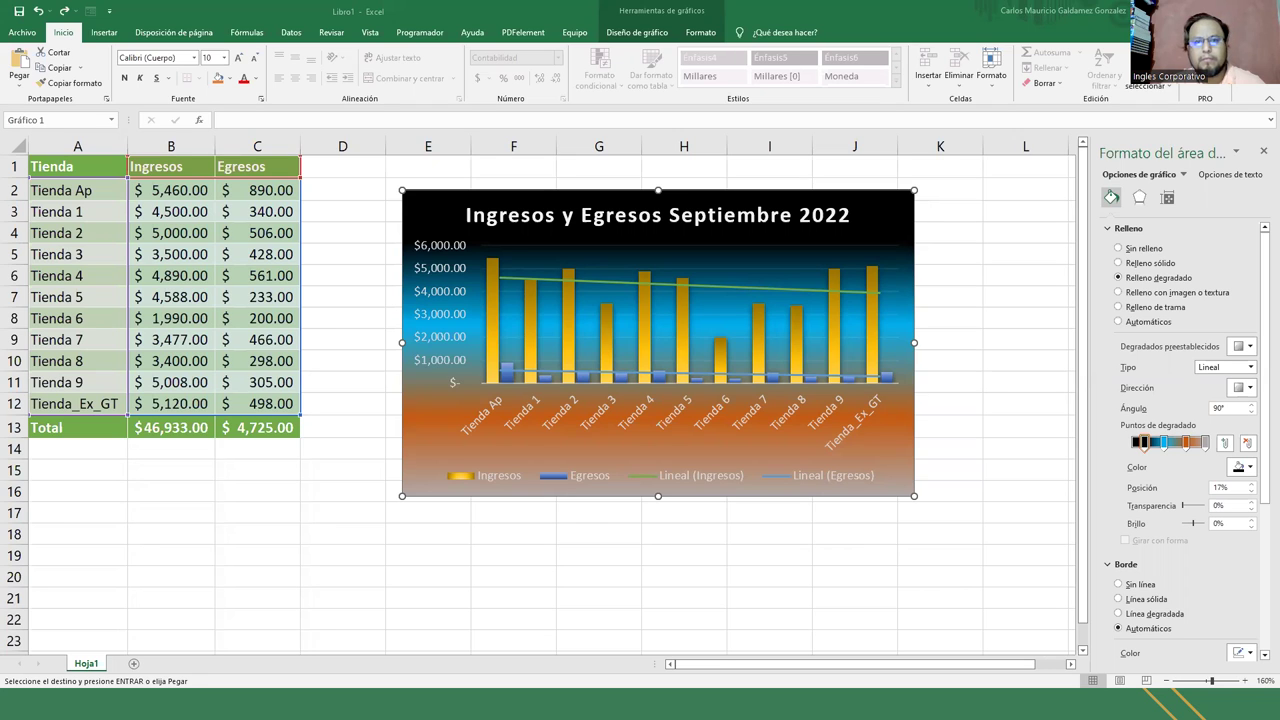
Step: Switch from the slide presentation back to the Libro1 workbook and select the whole chart
key("Escape")
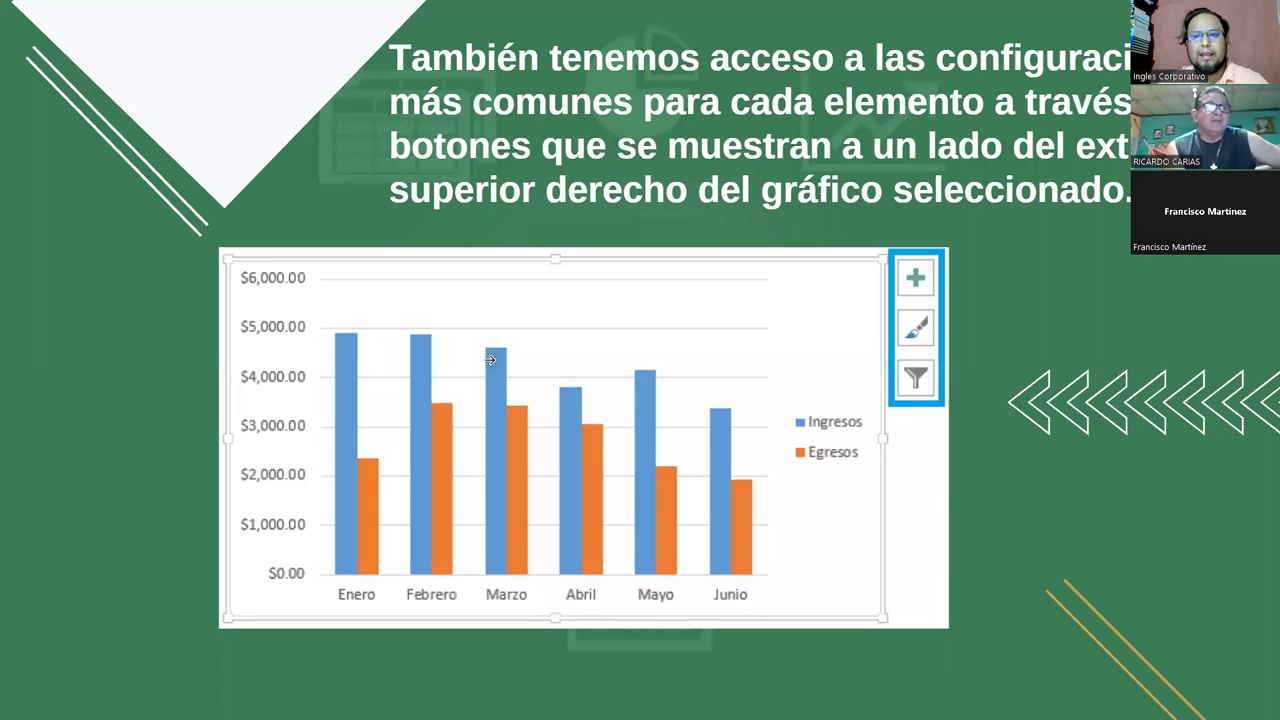
key("alt+Tab")
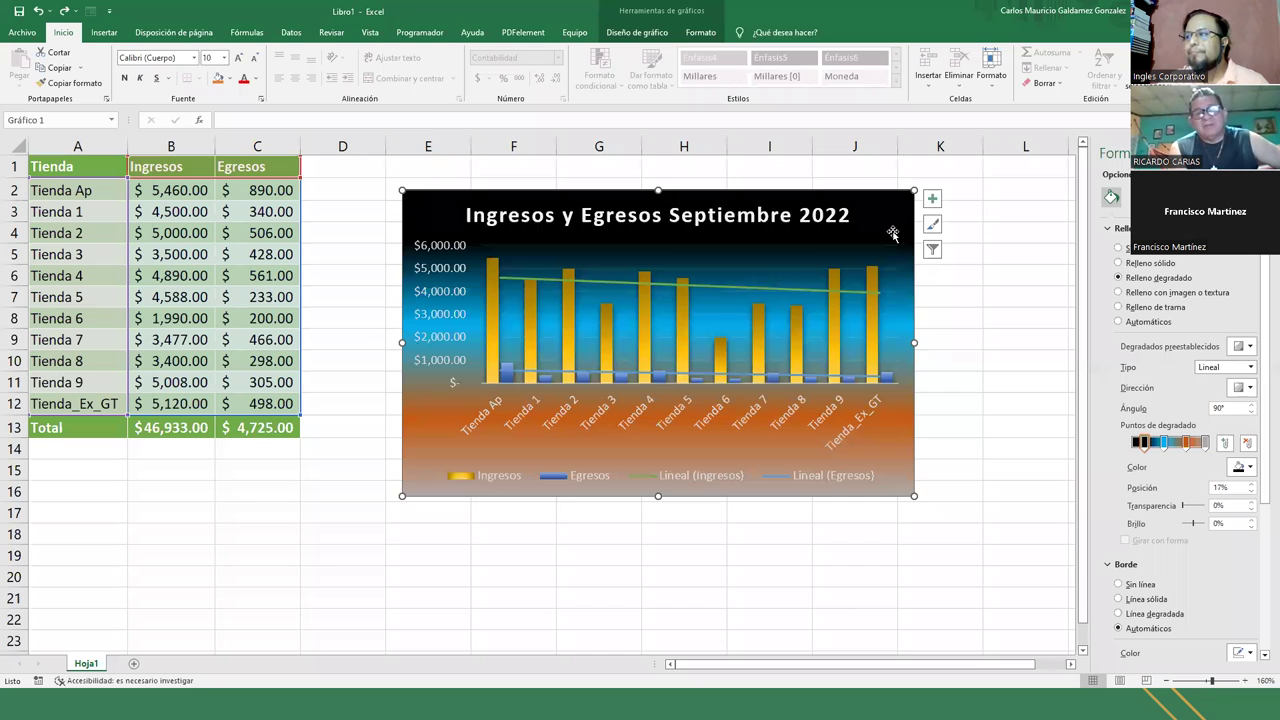
left_click(985, 331)
left_click(894, 234)
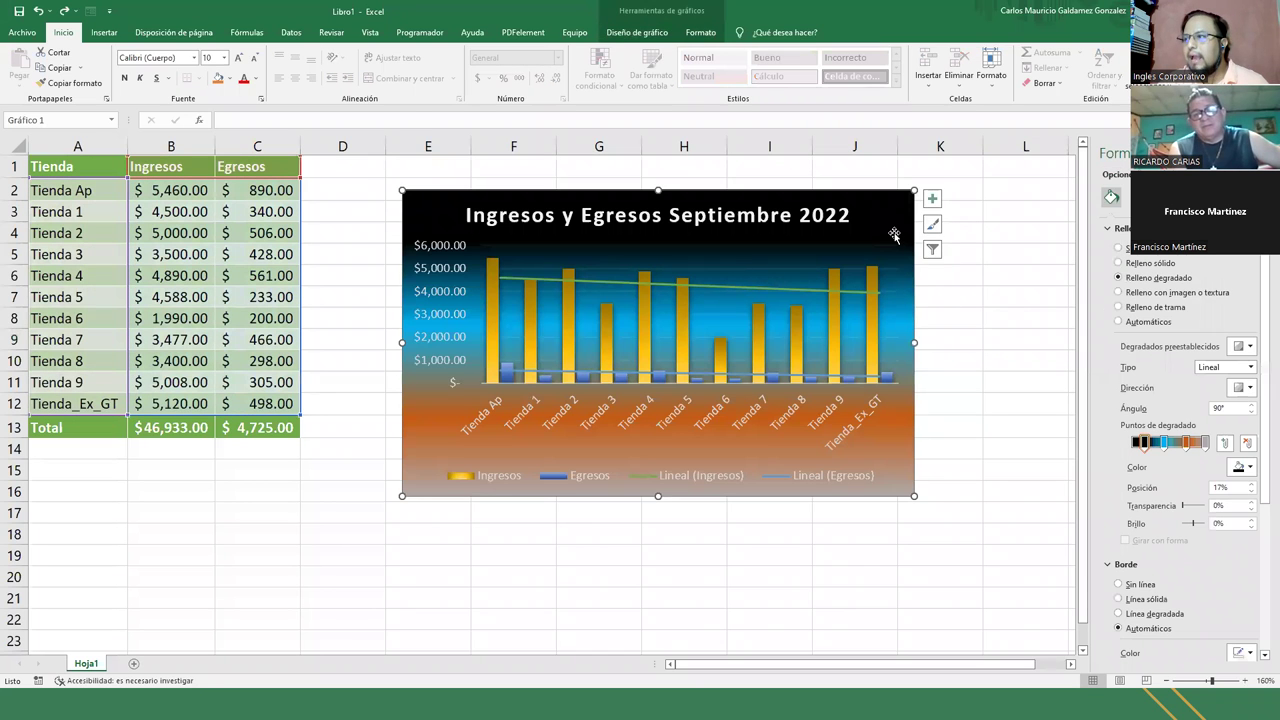
Step: Try predefined chart design styles, including the dark gray one, undo the style change and deselect the chart
left_click(697, 36)
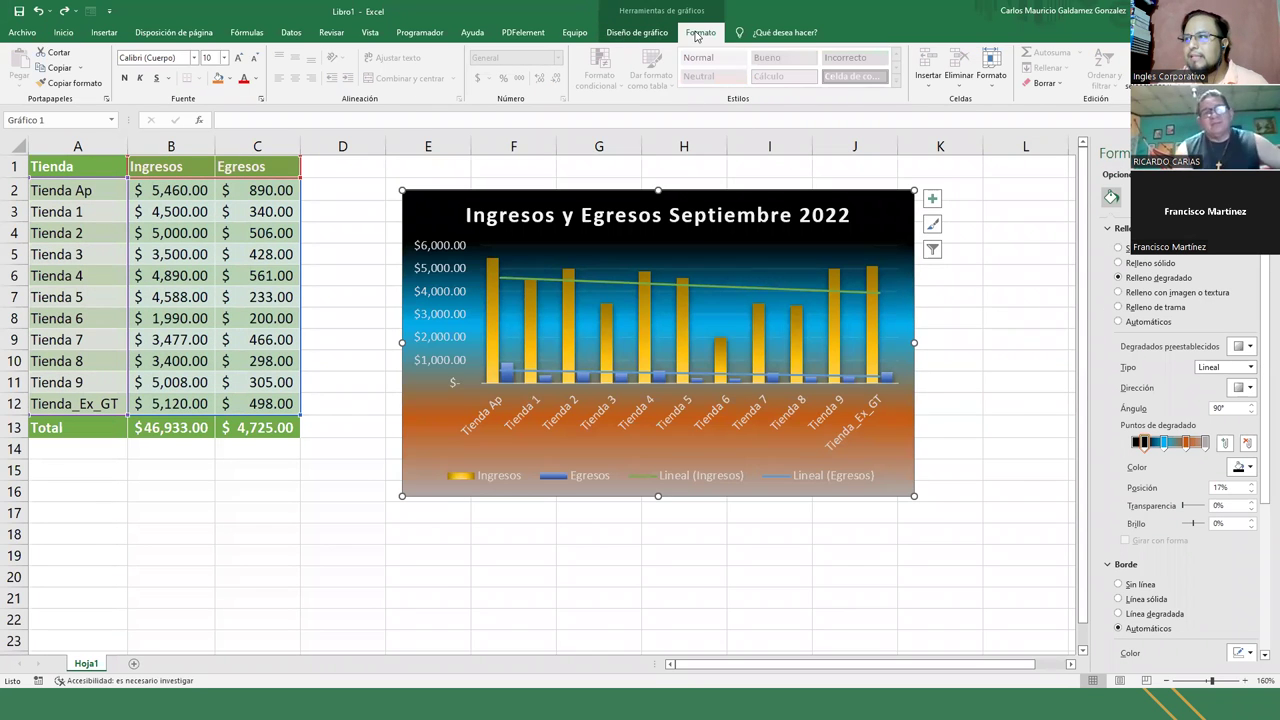
left_click(633, 33)
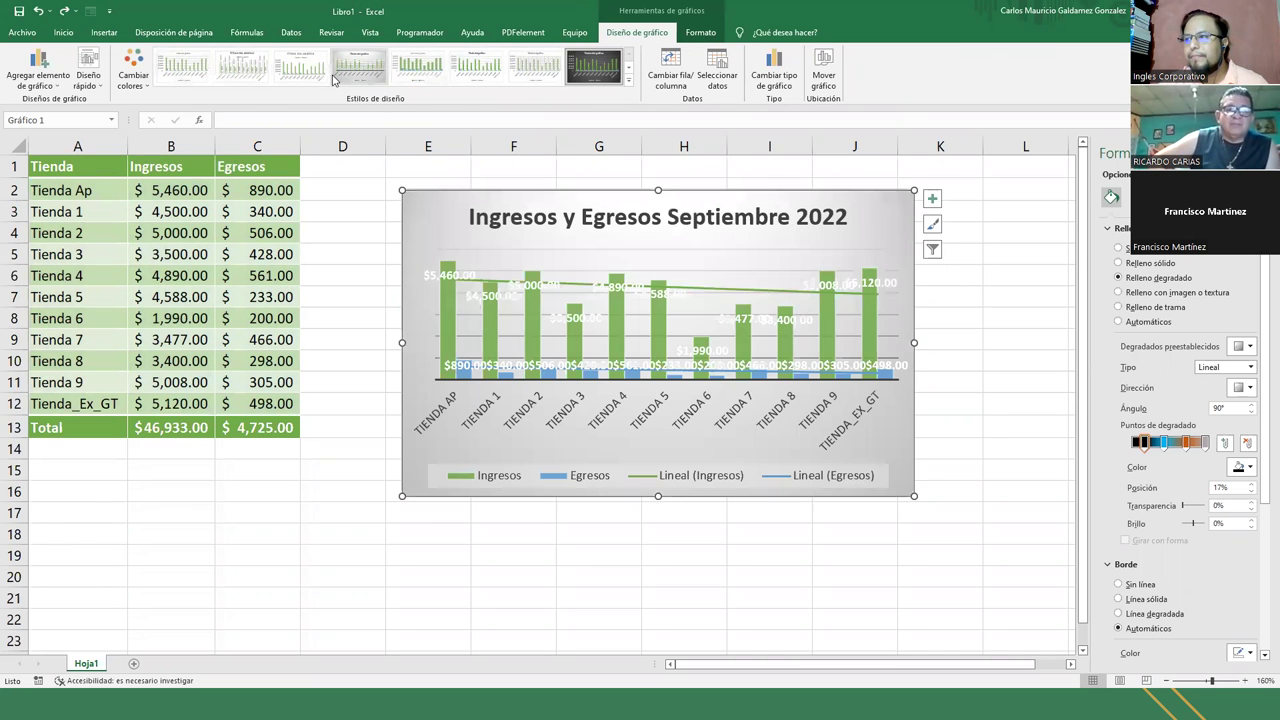
left_click(418, 68)
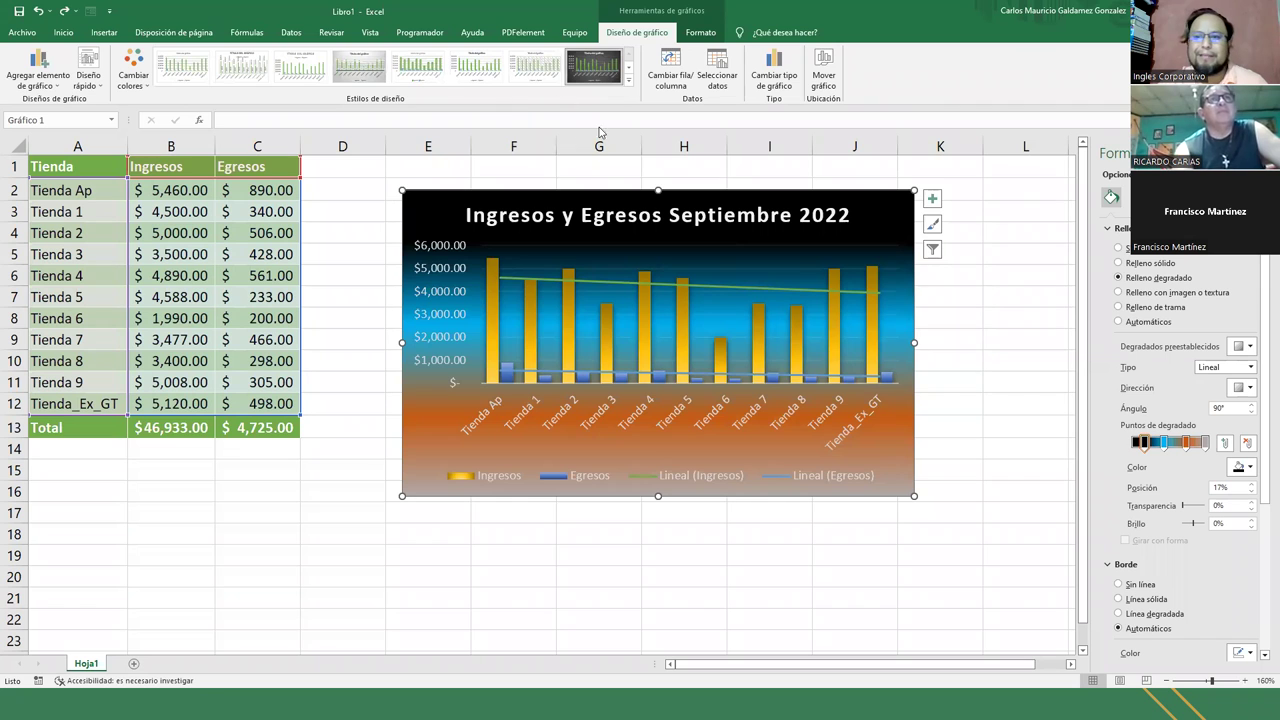
left_click(583, 76)
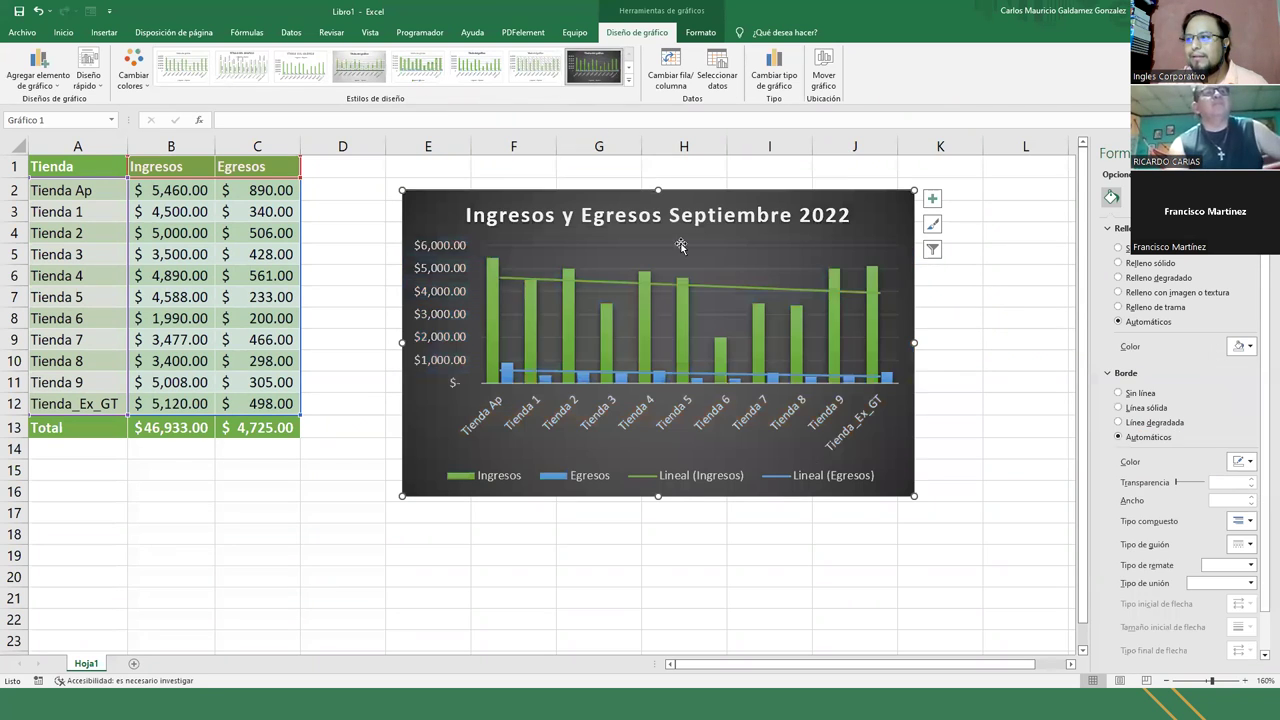
key("ctrl+z")
left_click(957, 379)
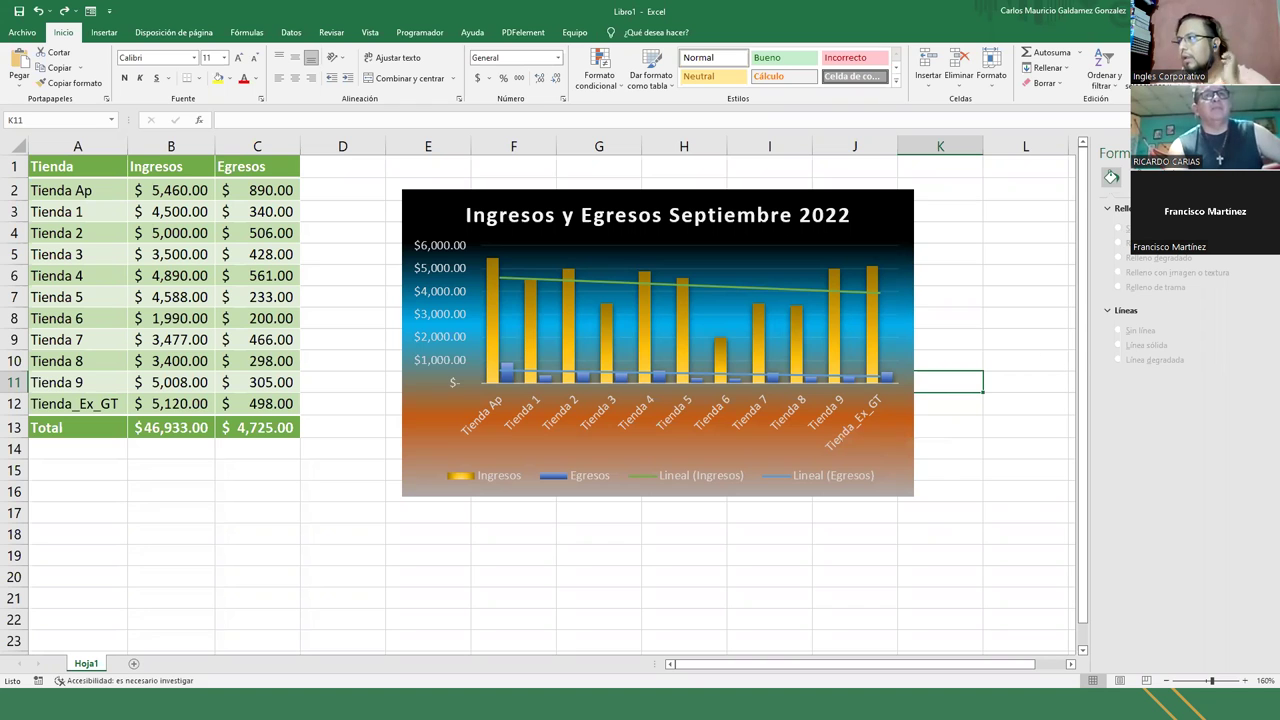
Step: Switch to the slide presentation and advance to the slide describing the chart elements, styles and filters buttons
key("alt+Tab")
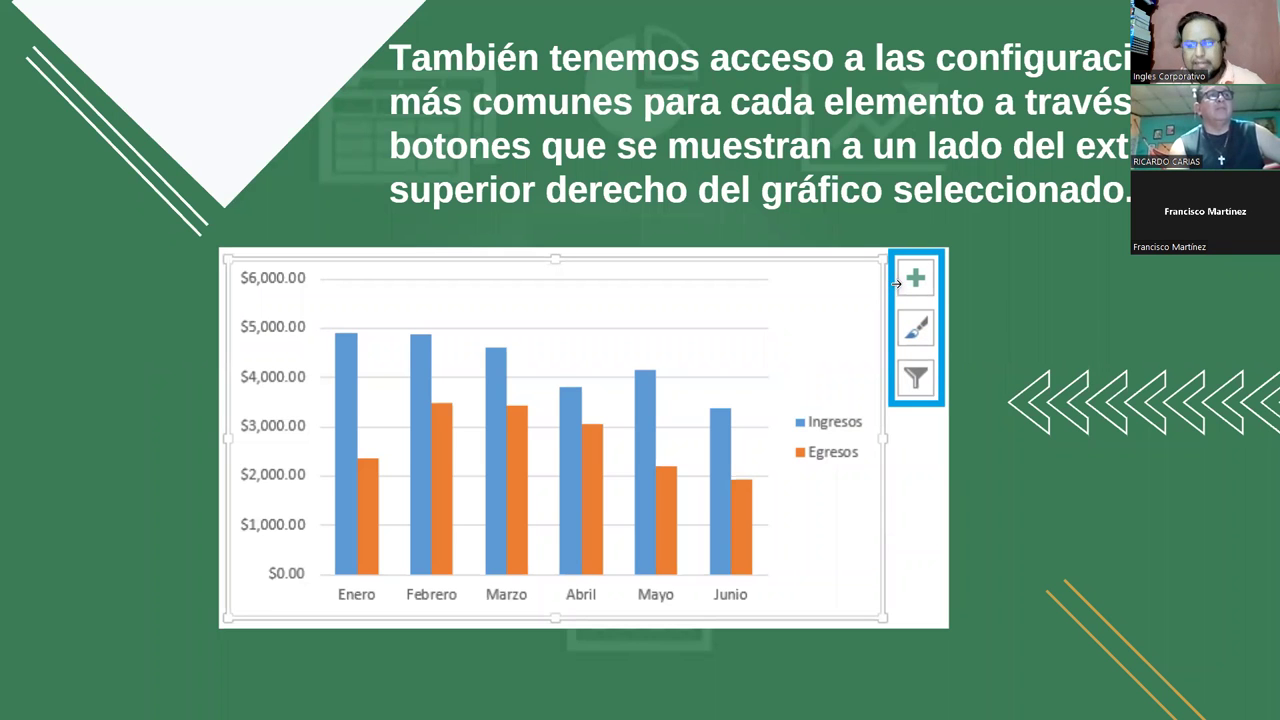
left_click(1110, 302)
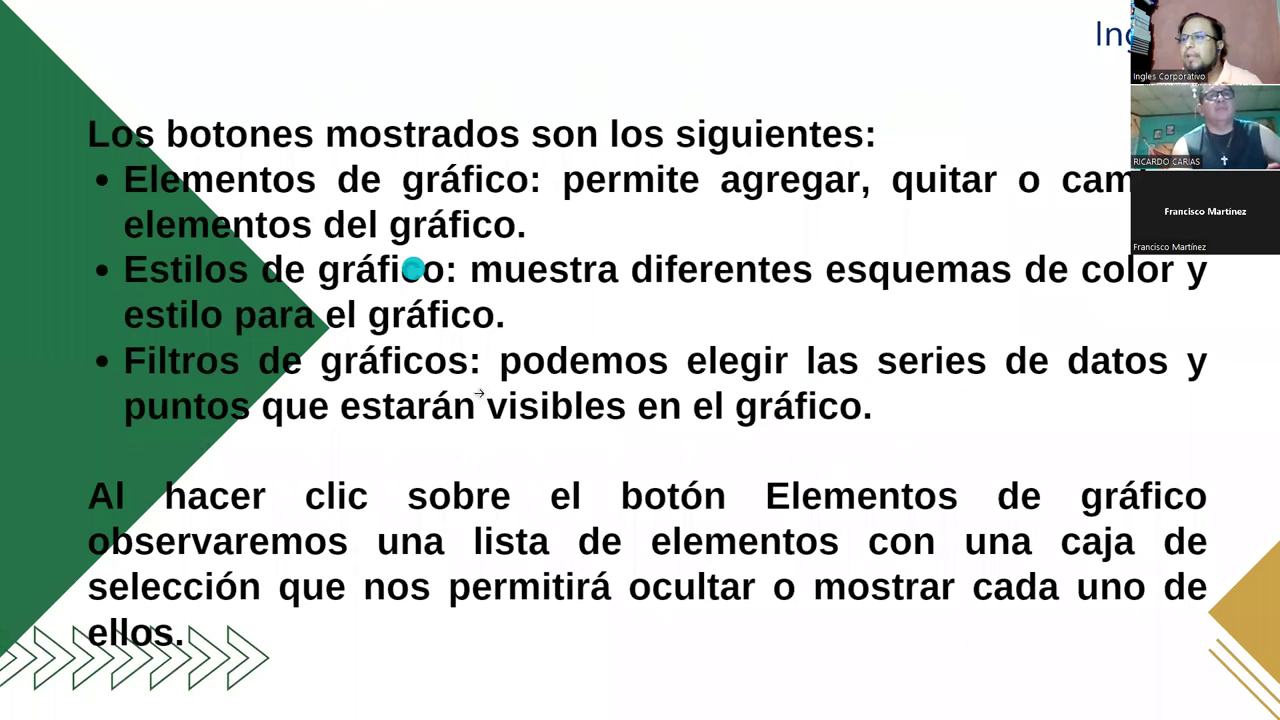
mouse_move(278, 712)
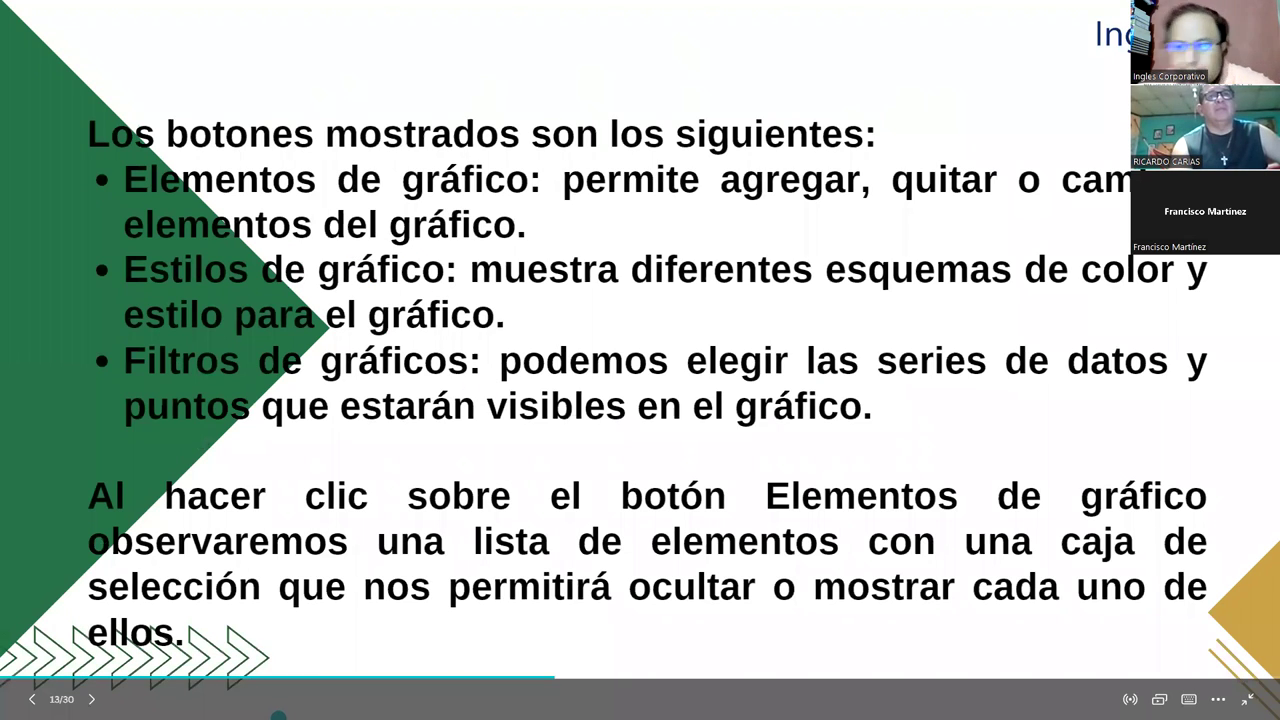
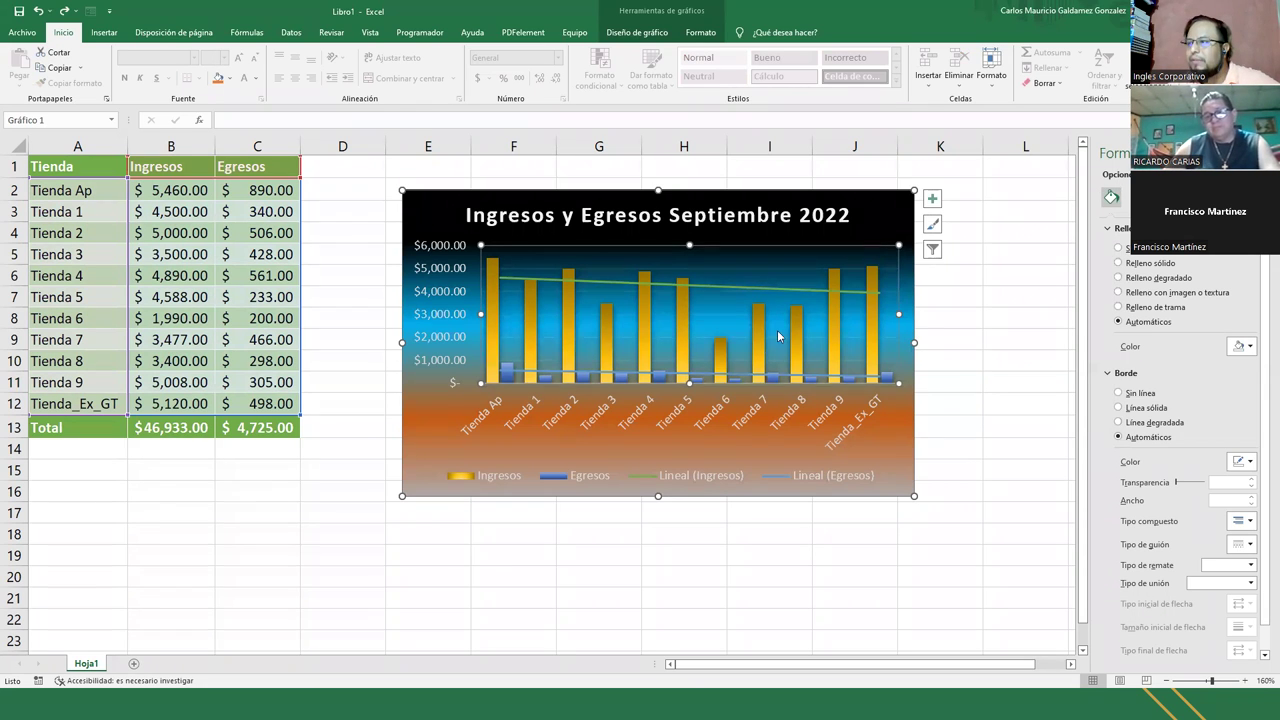
Step: Choose the chart area and, in its place, the vertical axis major gridlines as the current chart element
left_click(630, 33)
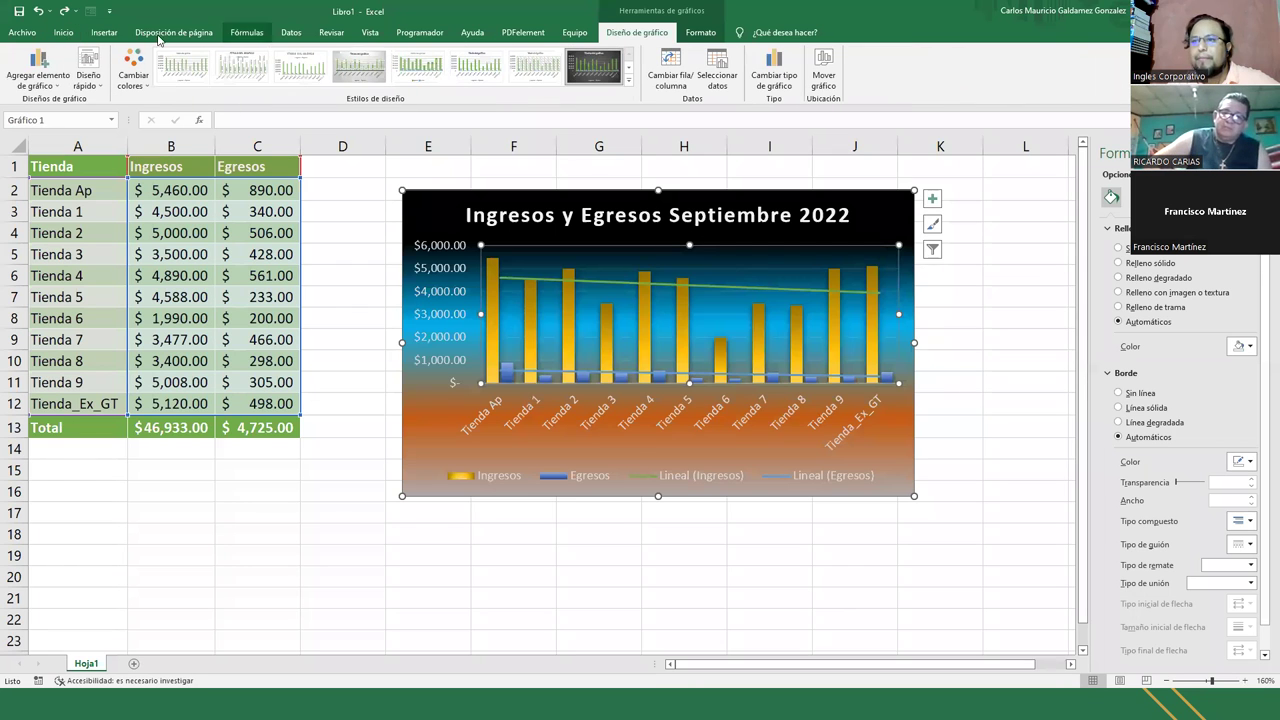
left_click(707, 33)
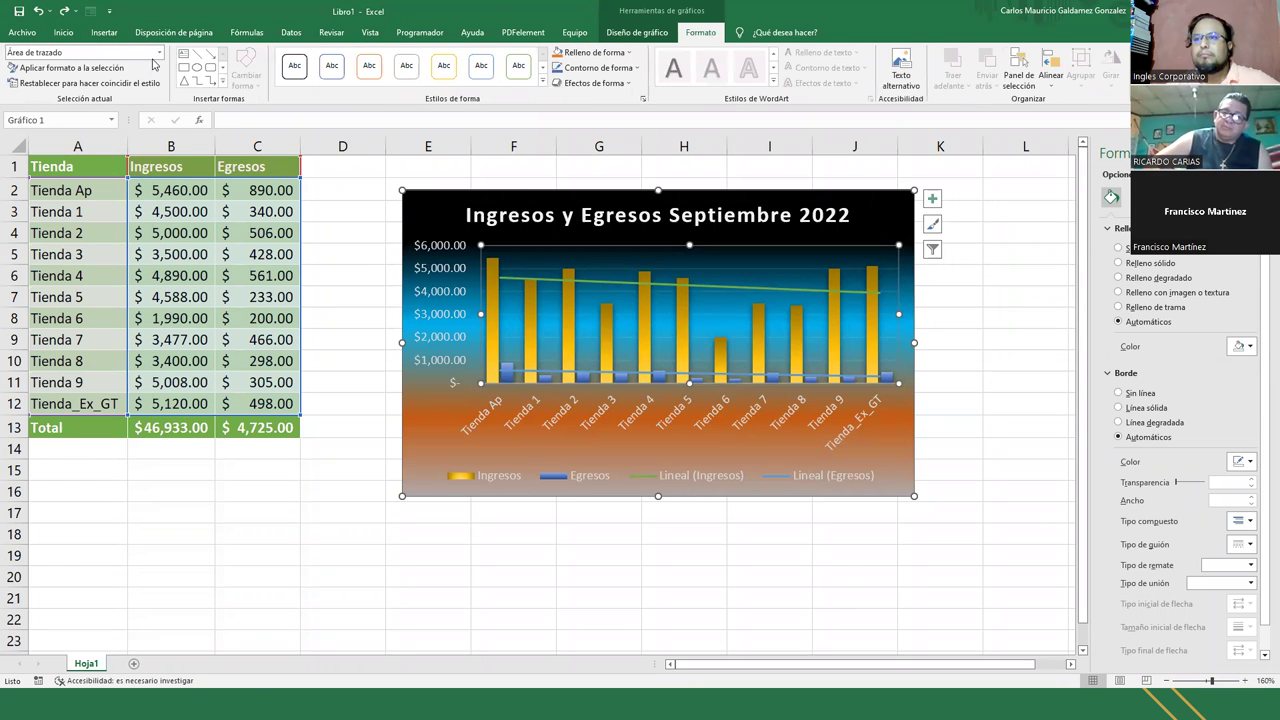
left_click(159, 52)
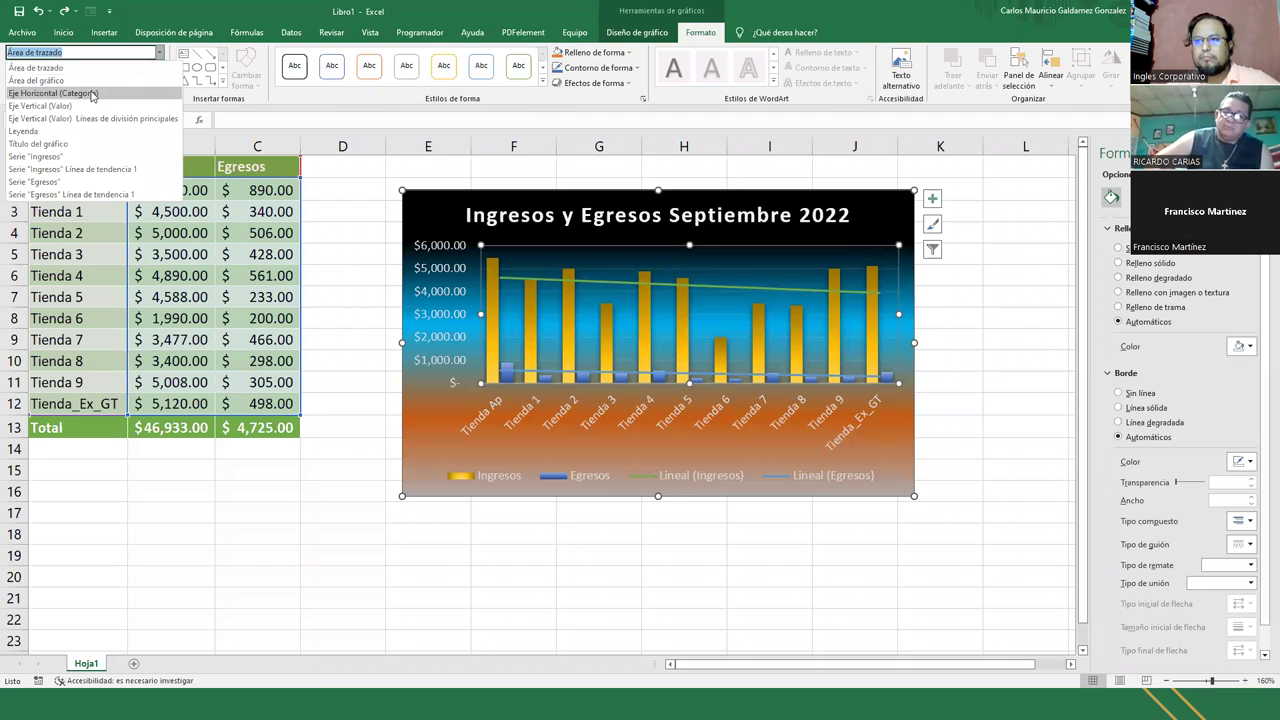
left_click(75, 81)
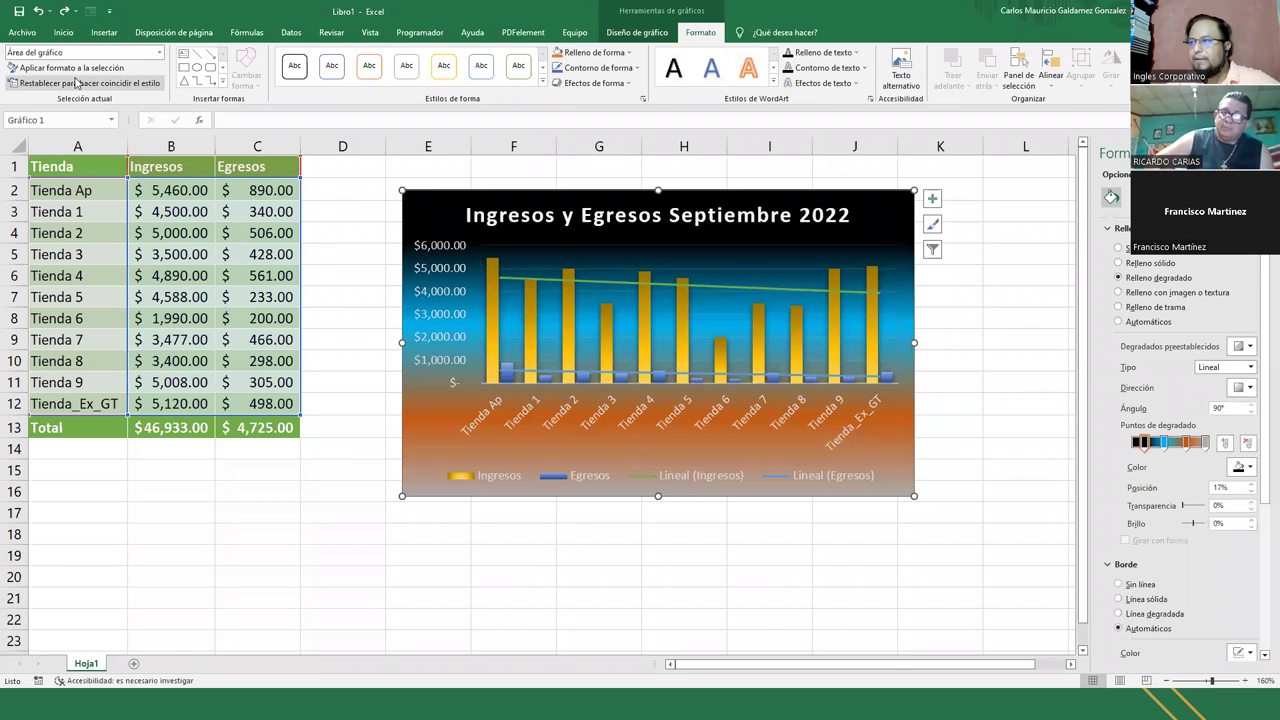
left_click(158, 53)
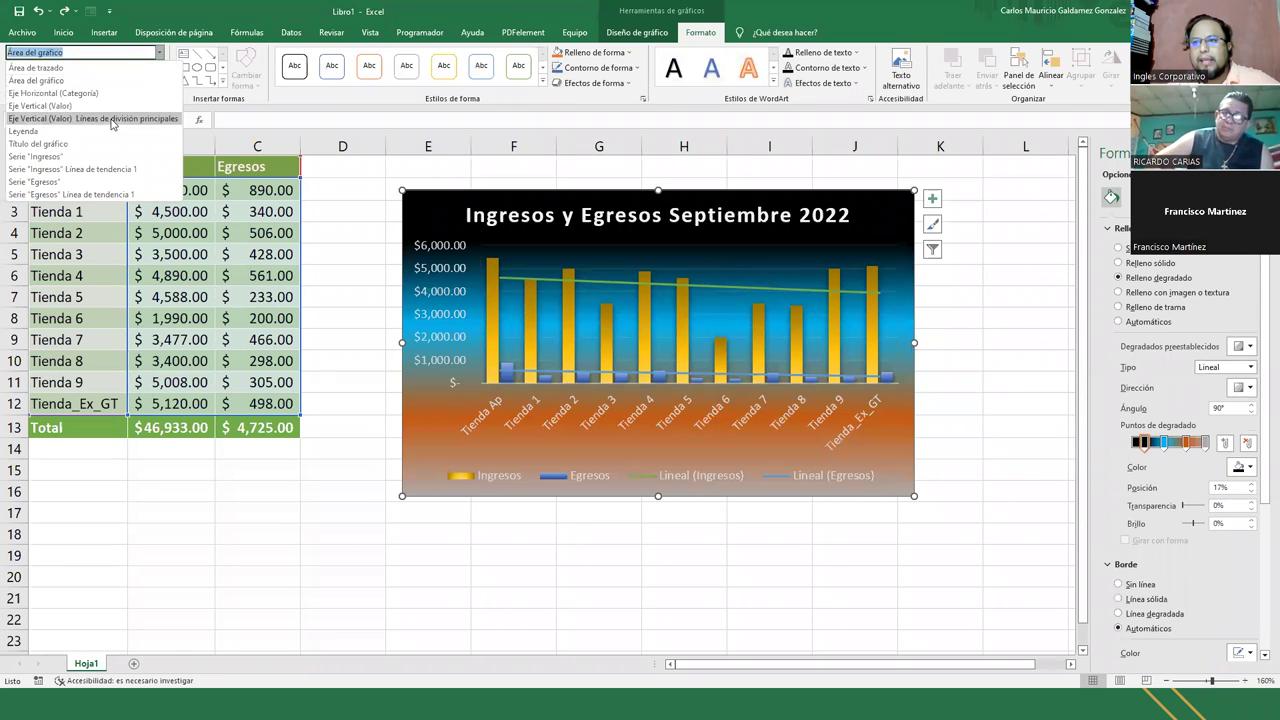
left_click(62, 119)
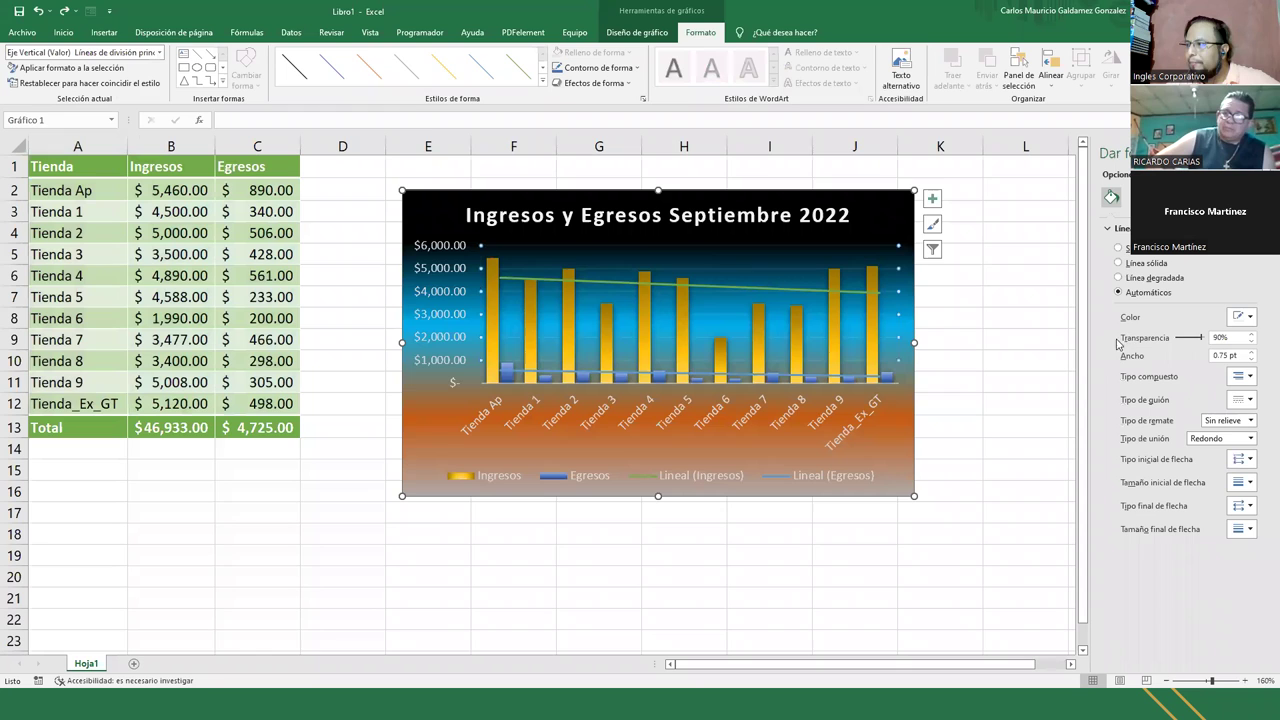
Step: Make the major gridlines a solid line, trying blue and replacing it with white
left_click(1238, 318)
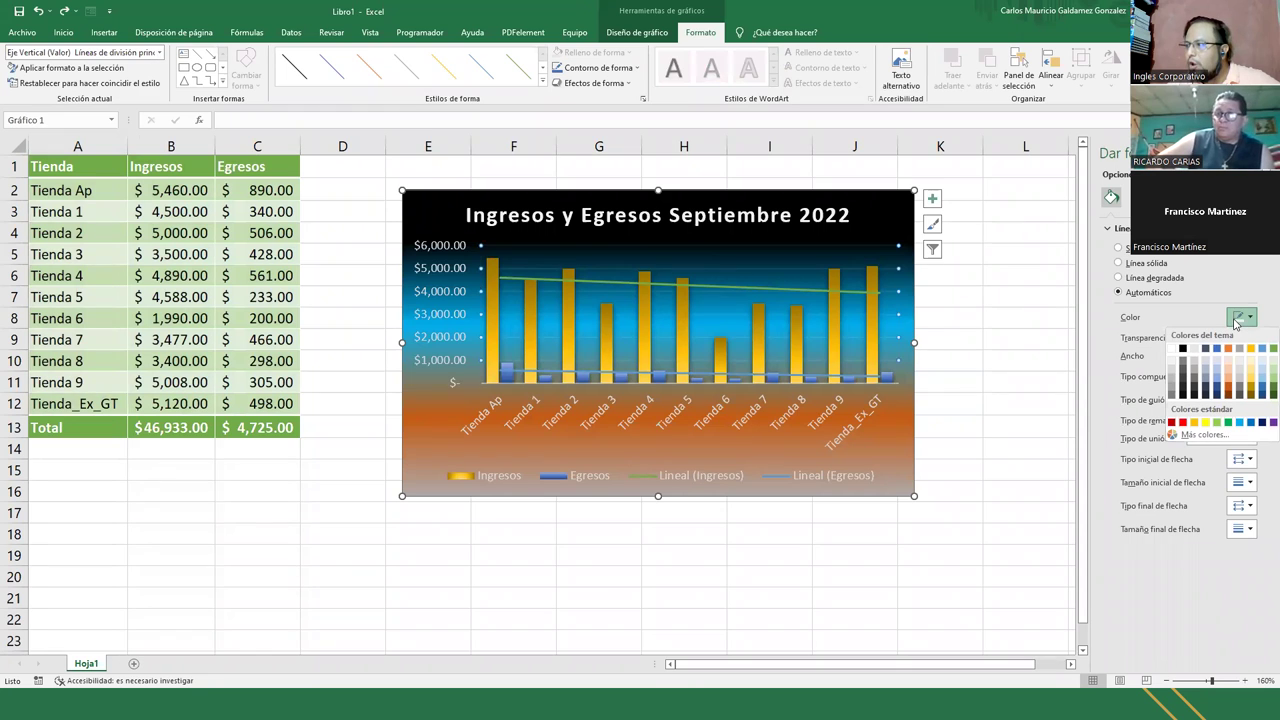
left_click(1177, 356)
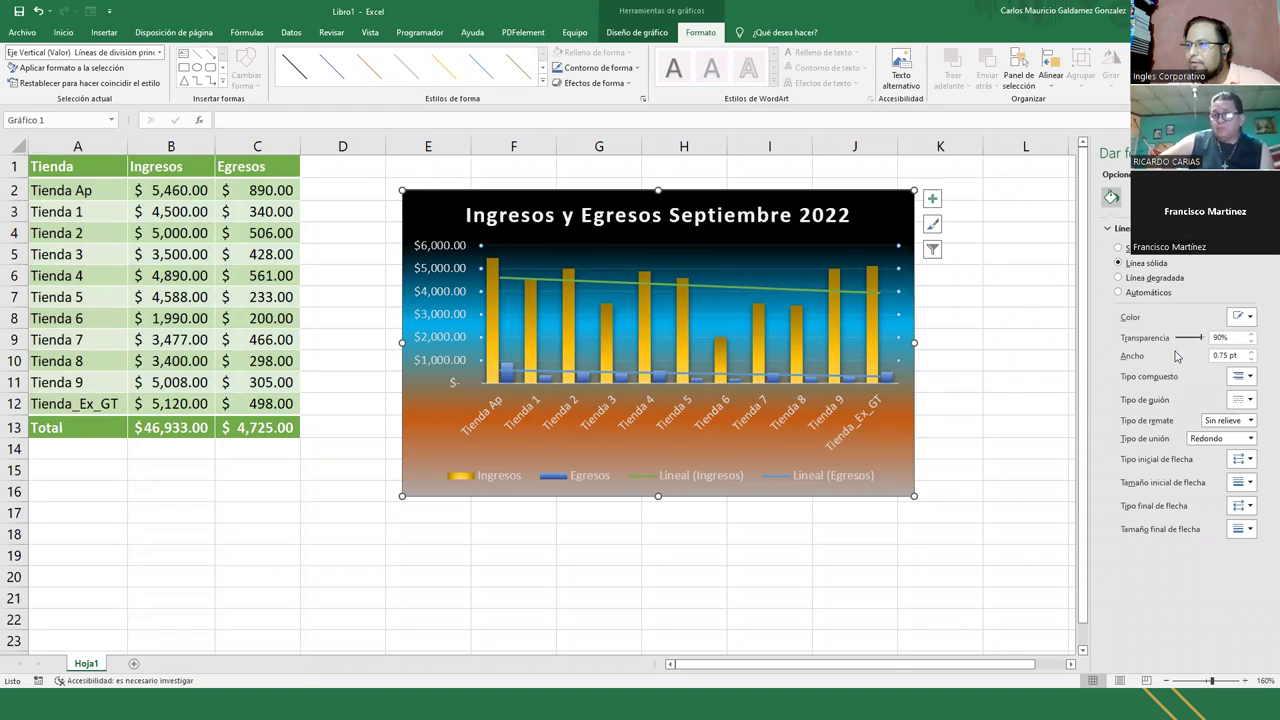
left_click(1240, 317)
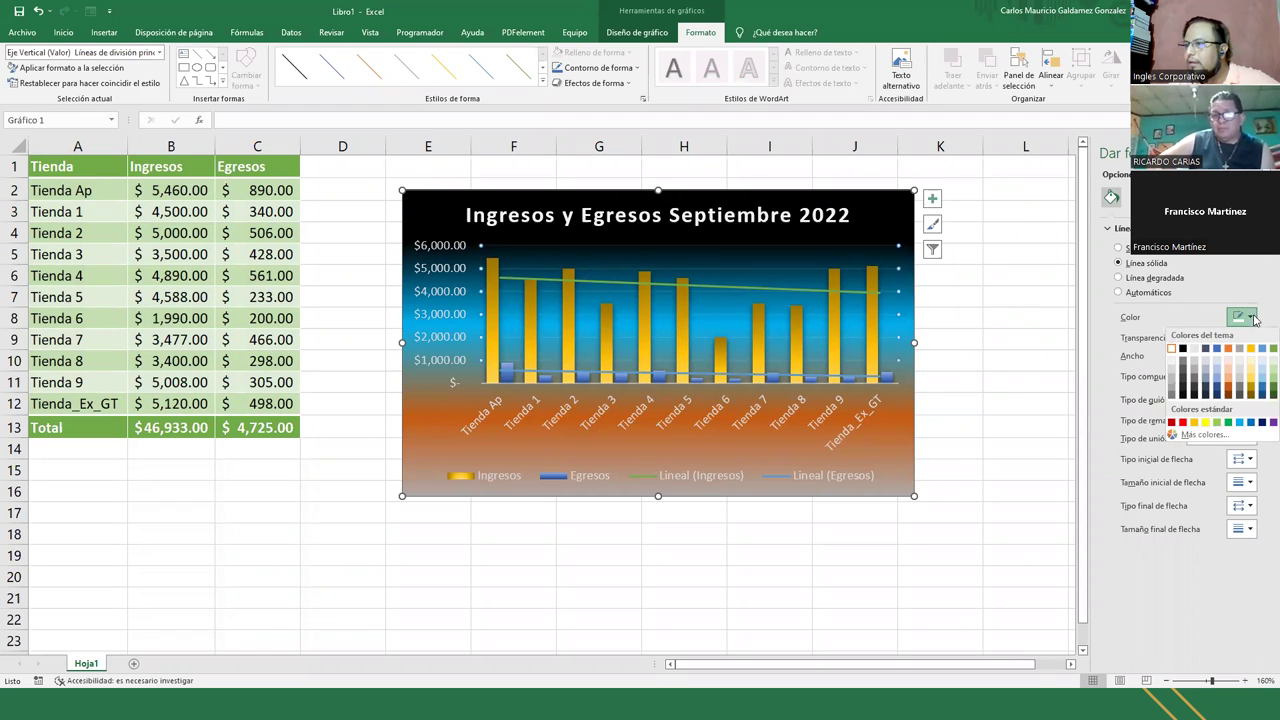
left_click(1218, 356)
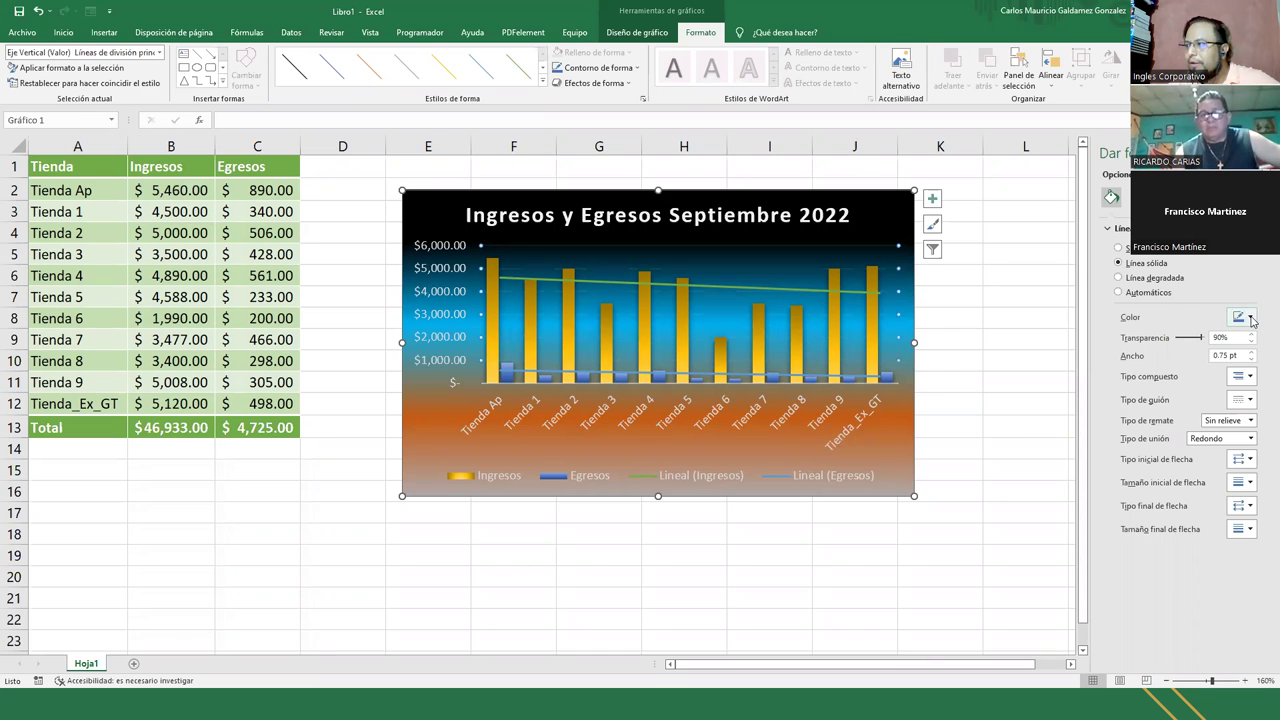
left_click(1243, 317)
left_click(1176, 349)
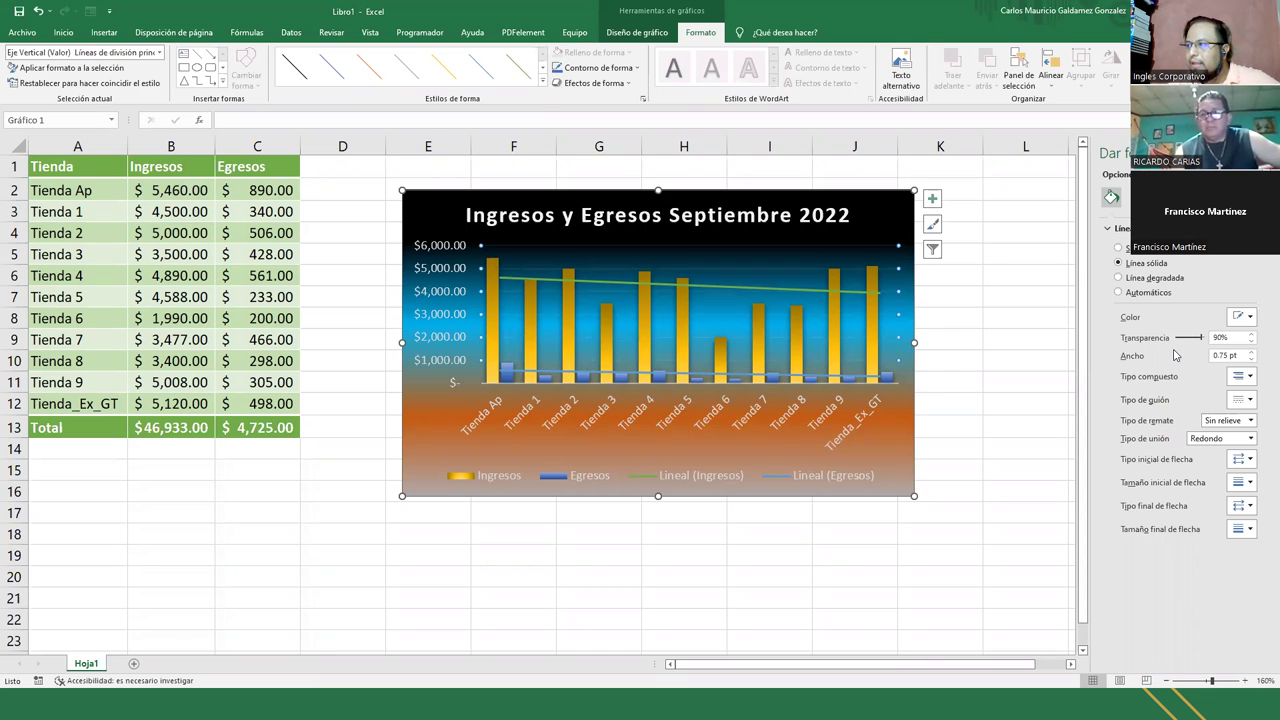
Step: Try 32% transparency and a 2.25 pt width on the major gridlines, and undo both changes
left_click_drag(1200, 345, 1183, 348)
left_click(1252, 353)
left_click(1252, 353)
left_click(1253, 354)
left_click(1253, 354)
left_click(1253, 354)
left_click(1253, 354)
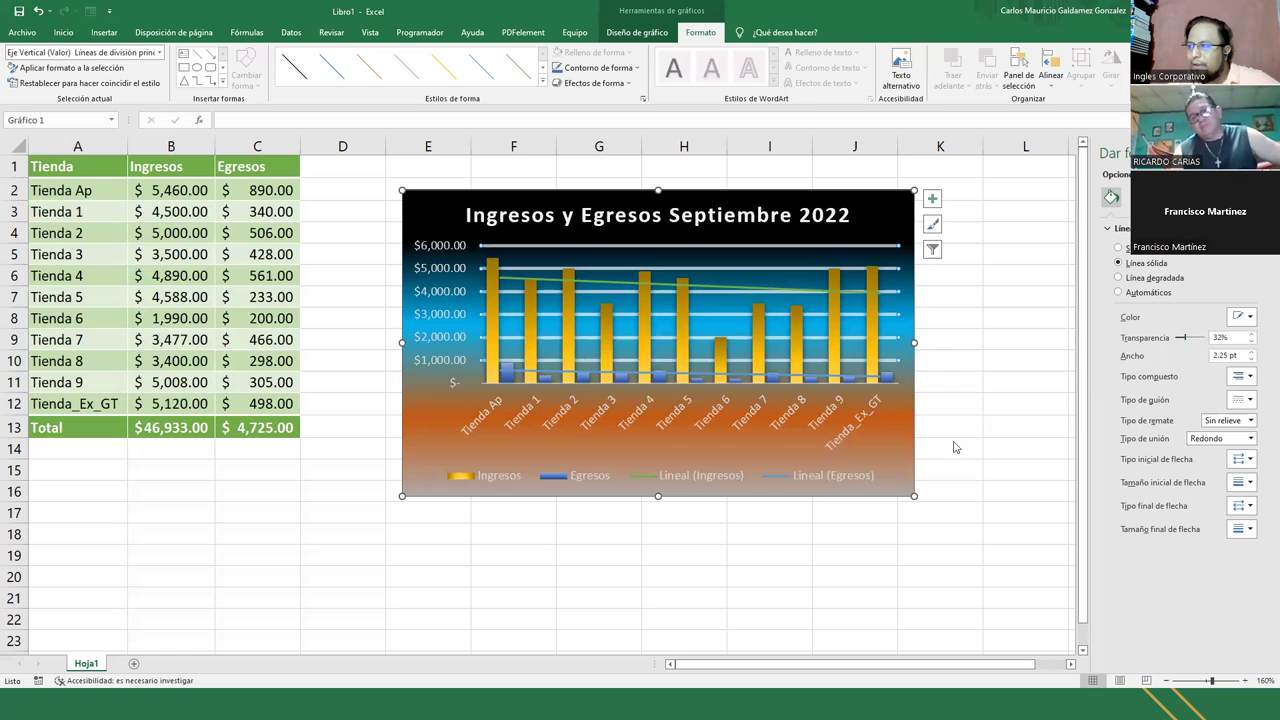
key("ctrl+z")
key("ctrl+z")
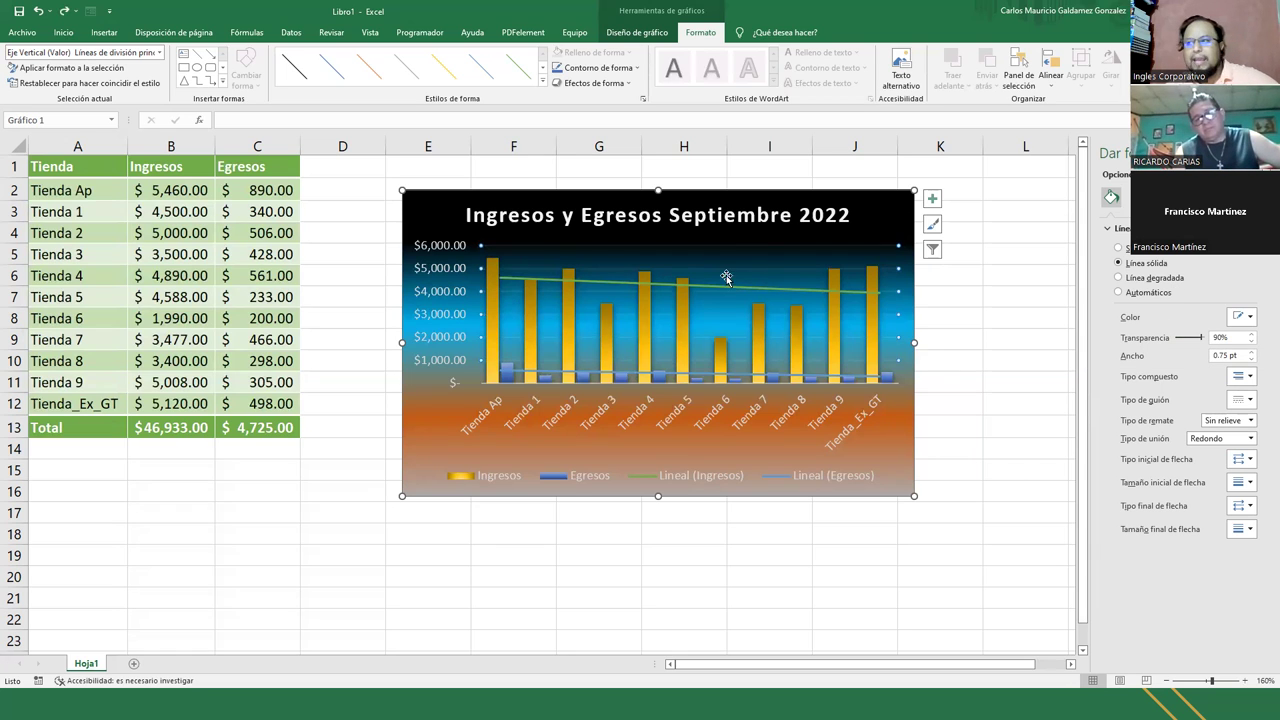
Step: View the practice slide in the presentation, return to the Libro1 workbook and select the chart area
key("alt+Tab")
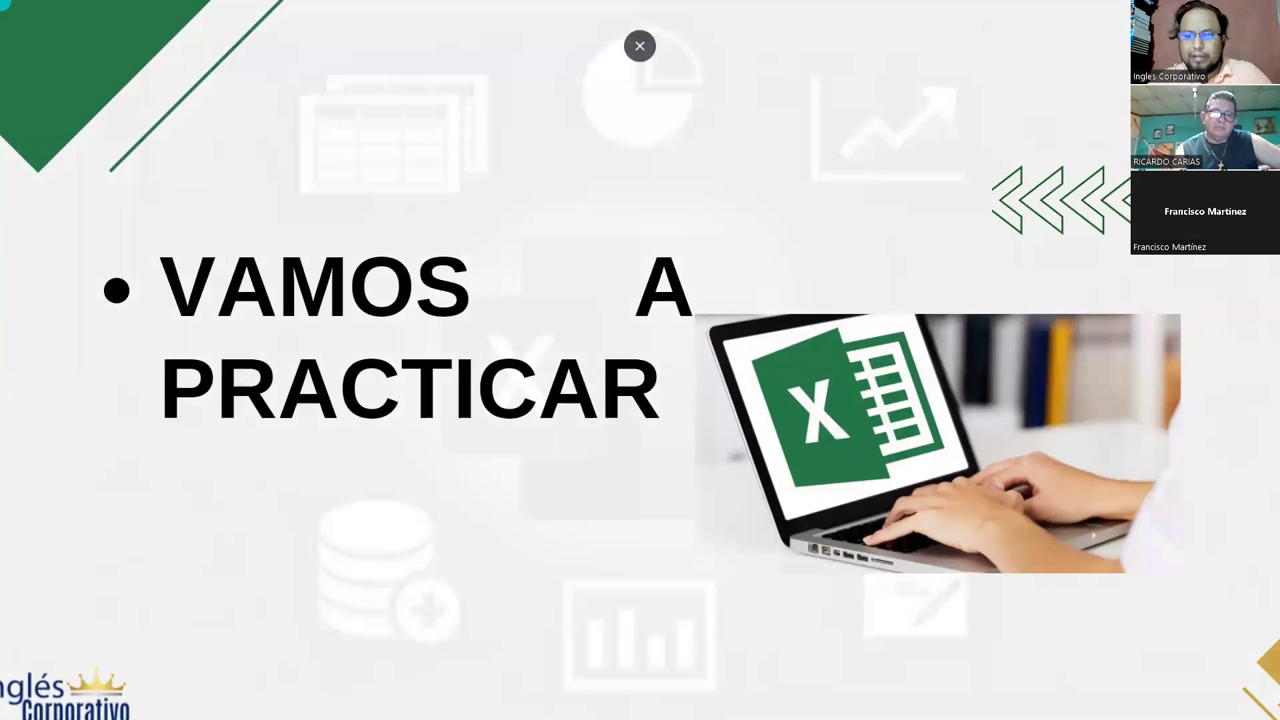
key("alt+Tab")
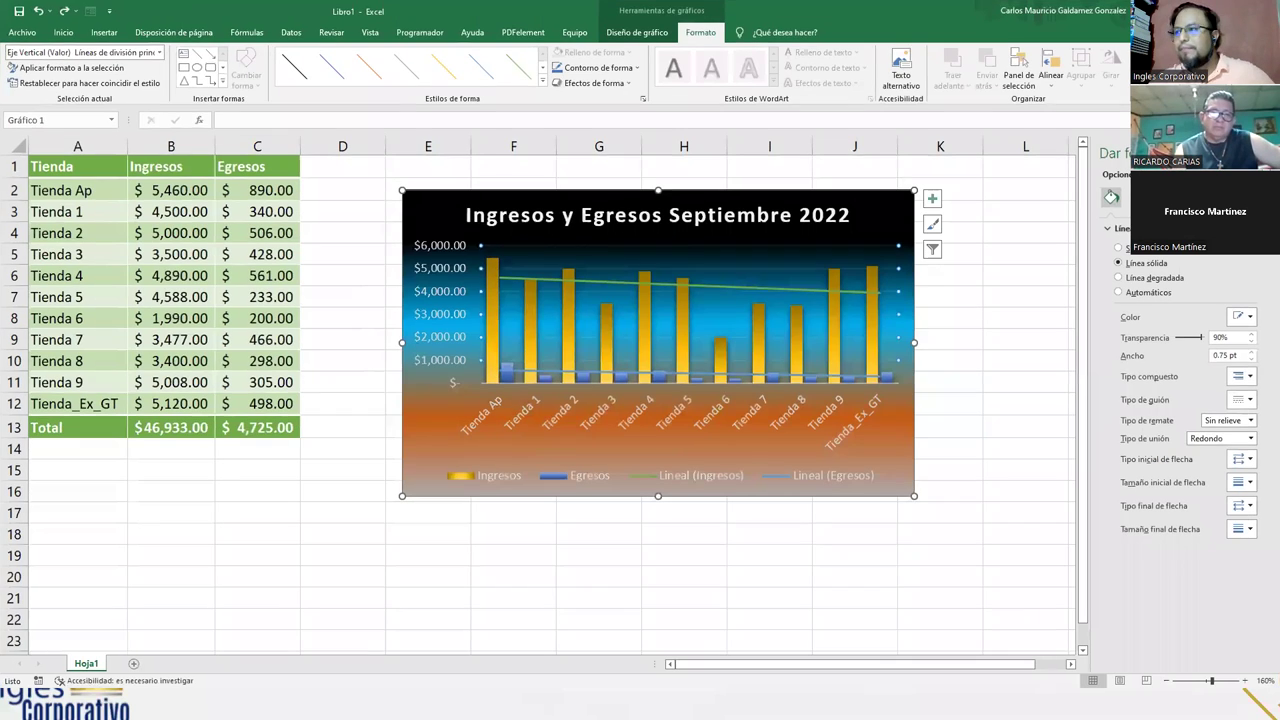
left_click(882, 207)
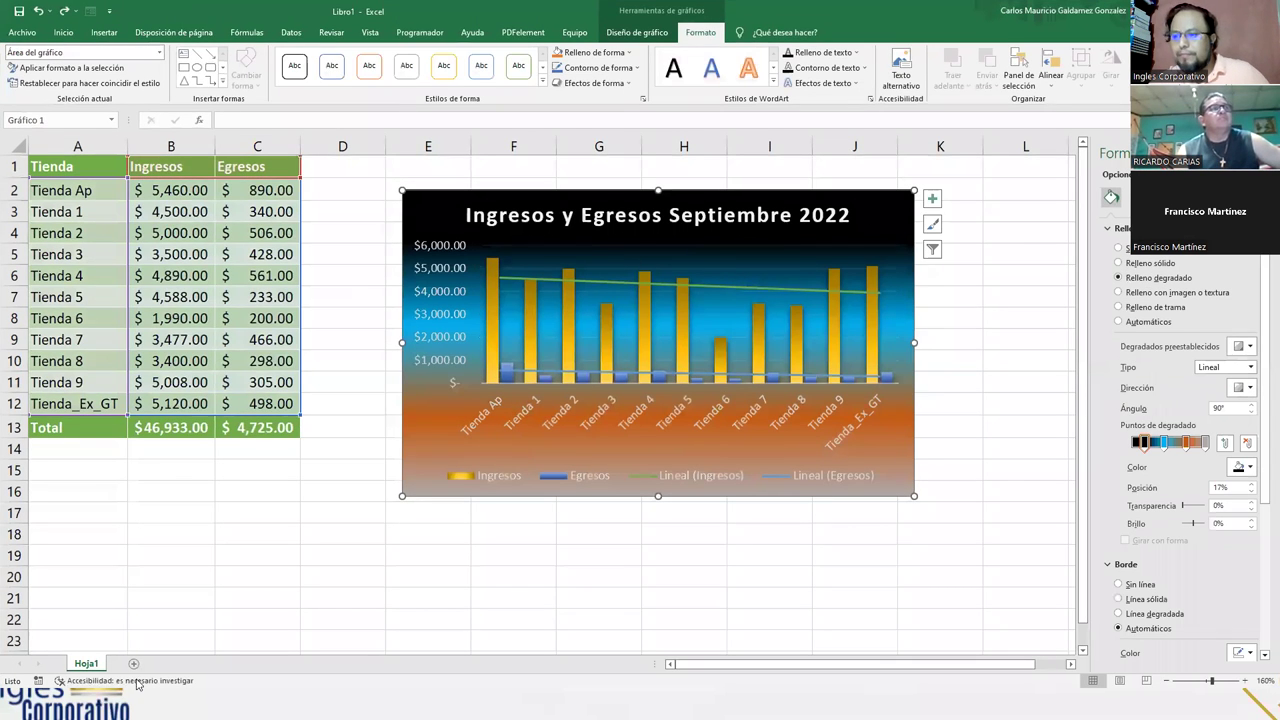
Step: Add a blank worksheet after Hoja1 in the workbook and keep it active
left_click(133, 663)
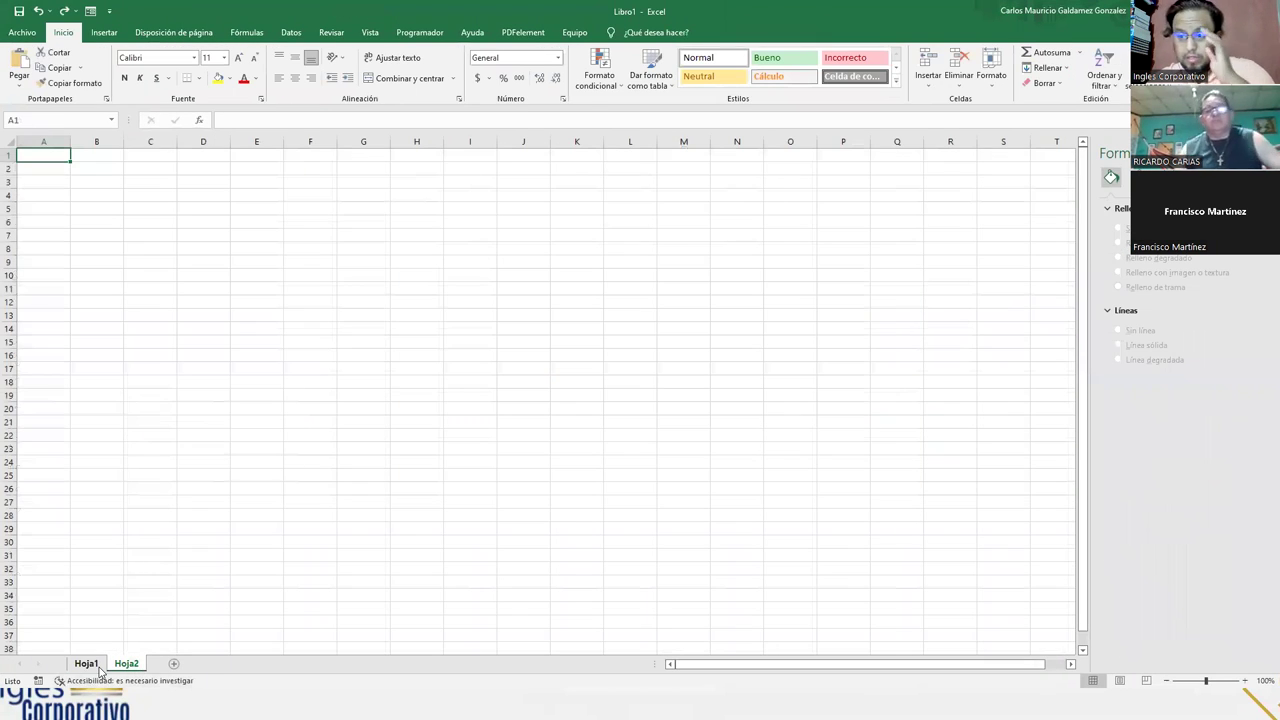
scroll(146, 534, "up", 3, "ctrl")
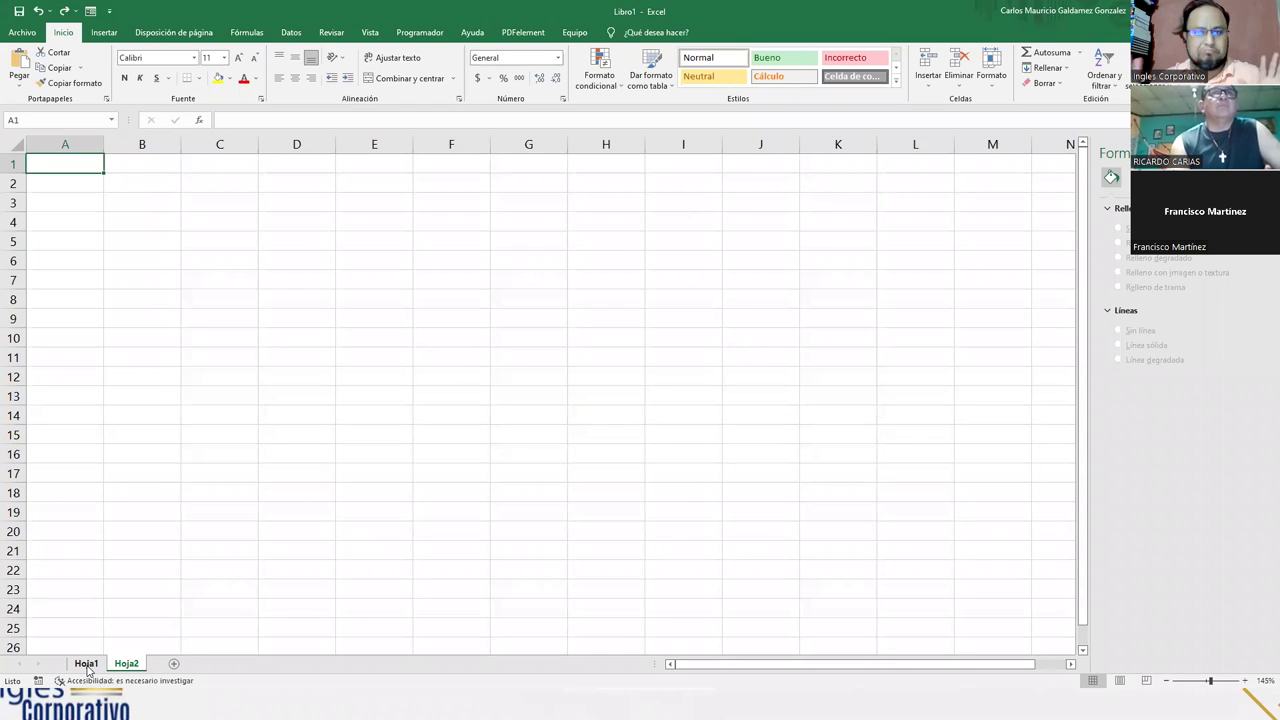
key("ctrl+Page_Down")
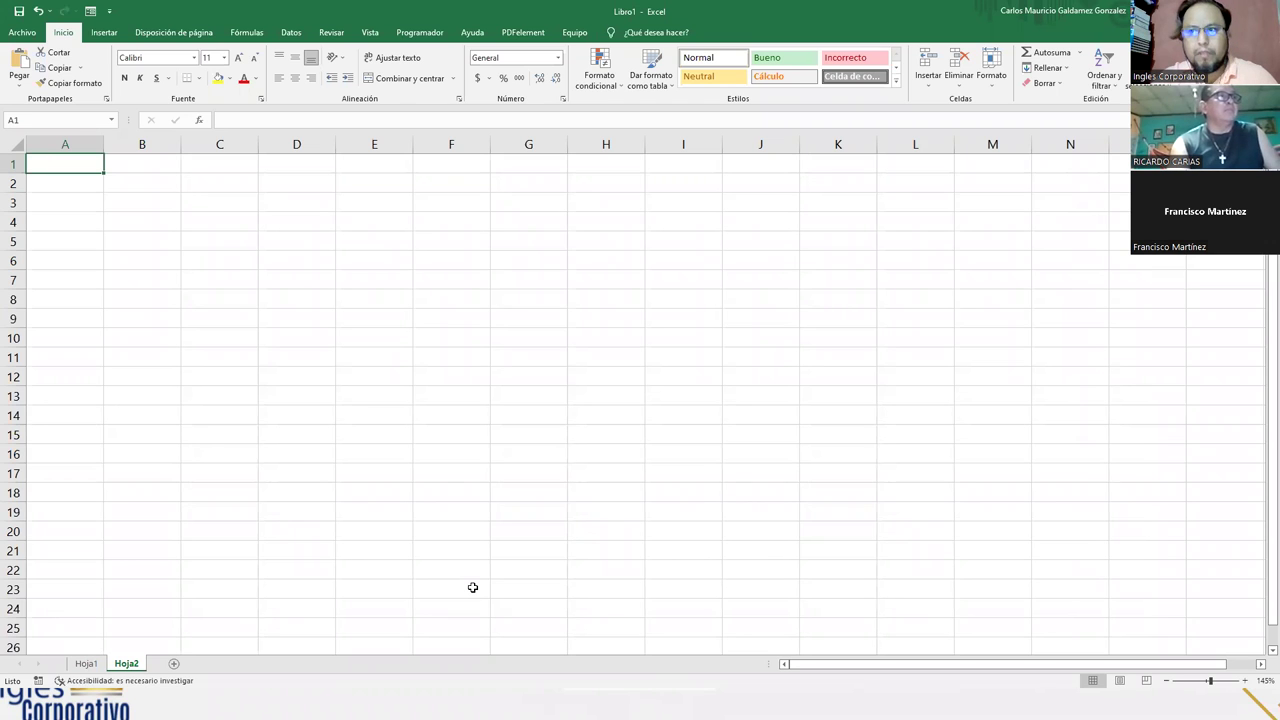
Step: Enter the column headers Rangos in A1 and Edad in B1 of Hoja2
type("Rangos")
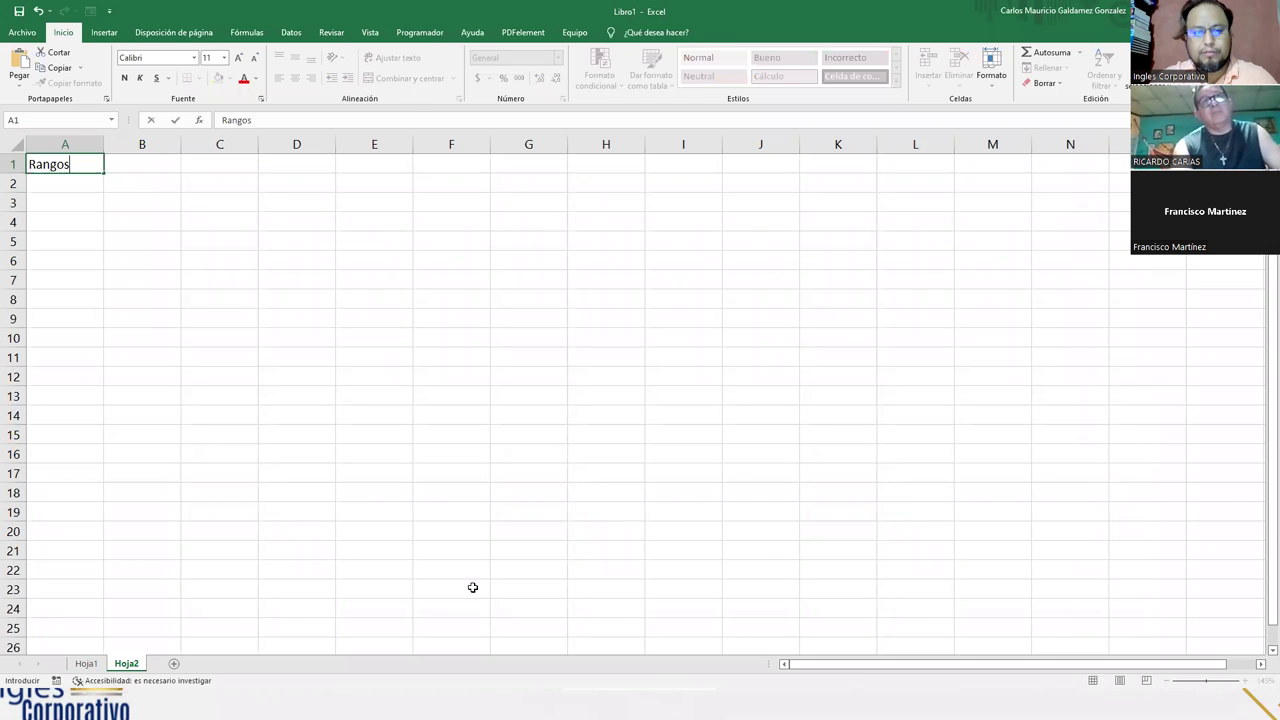
key("Tab")
type("Eda")
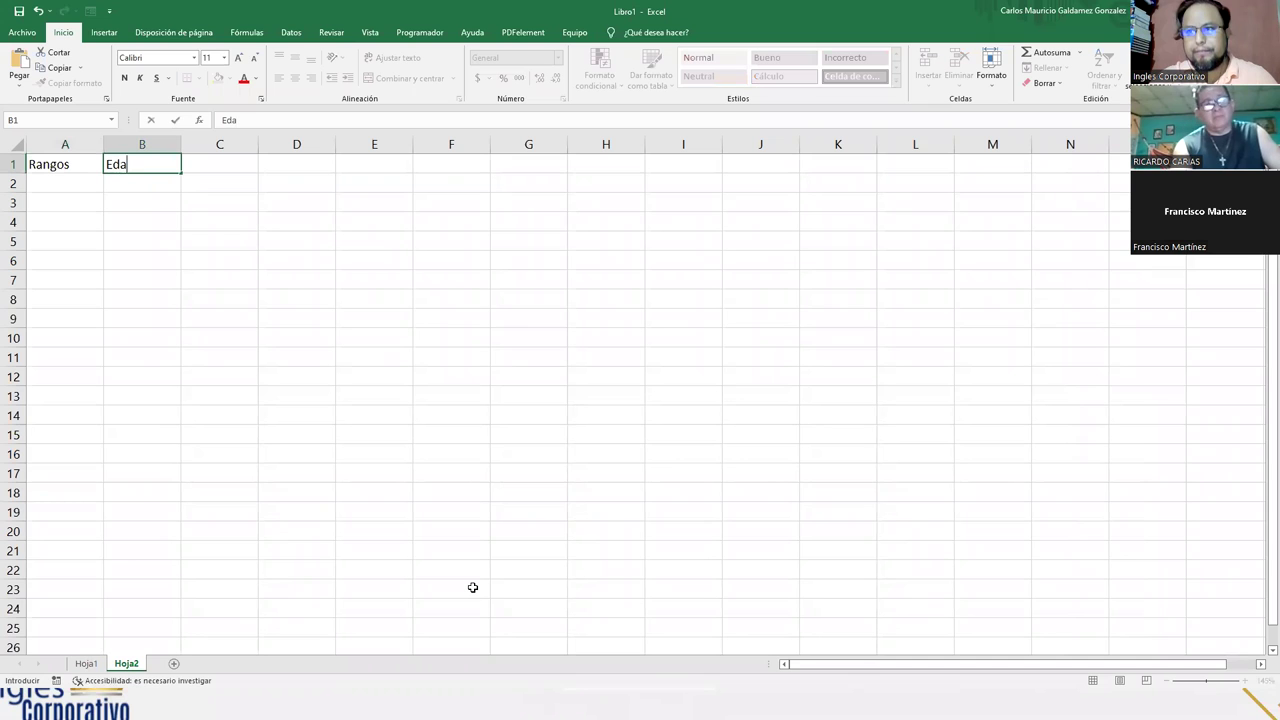
type("d")
key("Return")
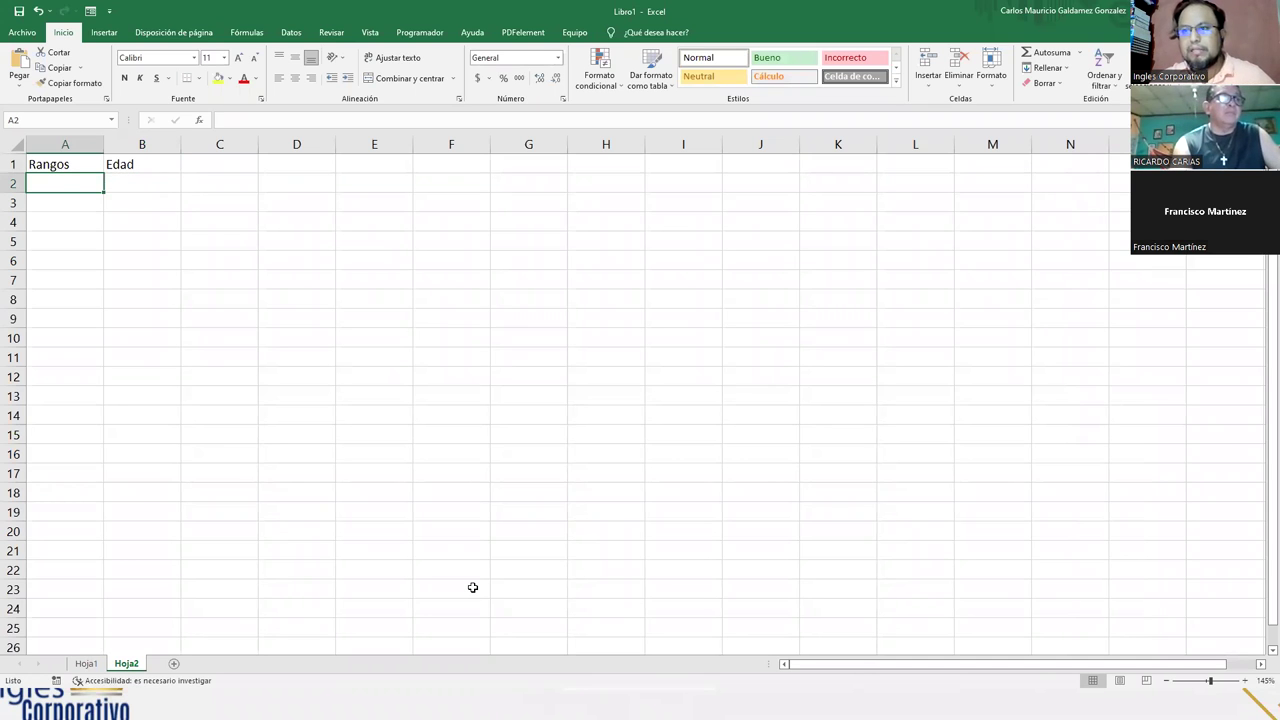
Step: Fill row 2 with the range 0-3 años in column A and 12,456 in column B
type("0-")
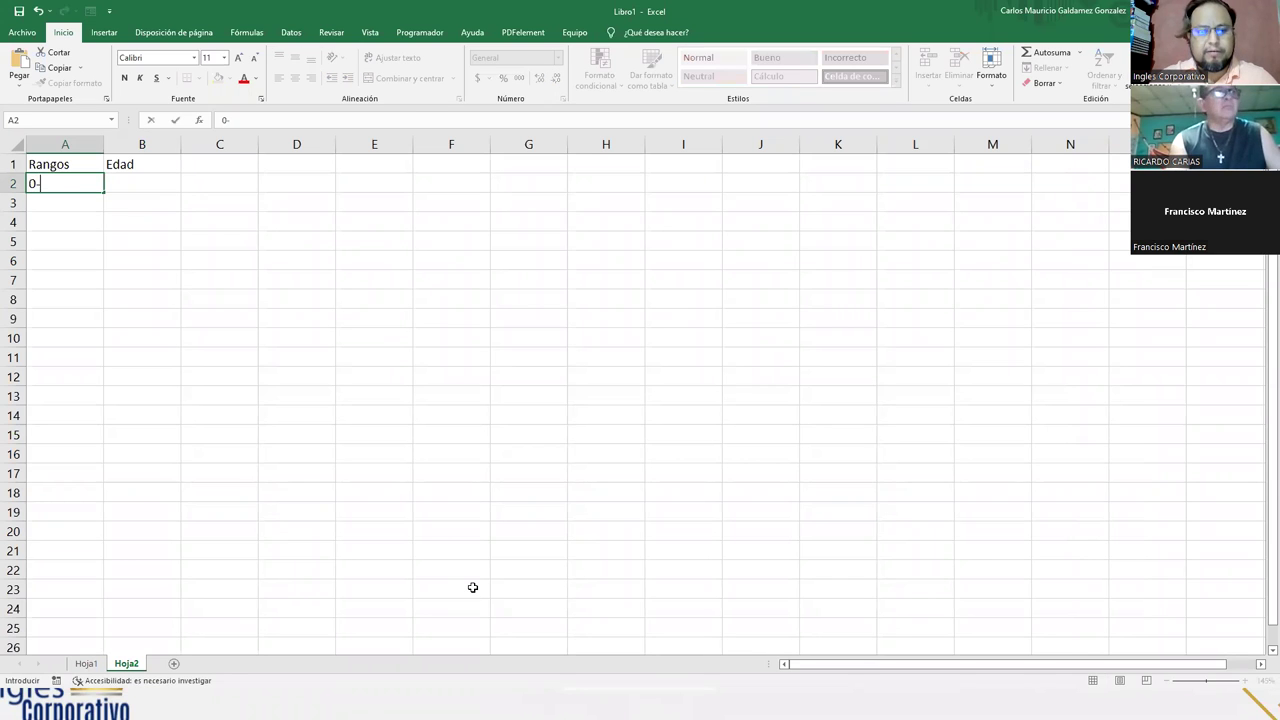
type("3 años")
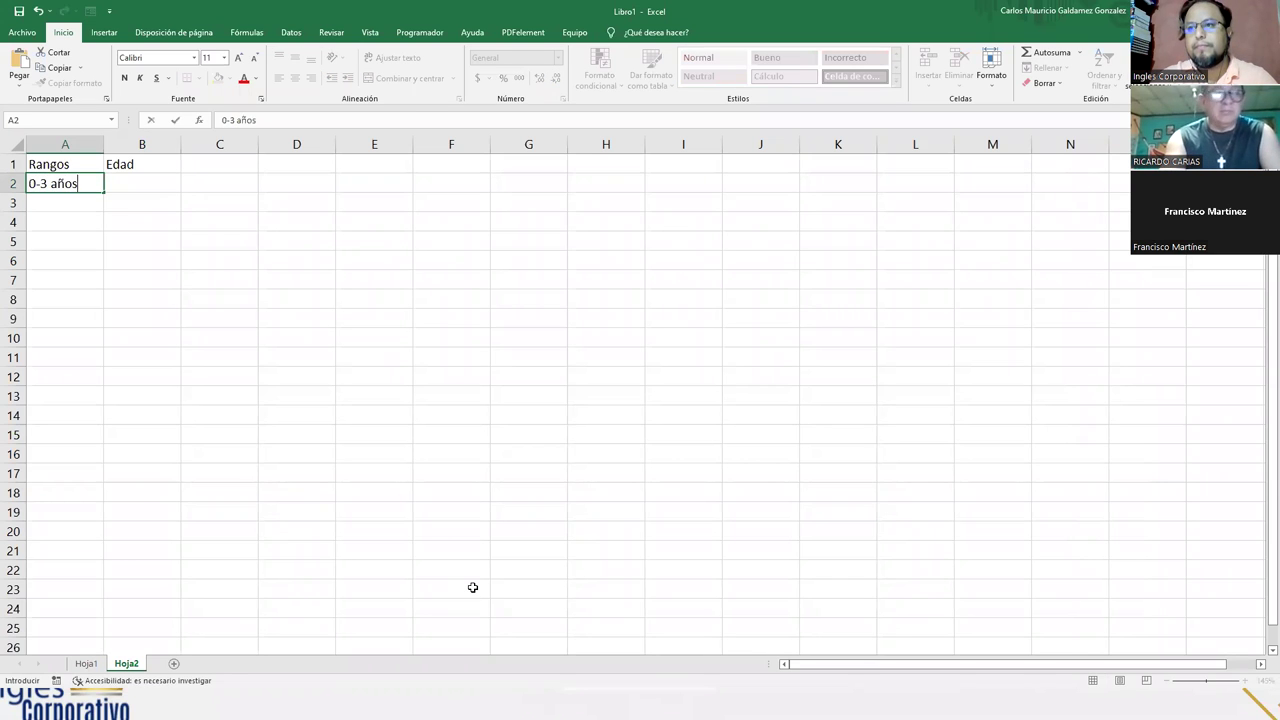
key("Tab")
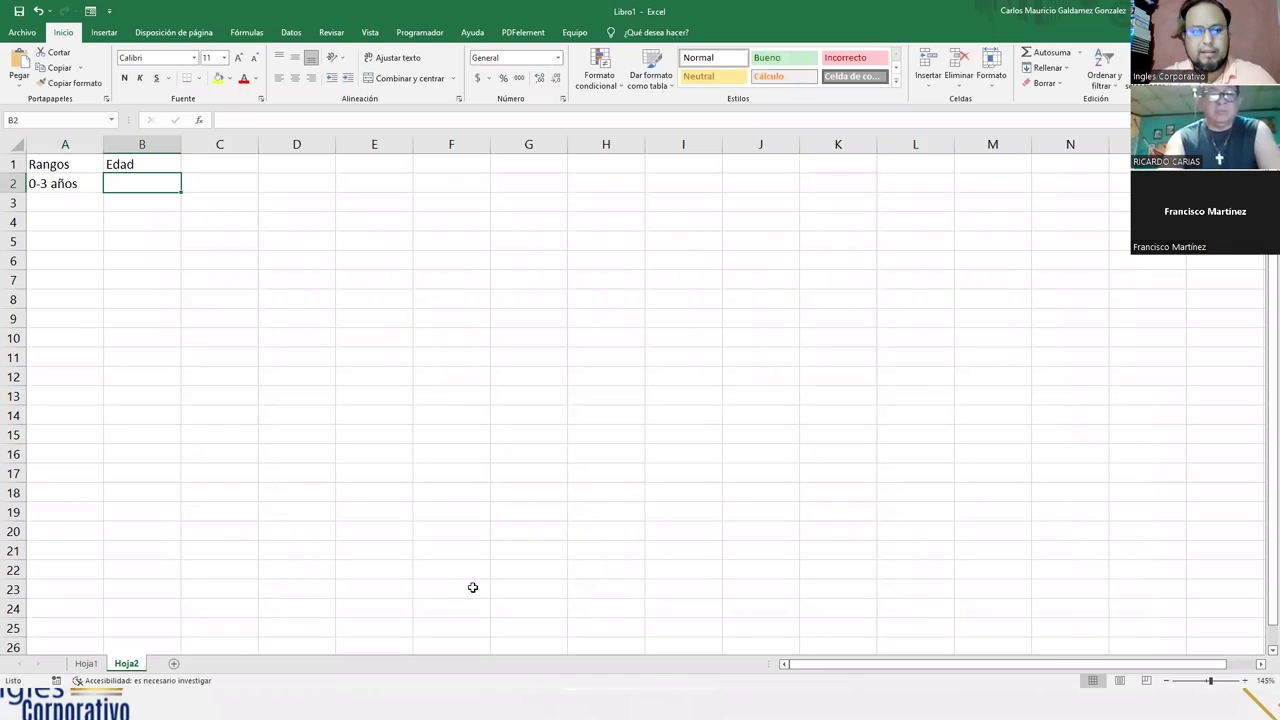
type("12,4")
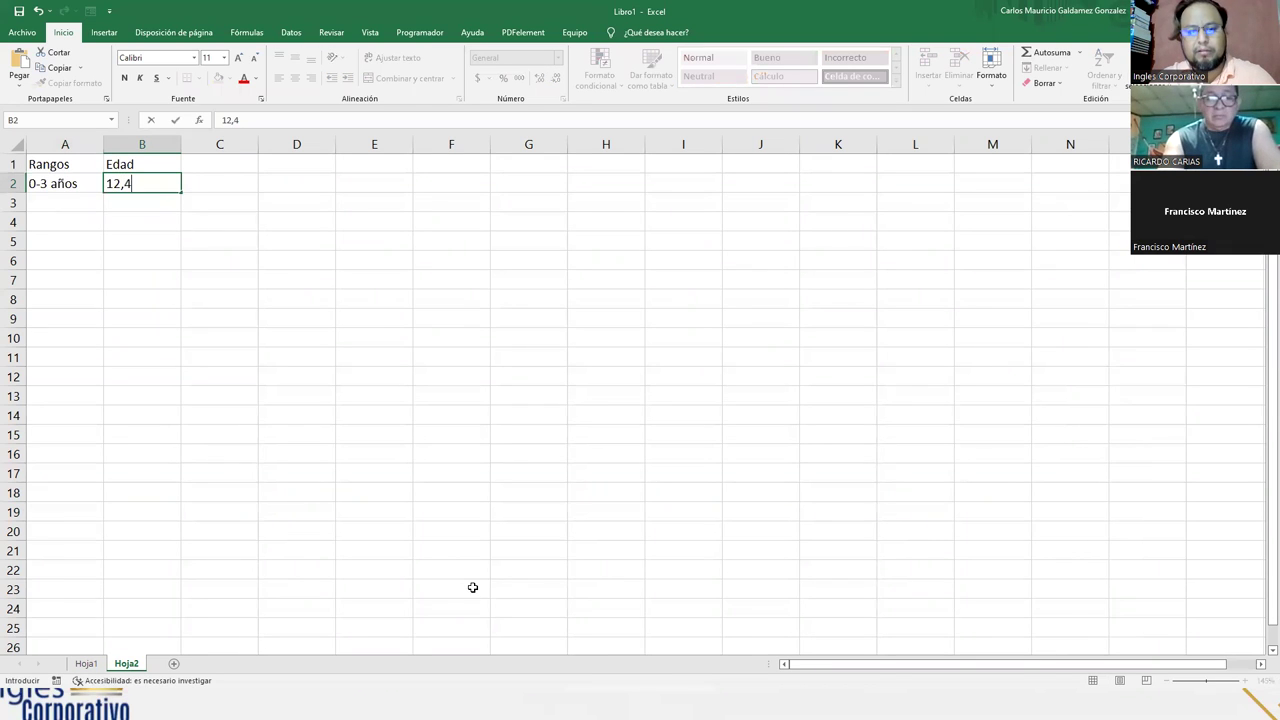
type("56")
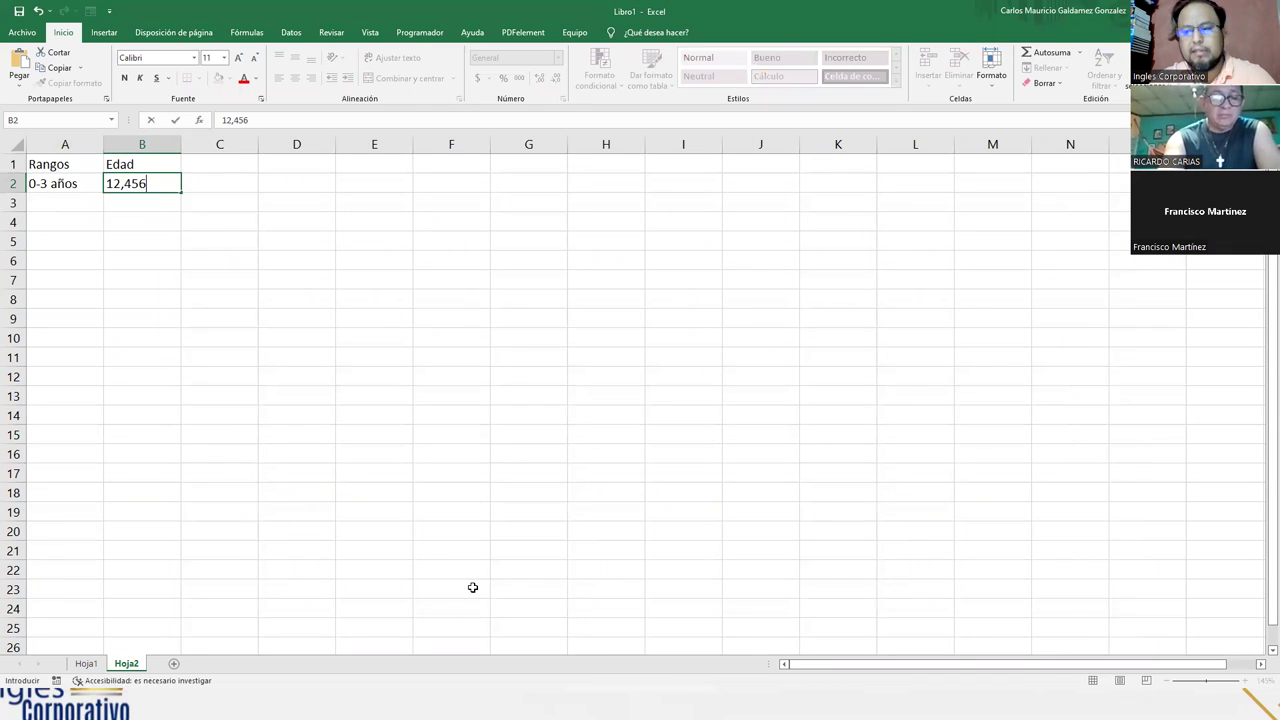
key("Return")
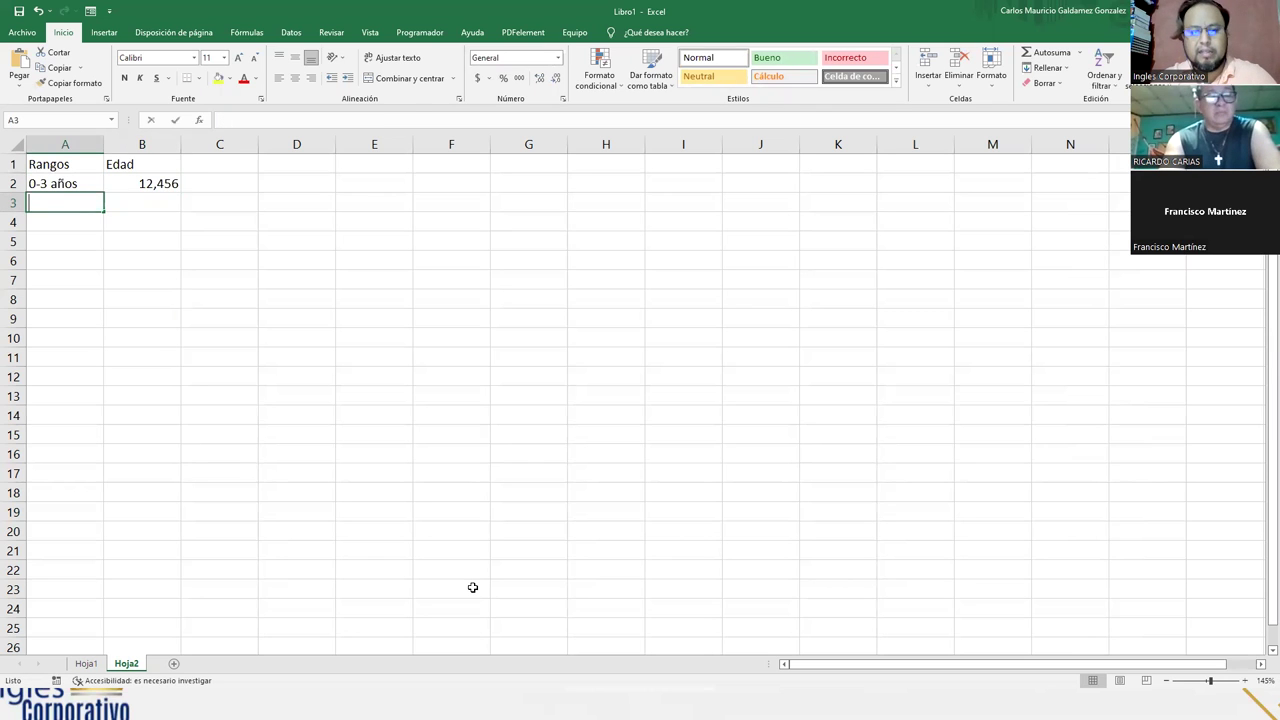
Step: Fill row 3 with the range 4-6 años in column A and 19,700 in column B
type("4 y 6 año")
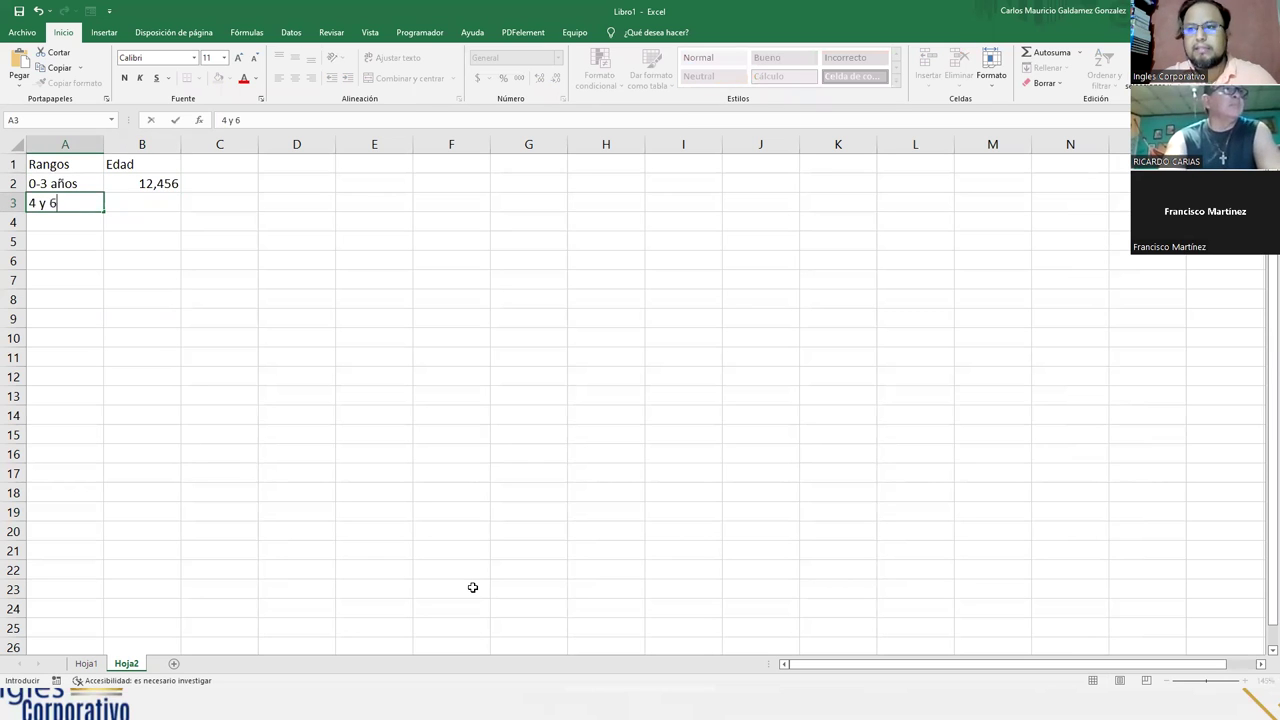
key("BackSpace")
key("BackSpace")
key("BackSpace")
key("BackSpace")
key("BackSpace")
key("BackSpace")
key("BackSpace")
key("BackSpace")
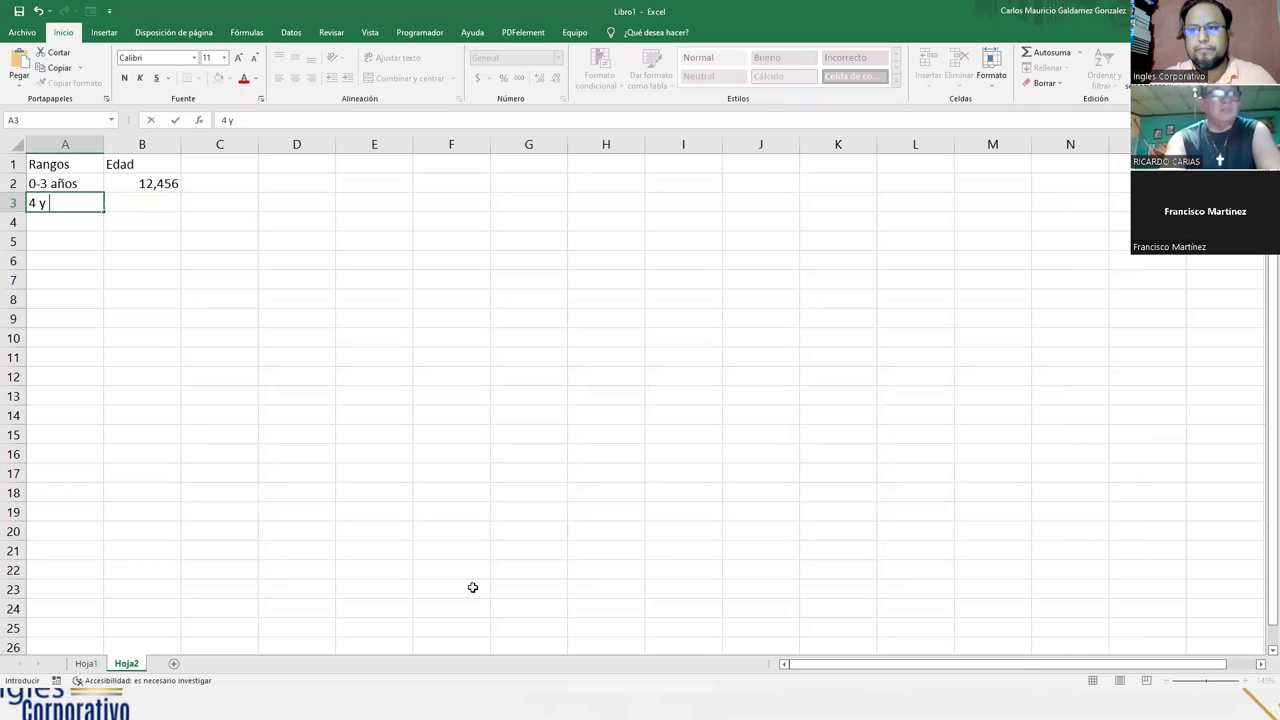
type("-6 años")
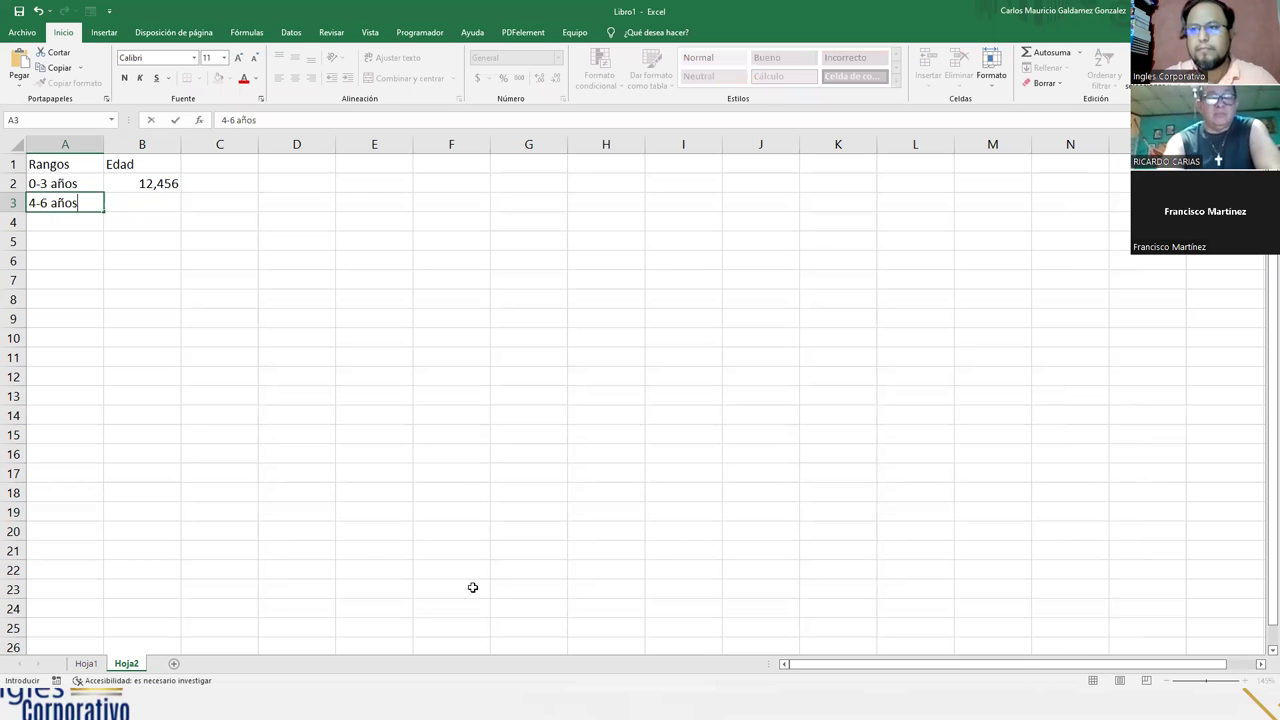
key("Tab")
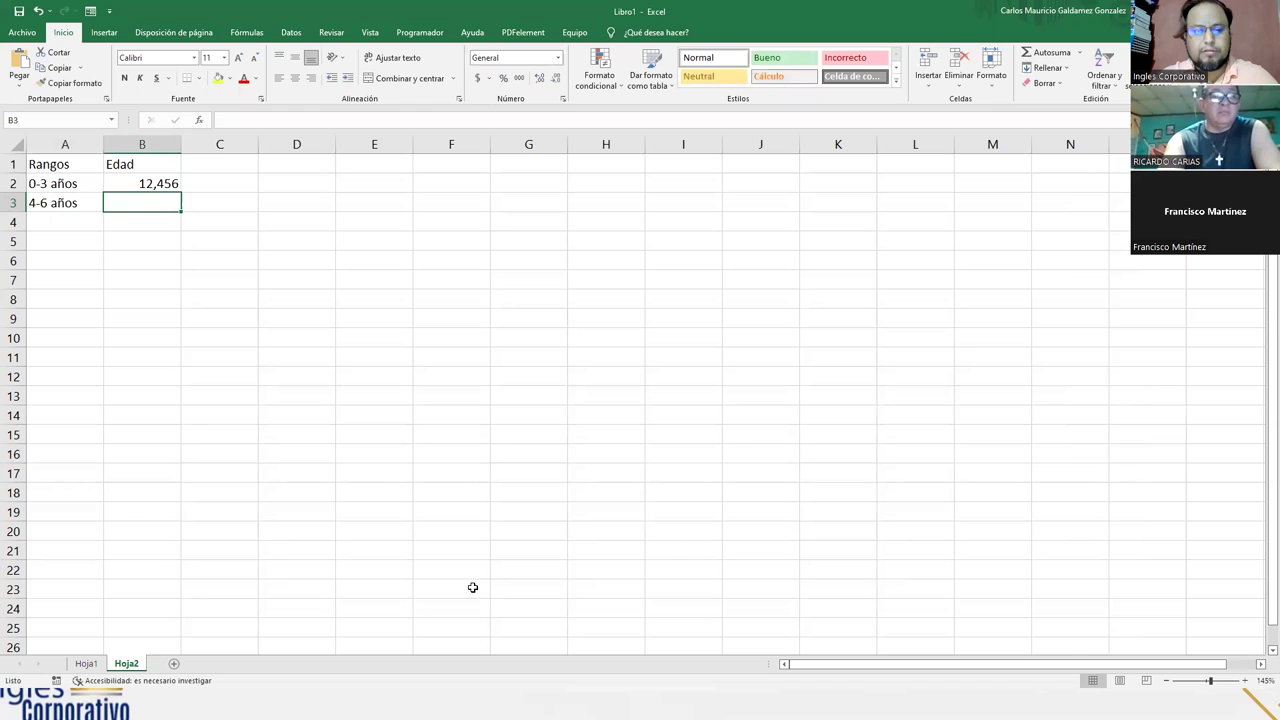
type("19,700")
key("Return")
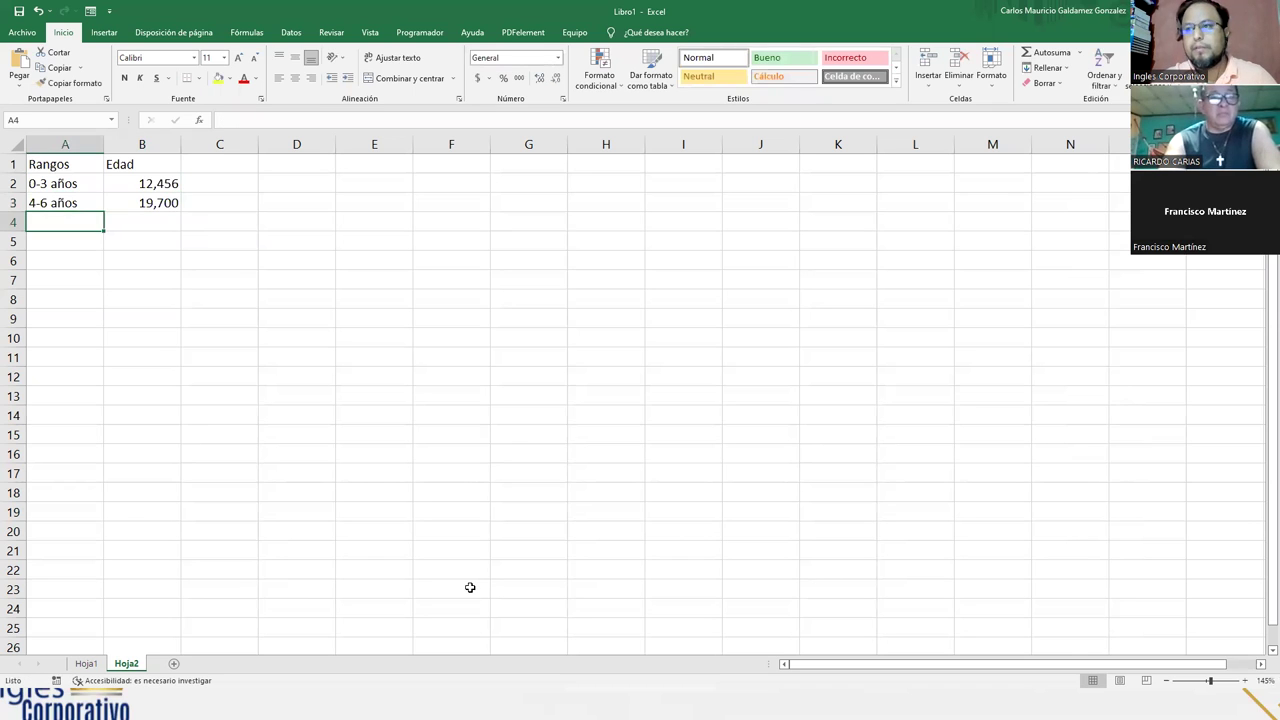
double_click(150, 184)
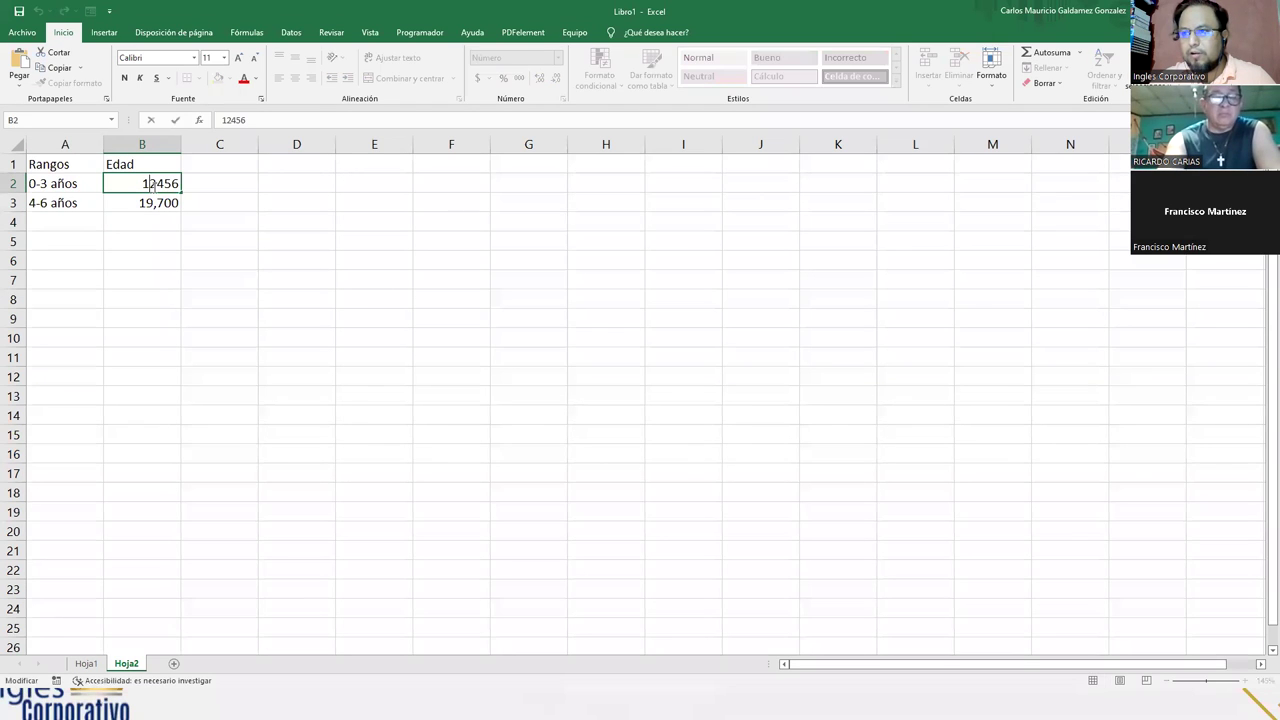
double_click(154, 204)
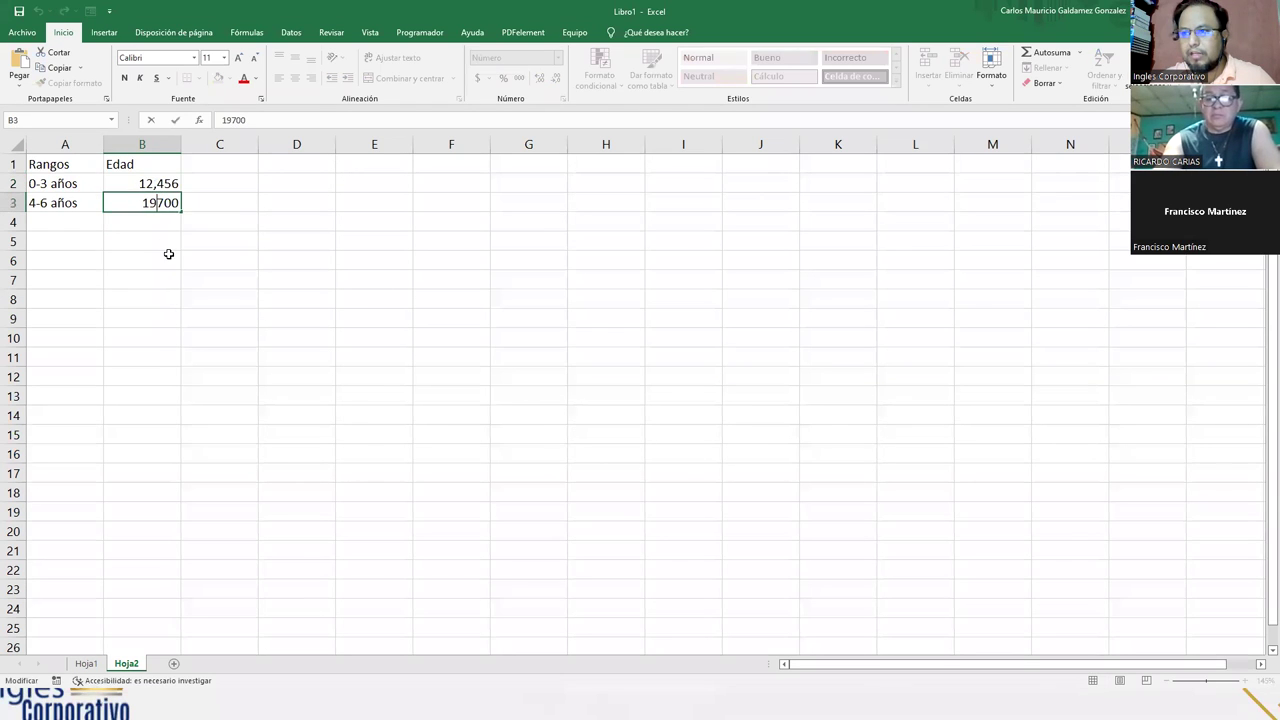
key("Return")
Step: Fill row 4 with the range 7-10 años in column A and 29831 in column B
left_click(68, 227)
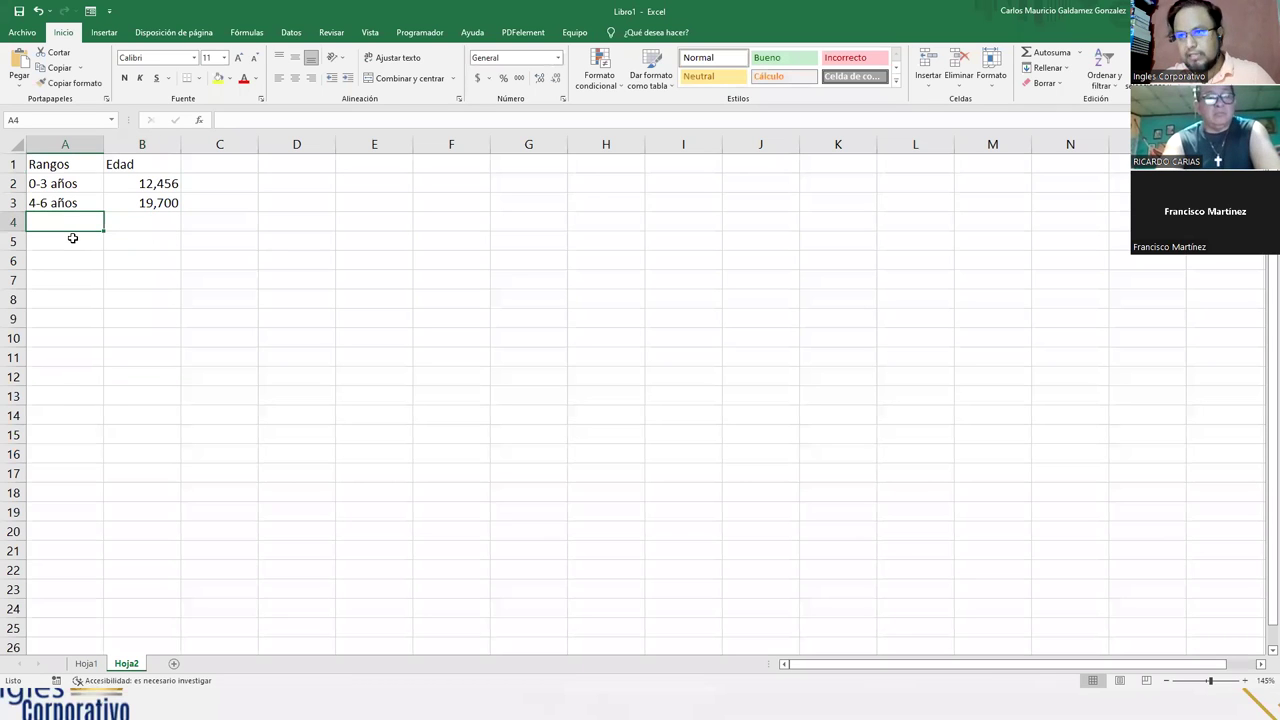
type("7-")
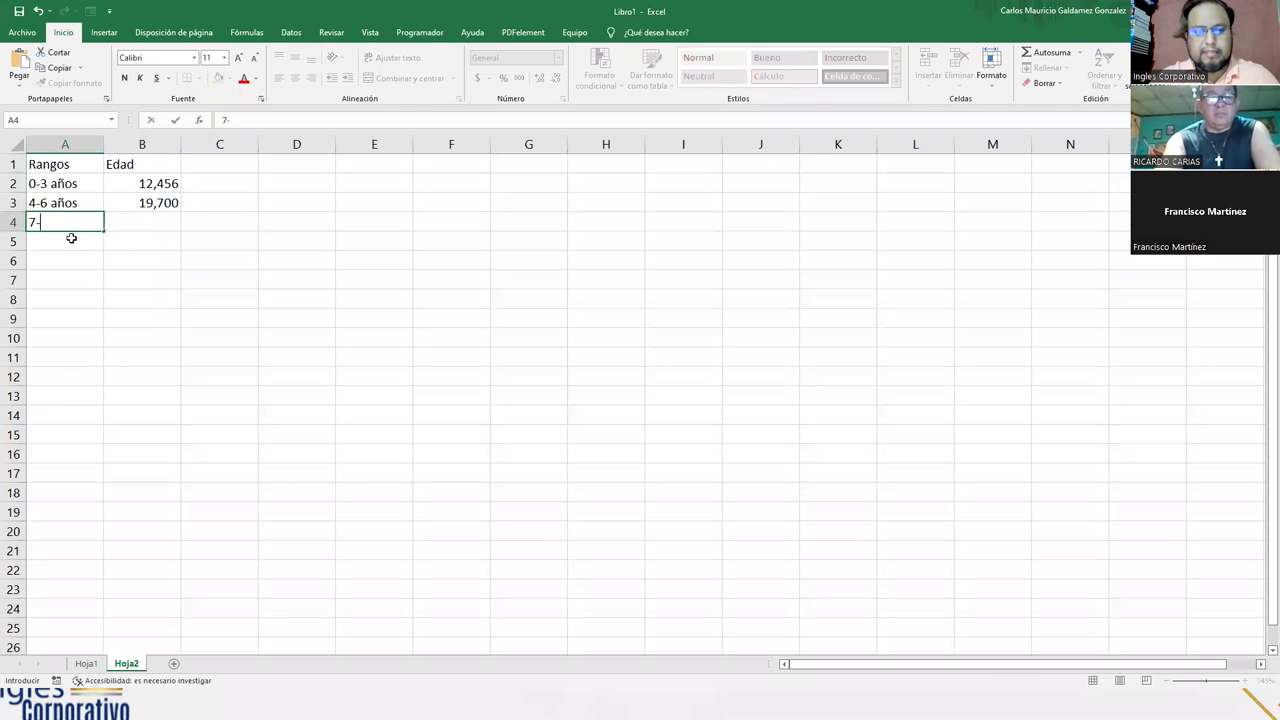
type("10 años")
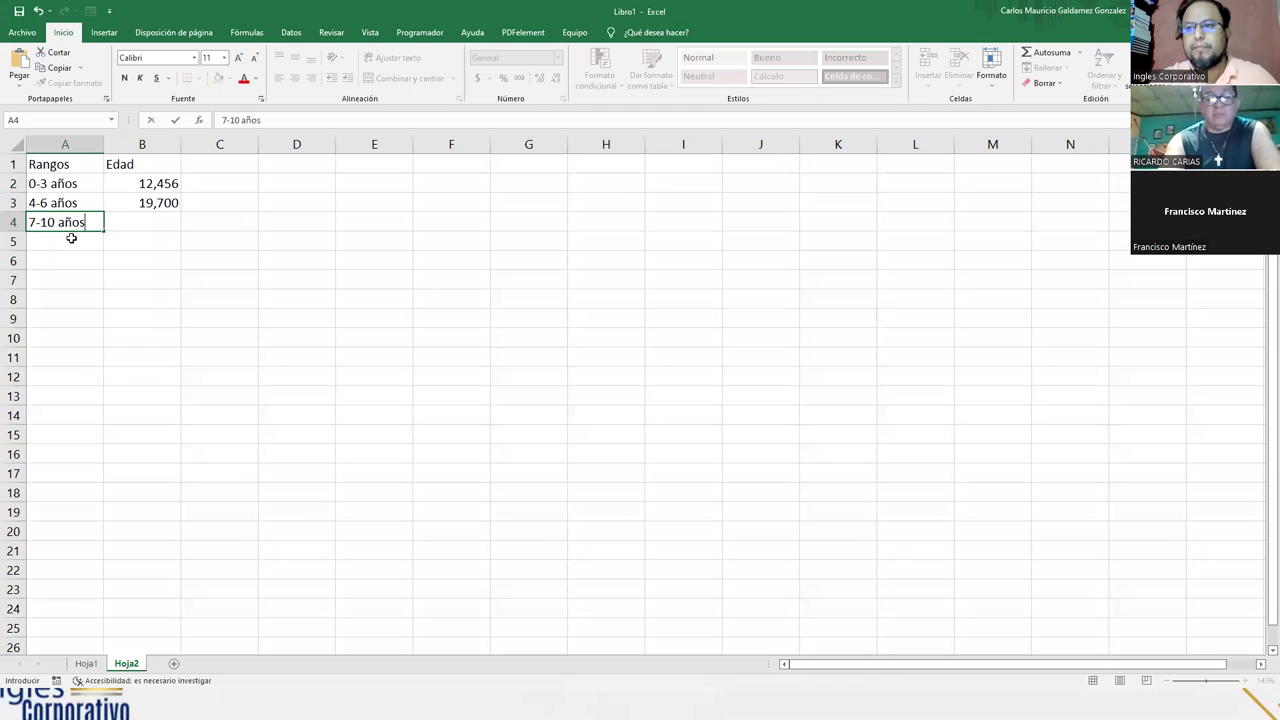
key("Tab")
type("29831")
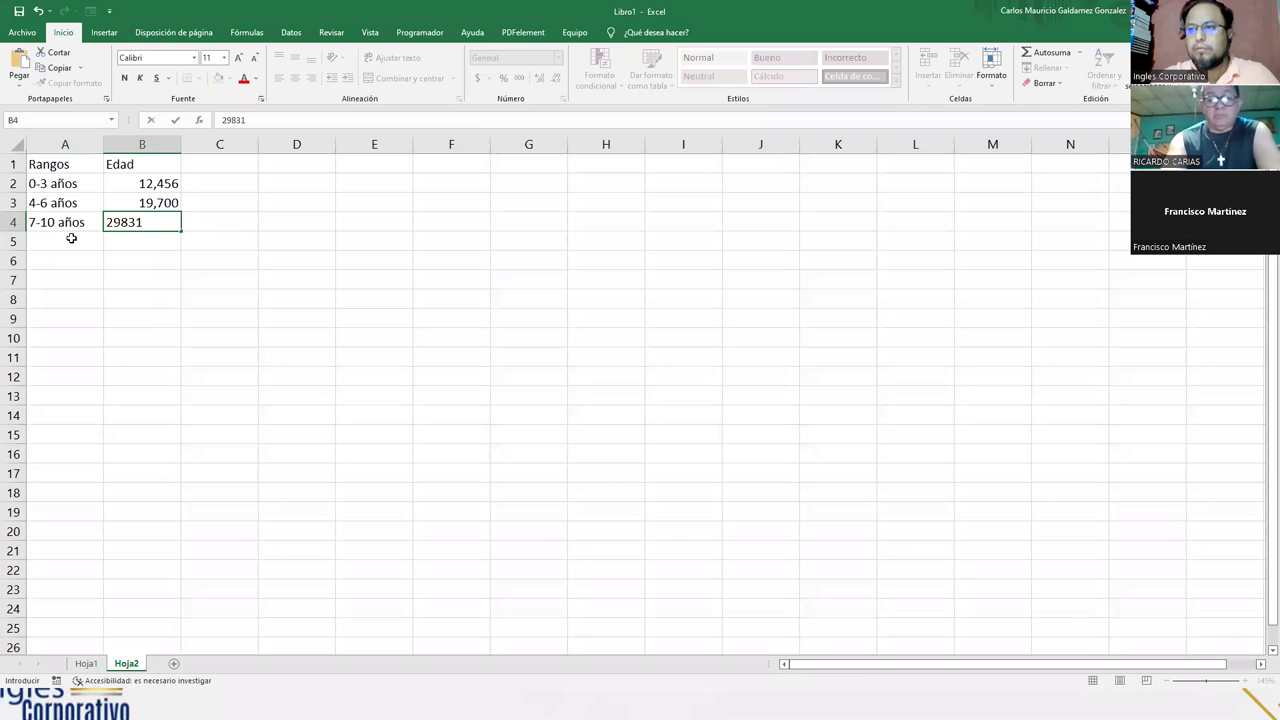
key("Return")
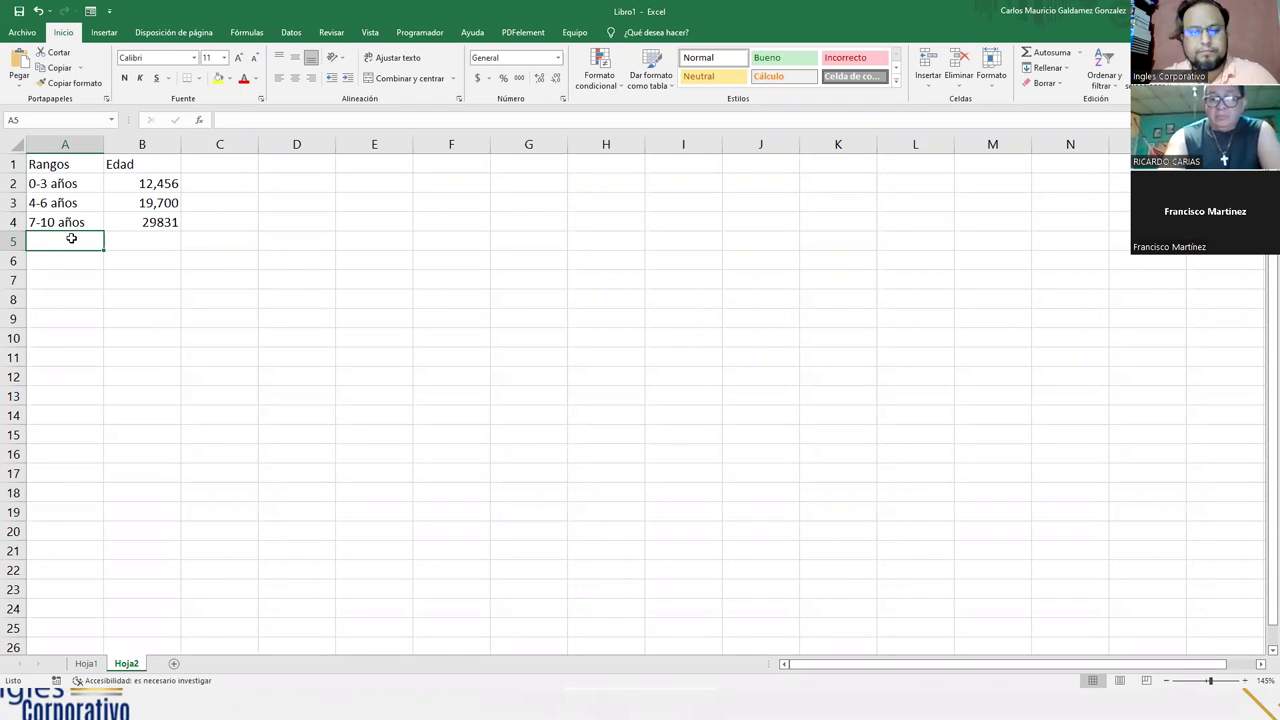
Step: Fill row 5 with the range 11-13 años in column A and 34592 in column B
type("11-13 años")
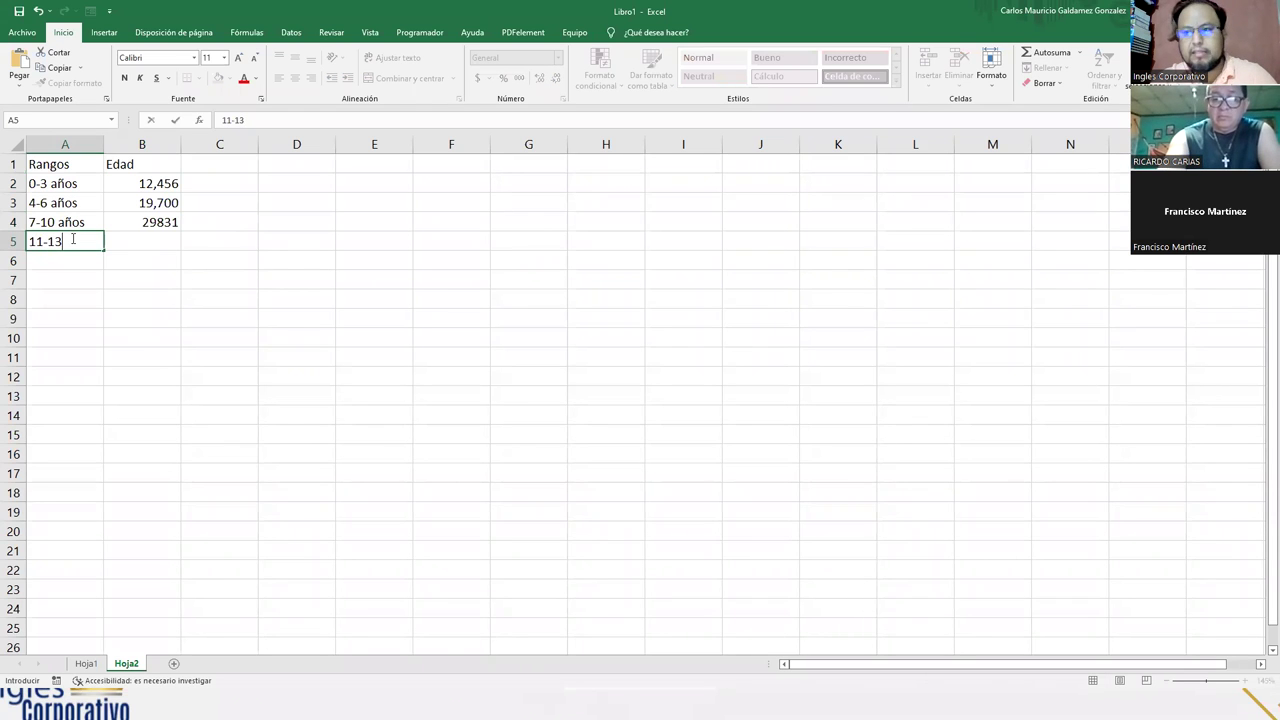
key("Tab")
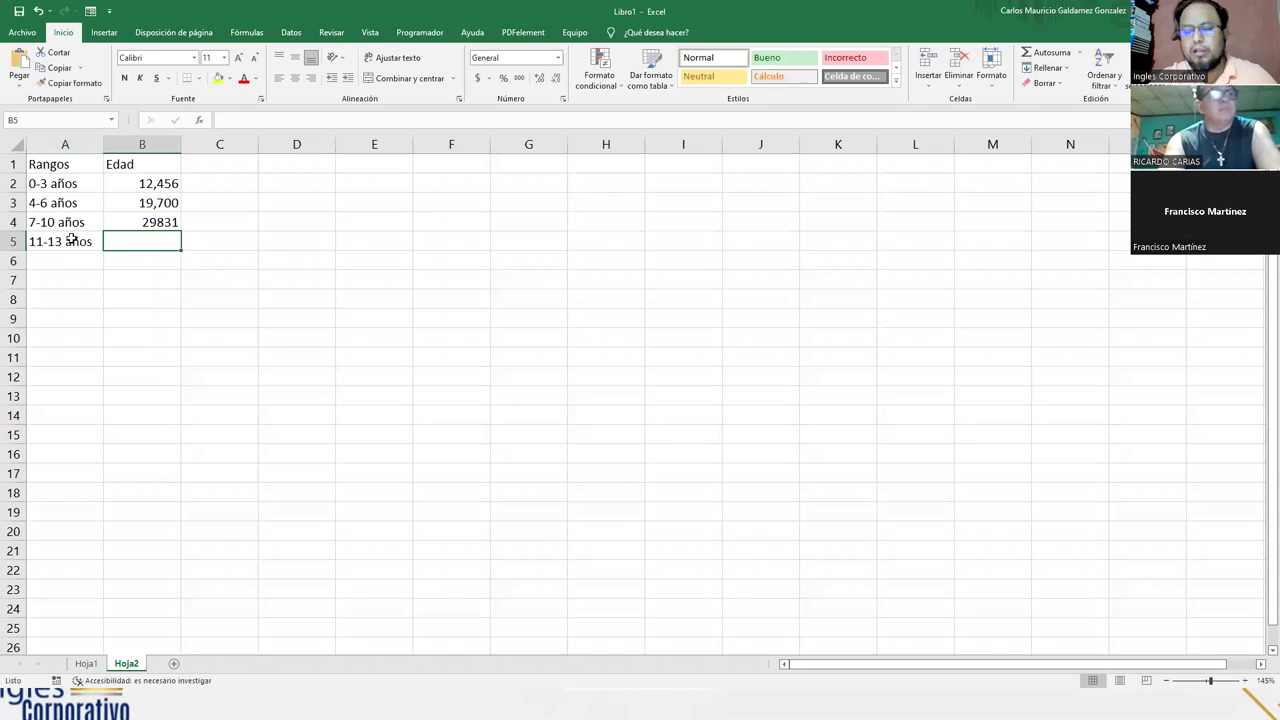
type("34")
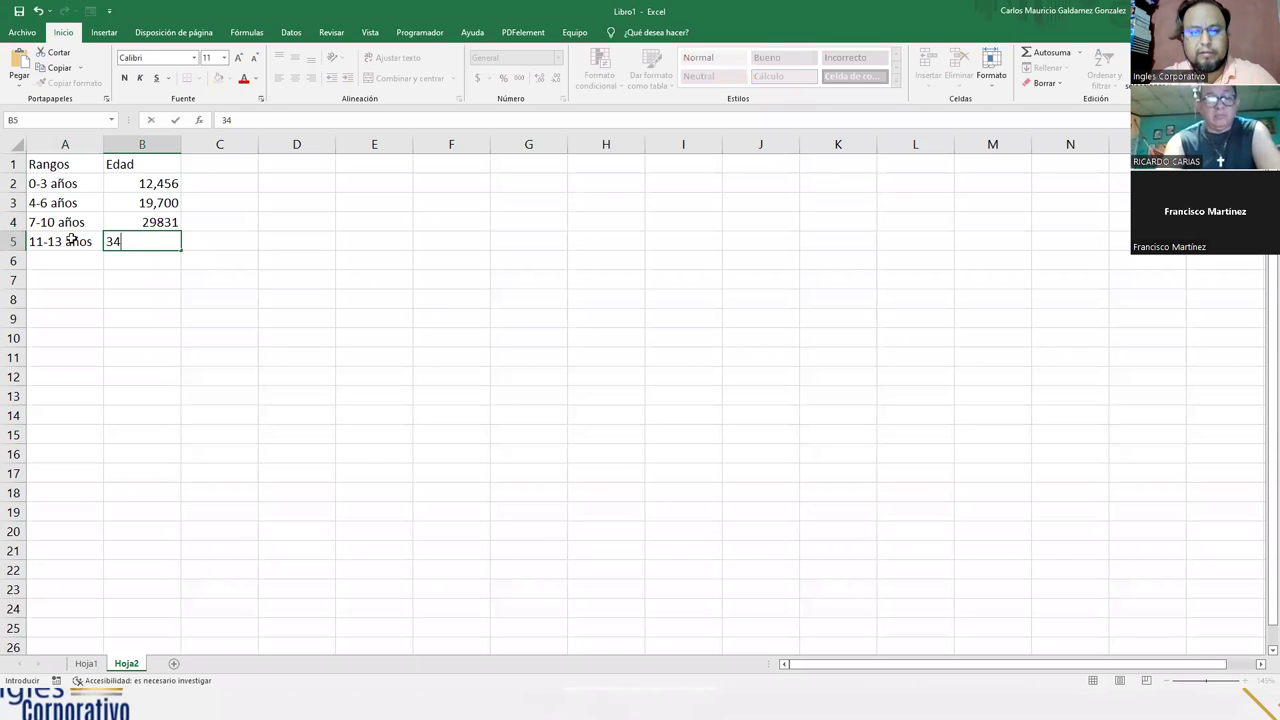
type("59")
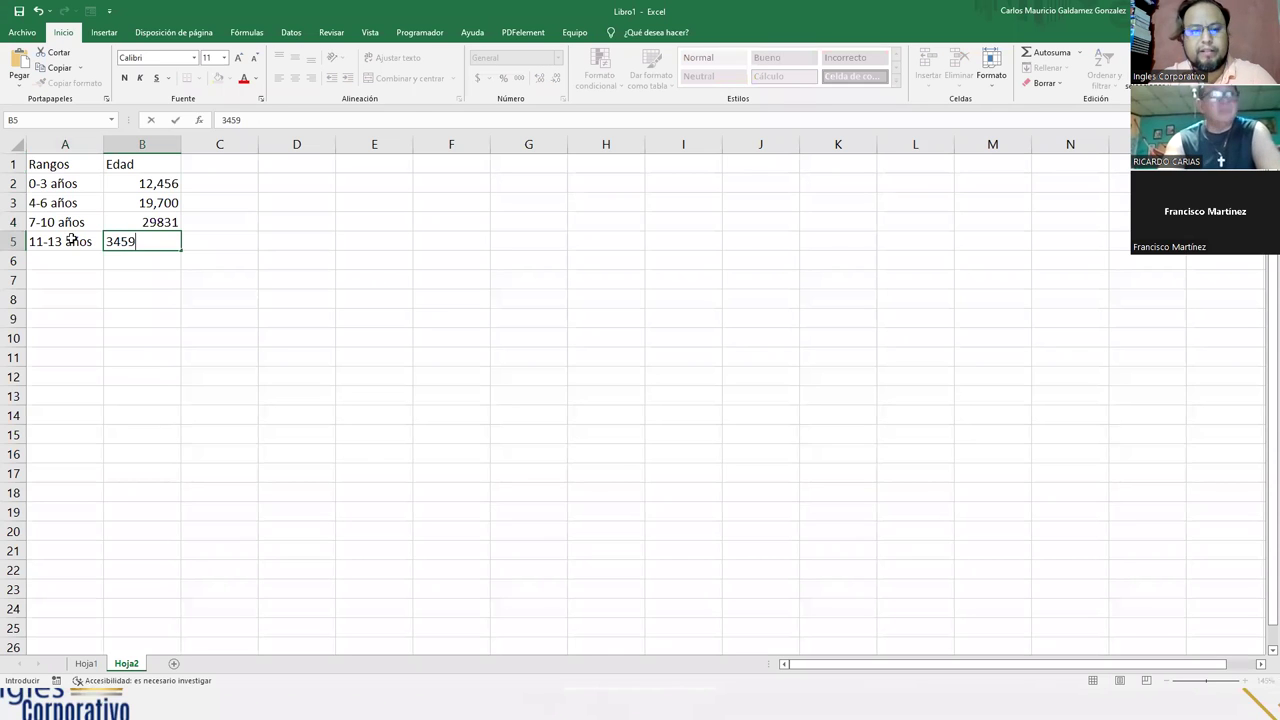
type("2")
key("Return")
Step: Fill row 6 with the range 14-16 años in column A and 31140 in column B
type("14-")
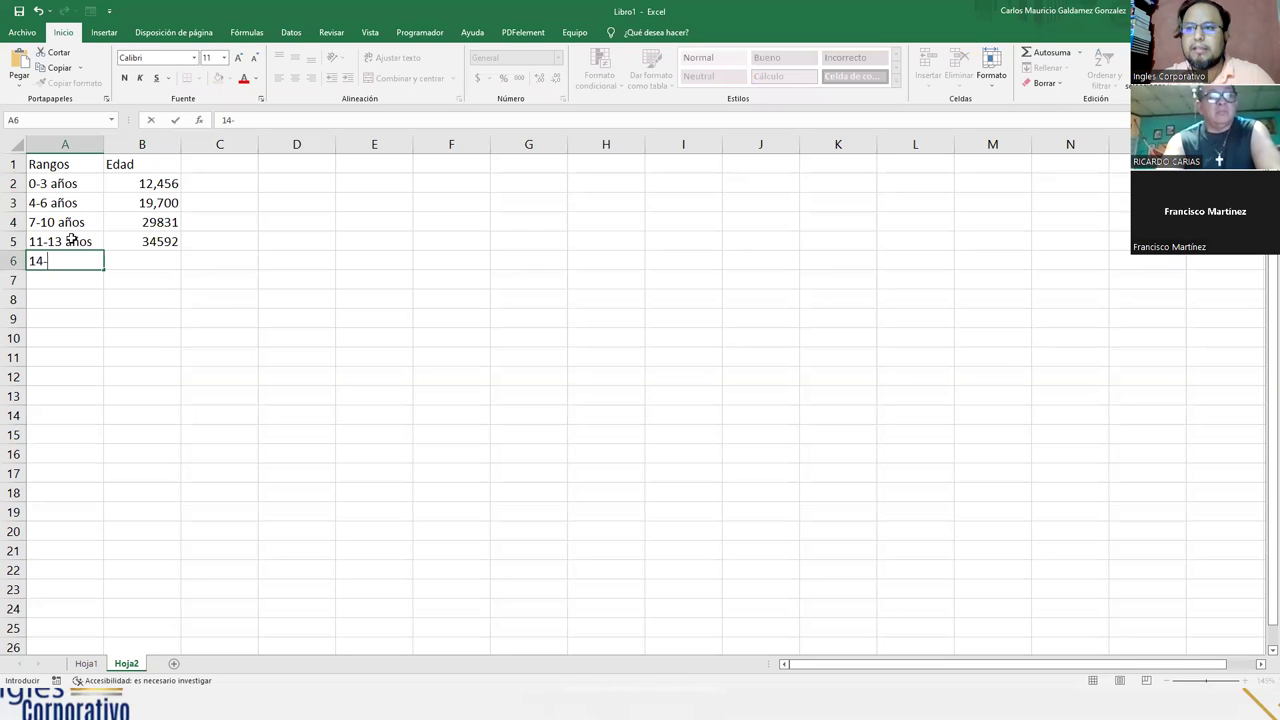
type("16 años")
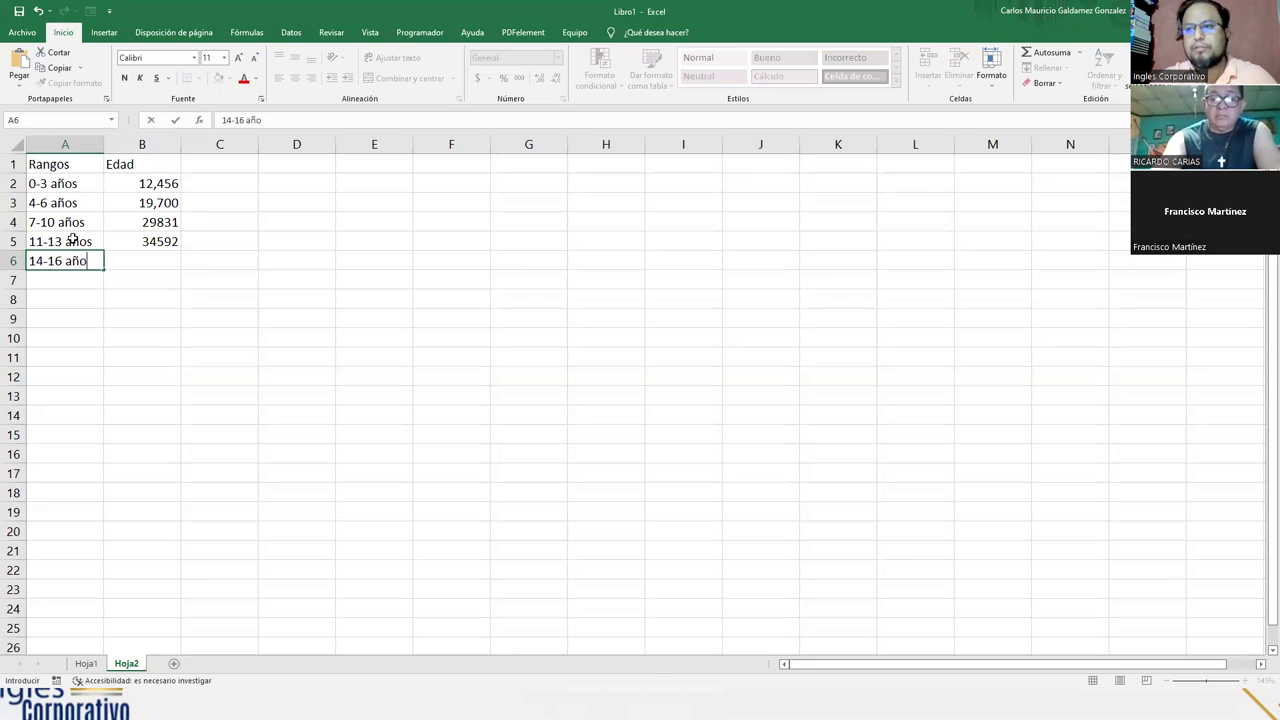
key("Tab")
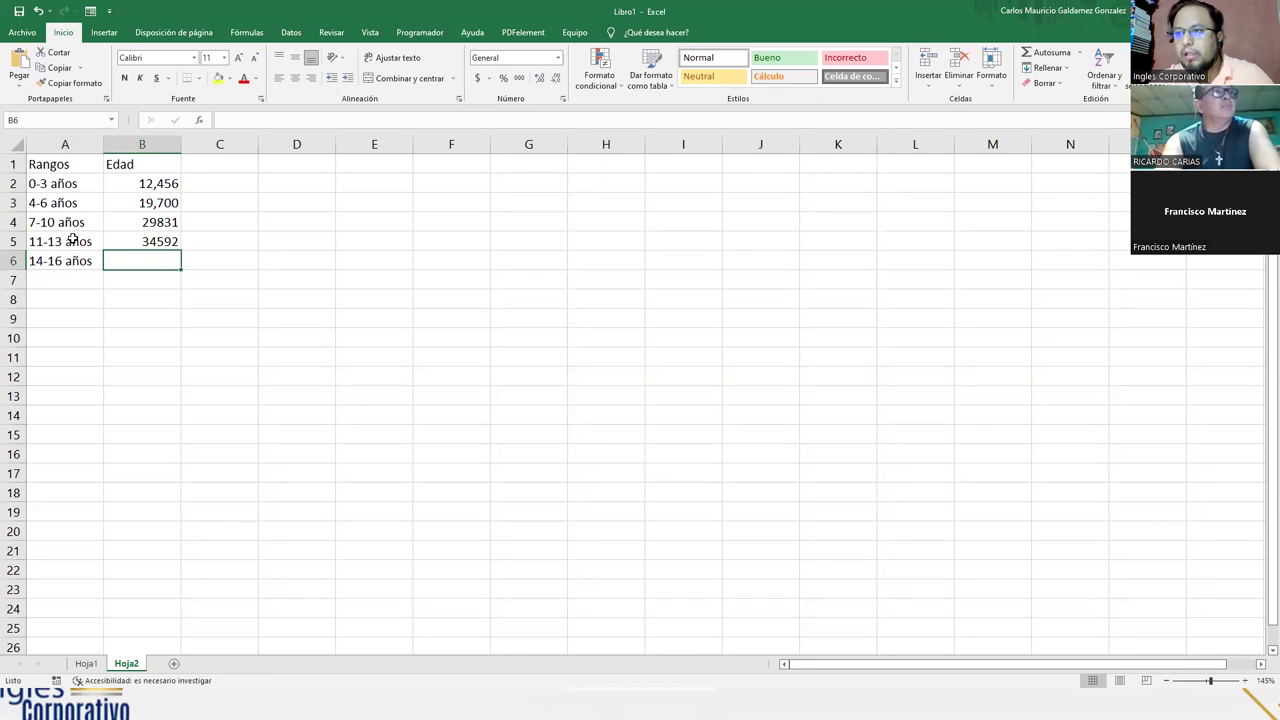
type("31")
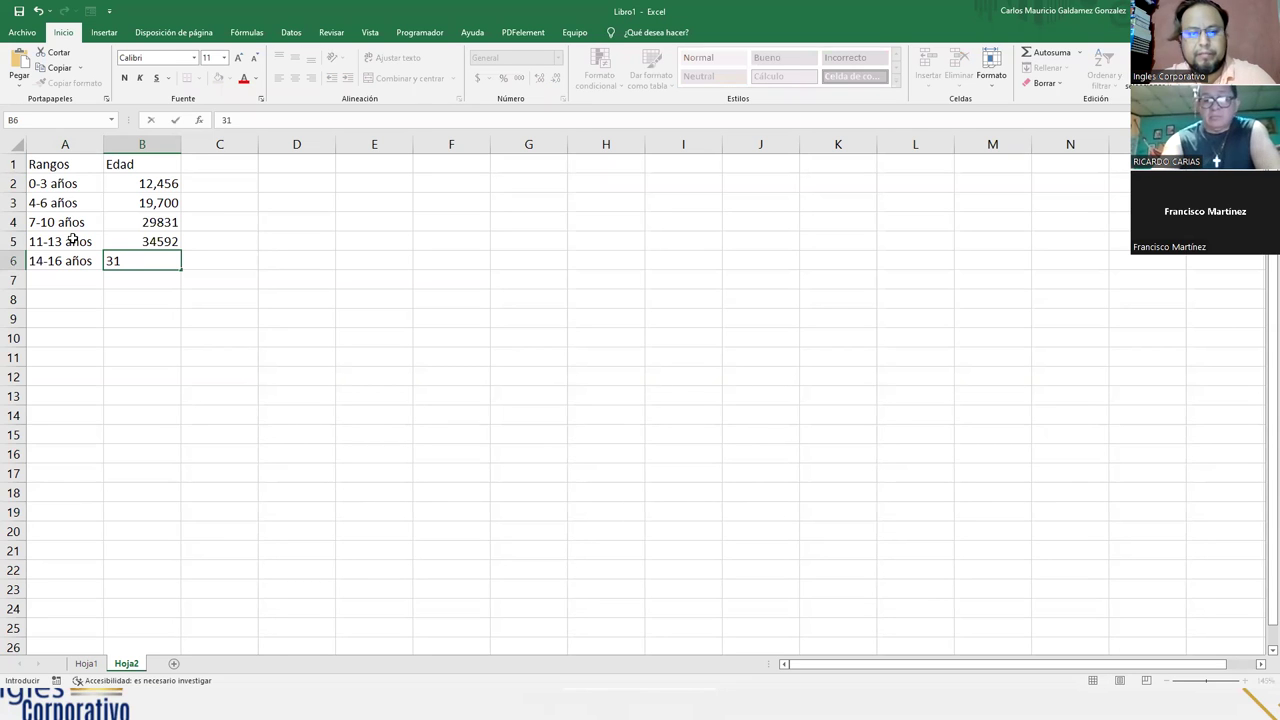
type("140")
key("Return")
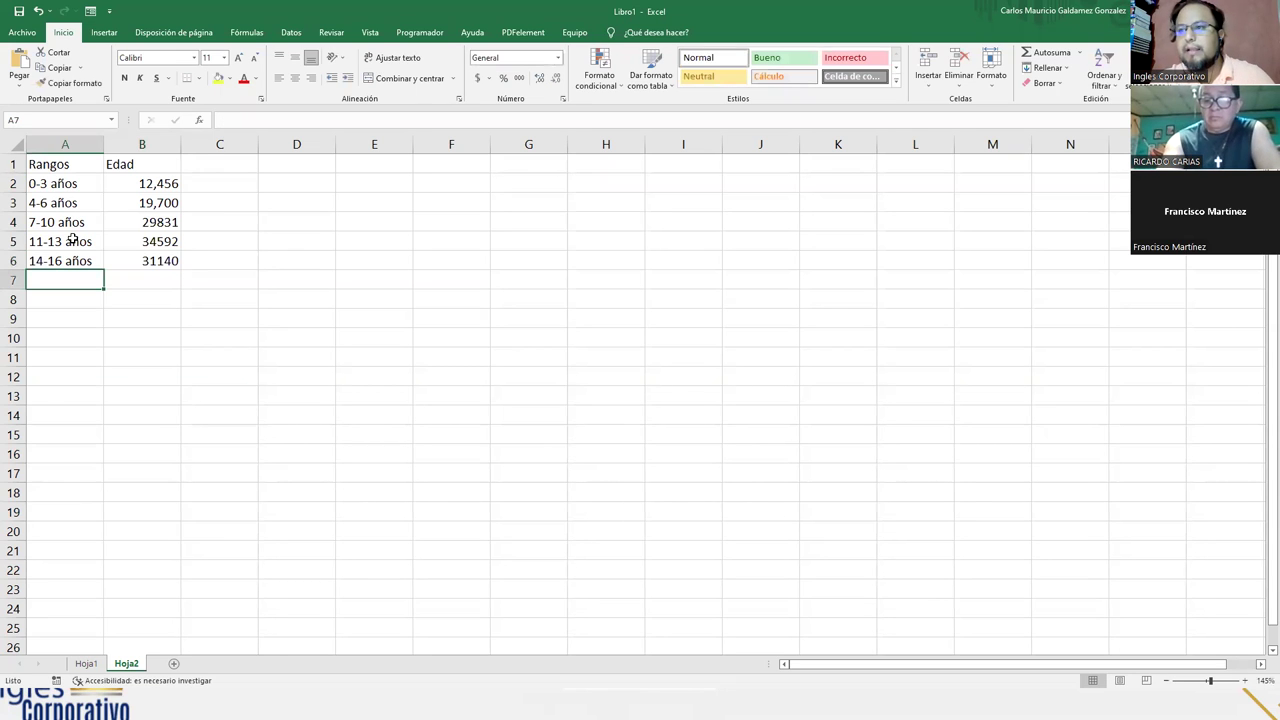
Step: Format the values in B2:B6 with the Número format and no decimal places
left_click_drag(140, 182, 155, 261)
left_click(558, 57)
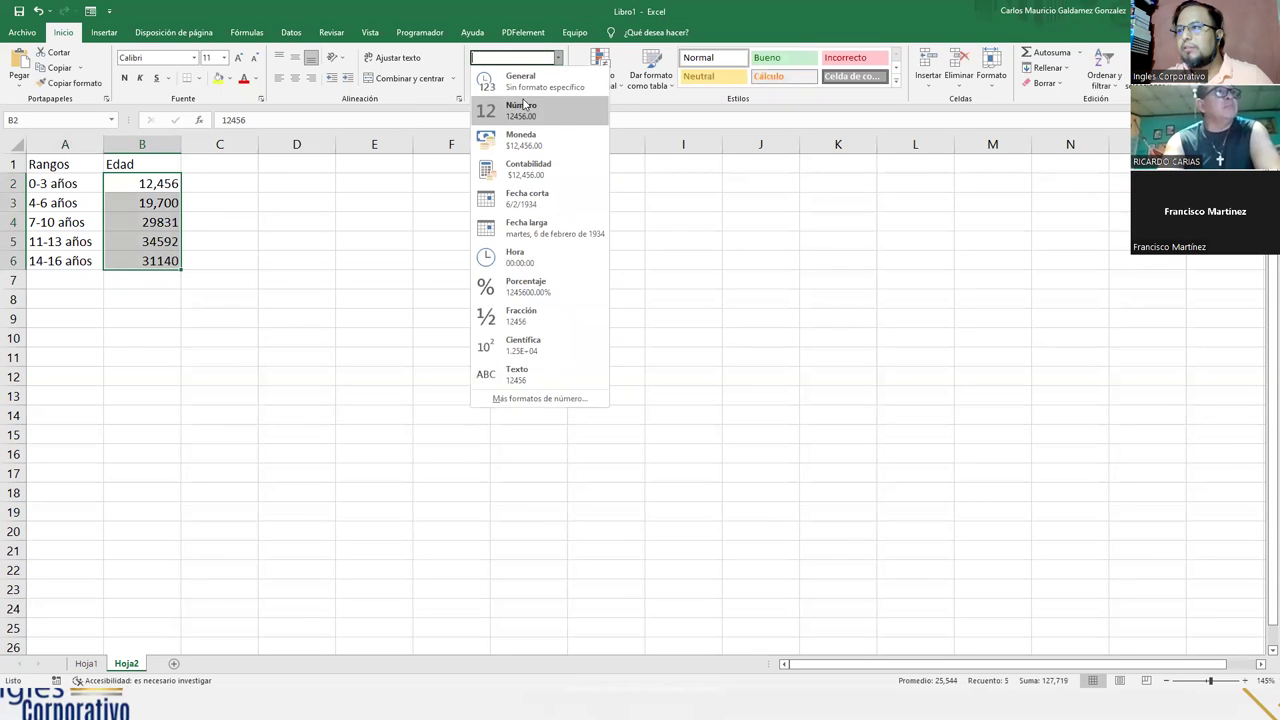
key("Escape")
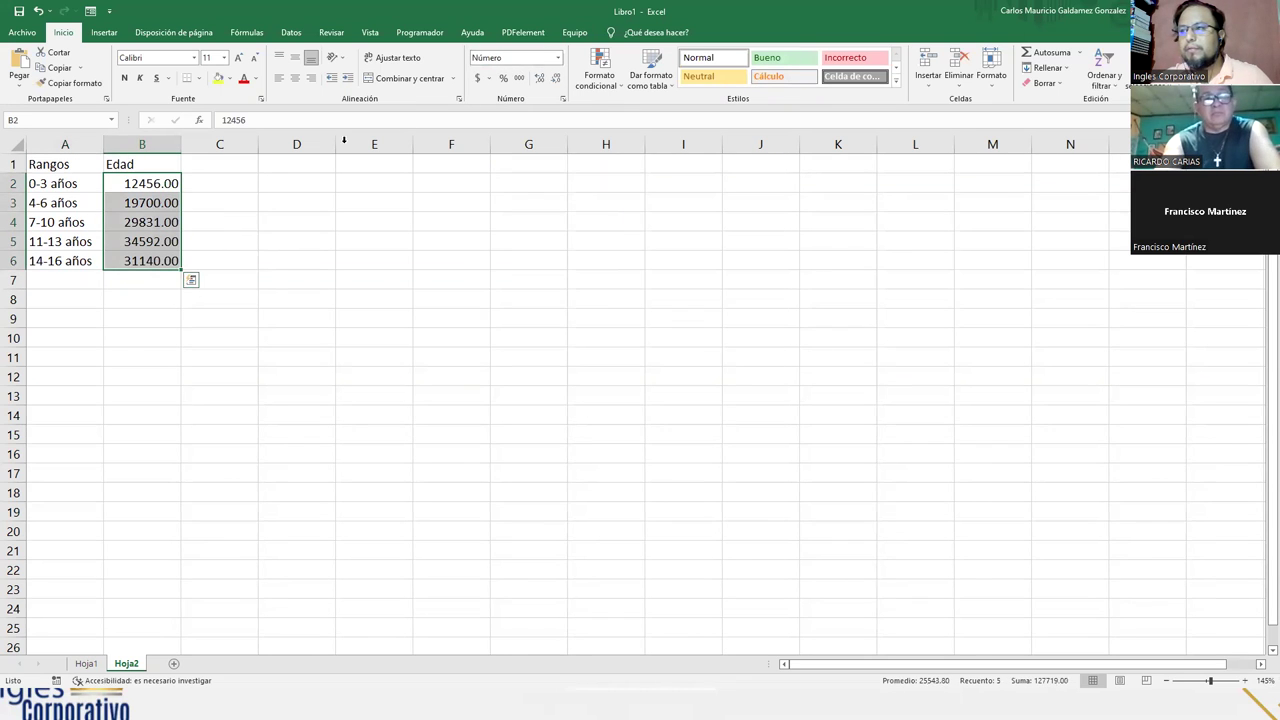
left_click(557, 78)
left_click(557, 78)
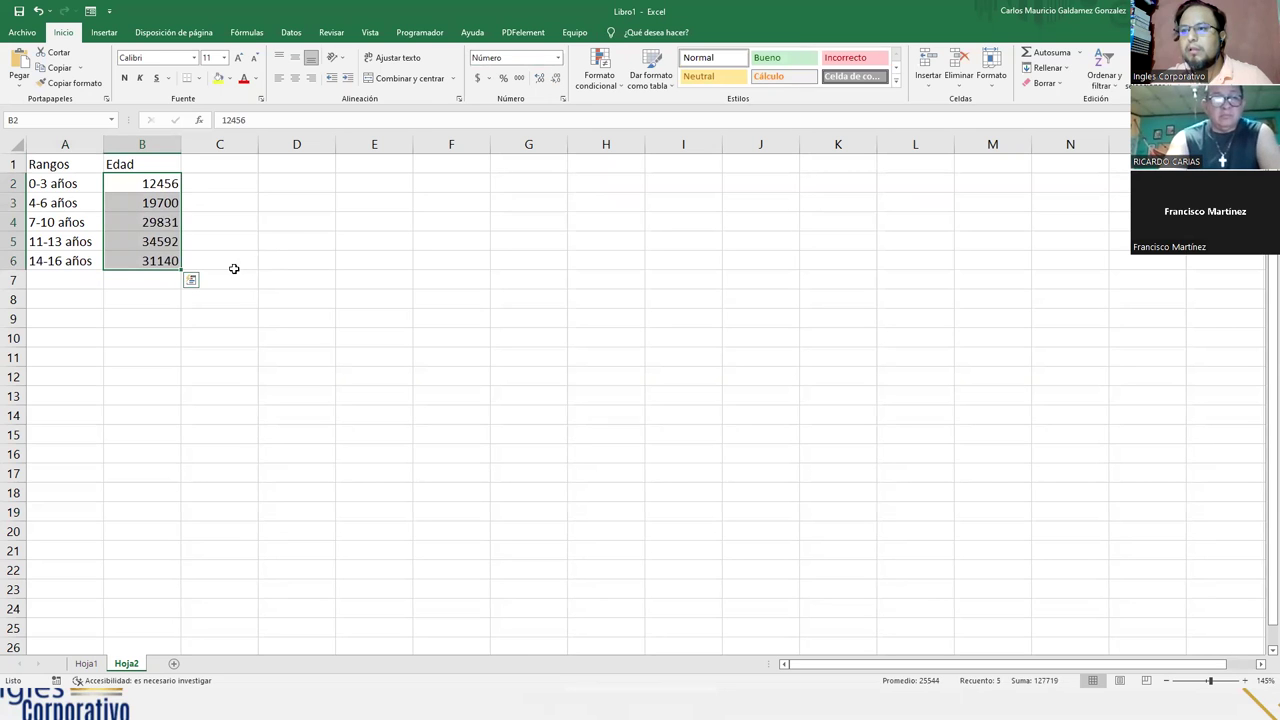
Step: Enter the age range 17-18 años in cell A7
left_click(63, 280)
type("17-")
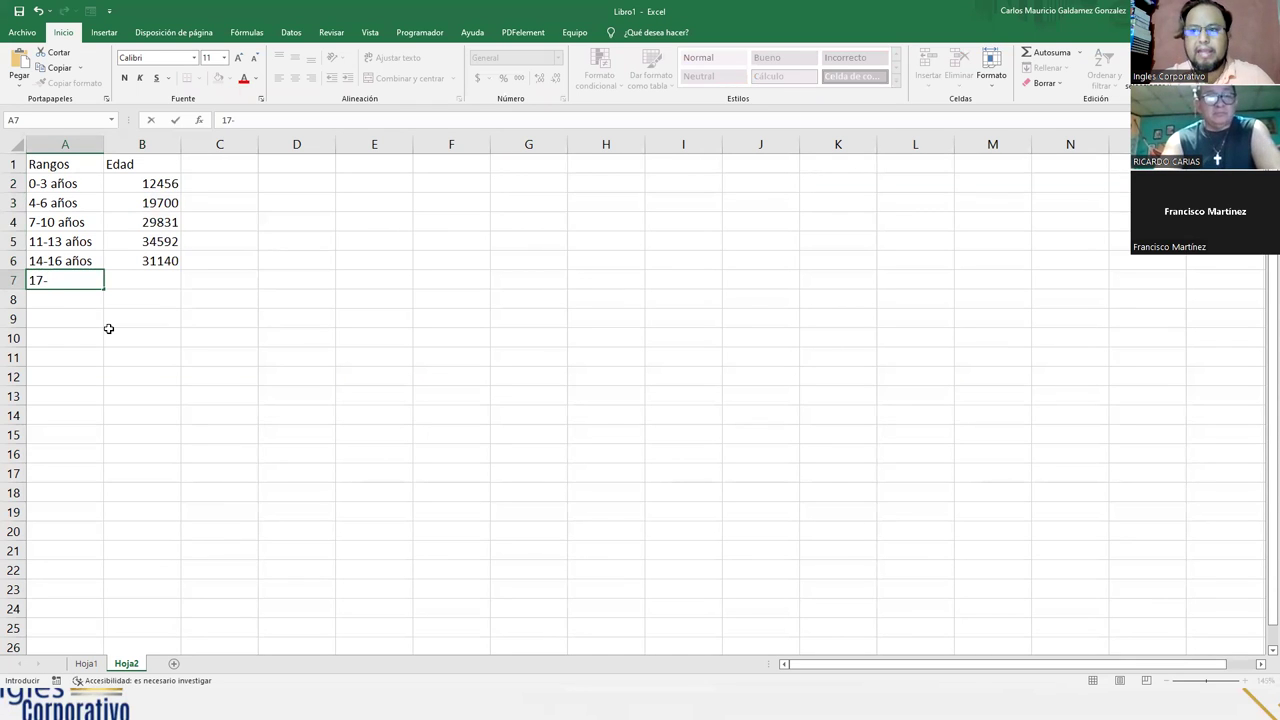
key("BackSpace")
type("años")
key("Tab")
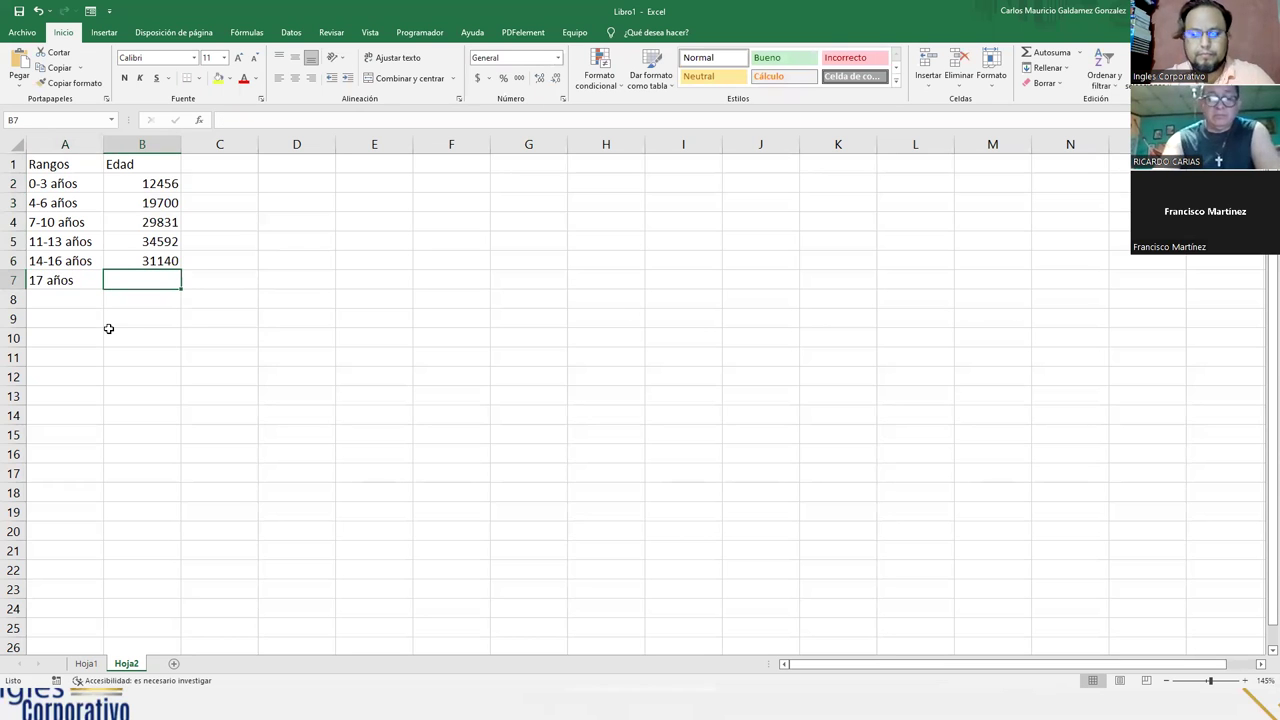
key("Left")
type("17-18 años")
key("Tab")
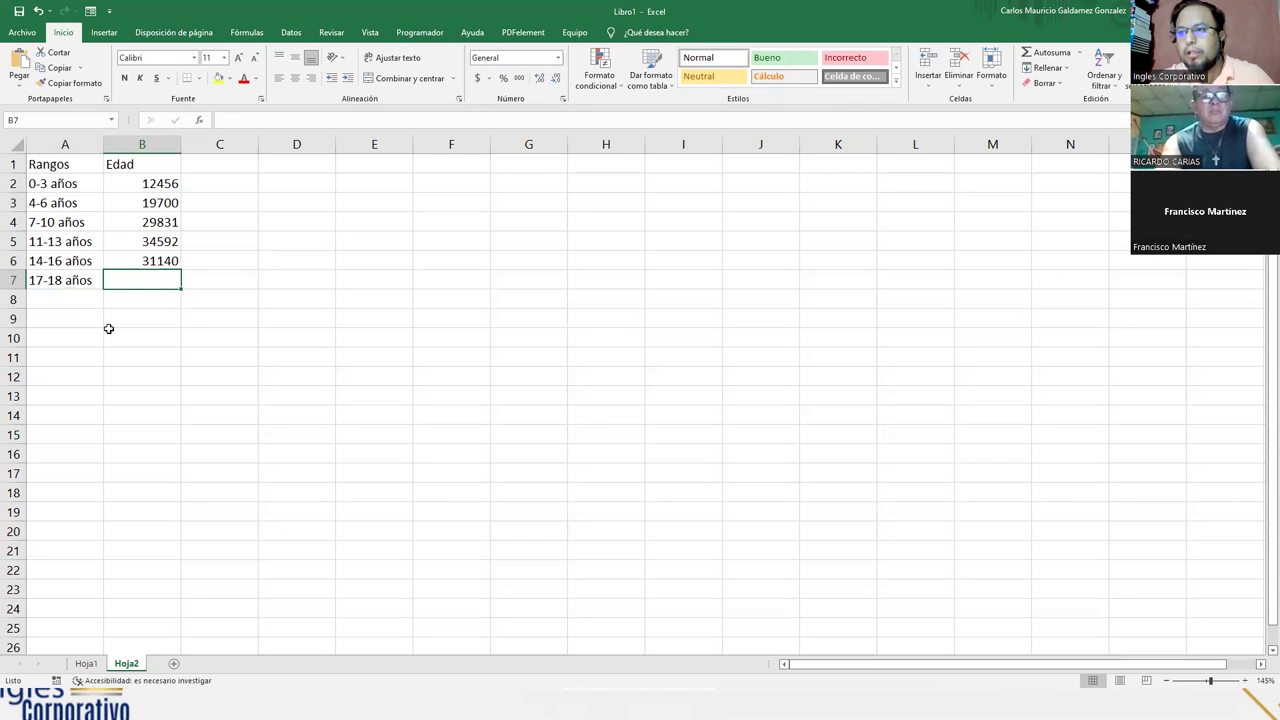
Step: Enter 120866 in cell B7 as the value for the 17-18 años range
type("1")
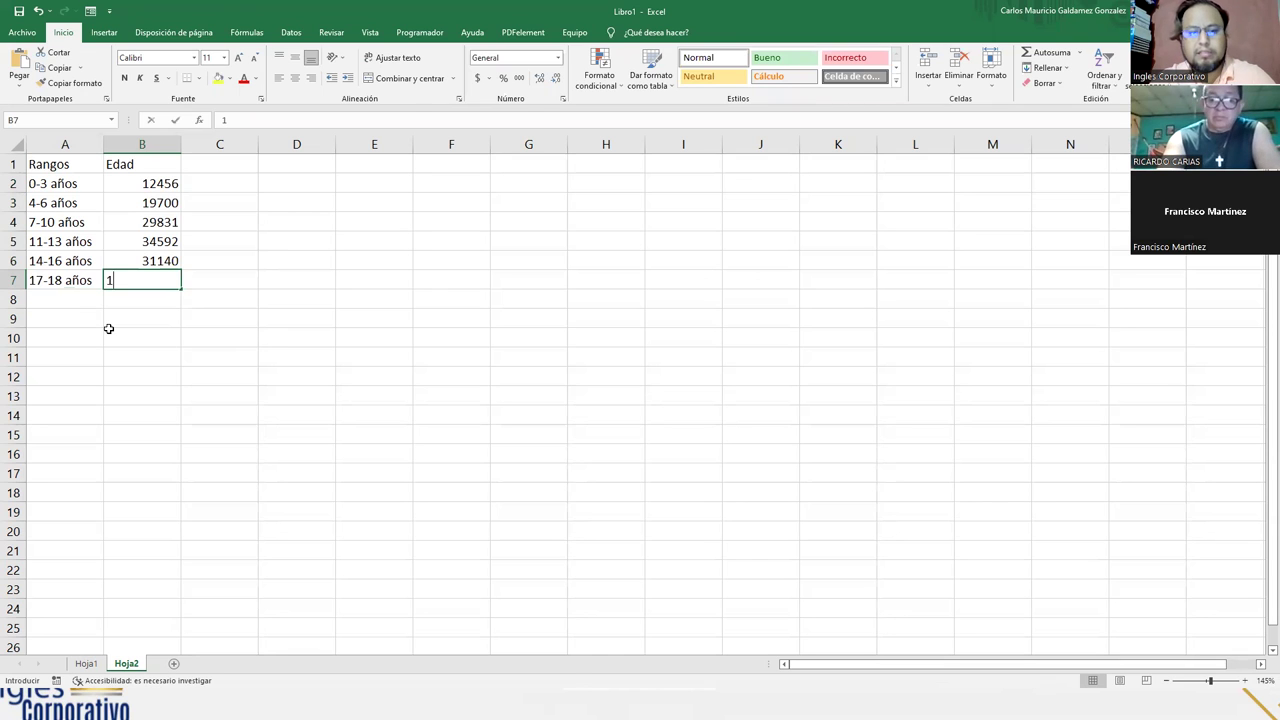
type("20")
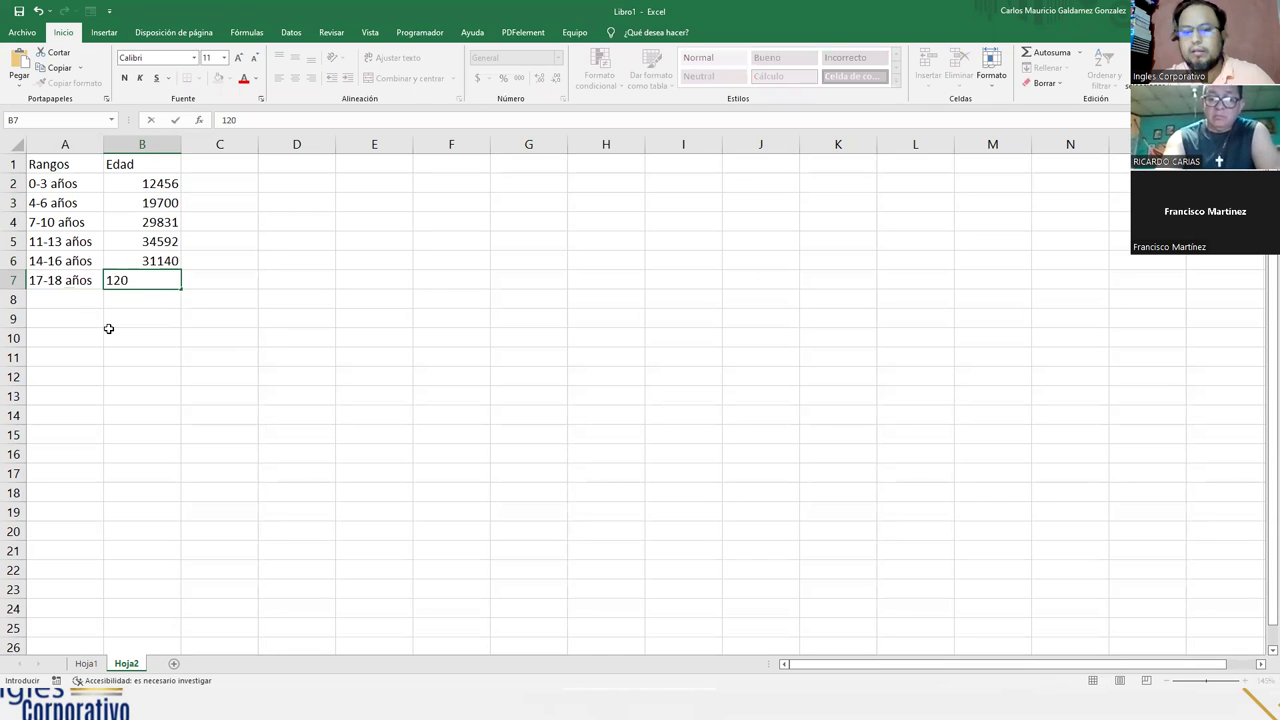
type("8")
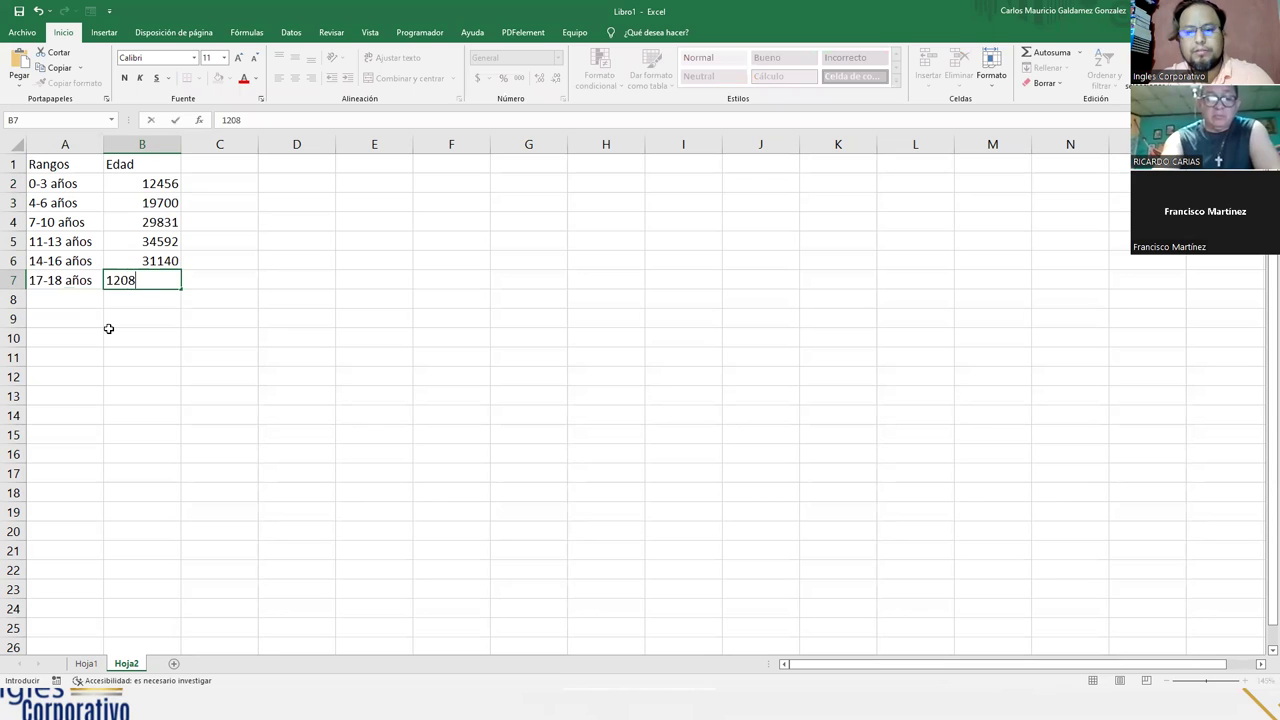
type("66")
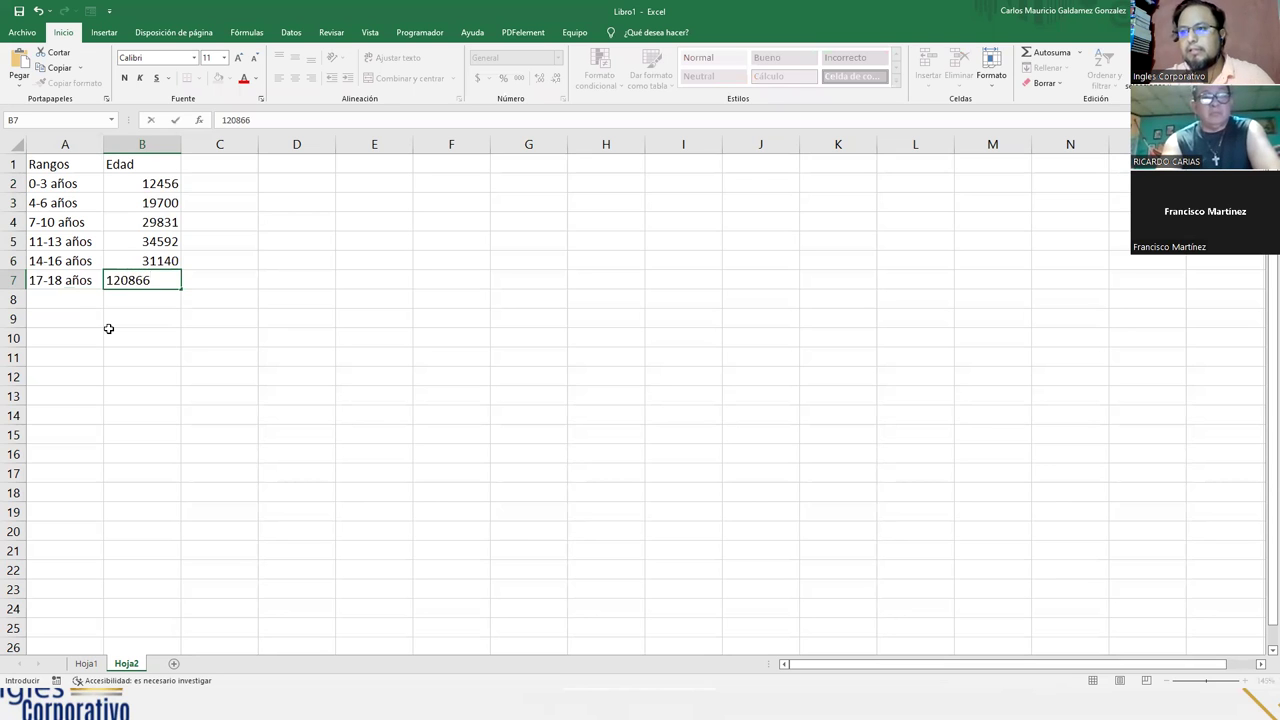
key("Return")
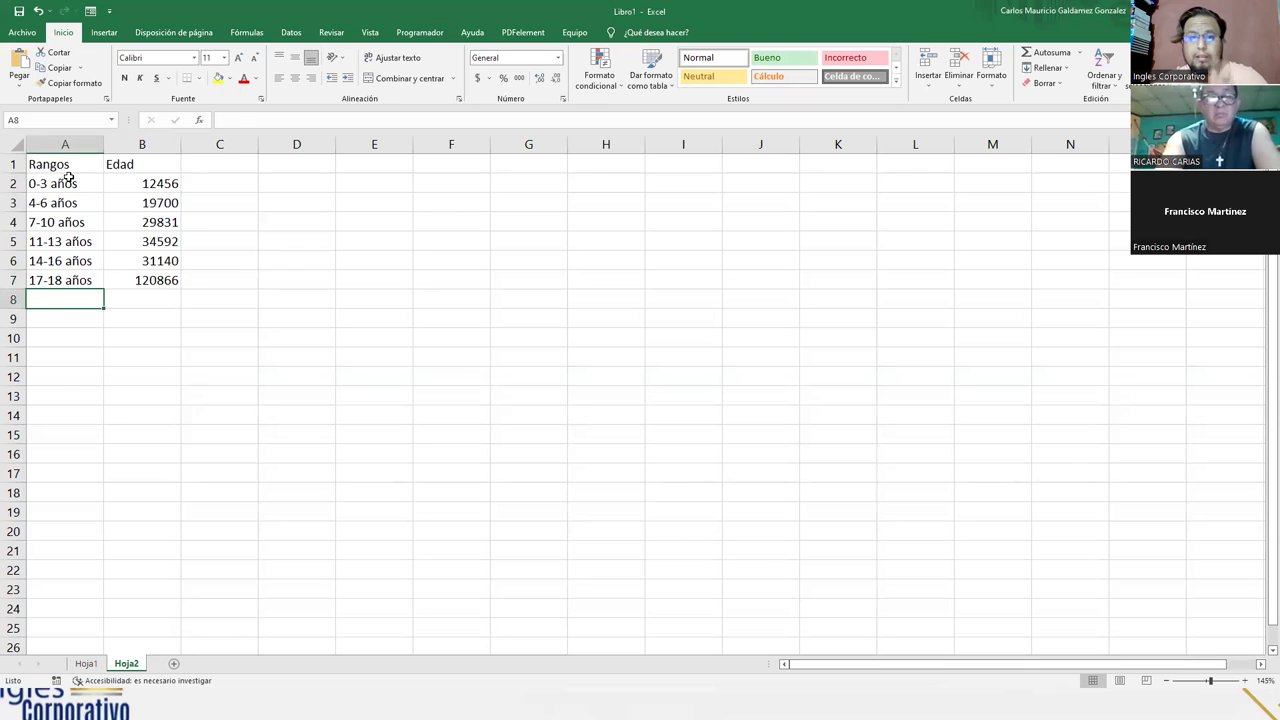
Step: Format A1:B7 as a table with headers, using the dark gold style with a black header row
left_click_drag(66, 166, 66, 186)
left_click_drag(173, 278, 172, 282)
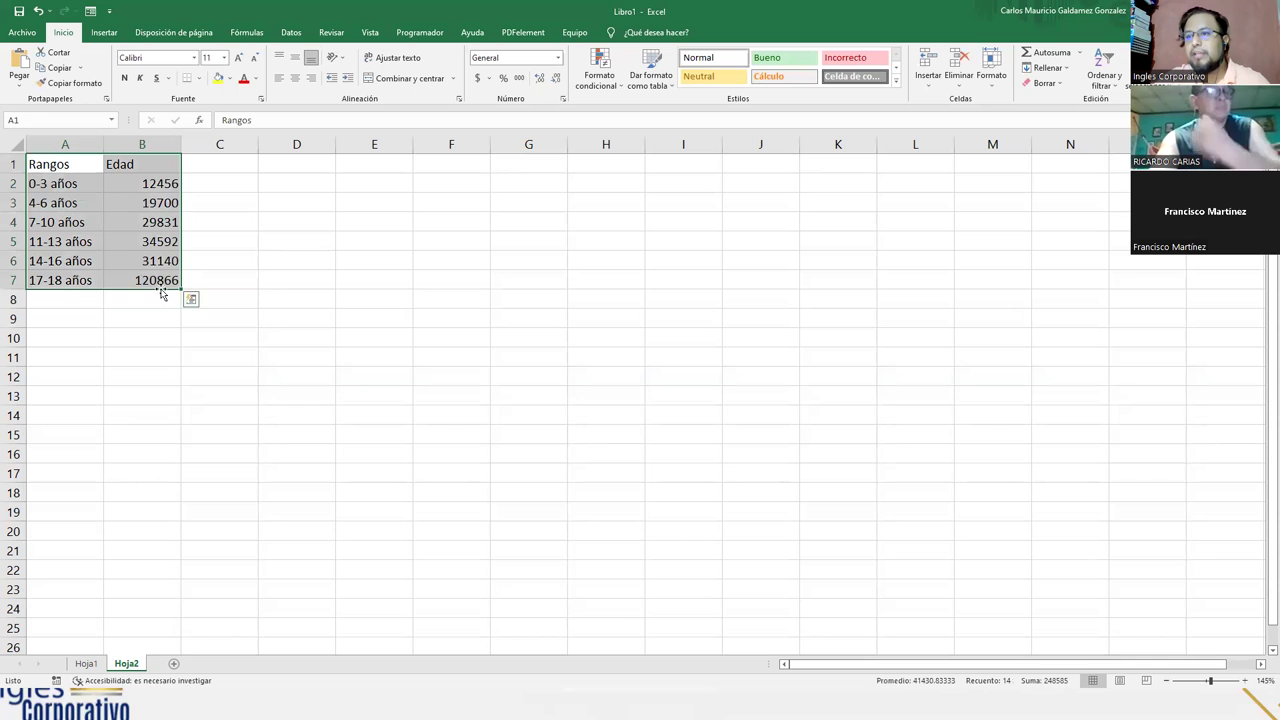
left_click(92, 31)
left_click(63, 32)
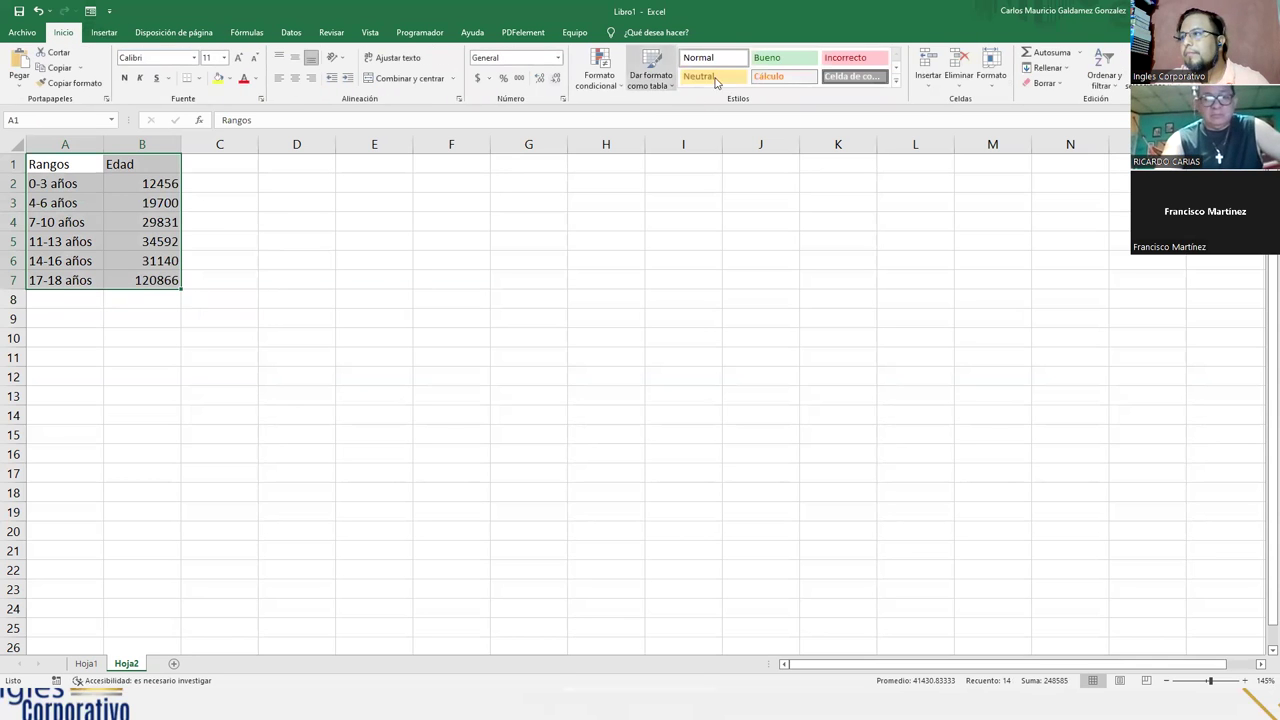
left_click(650, 72)
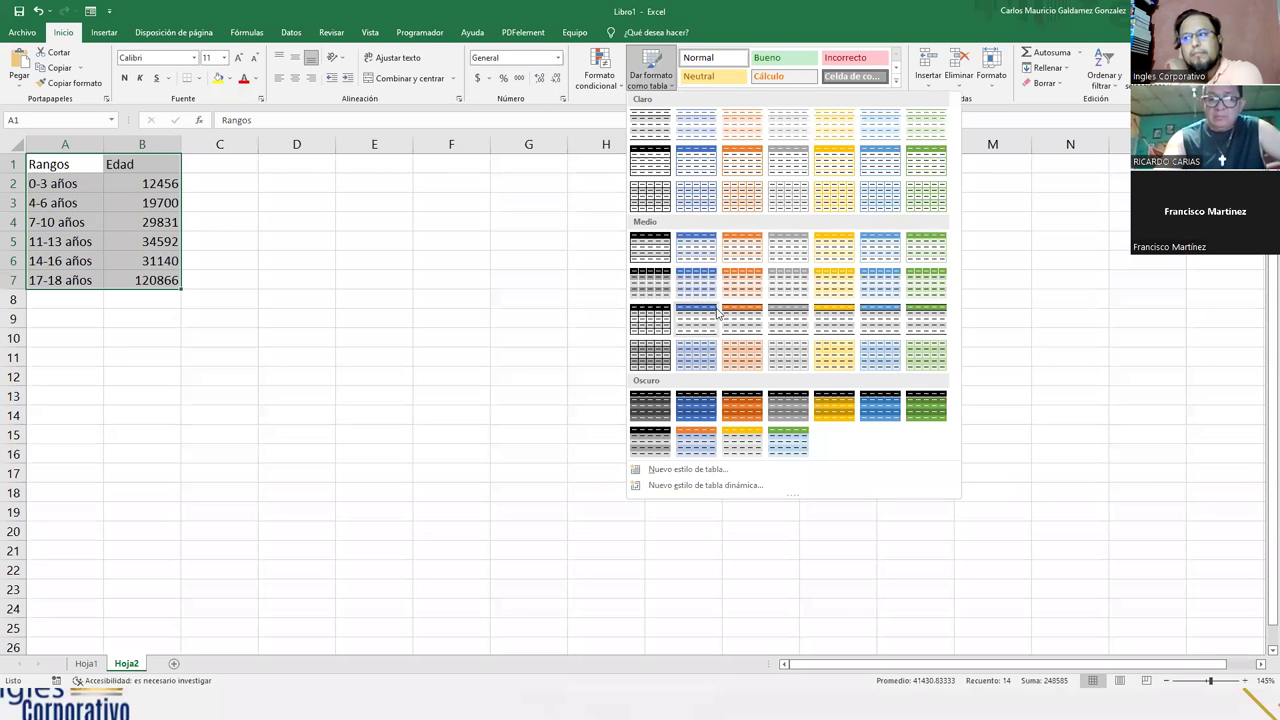
left_click(838, 407)
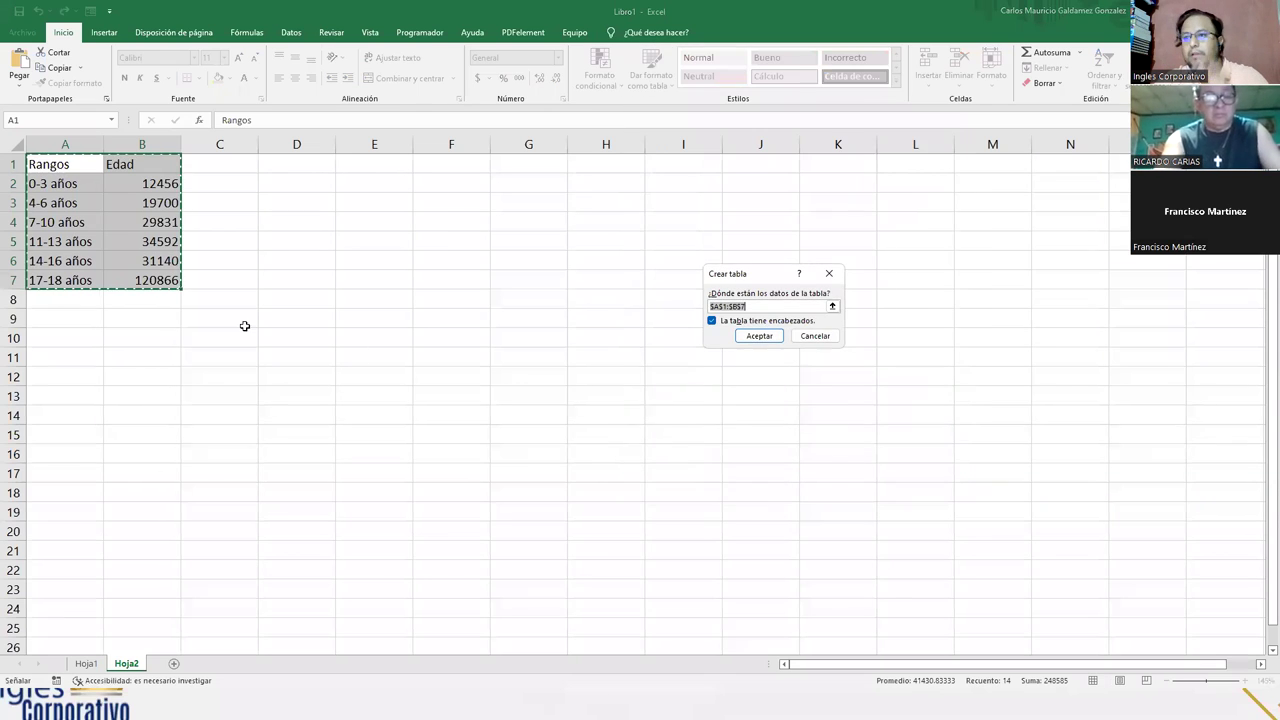
left_click(743, 338)
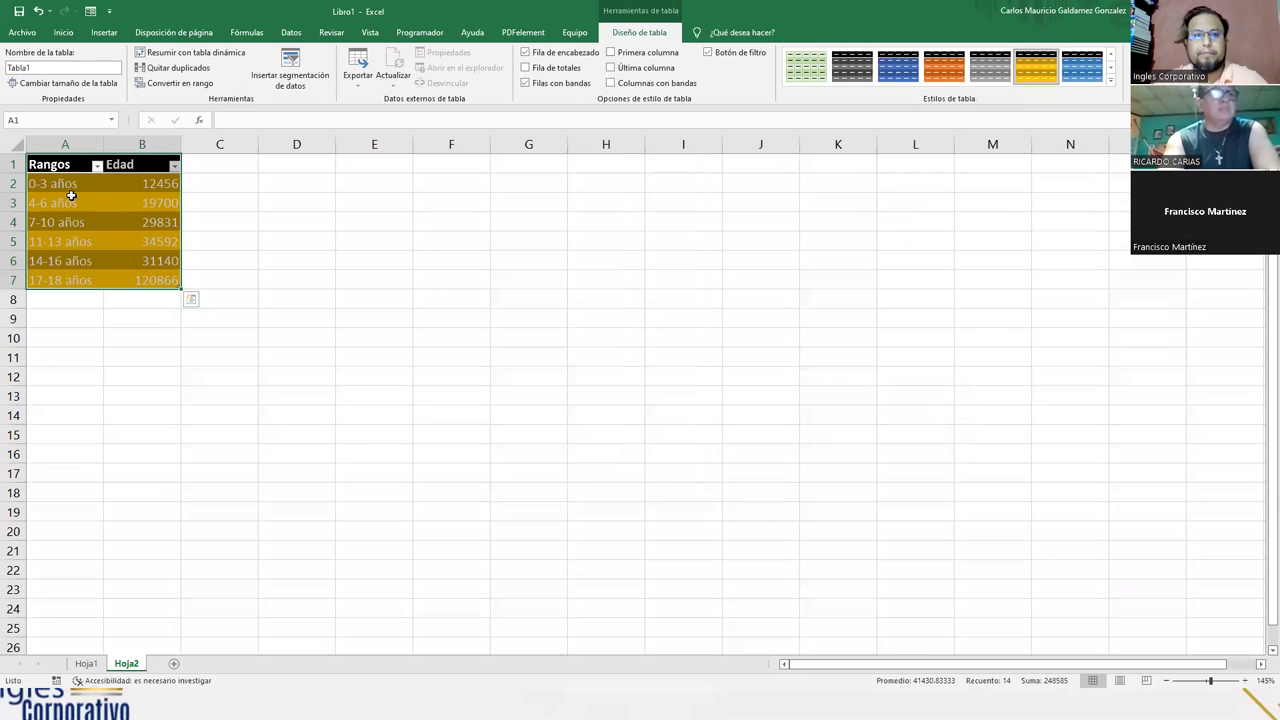
scroll(114, 248, "up", 4)
left_click(114, 248)
left_click_drag(82, 208, 177, 337)
left_click(177, 337)
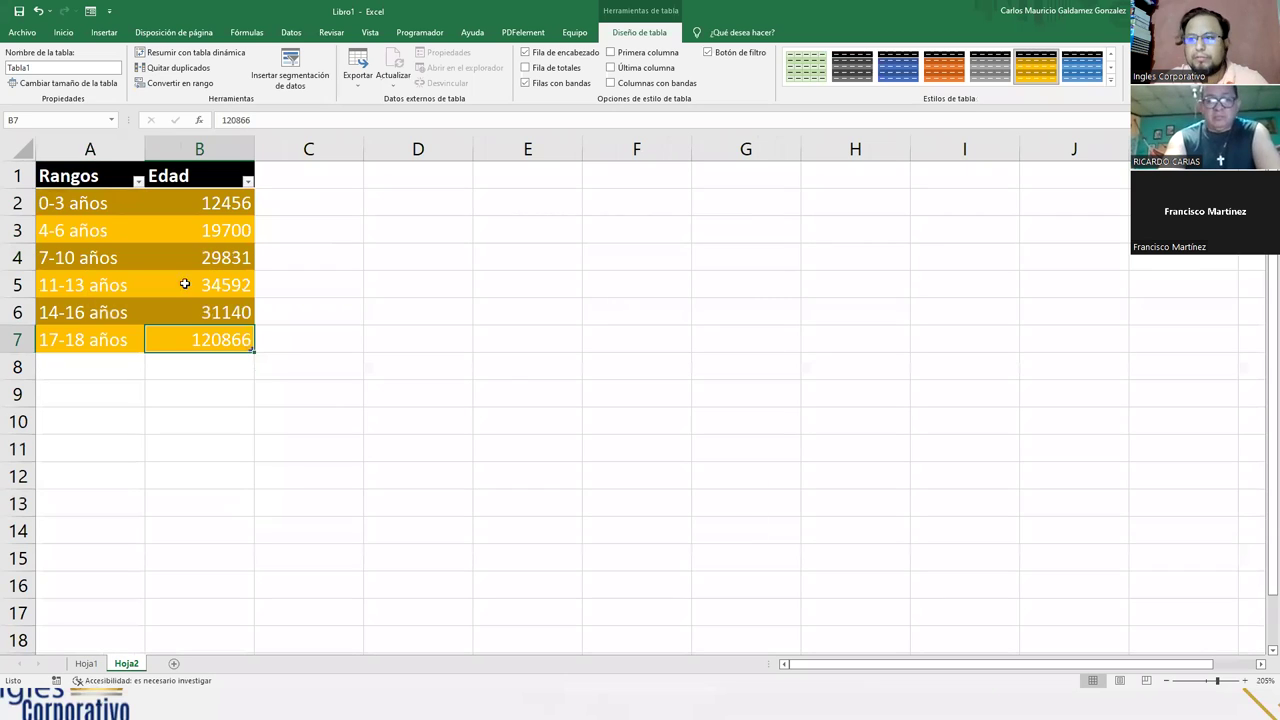
left_click_drag(96, 200, 191, 342)
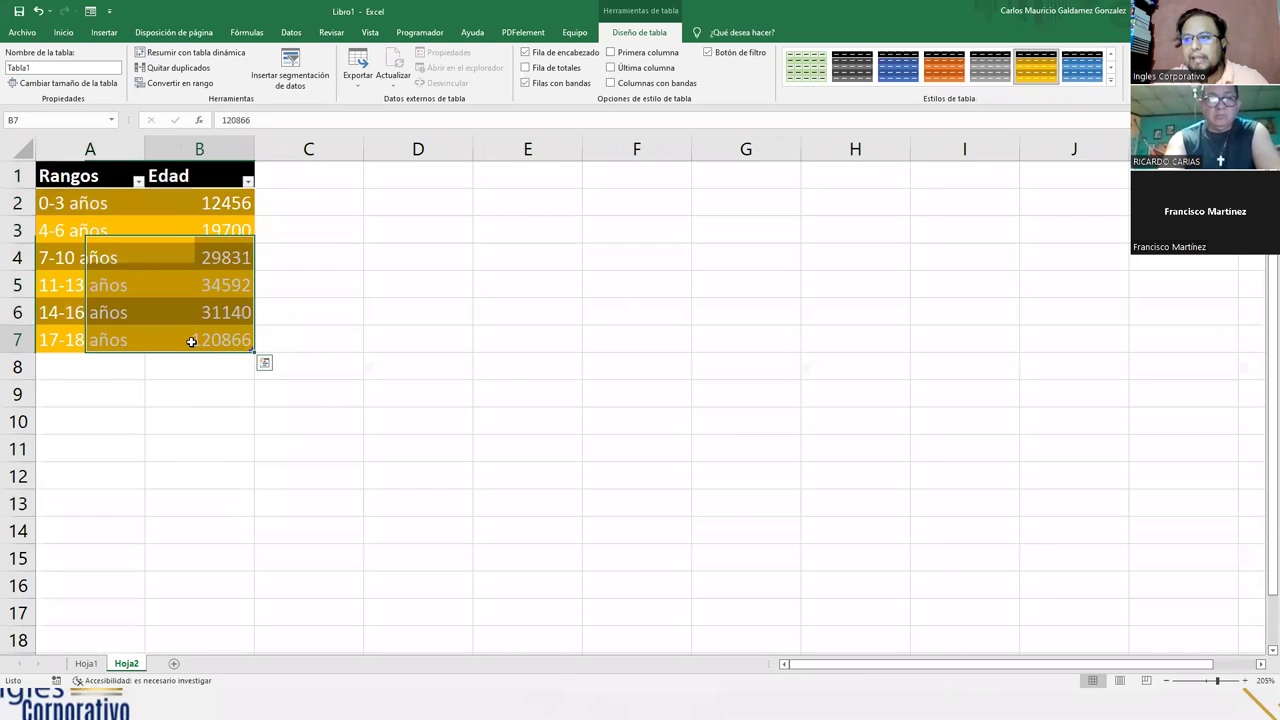
left_click(191, 342)
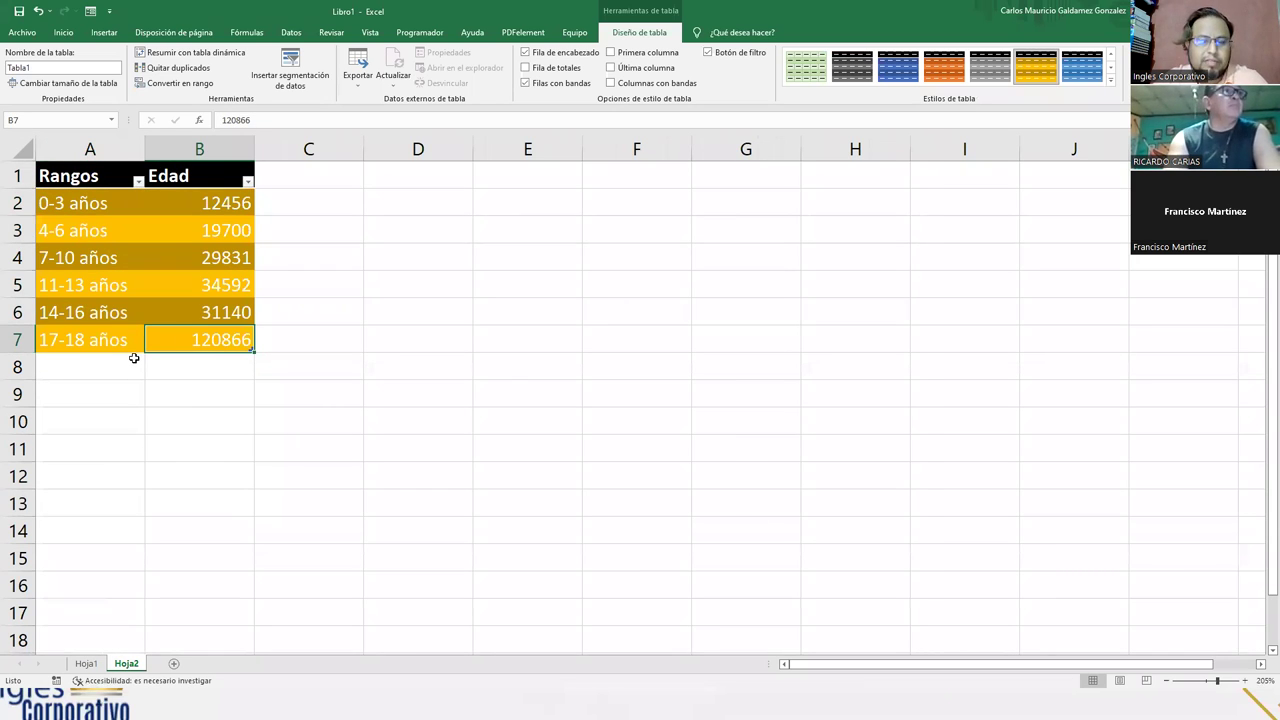
left_click(125, 267)
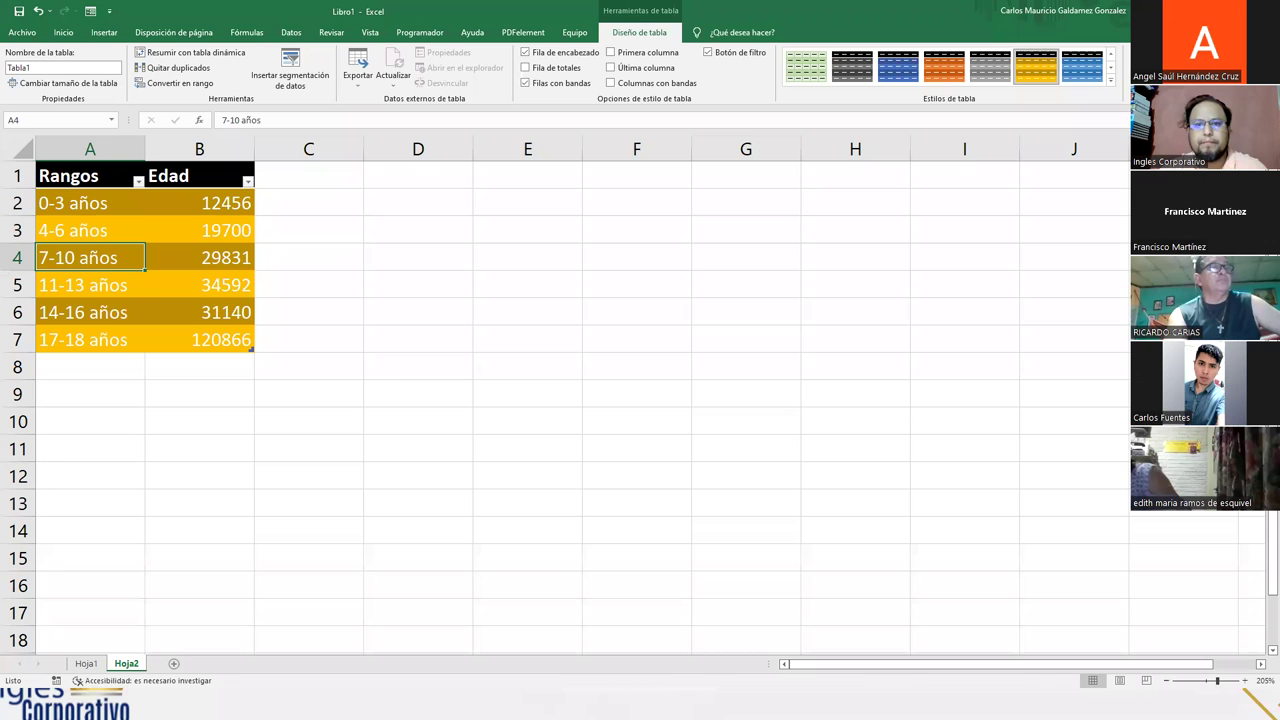
left_click(153, 231)
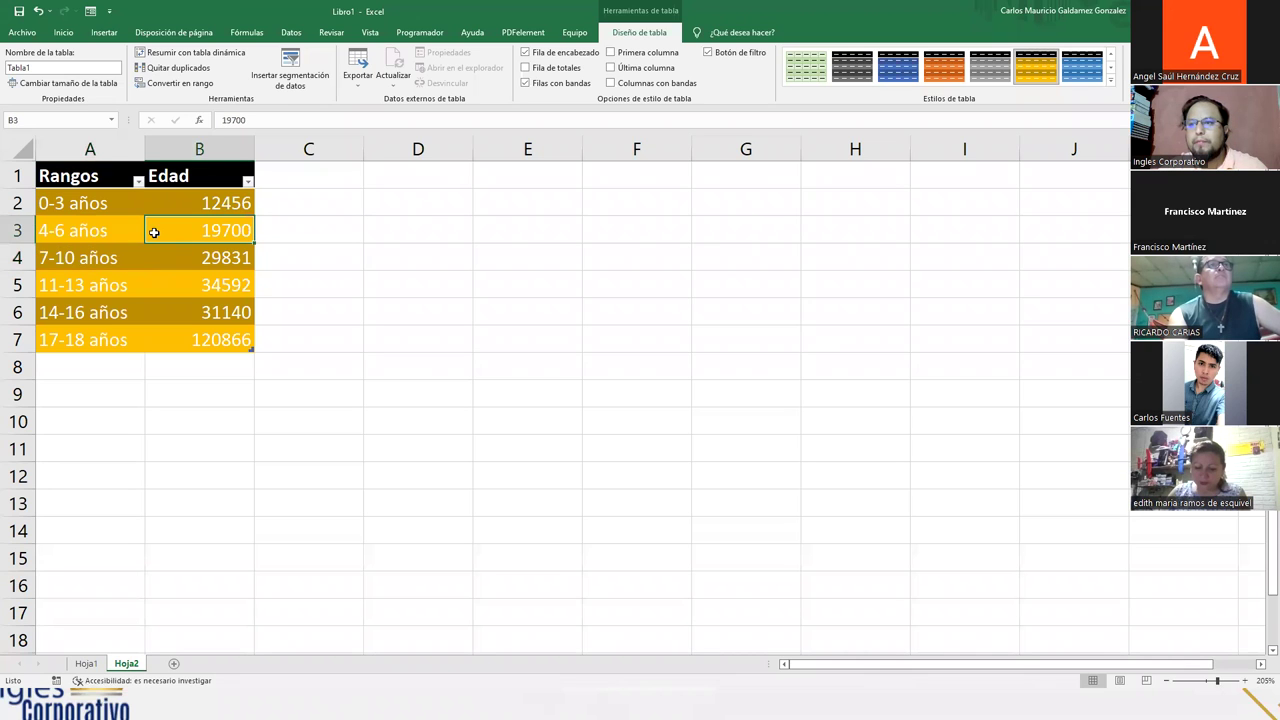
Step: Insert the recommended Circular chart from A1:B7 and place it beside the table, over columns E to J
left_click_drag(66, 178, 179, 342)
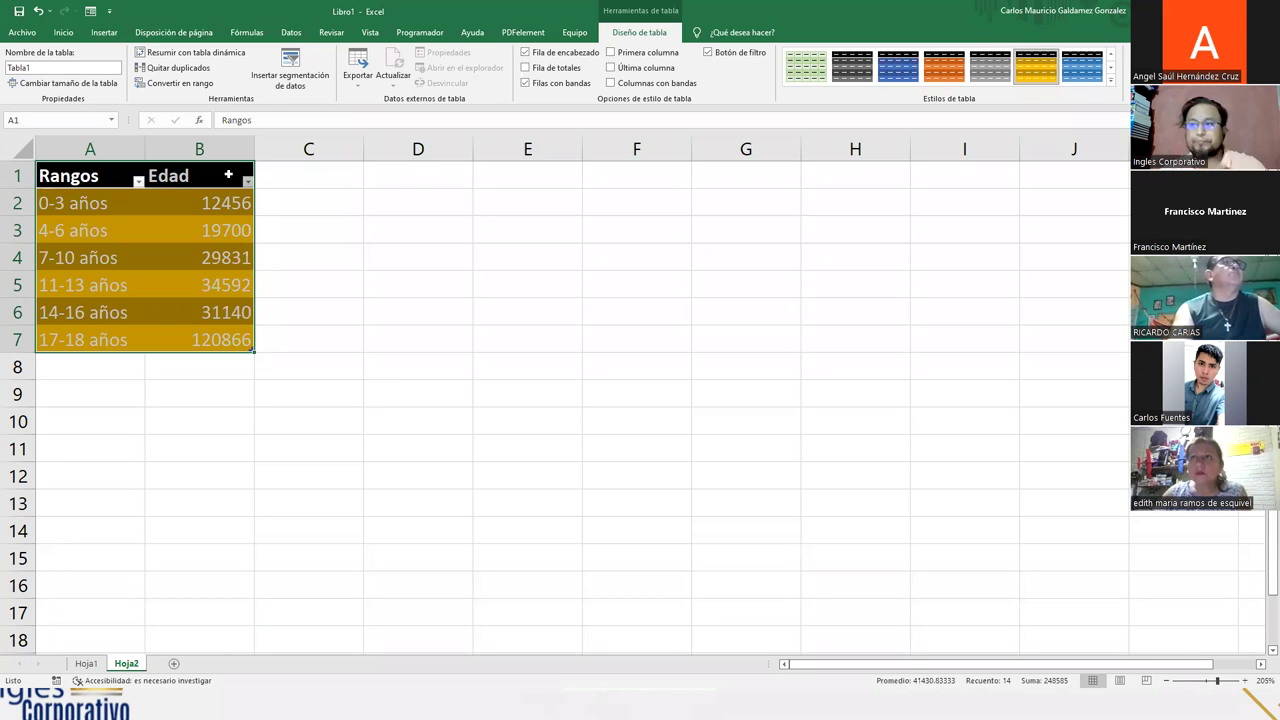
left_click(104, 32)
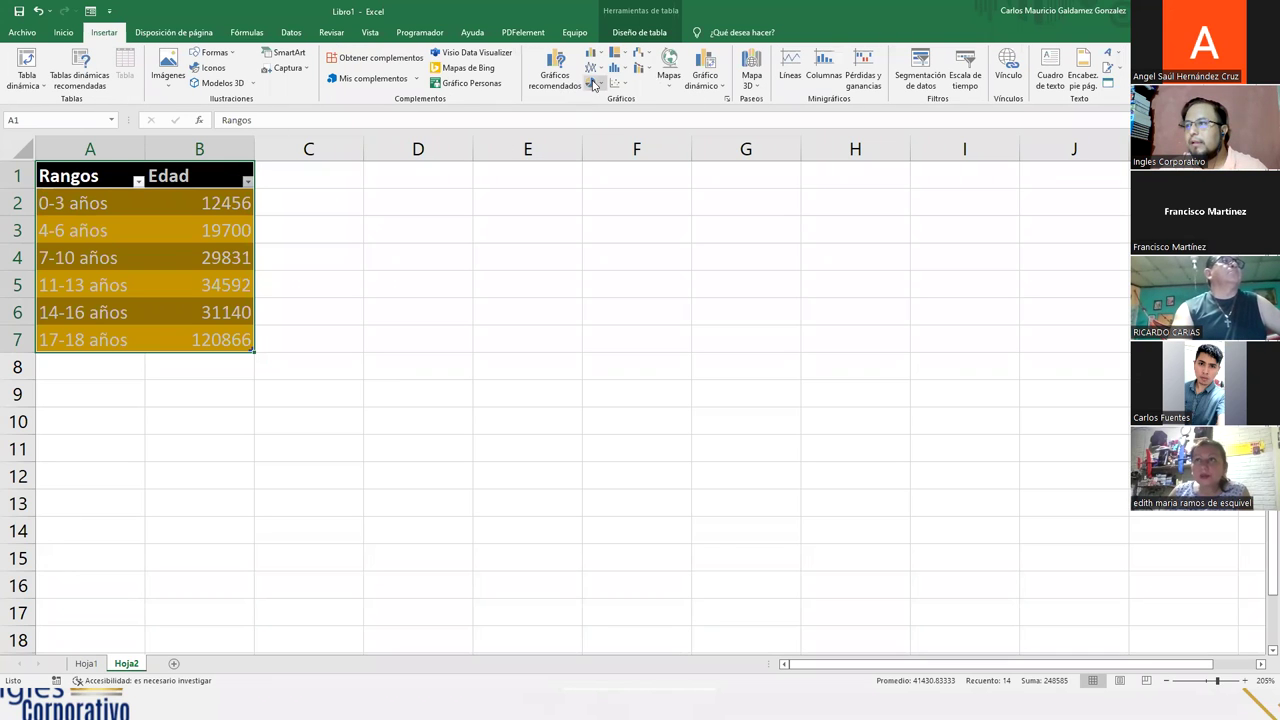
left_click(546, 84)
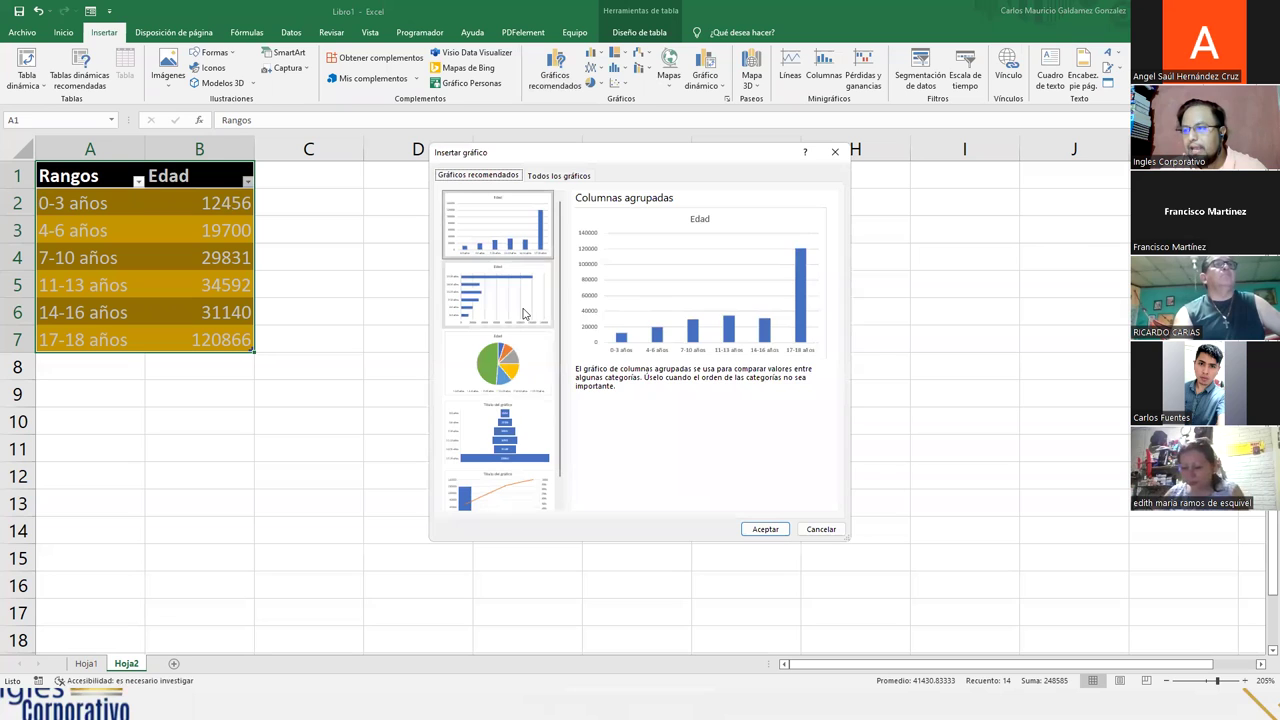
left_click(523, 314)
left_click(505, 362)
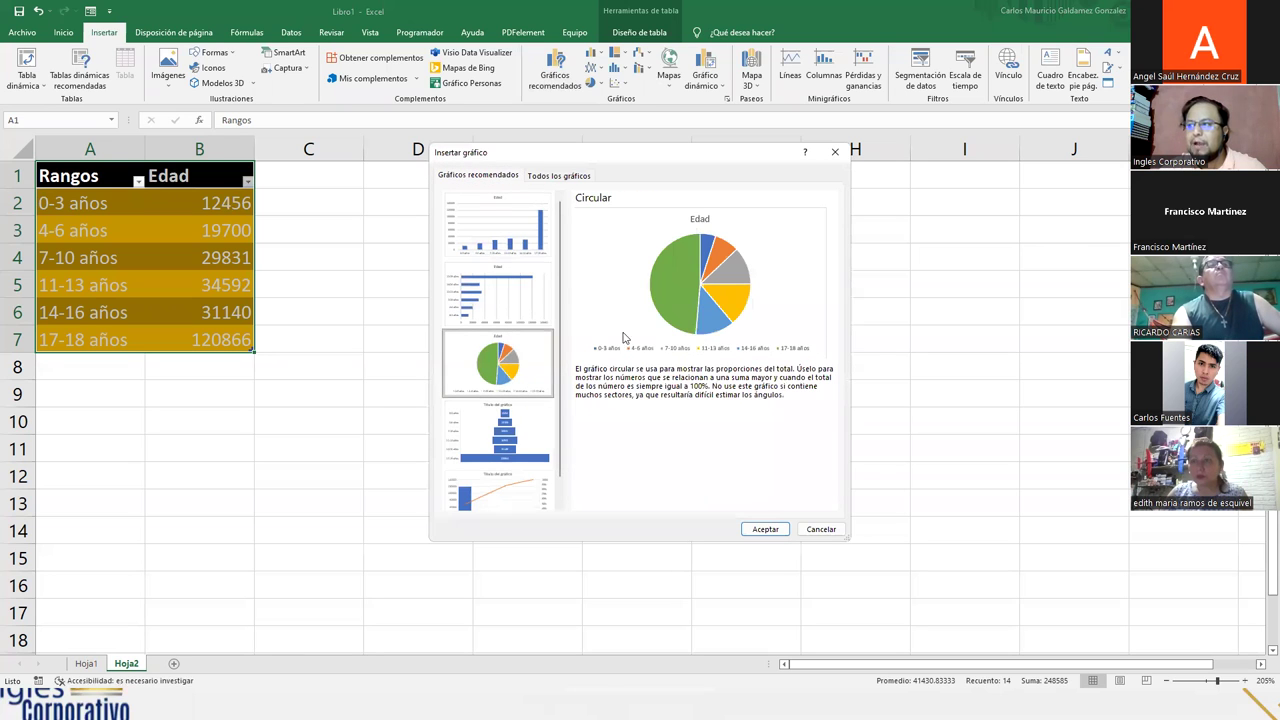
scroll(531, 424, "down", 1)
scroll(530, 420, "up", 1)
scroll(527, 424, "down", 1)
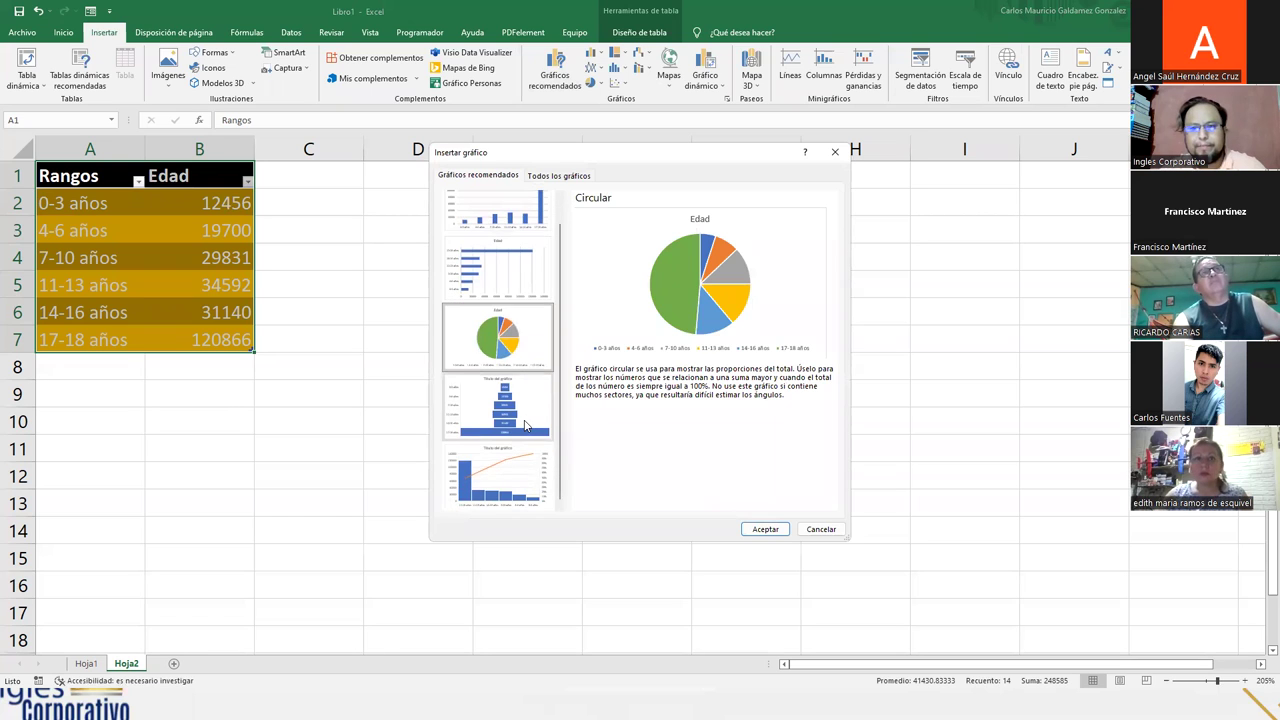
left_click(766, 531)
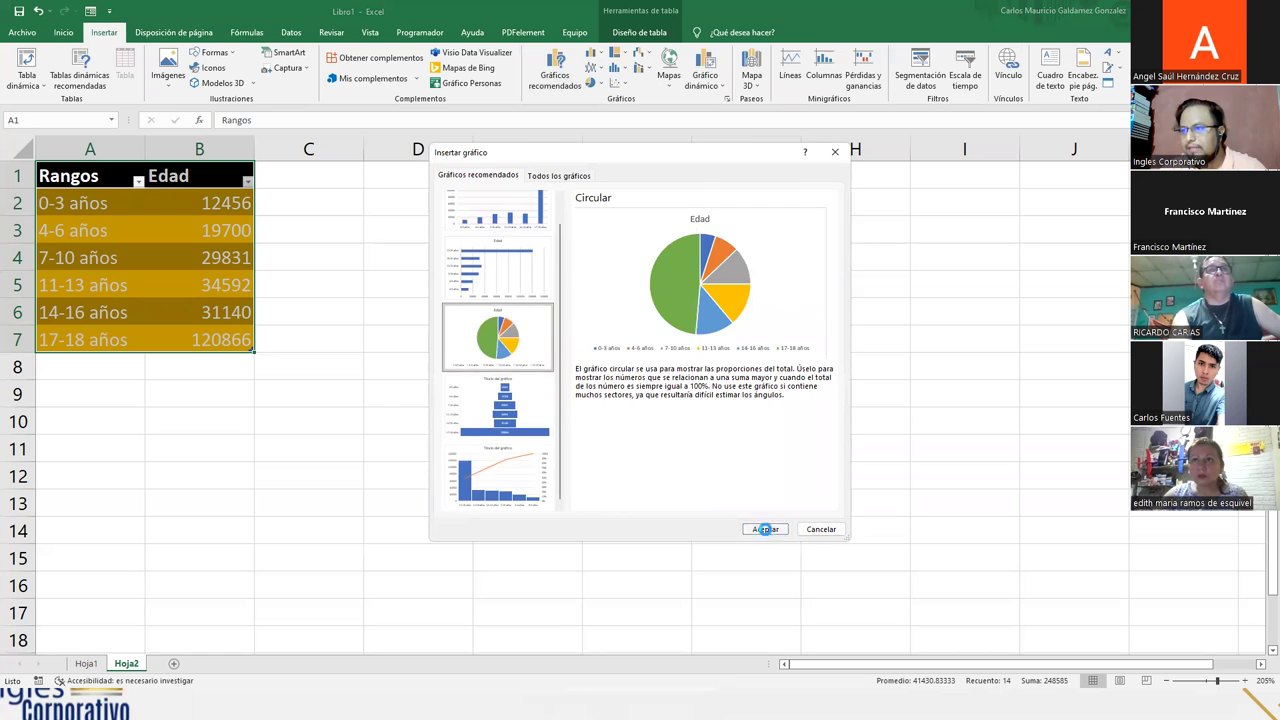
left_click_drag(766, 256, 924, 238)
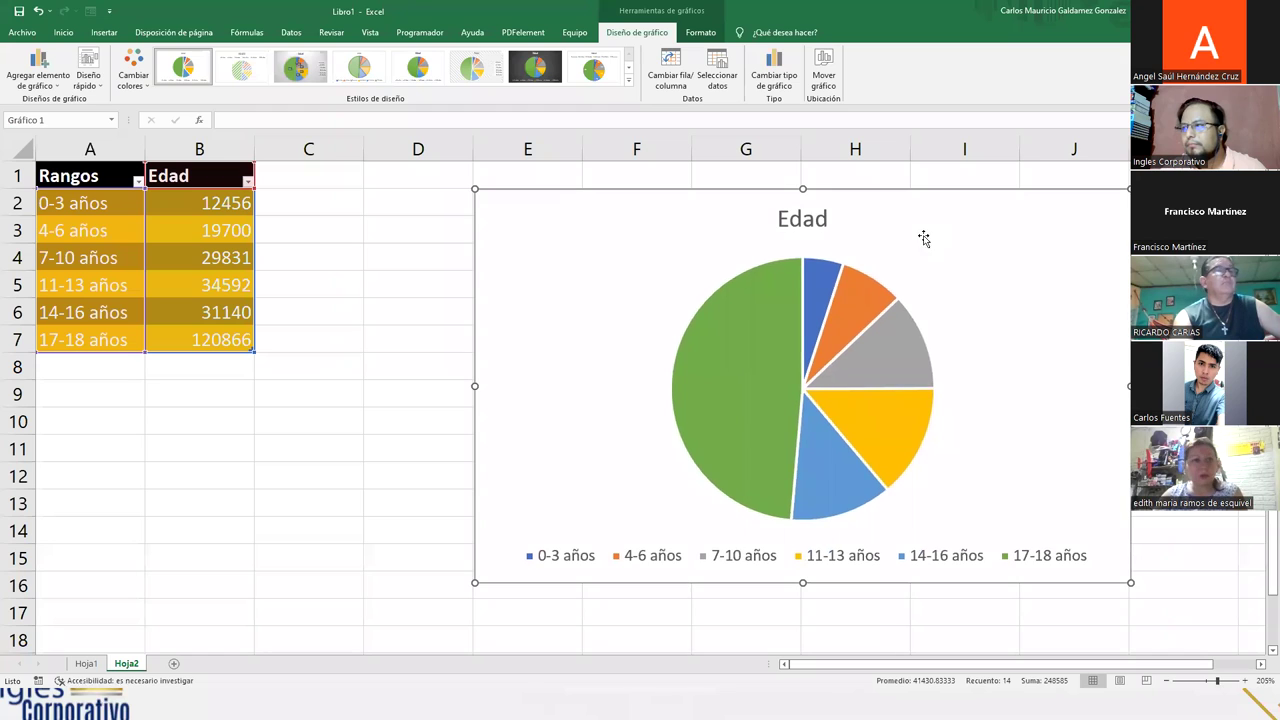
Step: Change the pie chart's title to "Población de niños y niñas de 0 a 18 años"
double_click(805, 219)
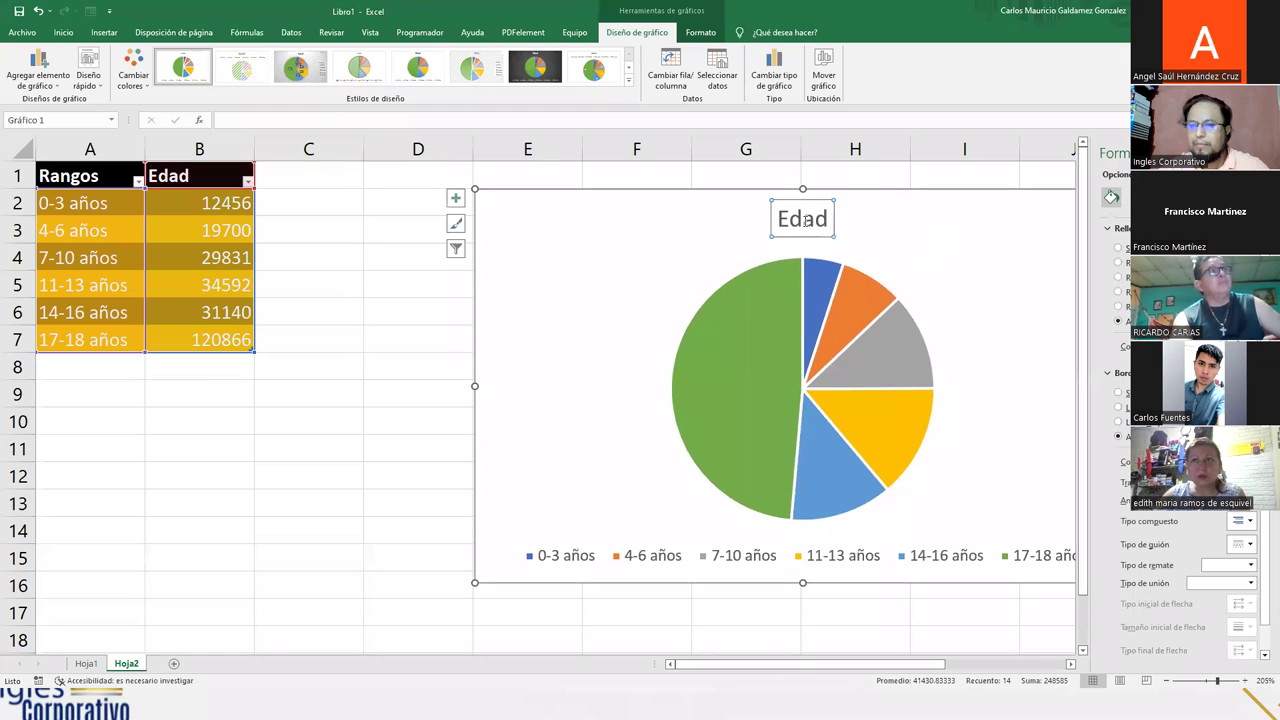
double_click(789, 219)
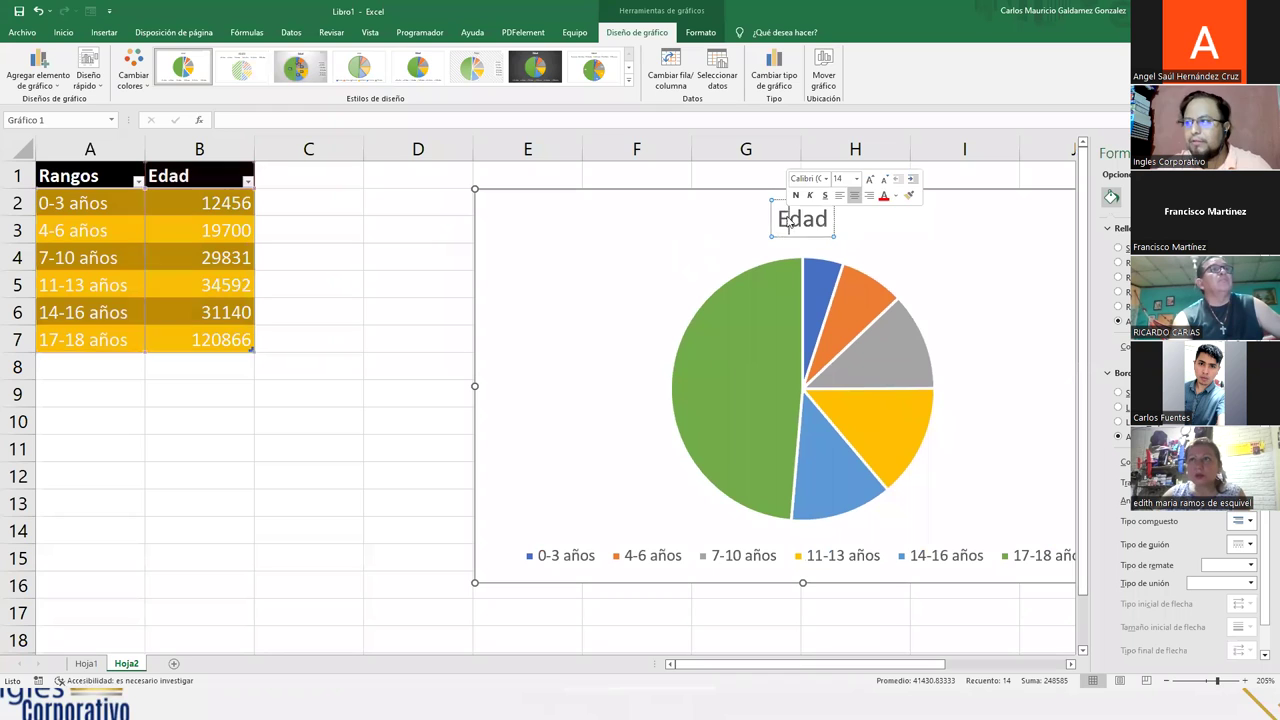
type("Po")
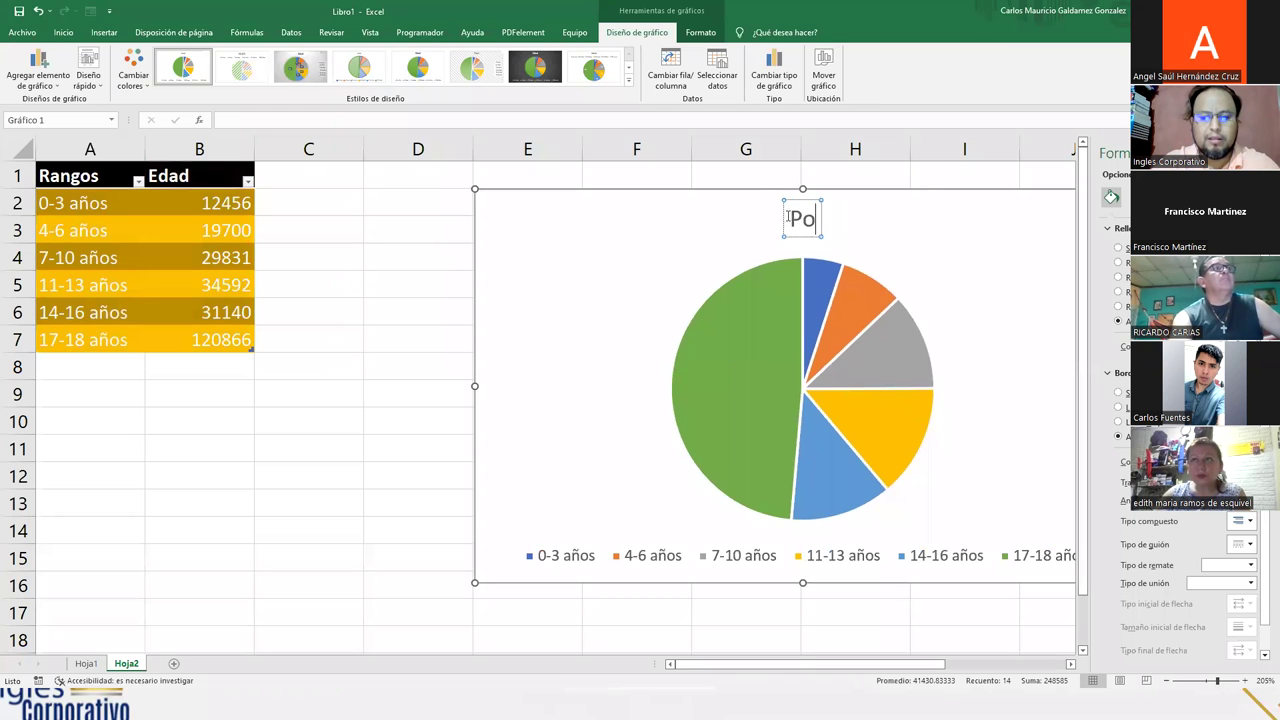
type("blación")
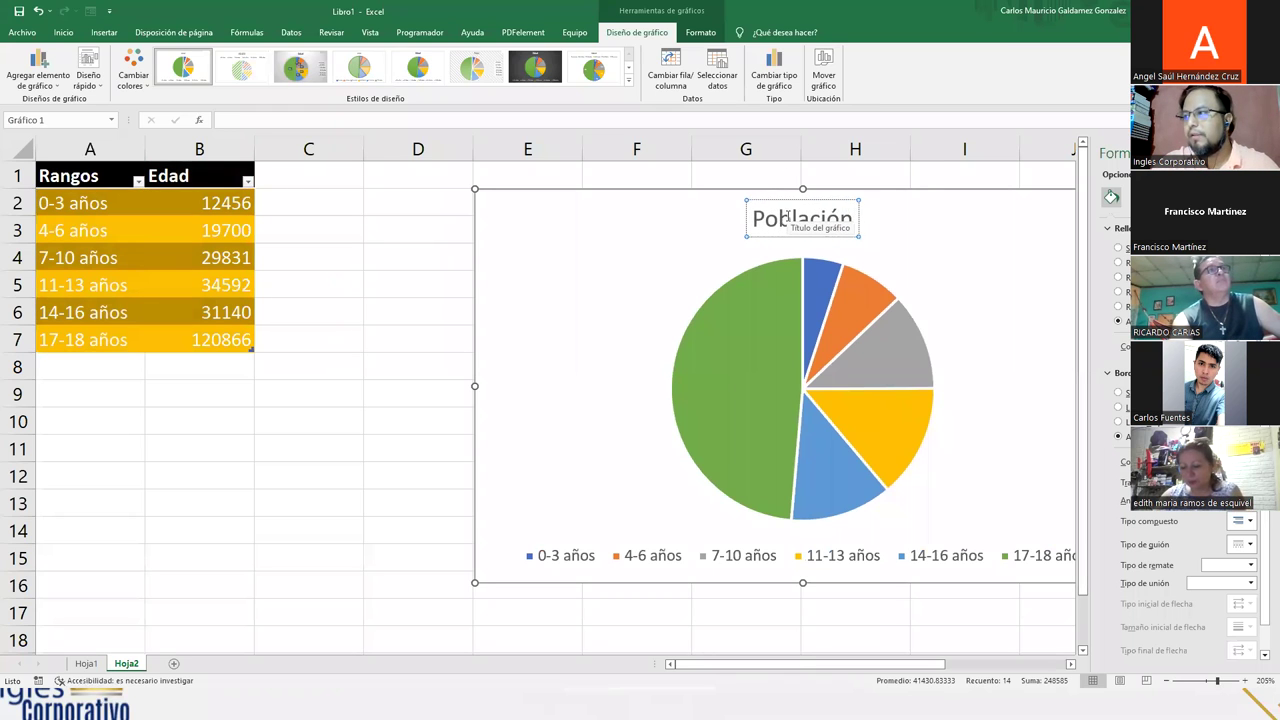
type(" de niño")
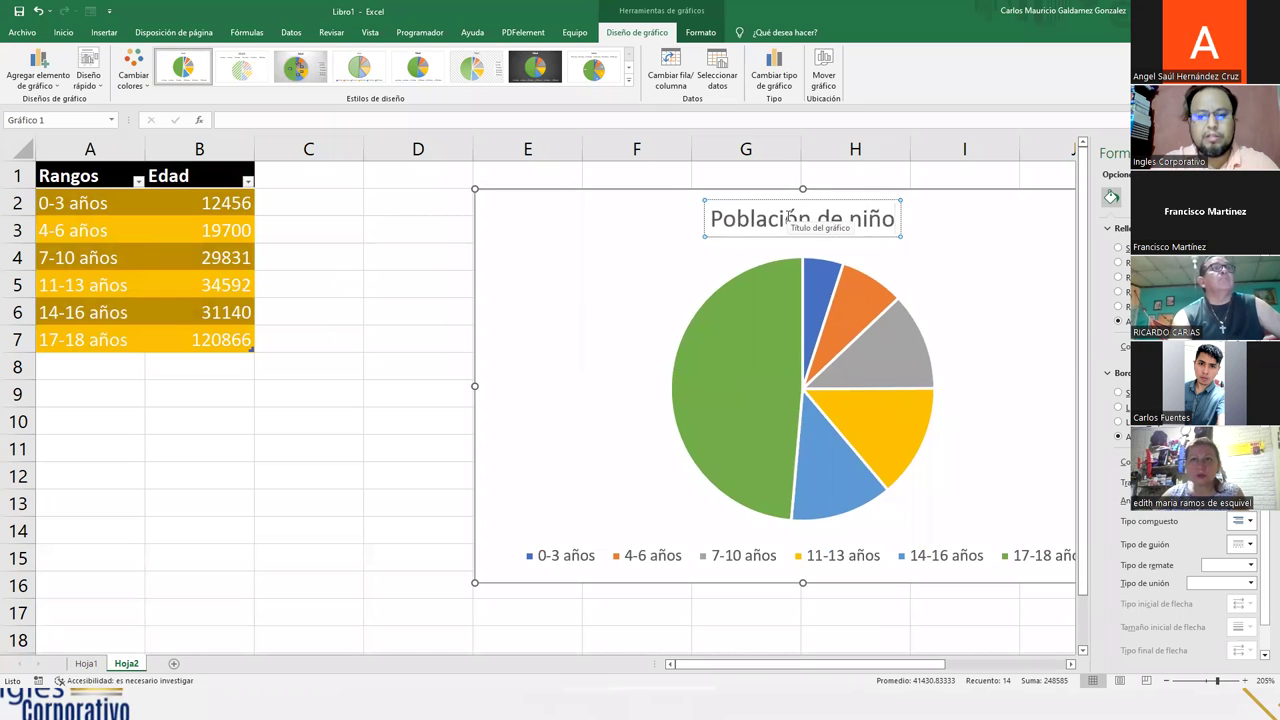
type("s y niñas en")
key("BackSpace")
key("BackSpace")
type("de 0")
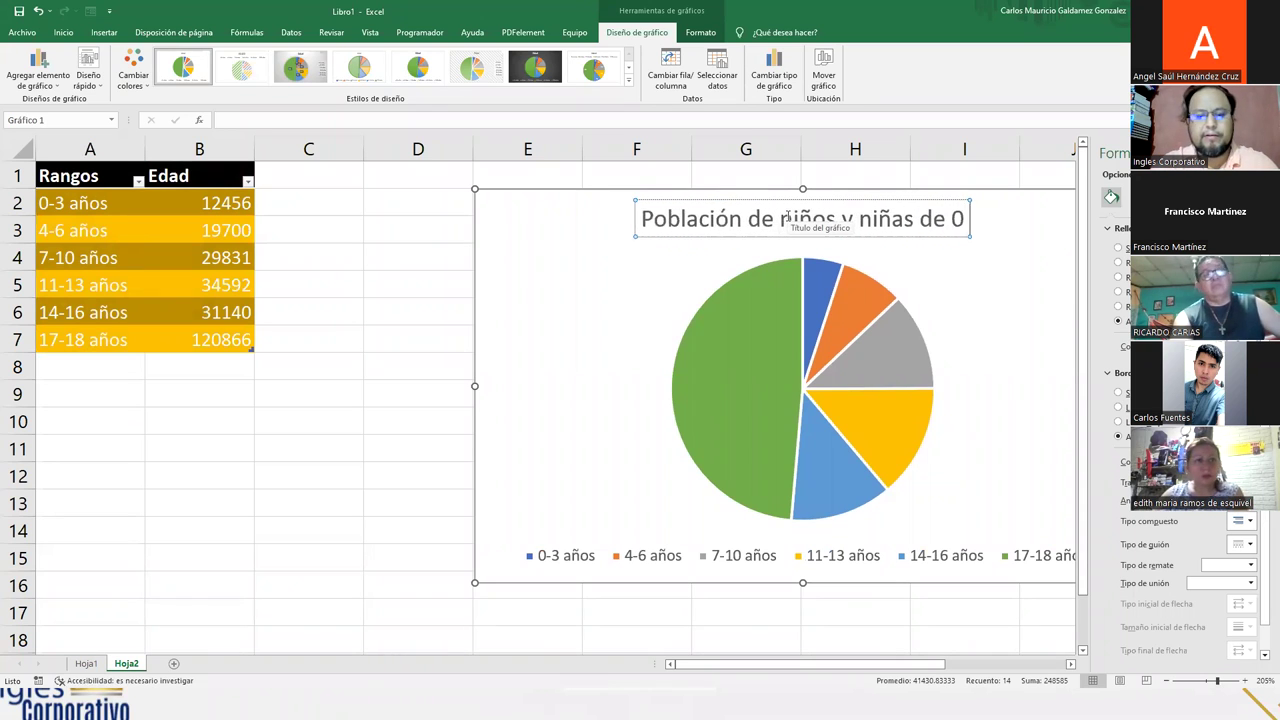
type(" a 18 años")
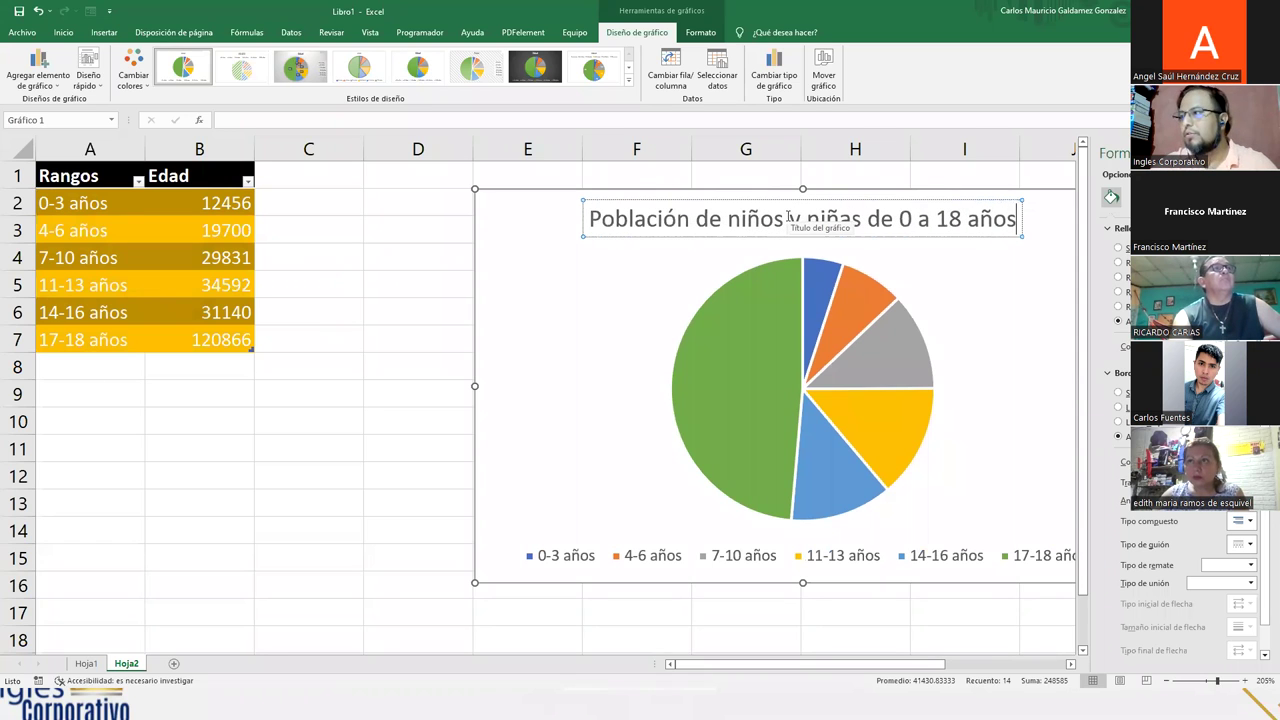